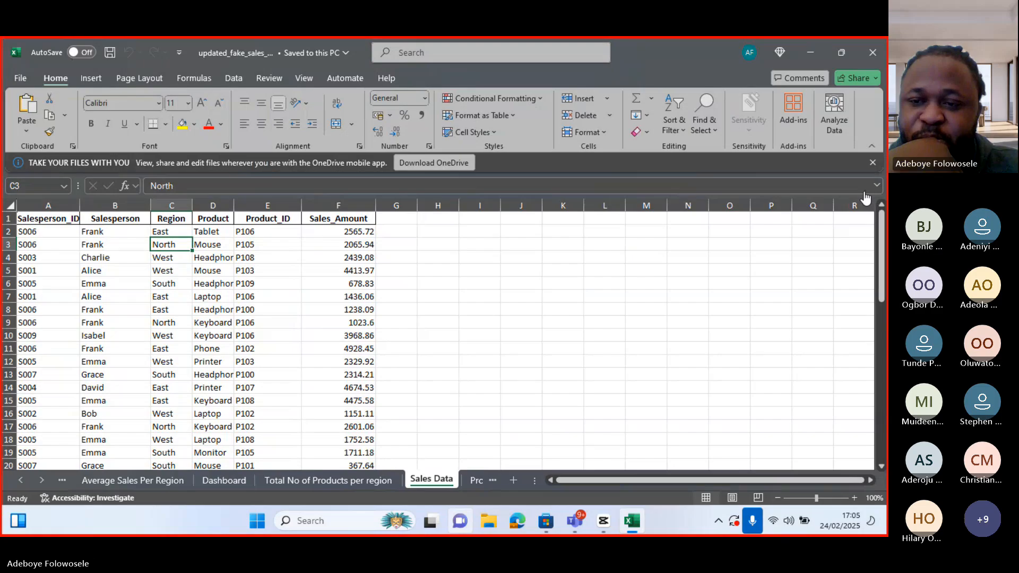
# Open the meeting window, read the participants' chat replies, and return to the workbook
pyautogui.click(863, 192)
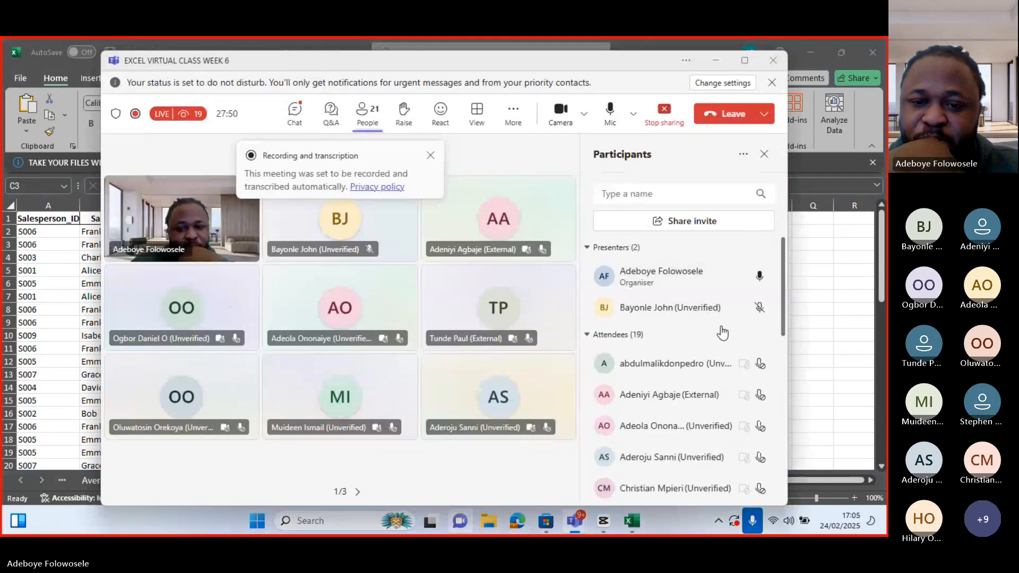
pyautogui.click(301, 117)
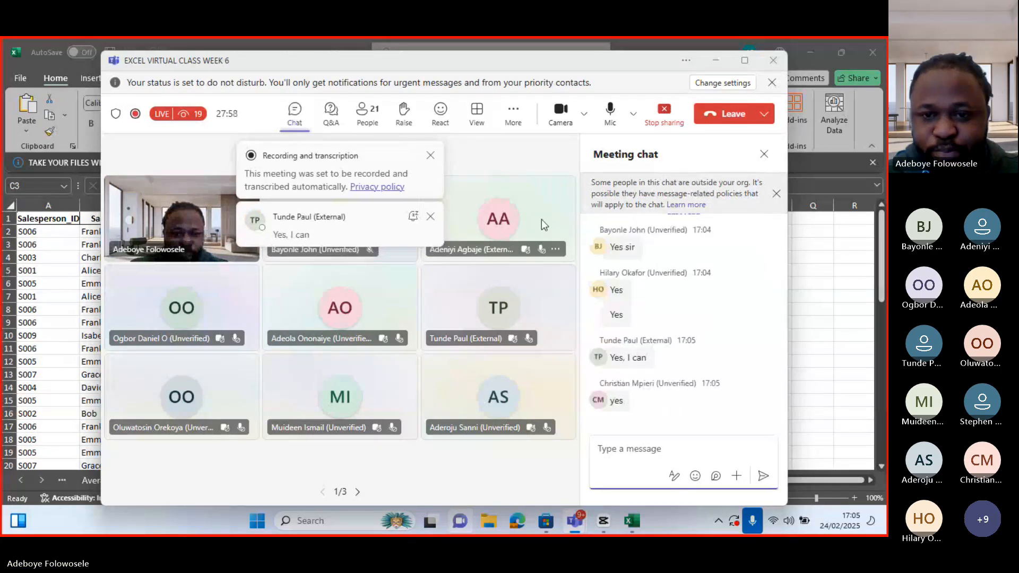
pyautogui.click(713, 64)
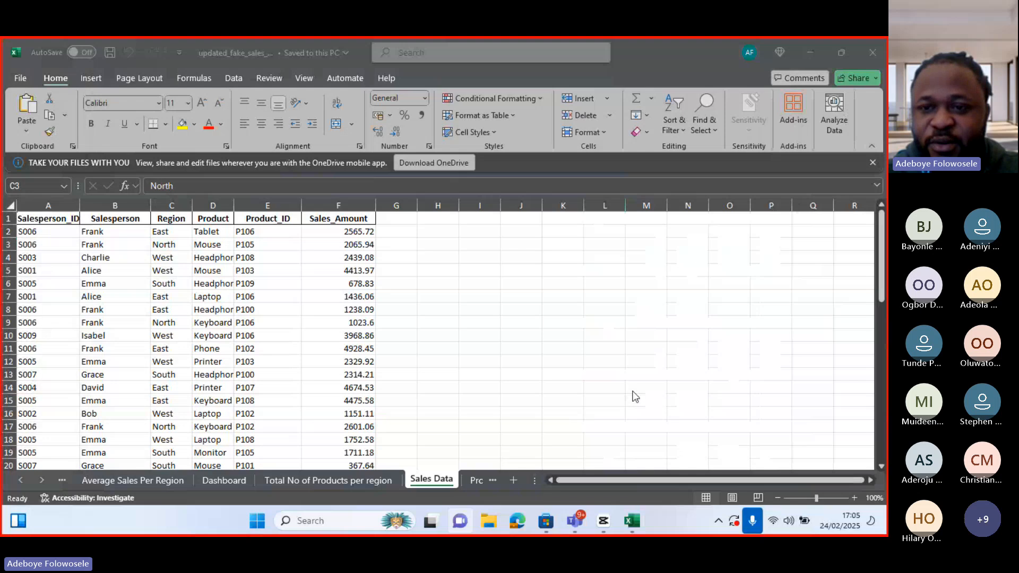
pyautogui.click(575, 520)
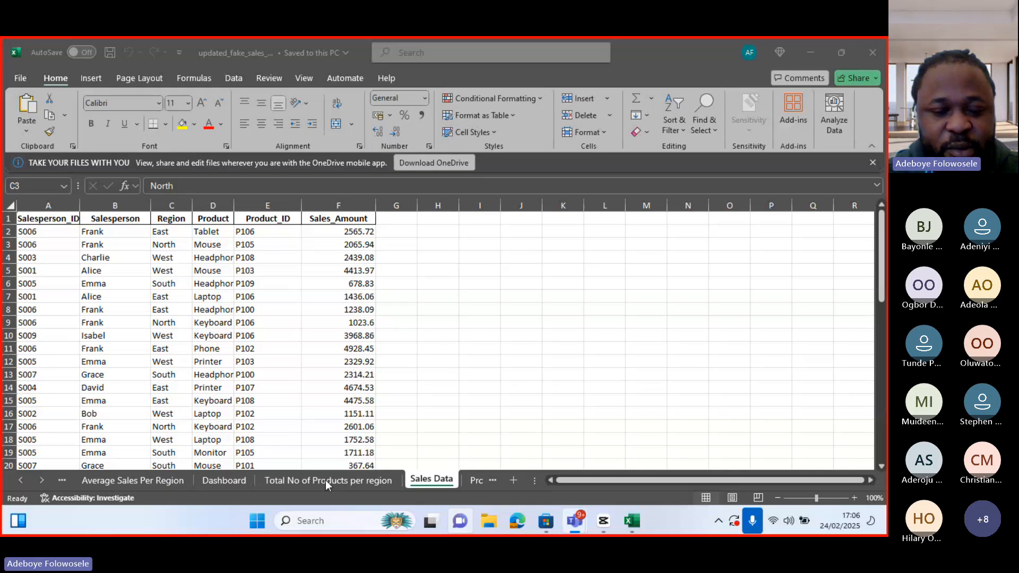
# Review the Sales Data table, the region pivot chart, Dashboard, Average Sales, Product Details and Salespeople sheets
pyautogui.moveTo(584, 534)
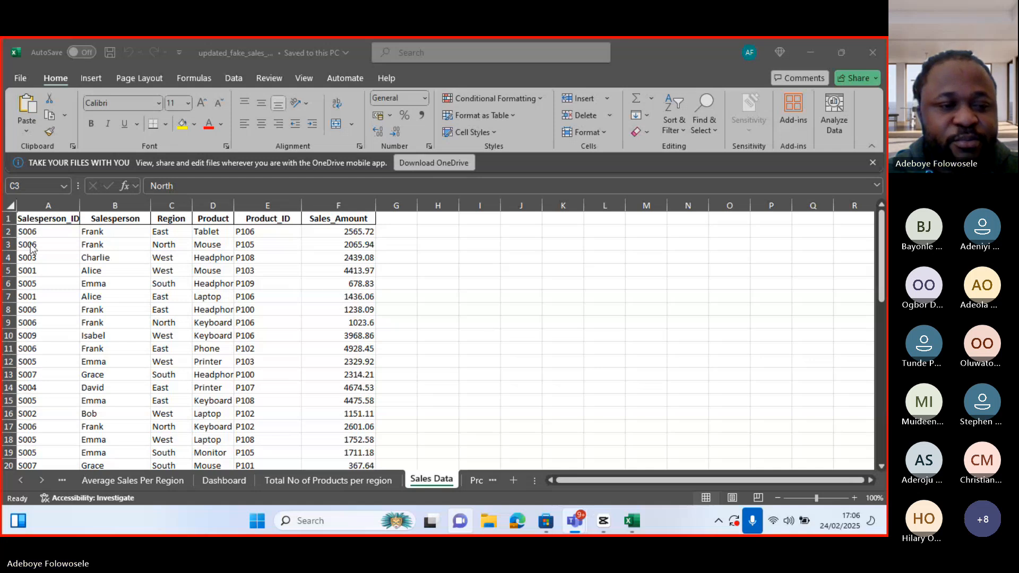
pyautogui.click(46, 229)
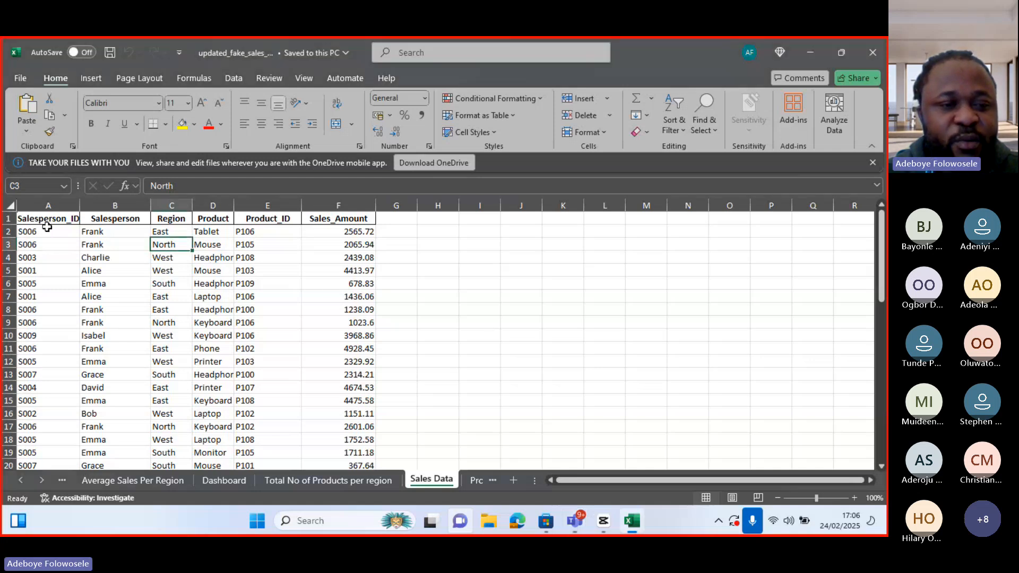
pyautogui.click(46, 244)
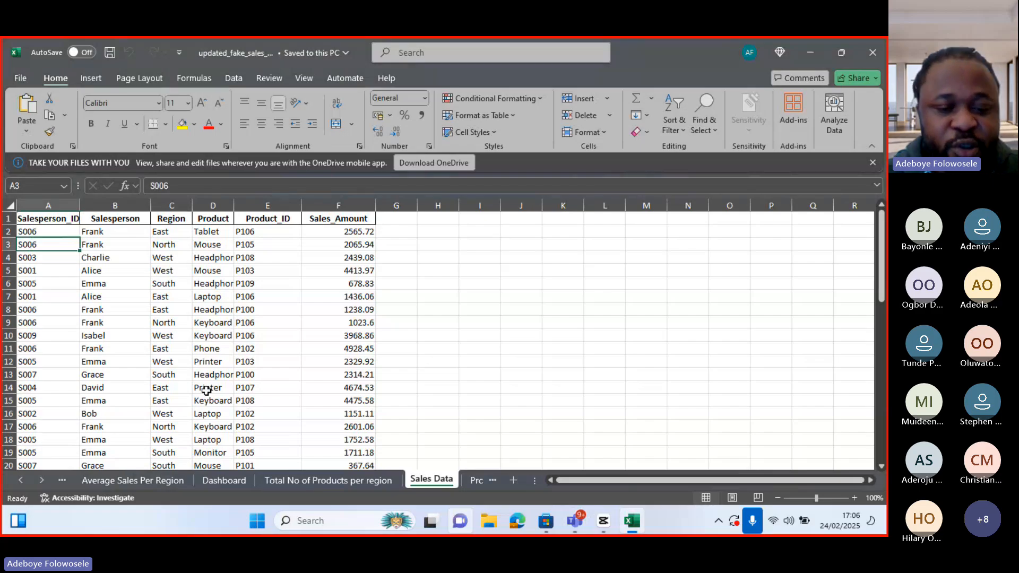
pyautogui.click(302, 479)
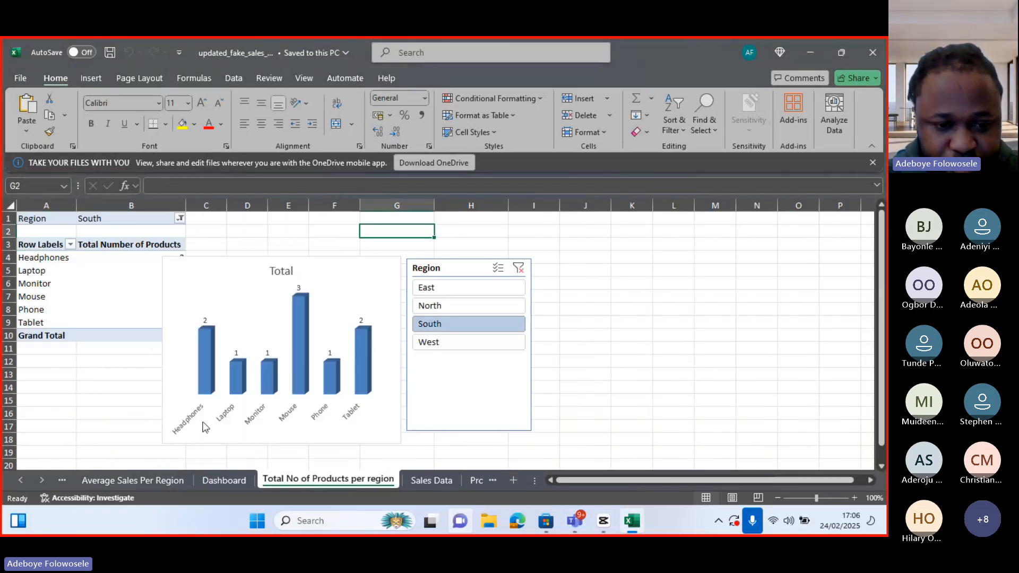
pyautogui.click(220, 478)
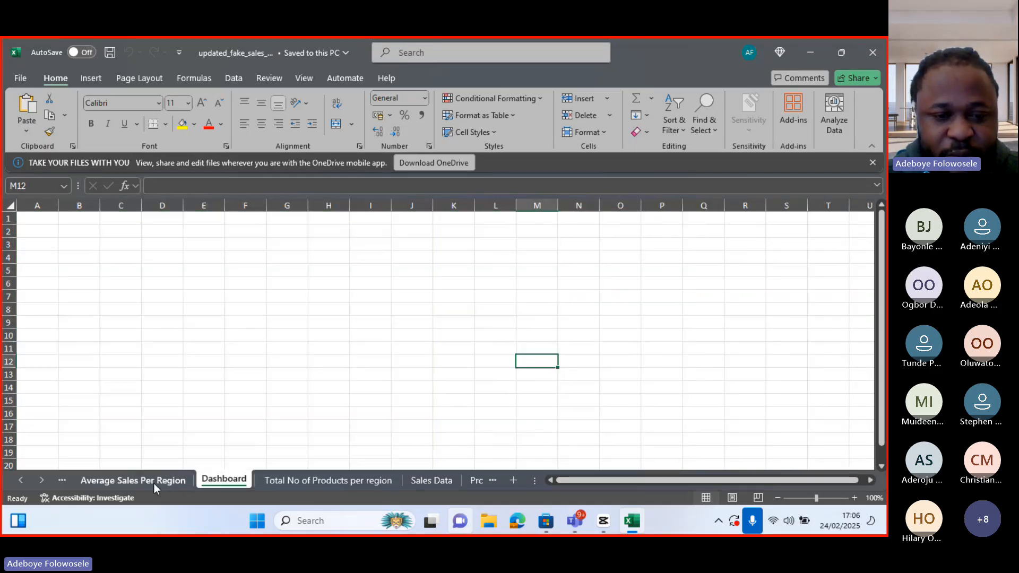
pyautogui.click(133, 481)
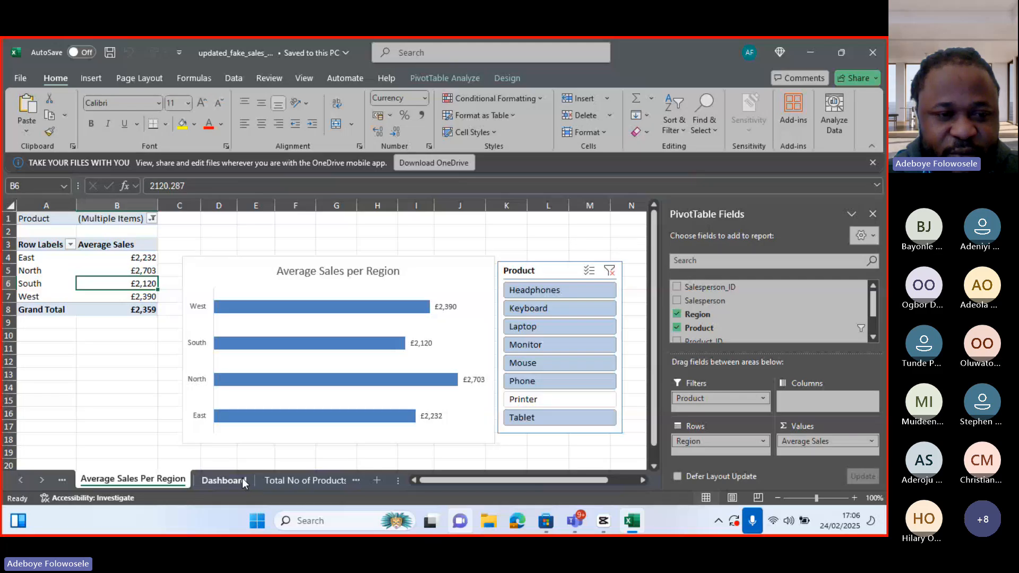
pyautogui.click(306, 480)
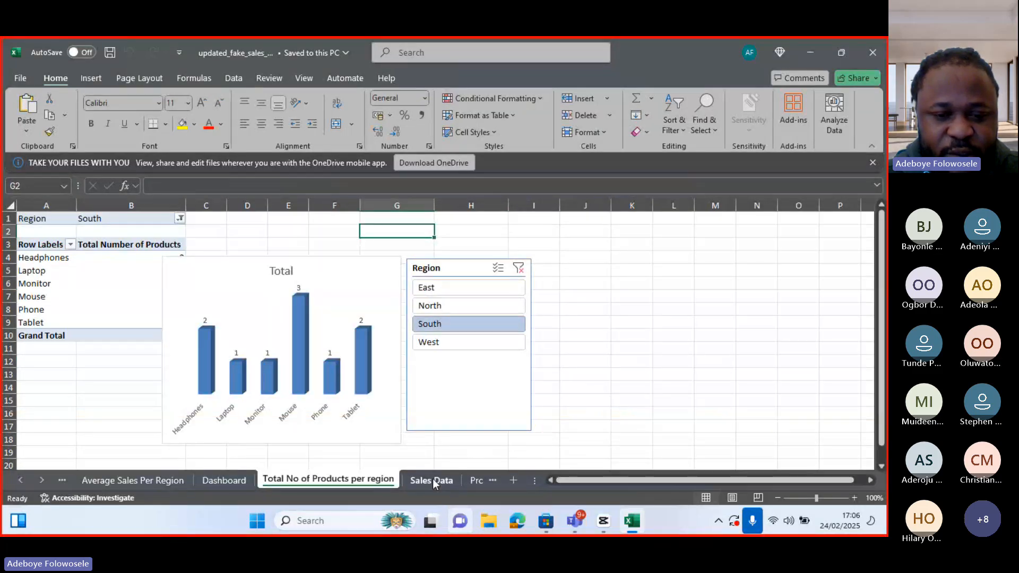
pyautogui.click(432, 480)
pyautogui.click(470, 480)
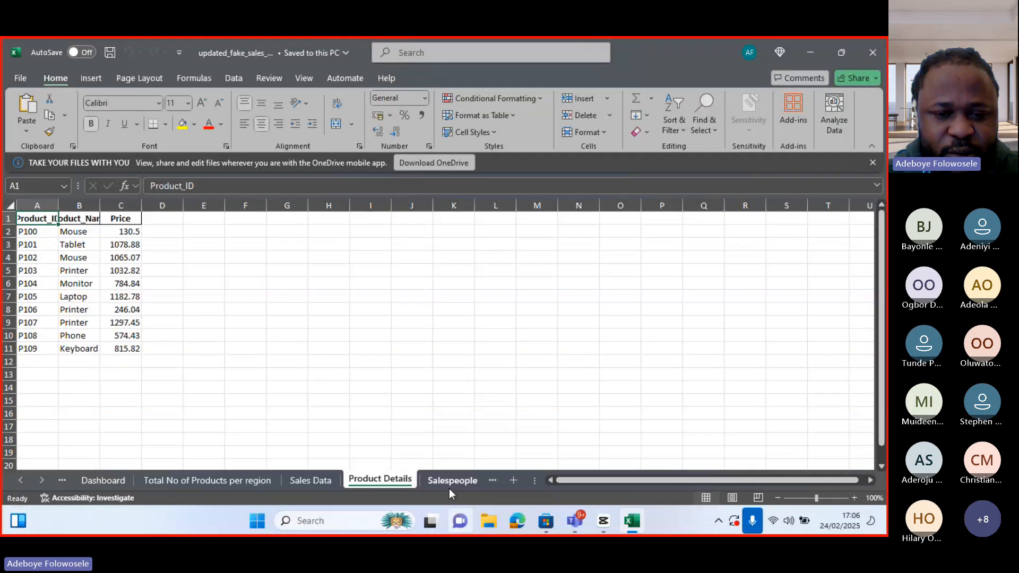
pyautogui.click(449, 481)
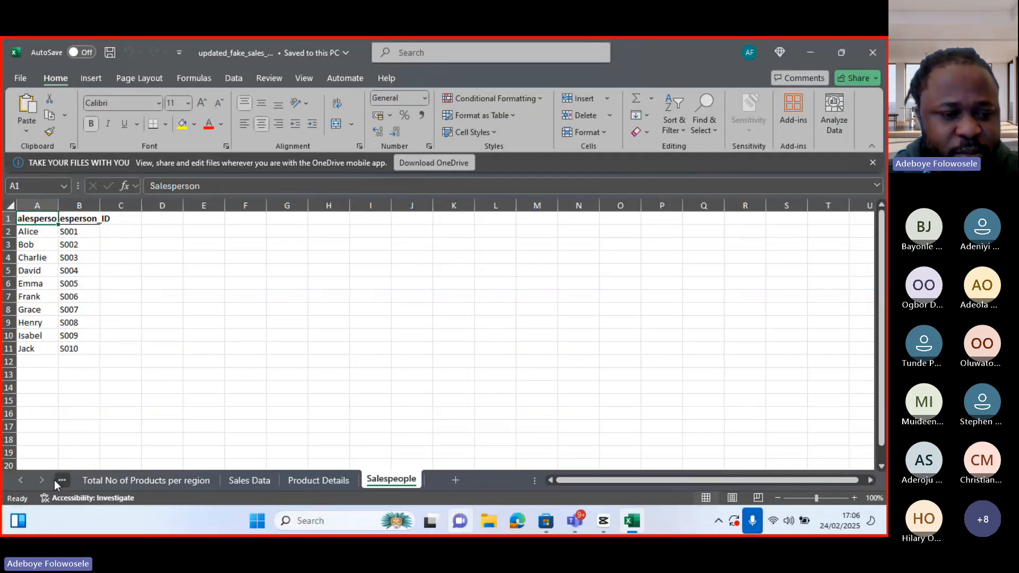
# Scroll back through the sheet tabs and review the salesperson, region and product summary pivot sheets
pyautogui.click(21, 481)
pyautogui.click(22, 480)
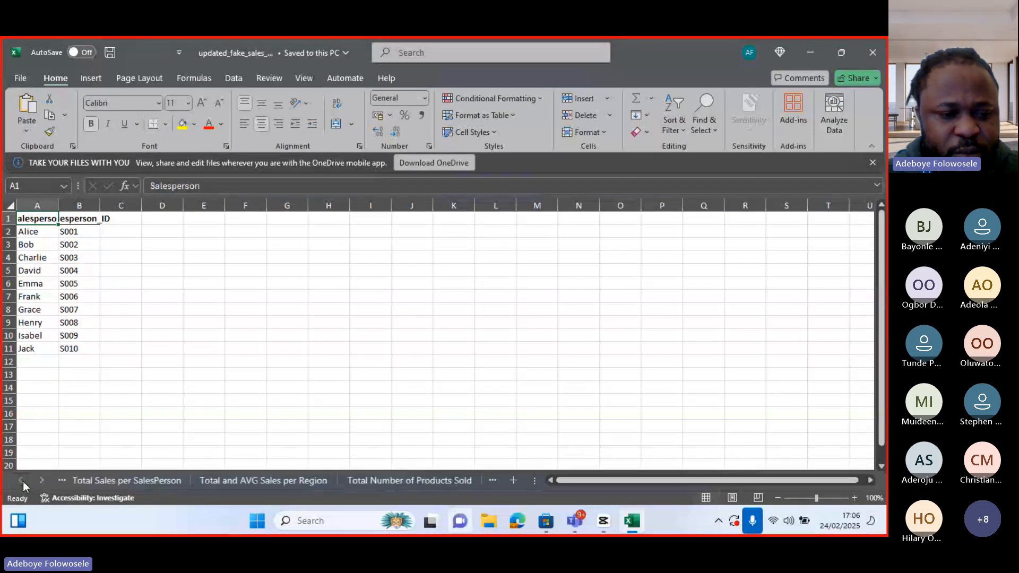
pyautogui.click(88, 483)
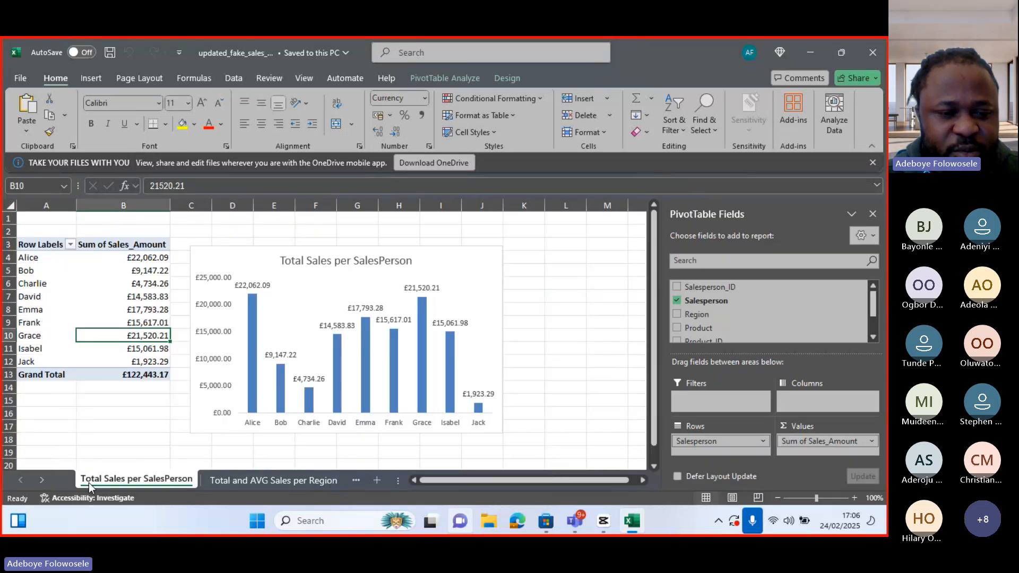
pyautogui.click(221, 482)
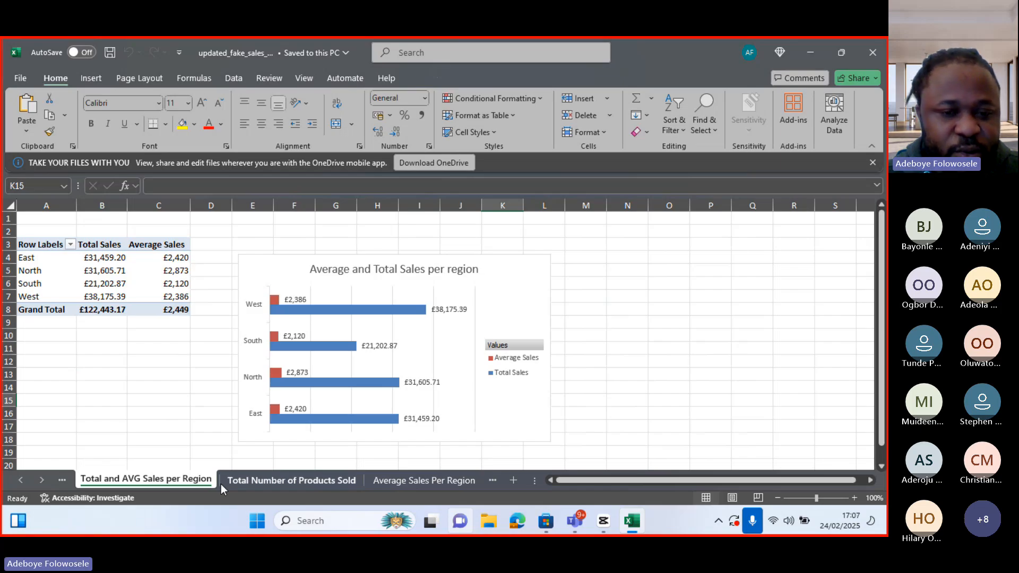
pyautogui.click(269, 481)
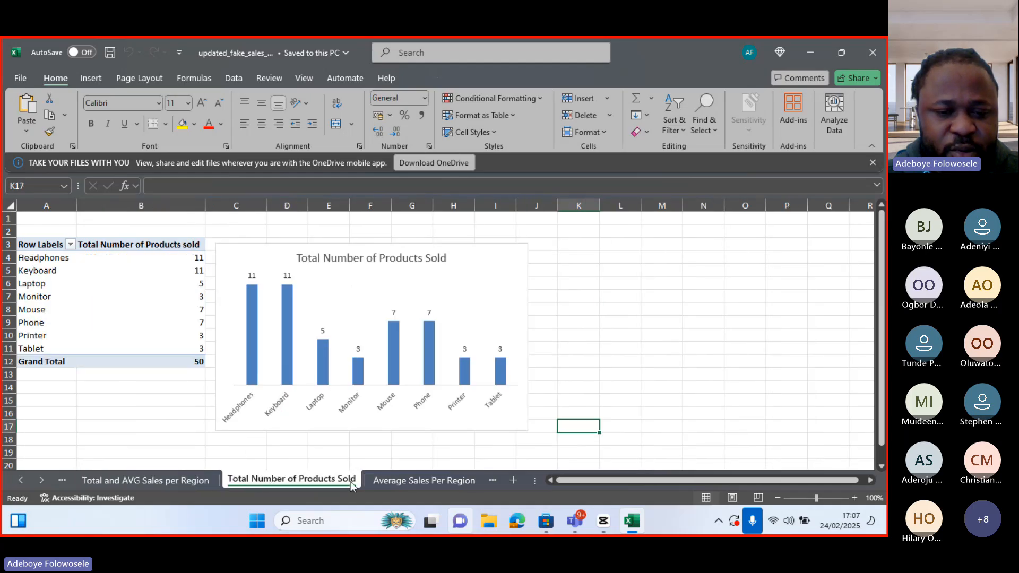
pyautogui.click(399, 482)
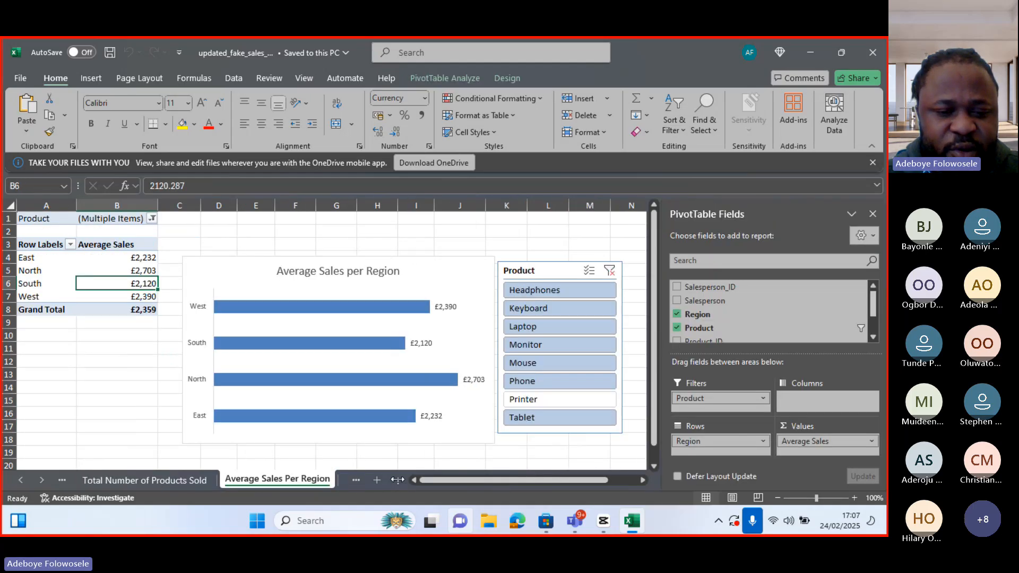
pyautogui.click(40, 481)
pyautogui.click(213, 481)
pyautogui.click(307, 481)
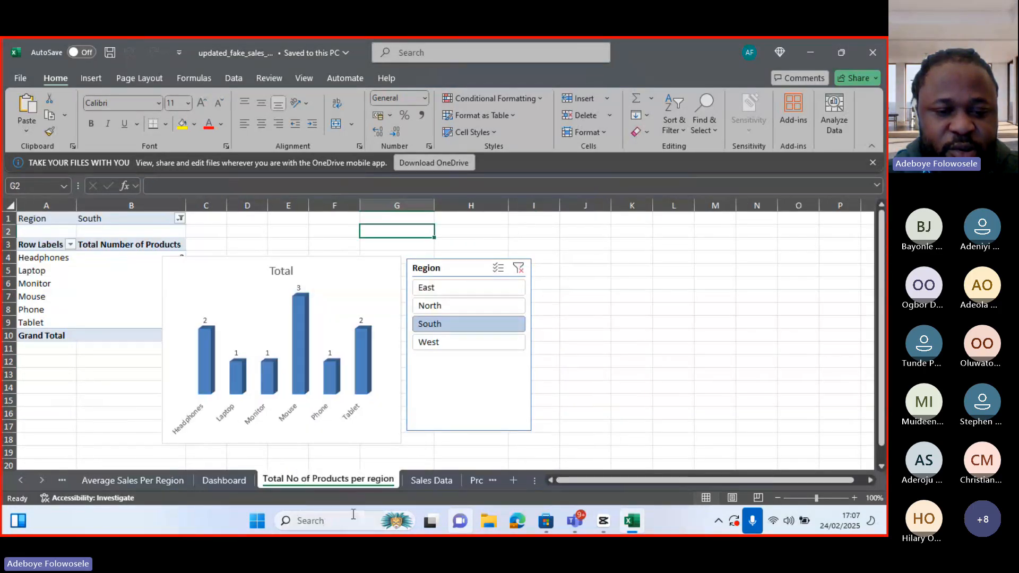
pyautogui.click(419, 483)
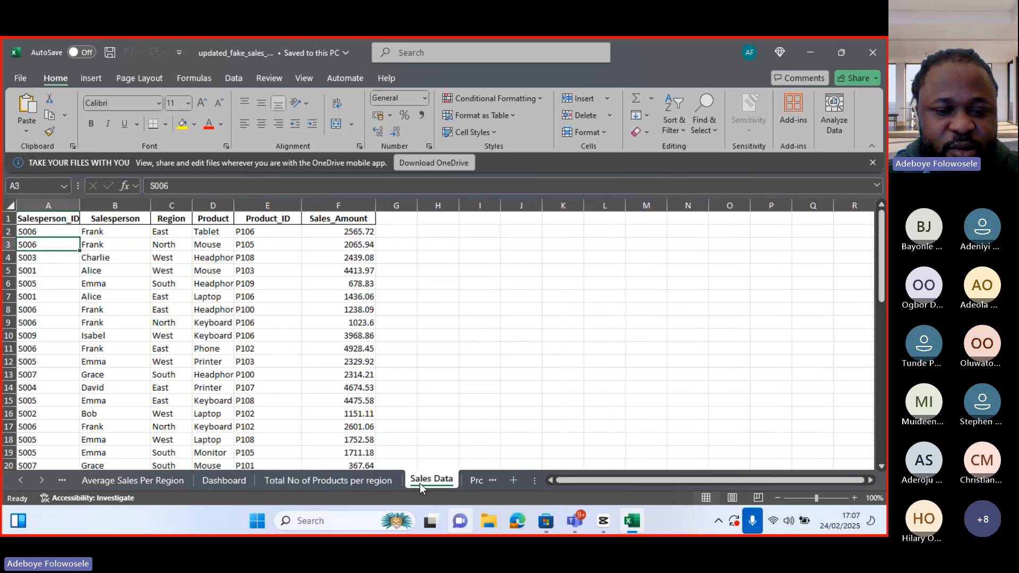
pyautogui.click(335, 485)
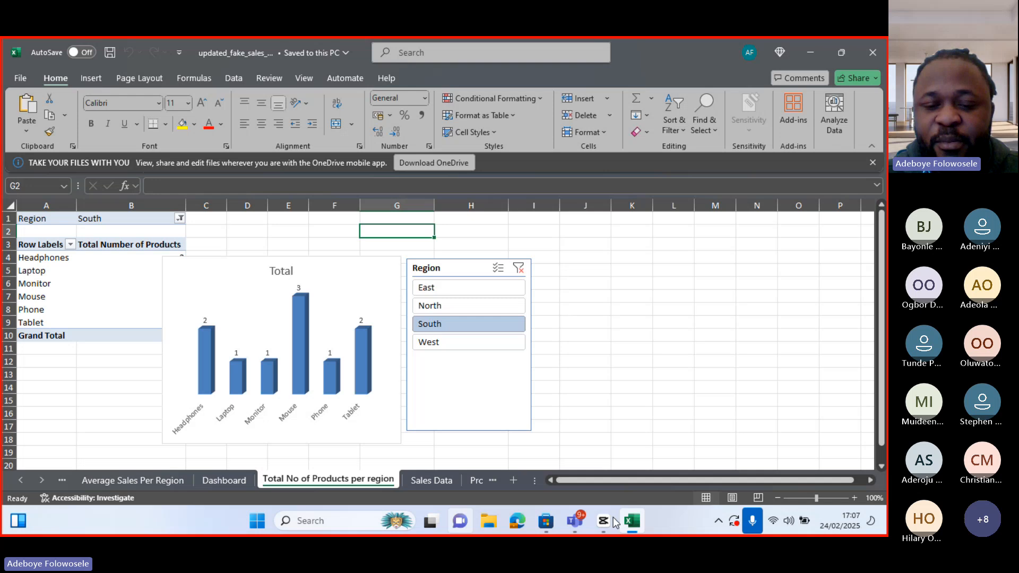
# Admit the participant waiting in the meeting lobby and minimize the meeting window
pyautogui.moveTo(574, 521)
pyautogui.click(479, 456)
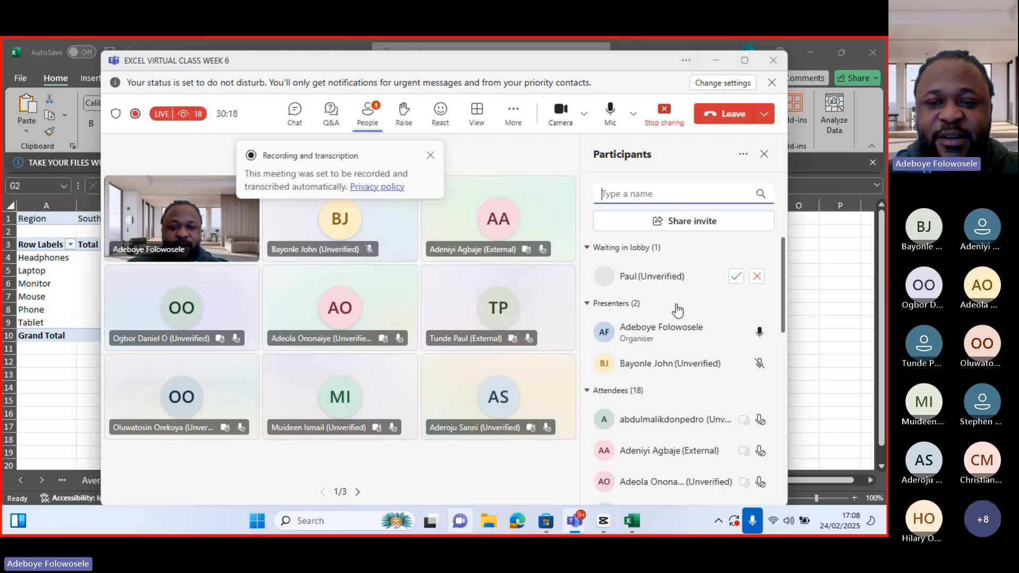
pyautogui.click(737, 253)
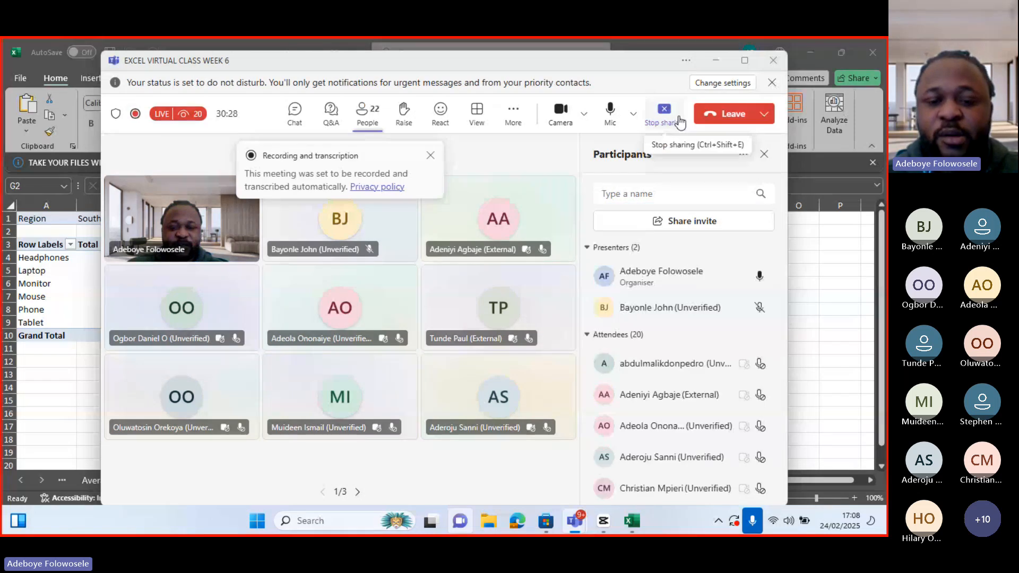
pyautogui.click(716, 61)
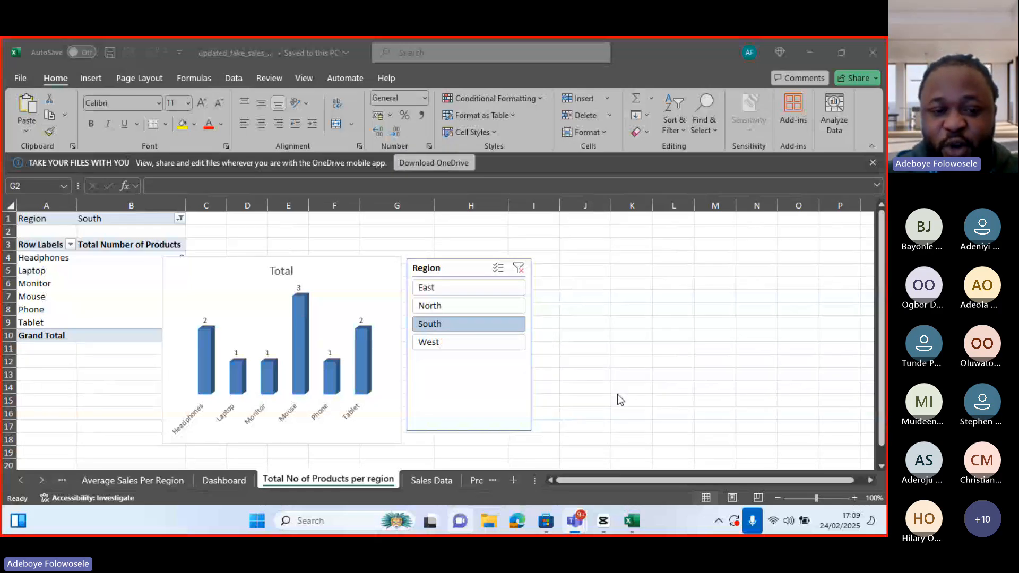
# On the Dashboard sheet, merge and center cells A1 to T2 into one title banner
pyautogui.click(224, 480)
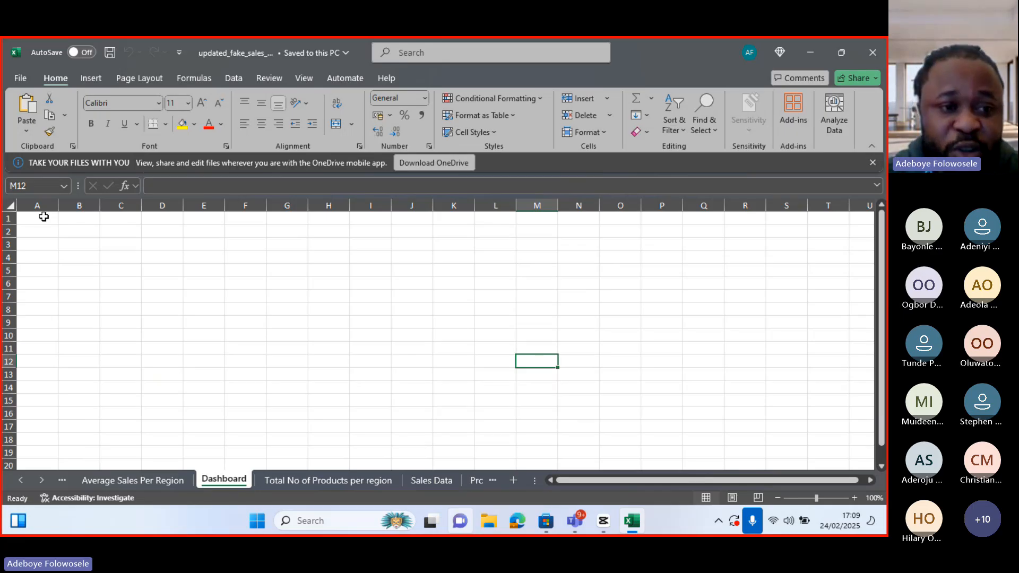
pyautogui.moveTo(43, 216); pyautogui.dragTo(846, 234)
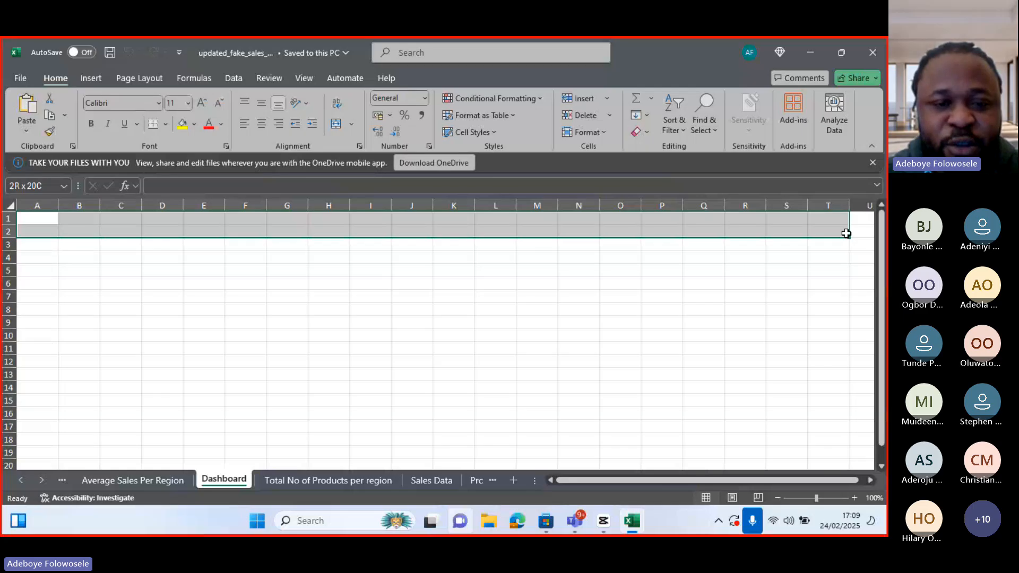
pyautogui.moveTo(846, 233); pyautogui.dragTo(846, 233)
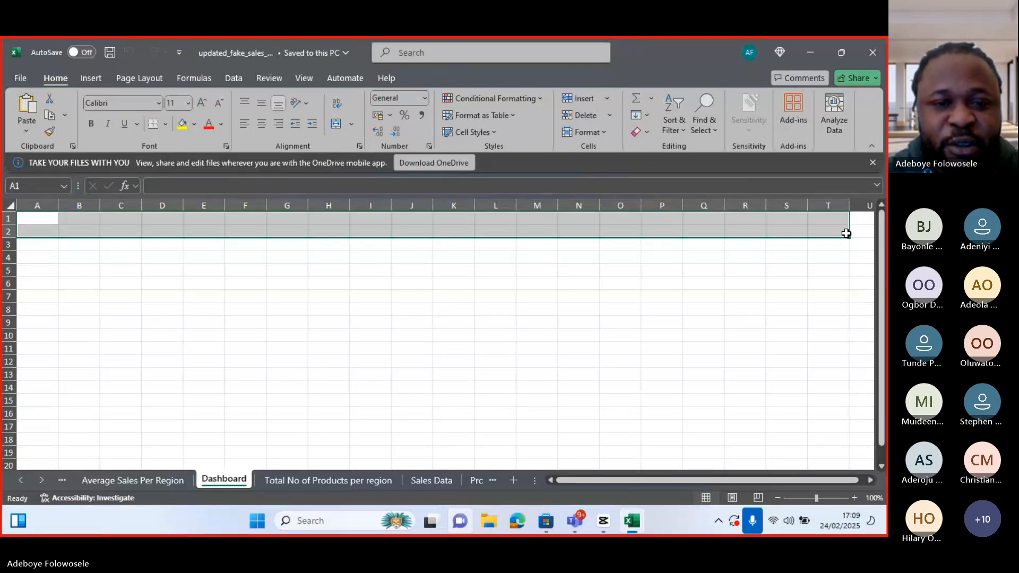
pyautogui.click(352, 125)
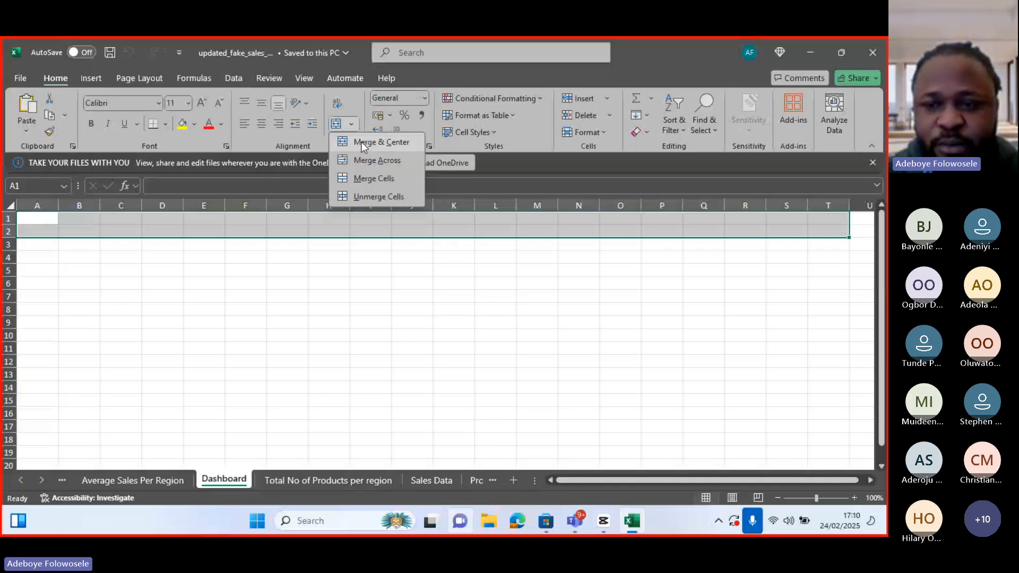
pyautogui.moveTo(37, 219); pyautogui.dragTo(830, 232)
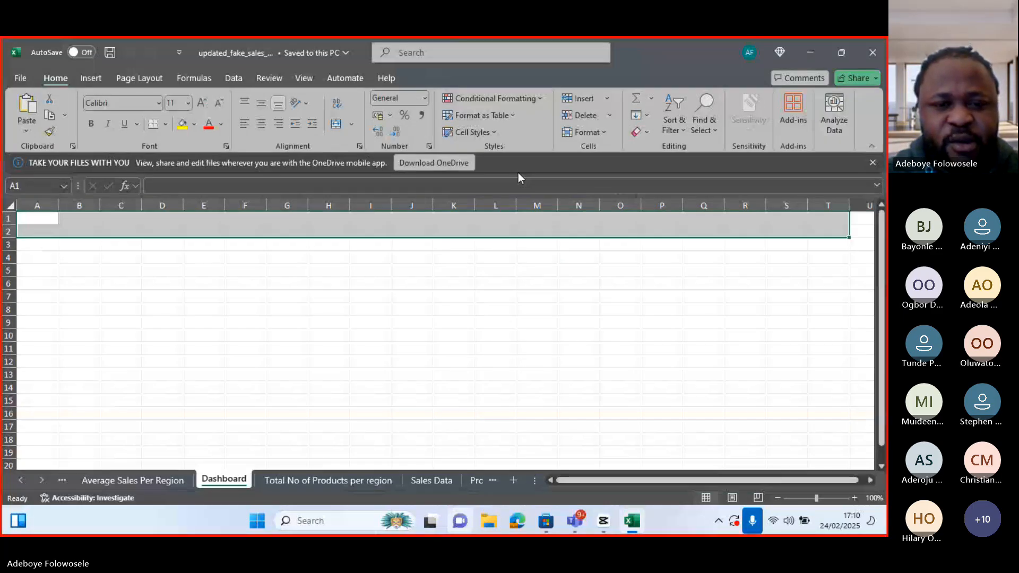
# Enter the title SALES DASHBOARD in the merged banner
pyautogui.doubleClick(376, 225)
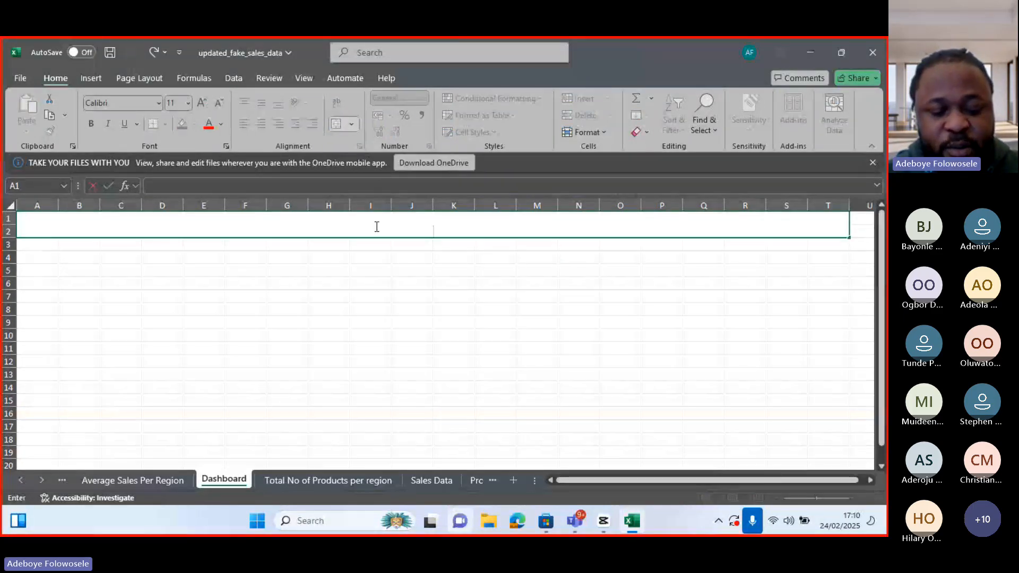
pyautogui.write('SAL')
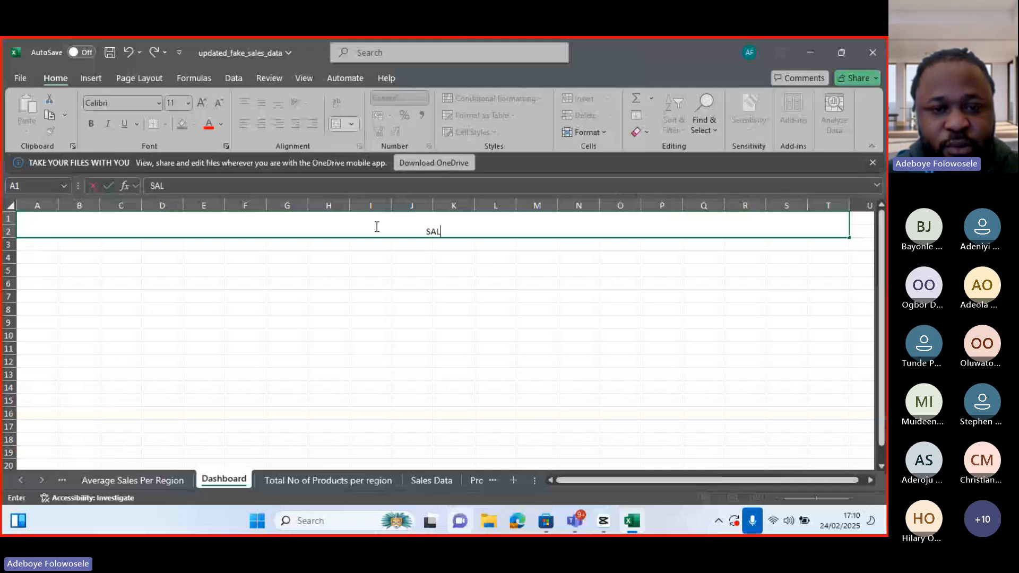
pyautogui.write('ES DAS')
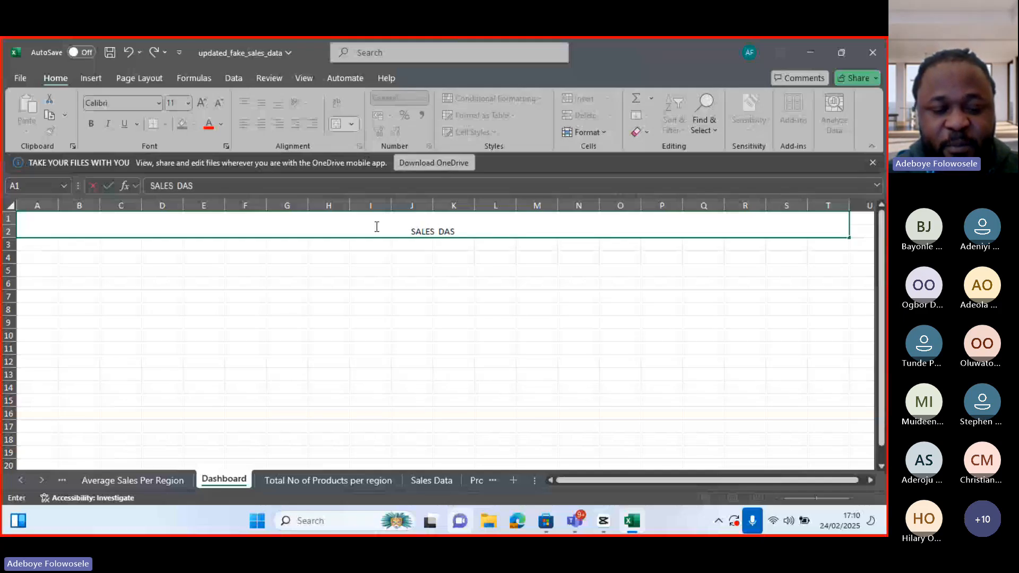
pyautogui.write('HBOAR')
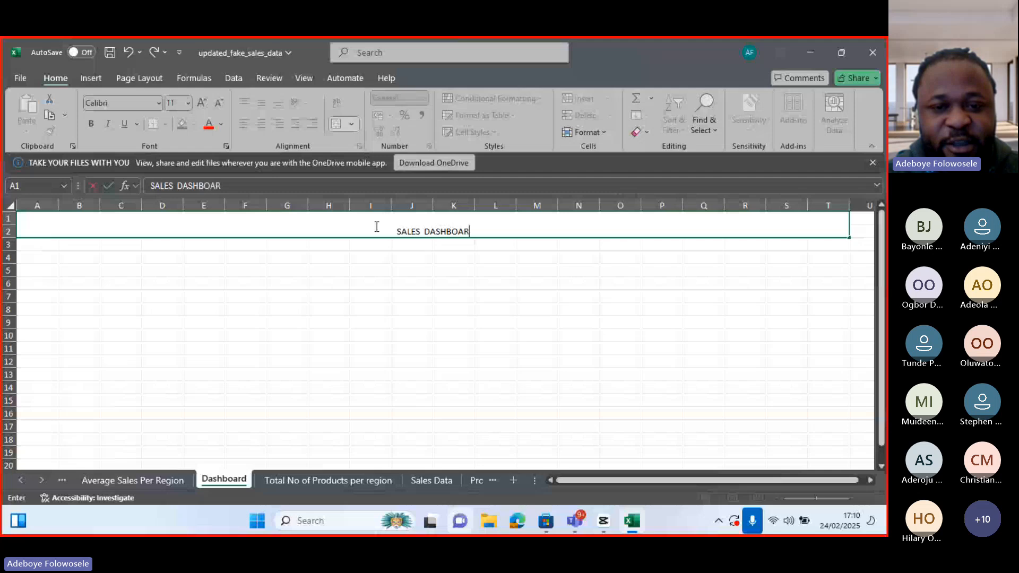
pyautogui.write('D')
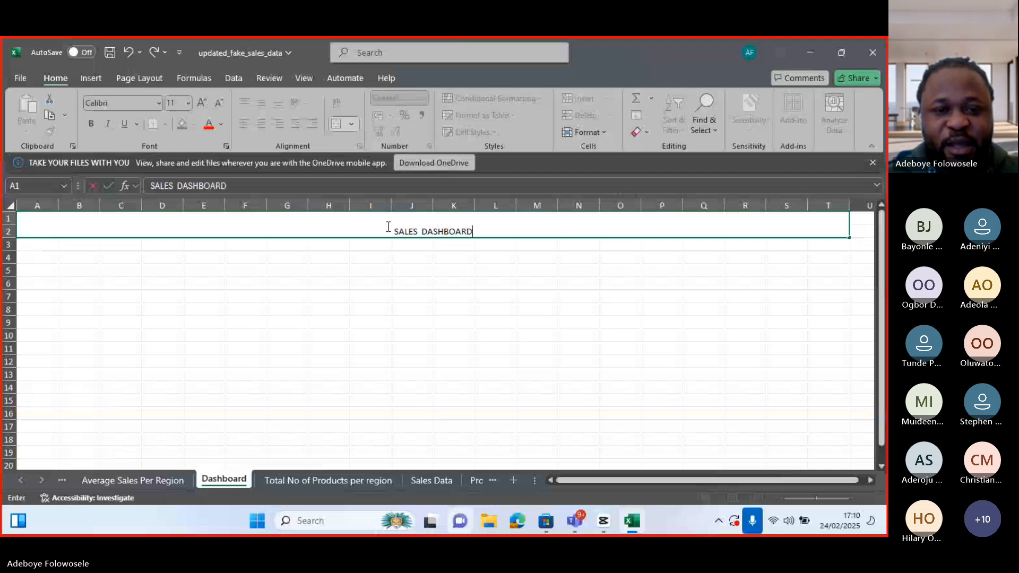
pyautogui.moveTo(393, 230); pyautogui.dragTo(489, 229)
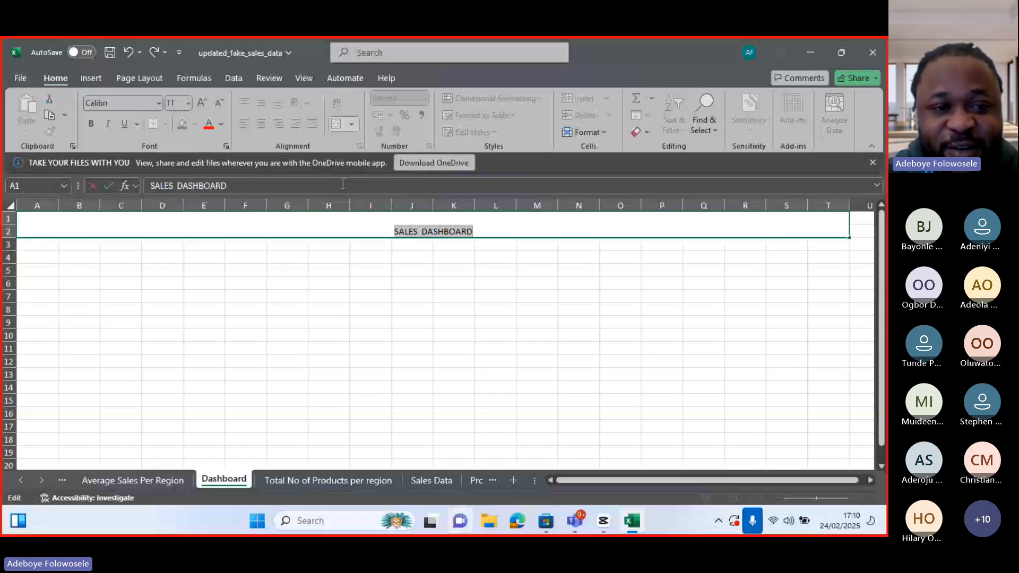
pyautogui.click(222, 123)
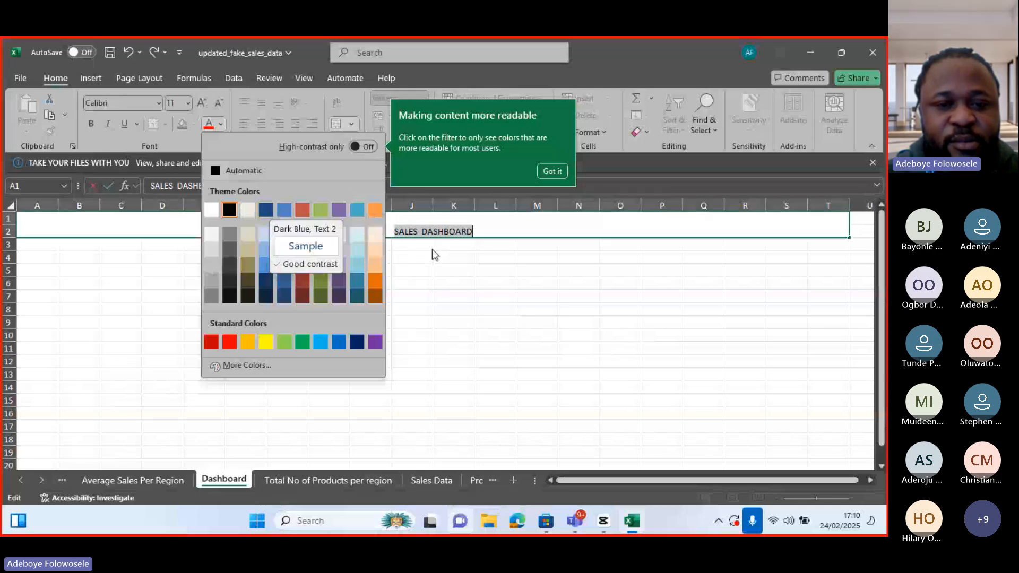
pyautogui.click(479, 228)
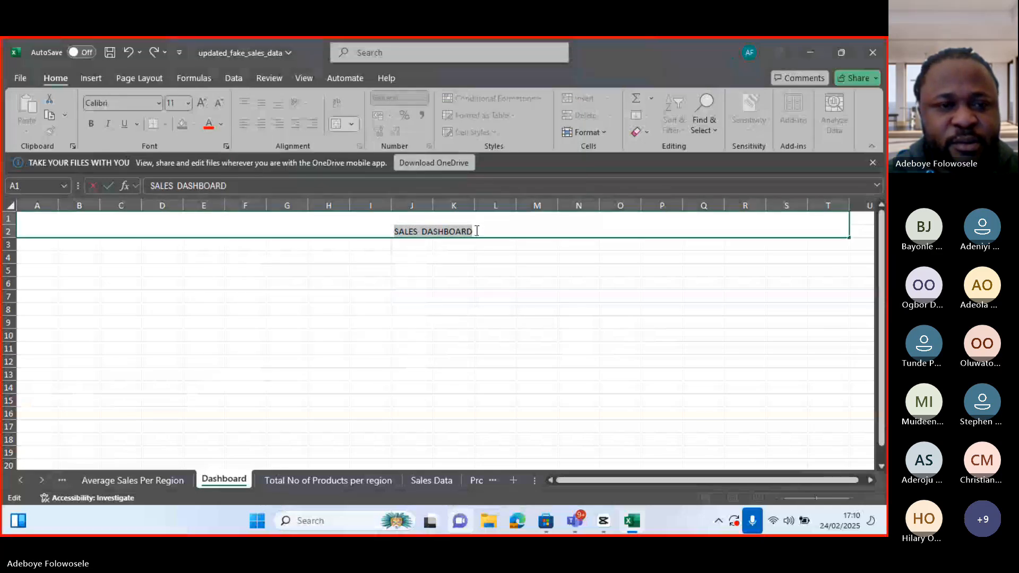
pyautogui.moveTo(479, 227); pyautogui.dragTo(392, 230)
pyautogui.press('BackSpace')
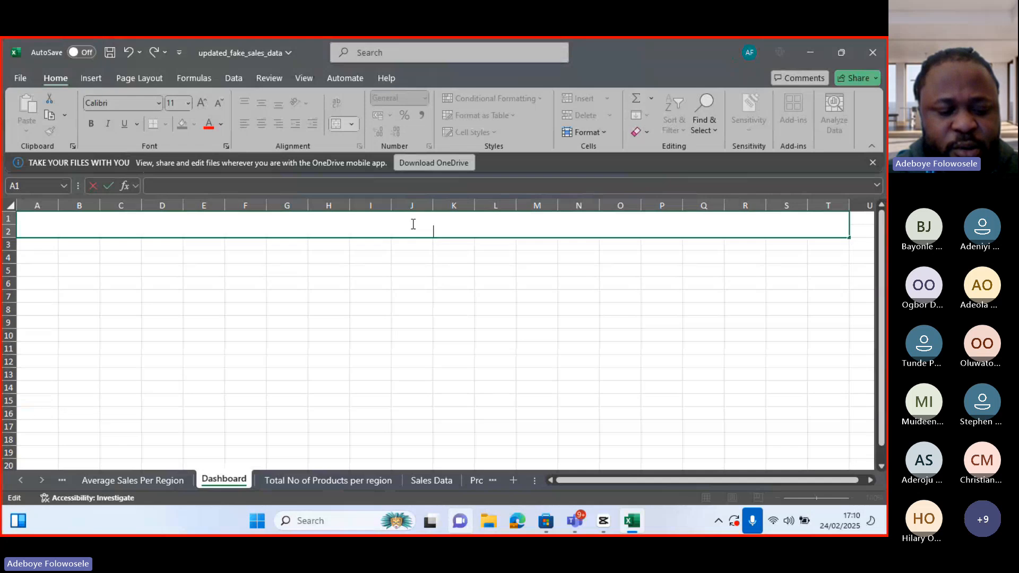
pyautogui.hotkey('ctrl', 'z')
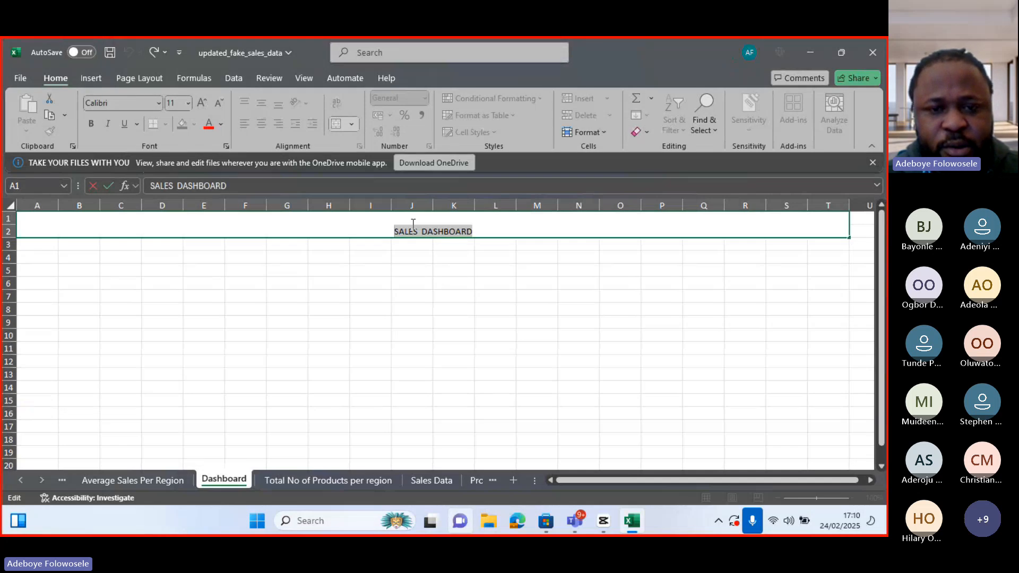
# Color the SALES DASHBOARD title text dark blue
pyautogui.click(222, 129)
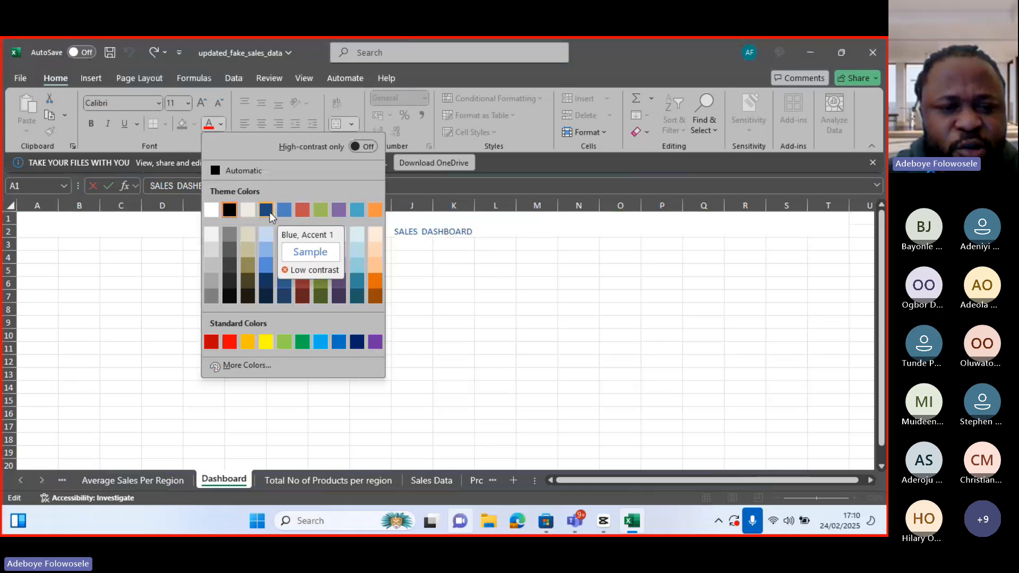
pyautogui.click(264, 297)
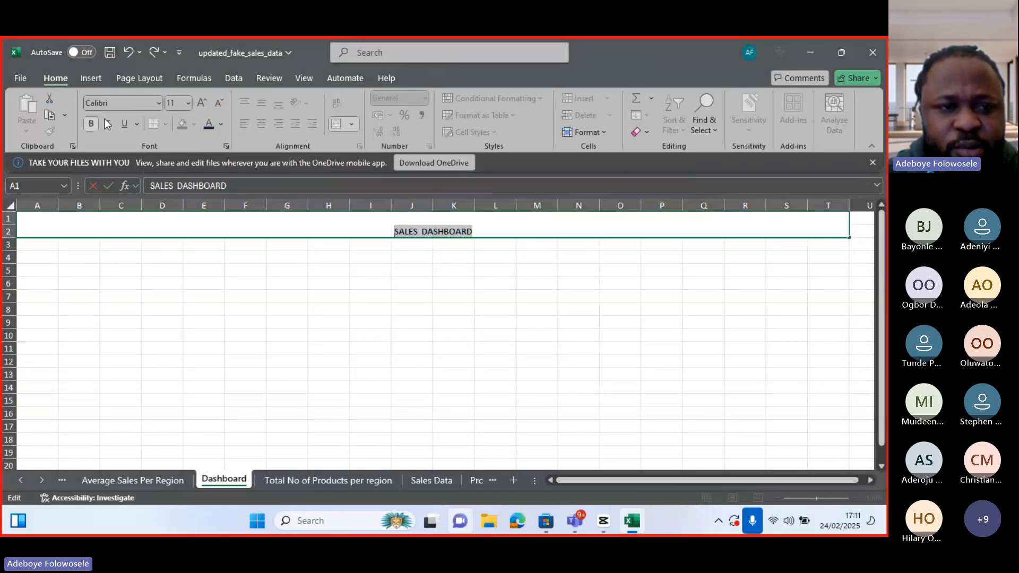
# Try to set the title font to Arial
pyautogui.click(158, 103)
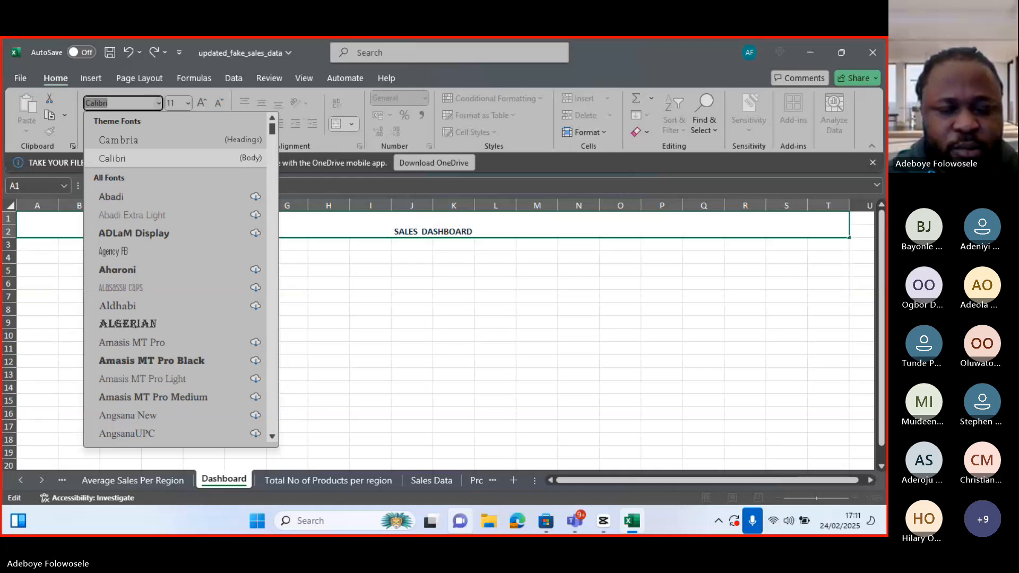
pyautogui.write('AIRAL')
pyautogui.press('BackSpace')
pyautogui.press('BackSpace')
pyautogui.press('BackSpace')
pyautogui.press('BackSpace')
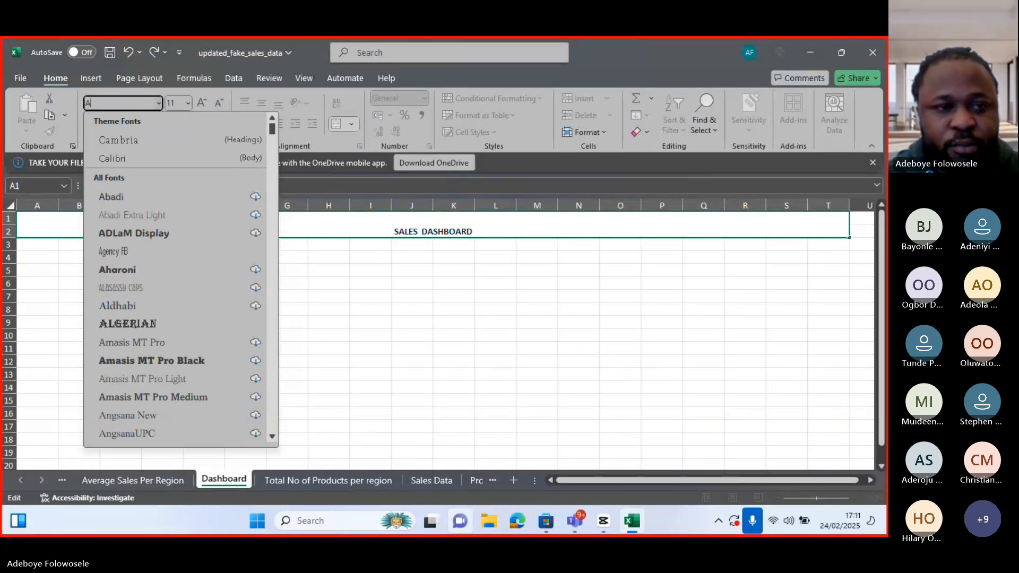
pyautogui.write('rial')
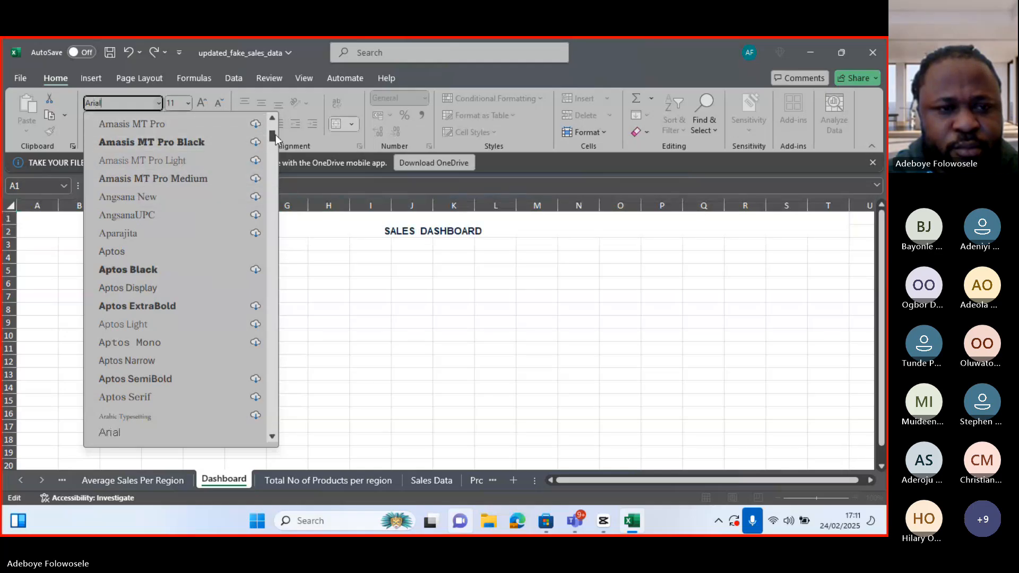
pyautogui.moveTo(273, 136); pyautogui.dragTo(272, 128)
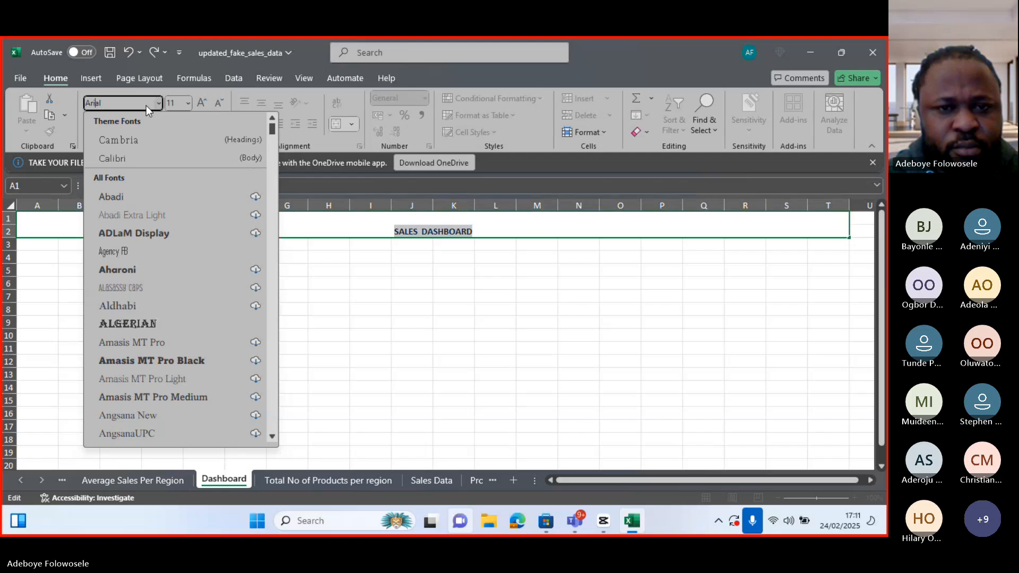
# Set the title's font size to 28
pyautogui.click(189, 103)
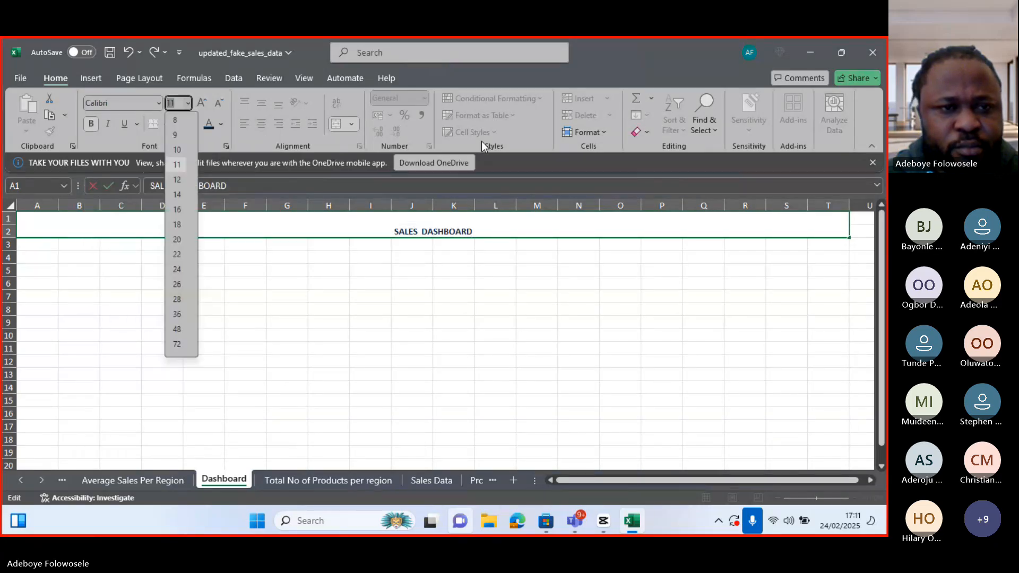
pyautogui.press('BackSpace')
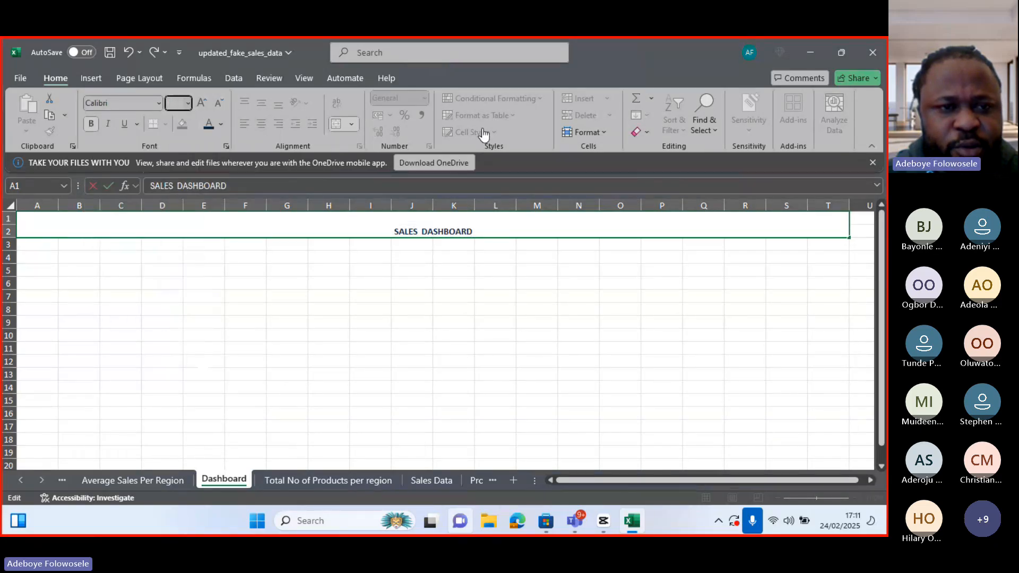
pyautogui.click(188, 103)
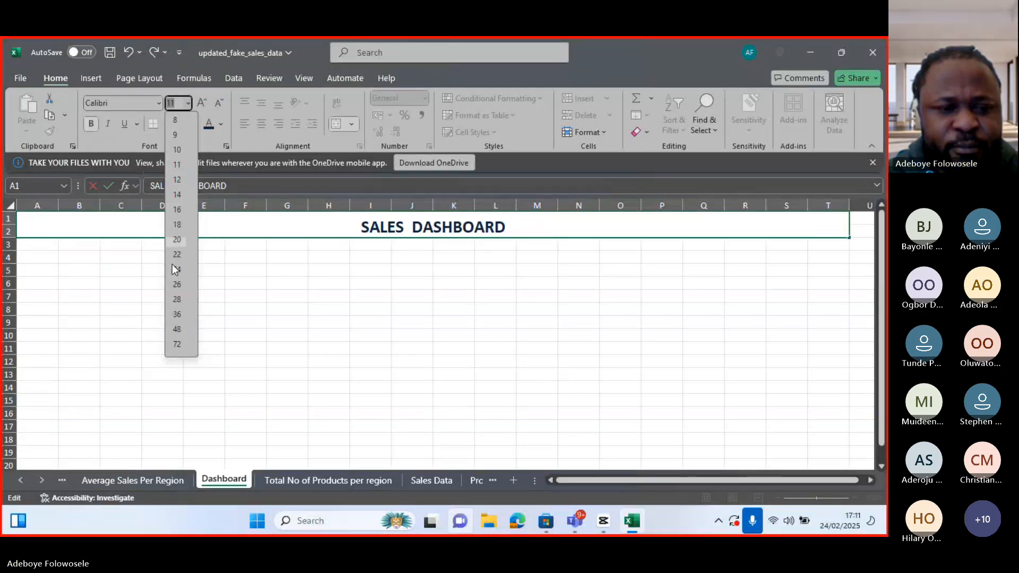
pyautogui.click(175, 298)
# Set the title's font to Arial
pyautogui.click(158, 101)
pyautogui.write('Ari')
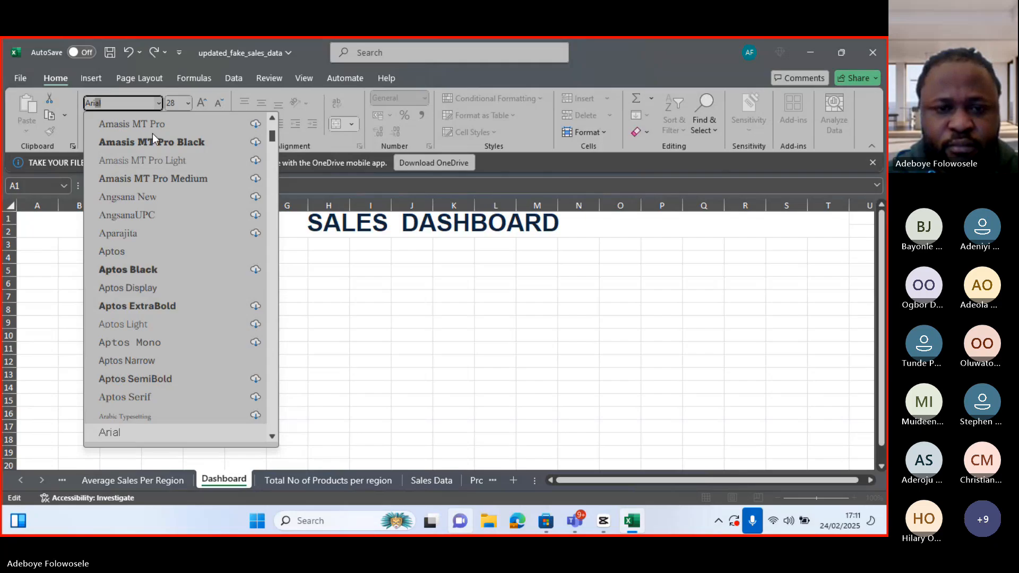
pyautogui.write('al')
pyautogui.press('Return')
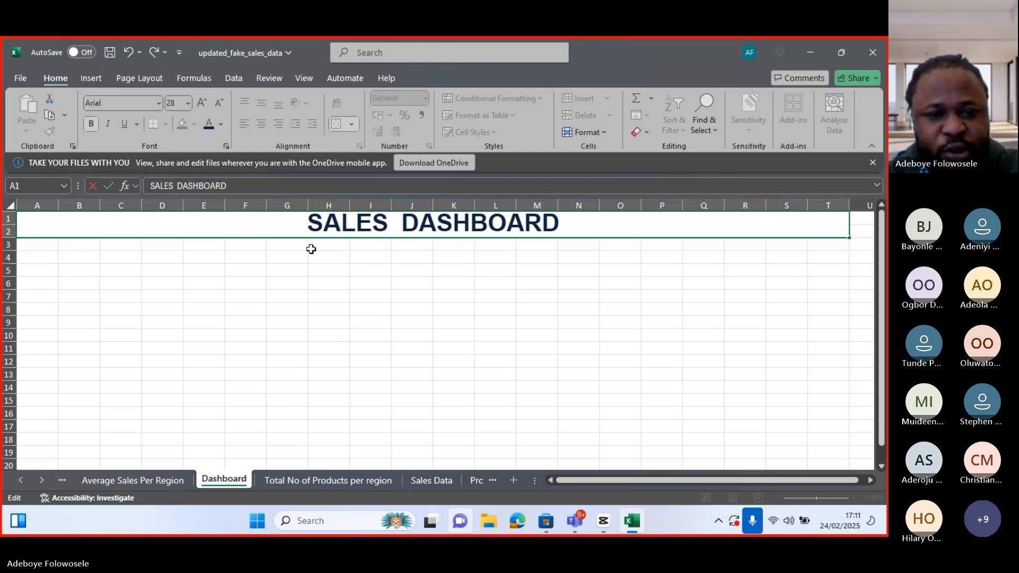
# Merge cells A3 to T20 into one block below the title banner
pyautogui.moveTo(40, 249); pyautogui.dragTo(823, 462)
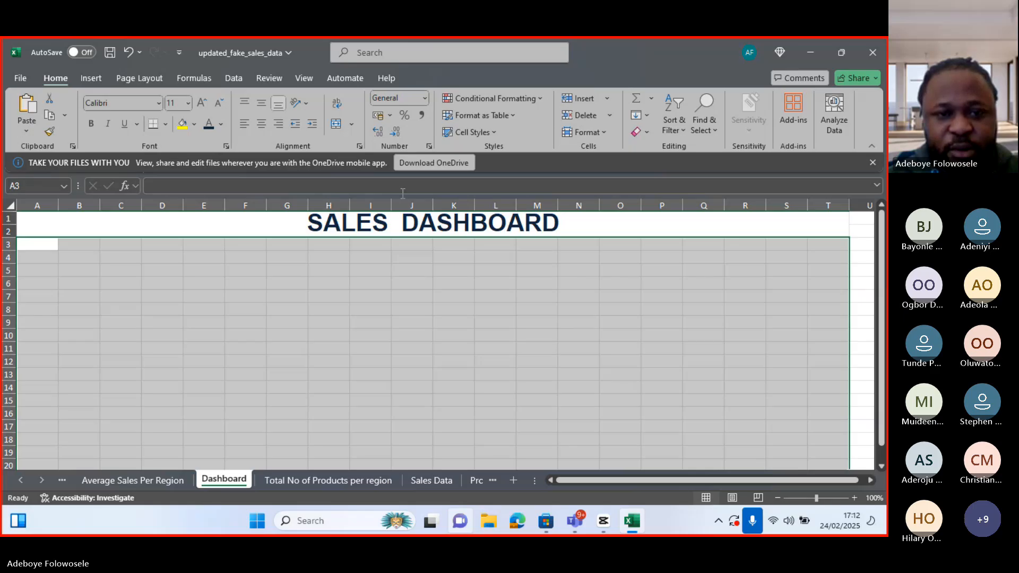
pyautogui.click(355, 125)
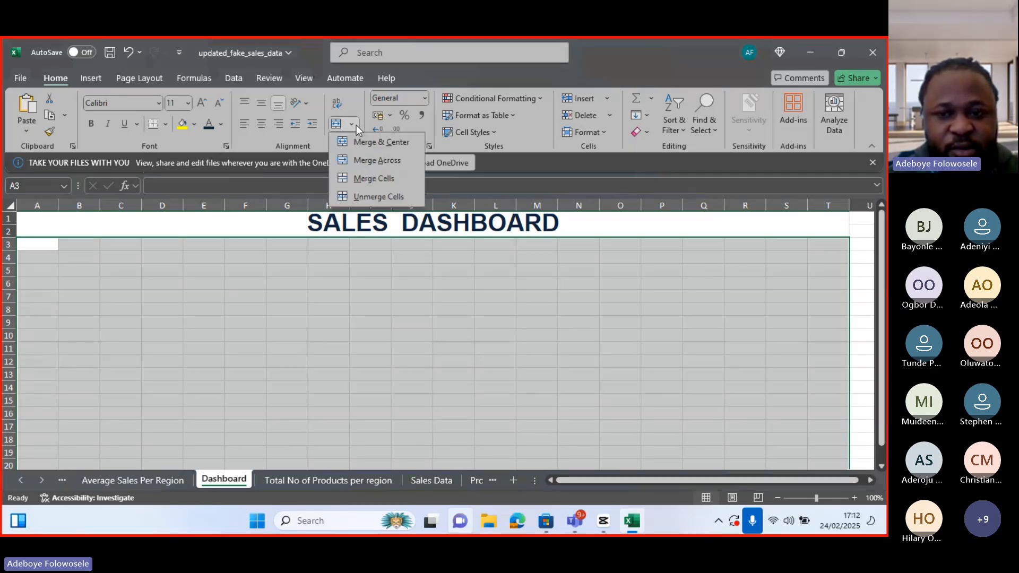
pyautogui.click(365, 179)
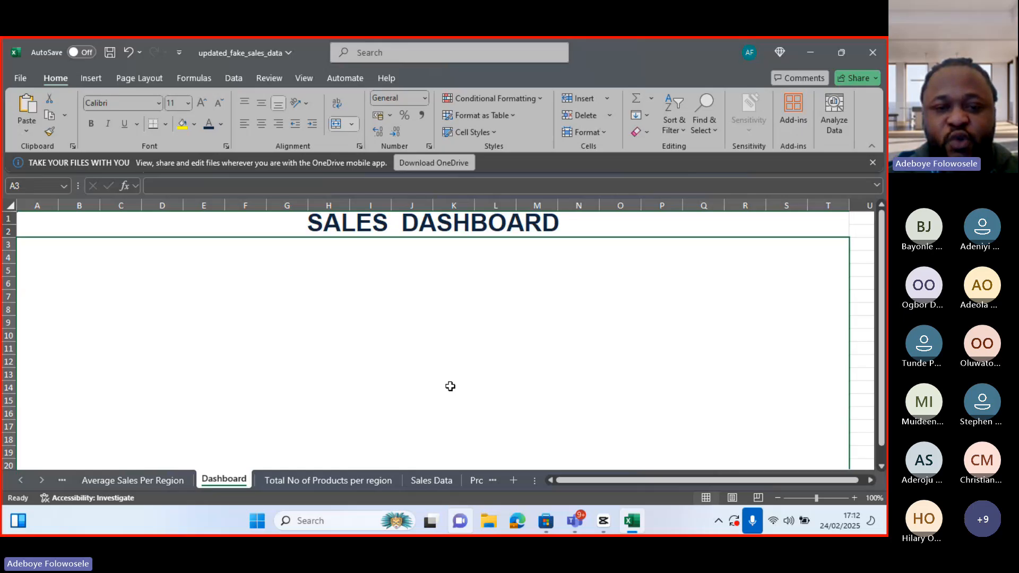
# Try to copy the Average Sales per Region chart and paste it onto the Dashboard sheet
pyautogui.moveTo(880, 422)
pyautogui.mouseDown()
pyautogui.moveTo(879, 435)
pyautogui.moveTo(880, 415)
pyautogui.mouseUp()
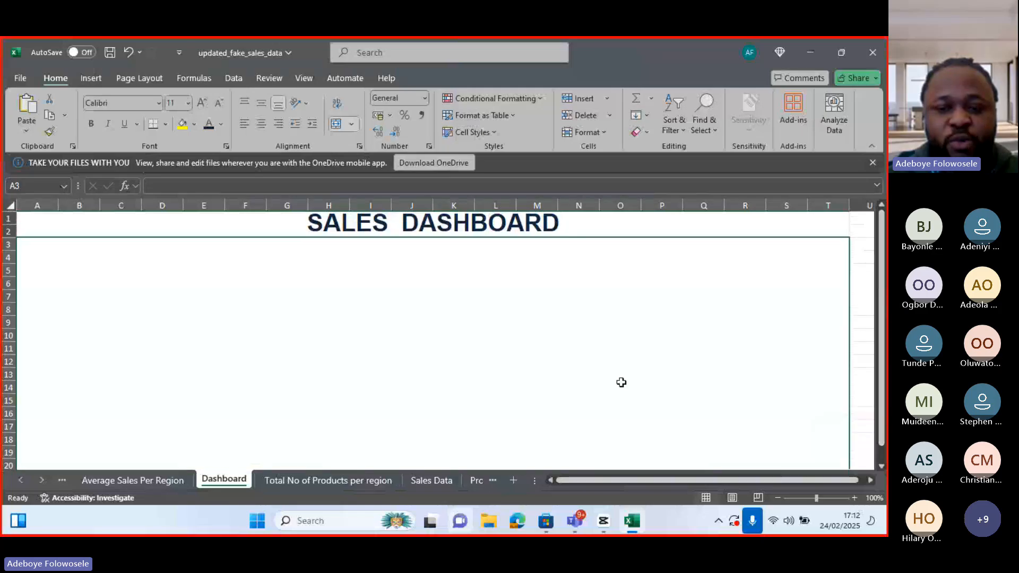
pyautogui.click(135, 480)
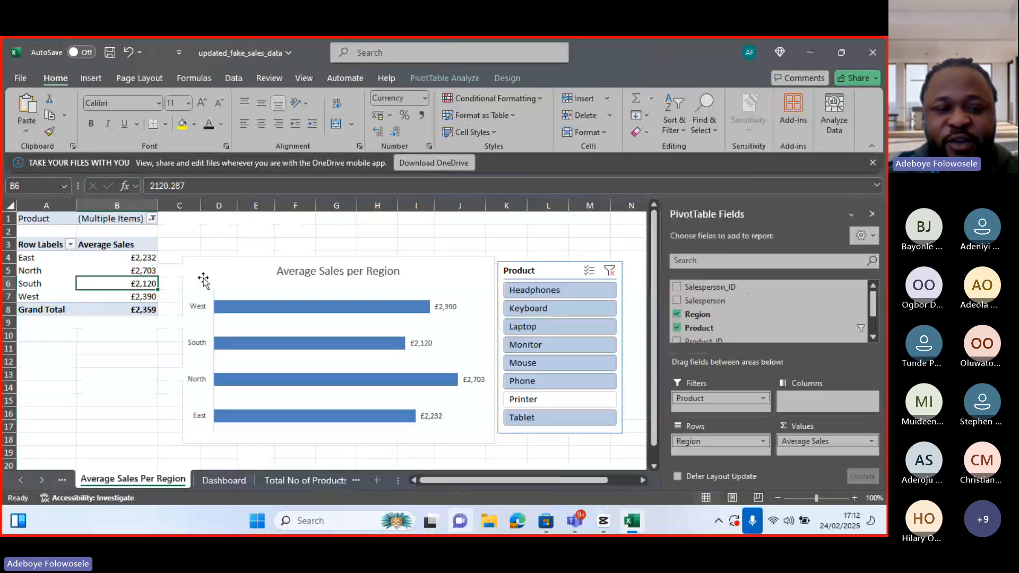
pyautogui.click(216, 267)
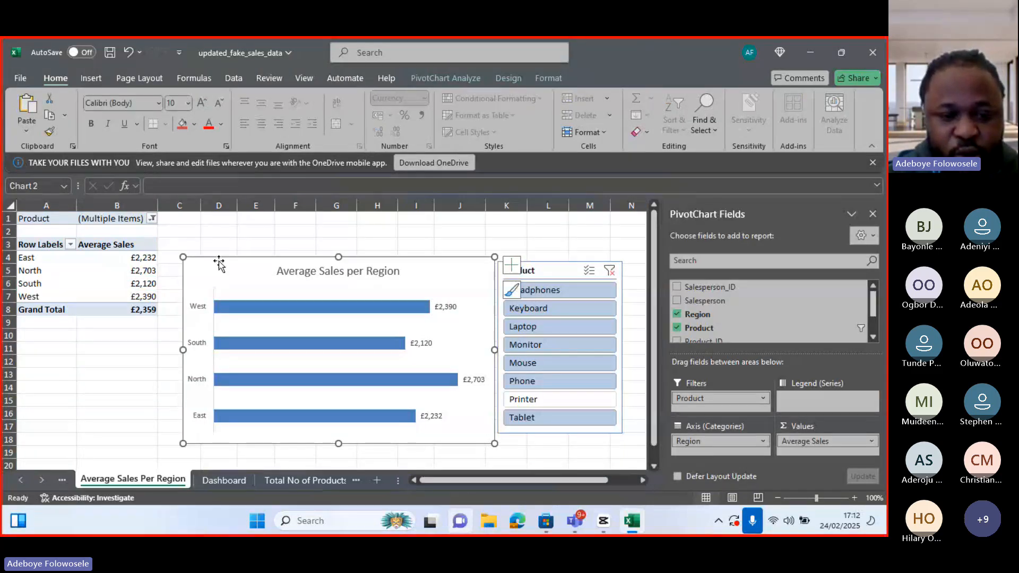
pyautogui.hotkey('ctrl', 'c')
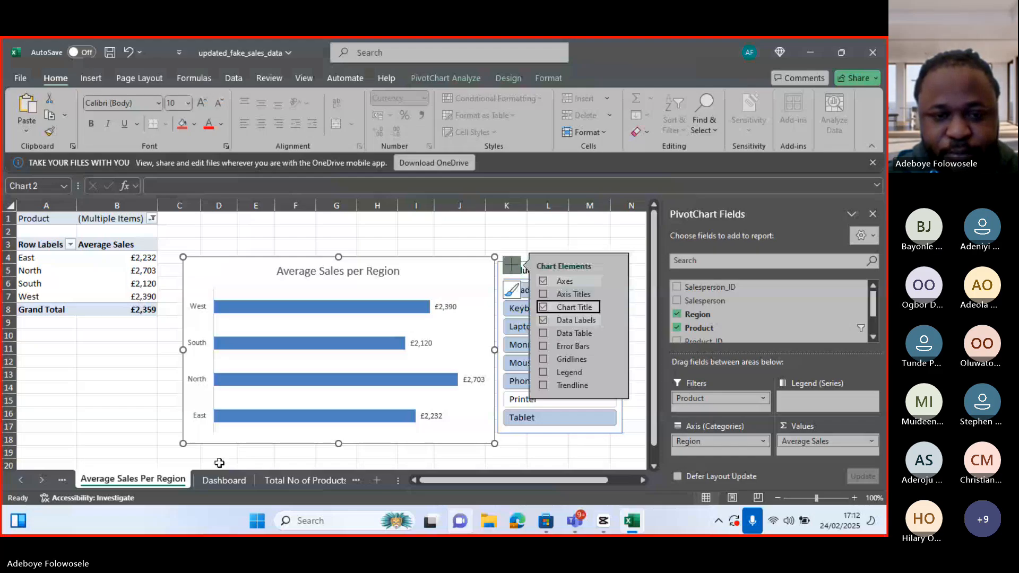
pyautogui.click(224, 480)
pyautogui.hotkey('ctrl', 'v')
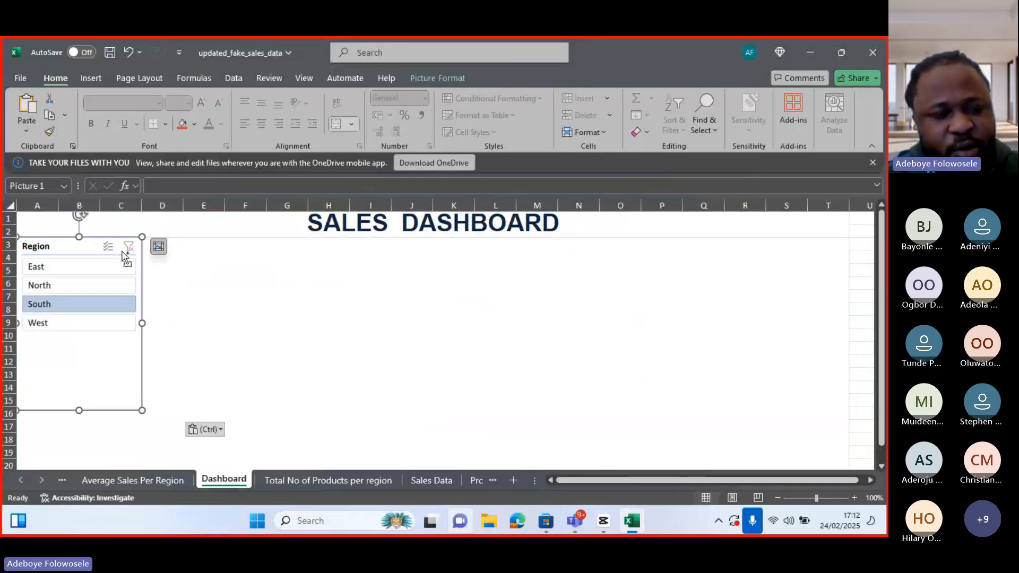
pyautogui.hotkey('ctrl', 'z')
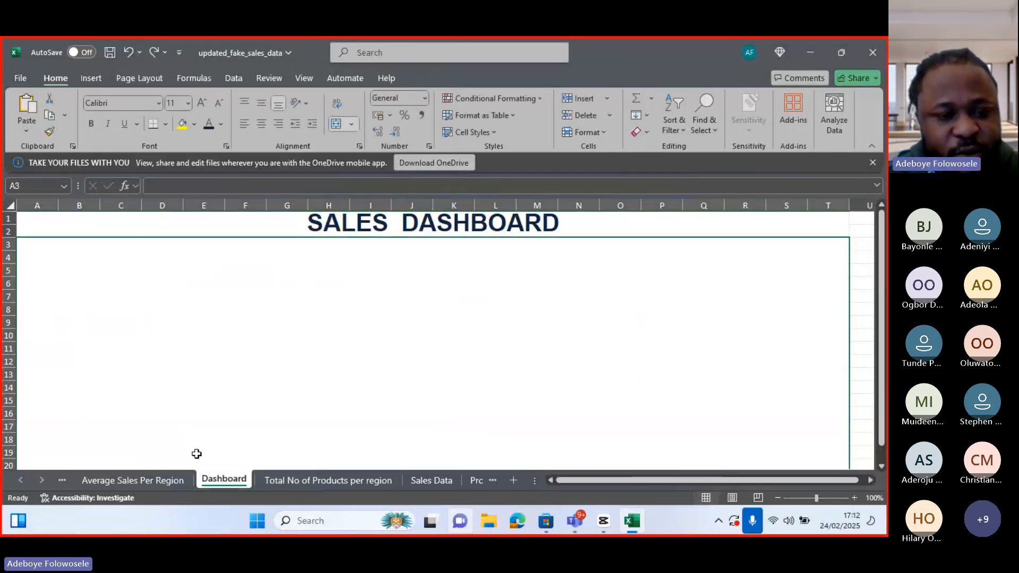
# Copy the Average Sales per Region chart and paste it onto the Dashboard sheet, closing the PivotChart Fields pane
pyautogui.click(145, 479)
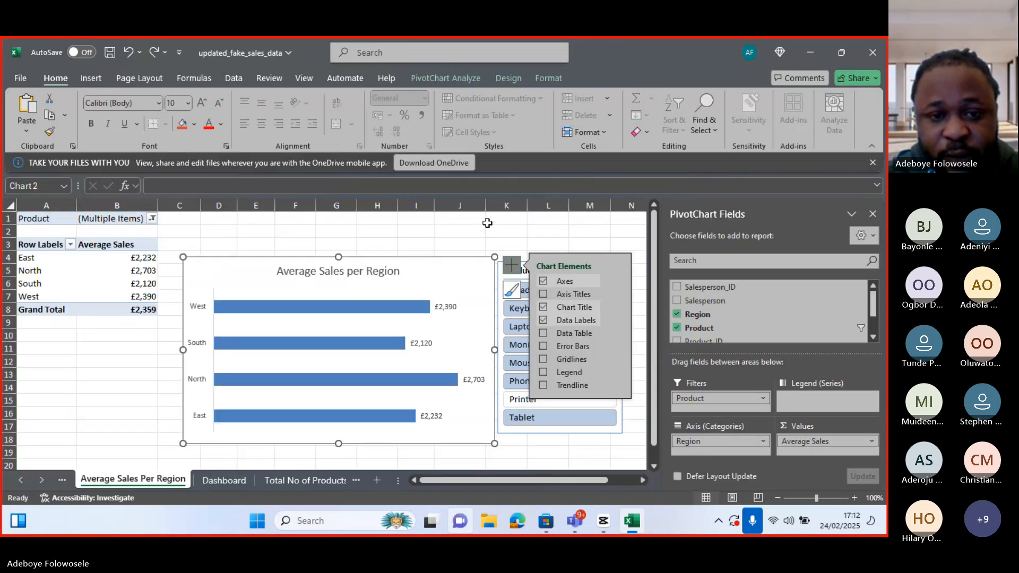
pyautogui.click(385, 261)
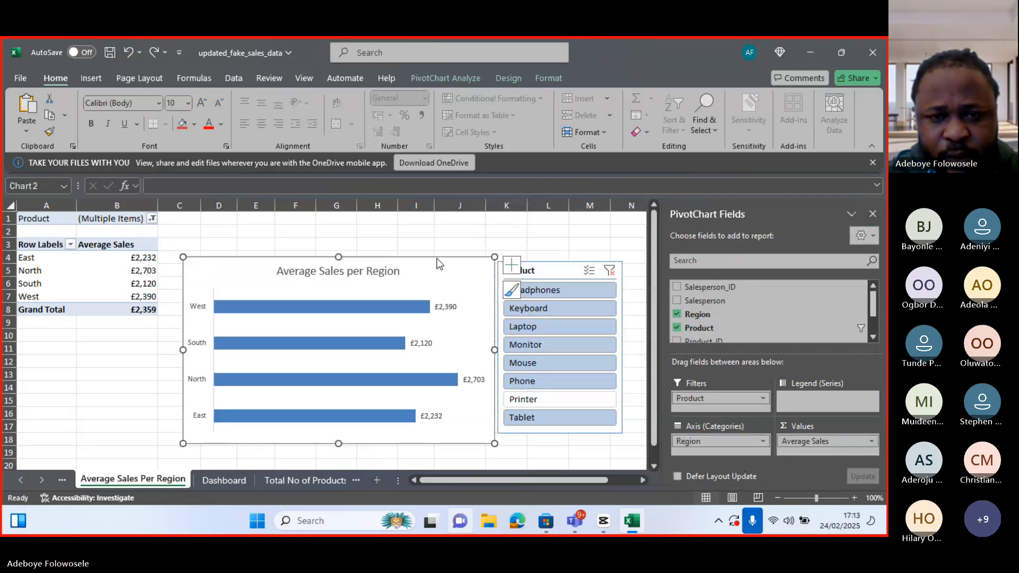
pyautogui.rightClick(439, 264)
pyautogui.click(471, 159)
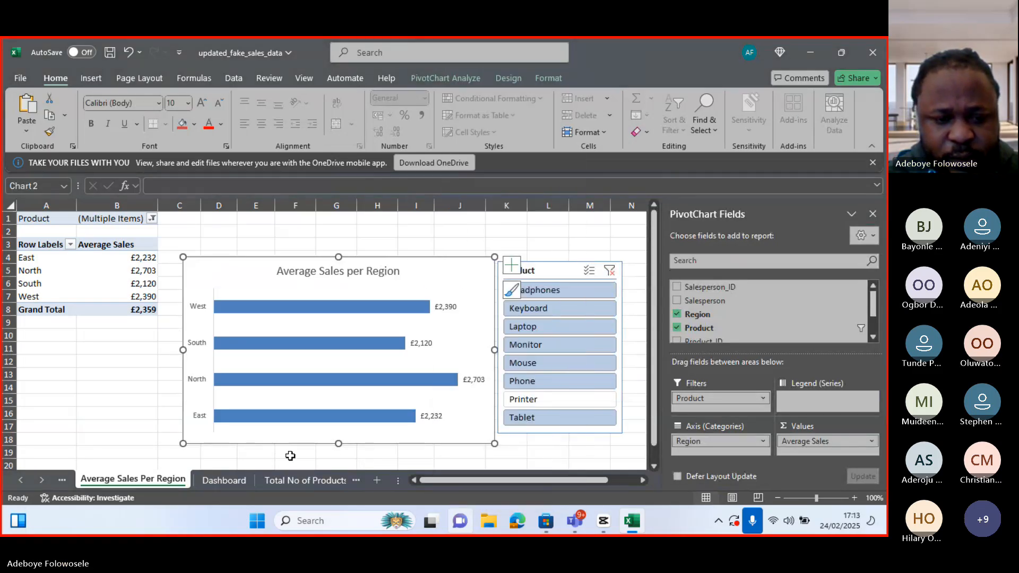
pyautogui.click(222, 480)
pyautogui.hotkey('ctrl', 'v')
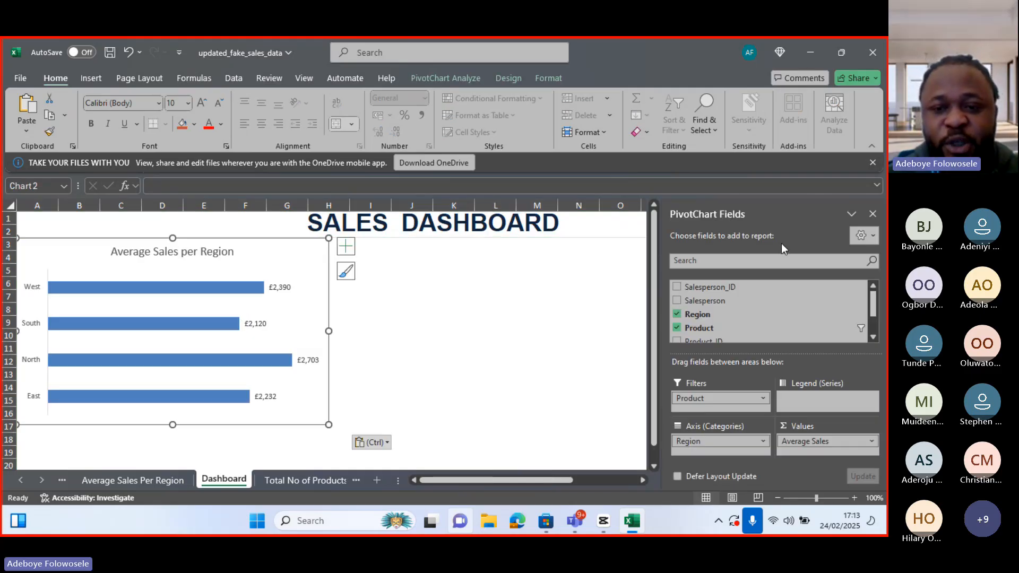
pyautogui.click(873, 215)
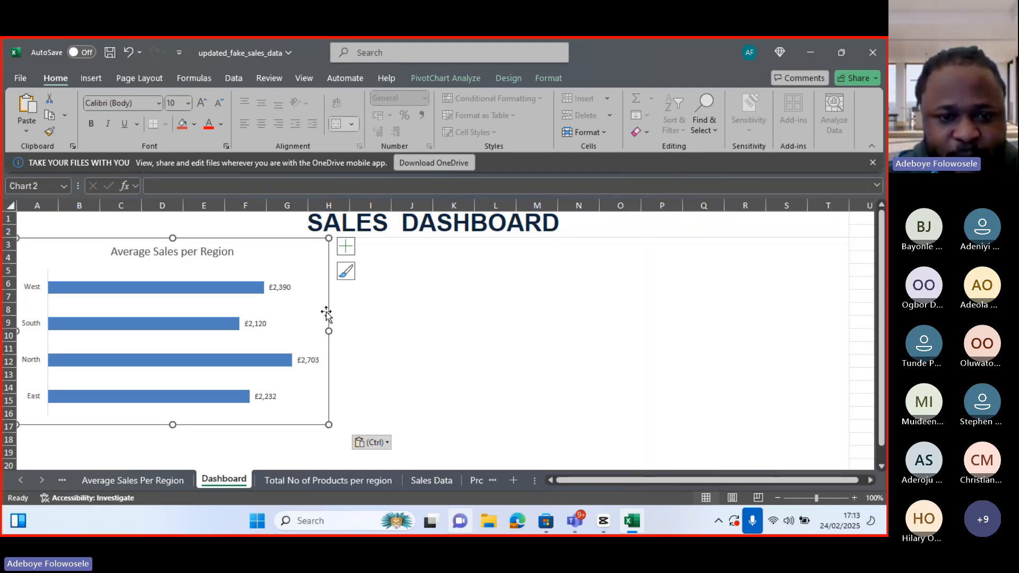
# Move the pasted chart to the right and resize it to span about columns O to T, rows 3 to 11
pyautogui.moveTo(328, 312); pyautogui.dragTo(846, 309)
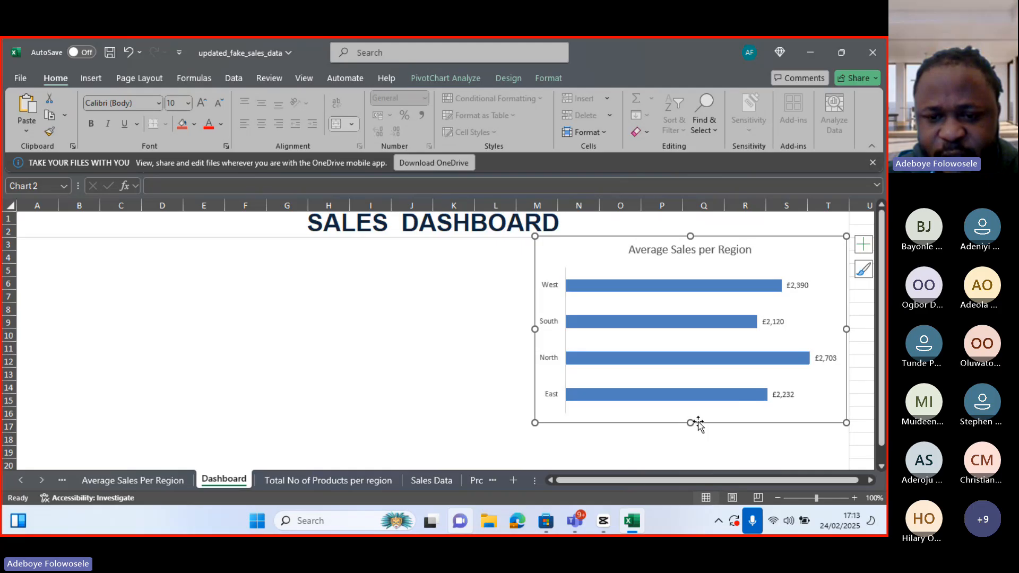
pyautogui.moveTo(699, 424); pyautogui.dragTo(691, 351)
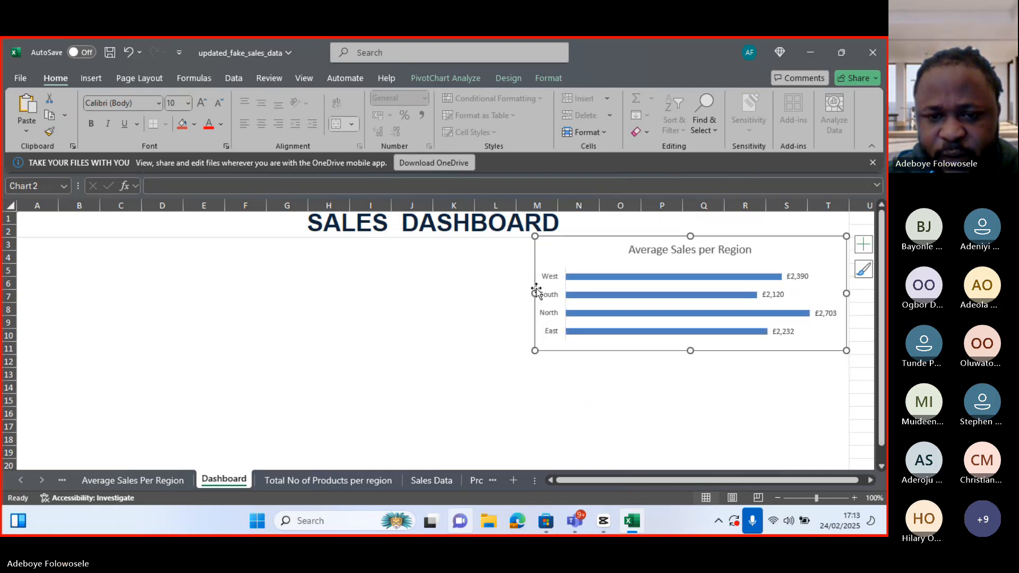
pyautogui.moveTo(536, 291); pyautogui.dragTo(644, 290)
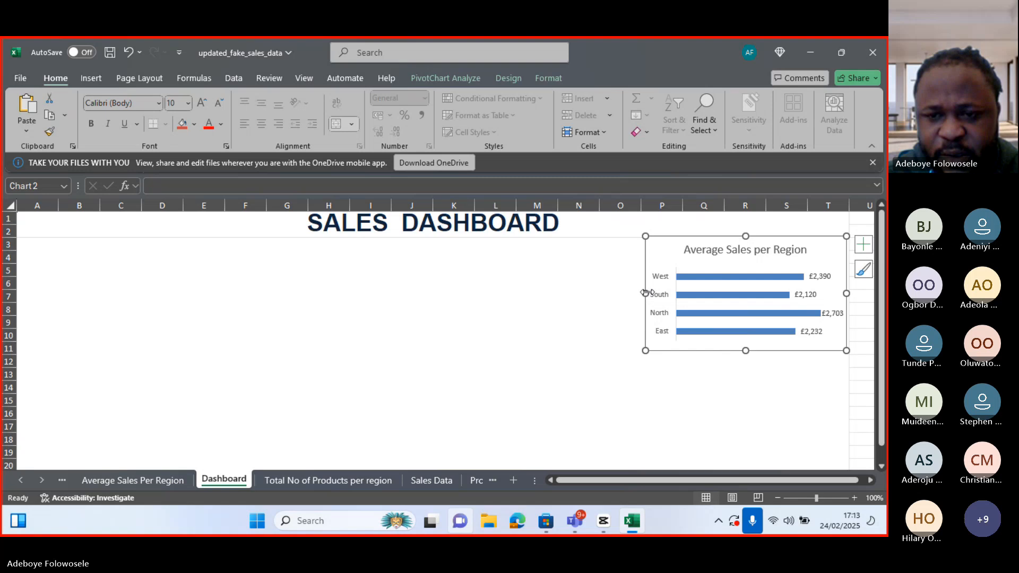
pyautogui.moveTo(645, 293); pyautogui.dragTo(614, 293)
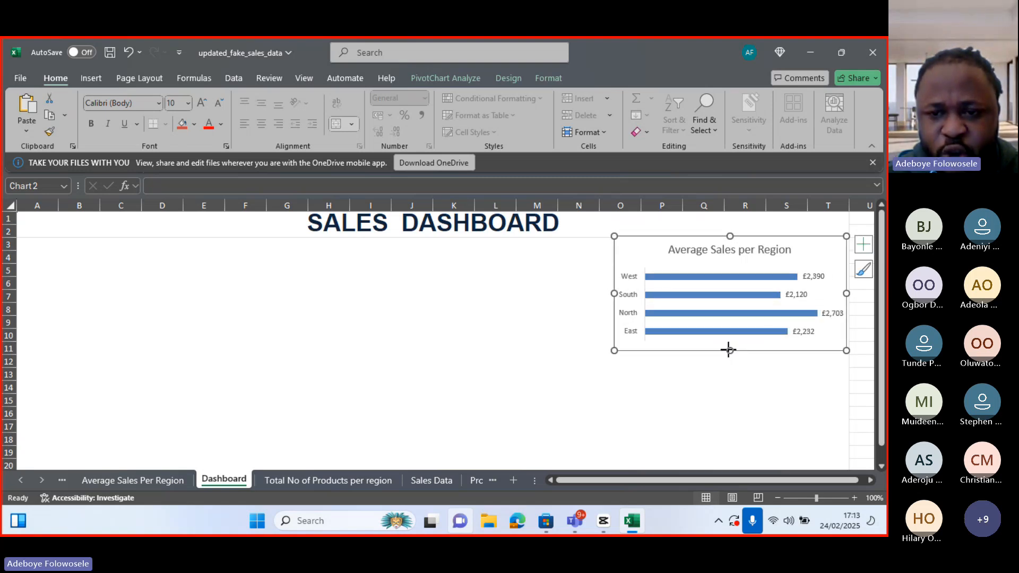
pyautogui.moveTo(727, 350); pyautogui.dragTo(727, 347)
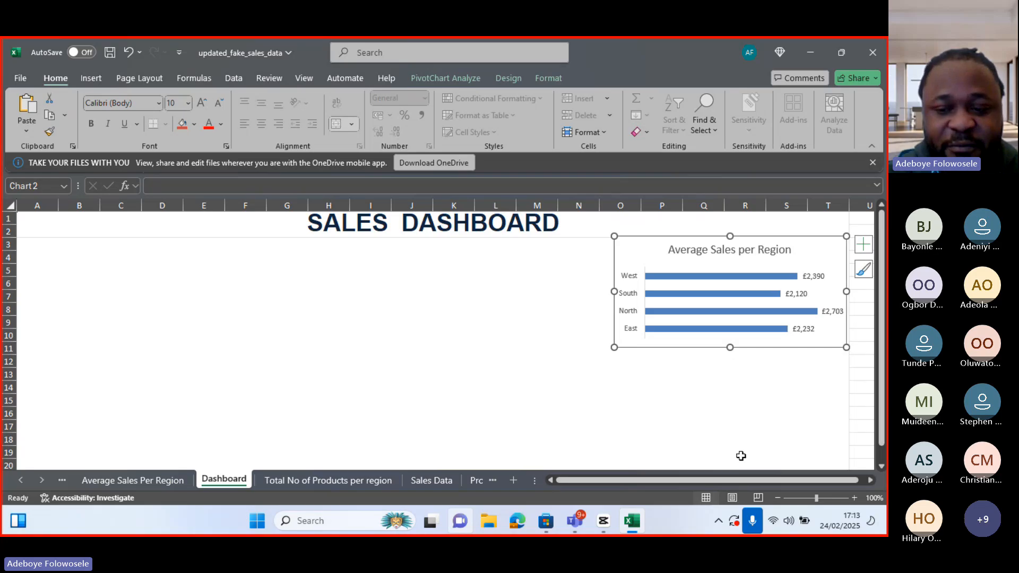
# Move the product chart on the Total No of Products per region sheet to the right of the slicer
pyautogui.click(348, 479)
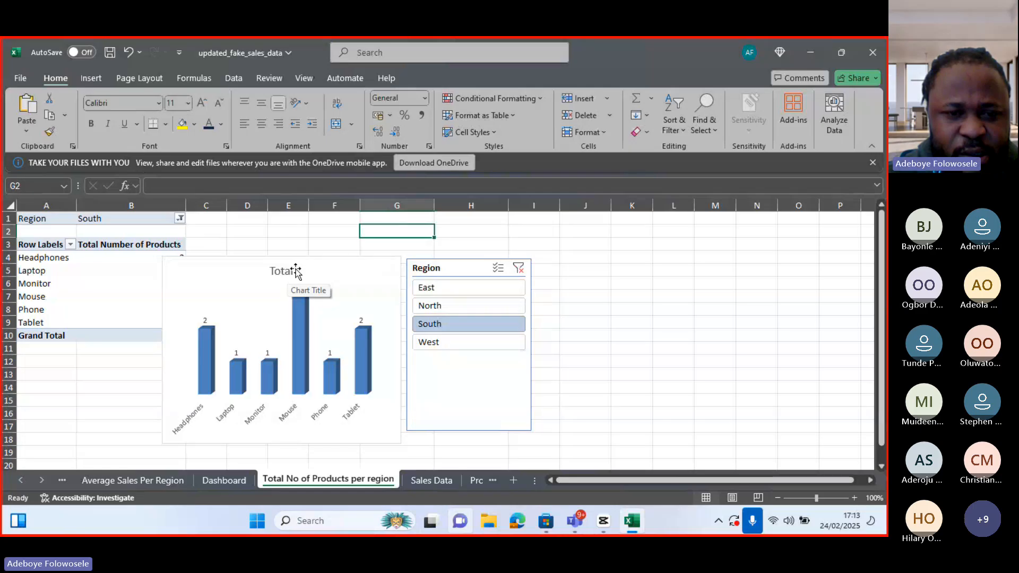
pyautogui.moveTo(295, 270); pyautogui.dragTo(632, 260)
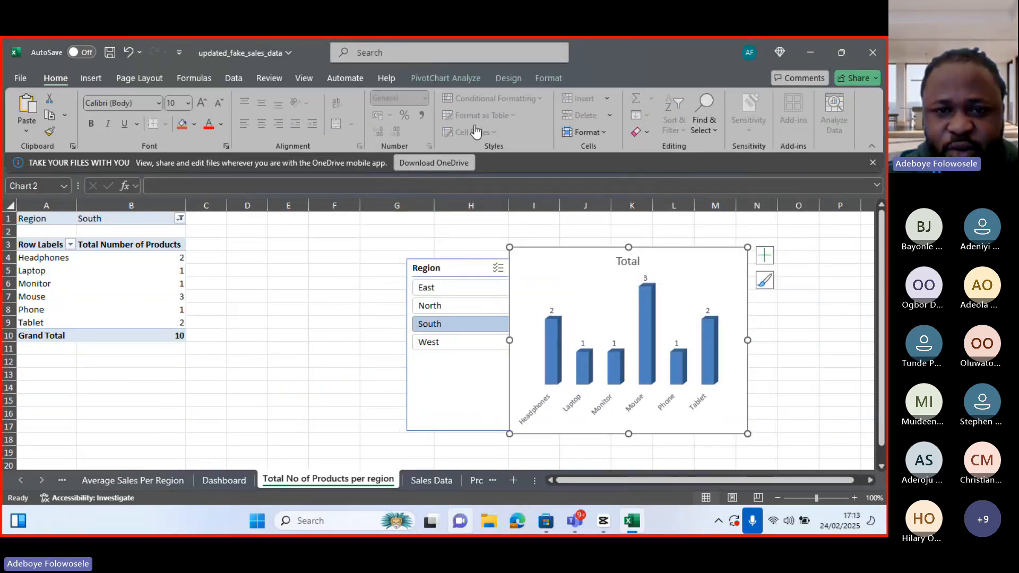
# Rename the chart title to Total Number of Products and close the formatting pane
pyautogui.doubleClick(633, 262)
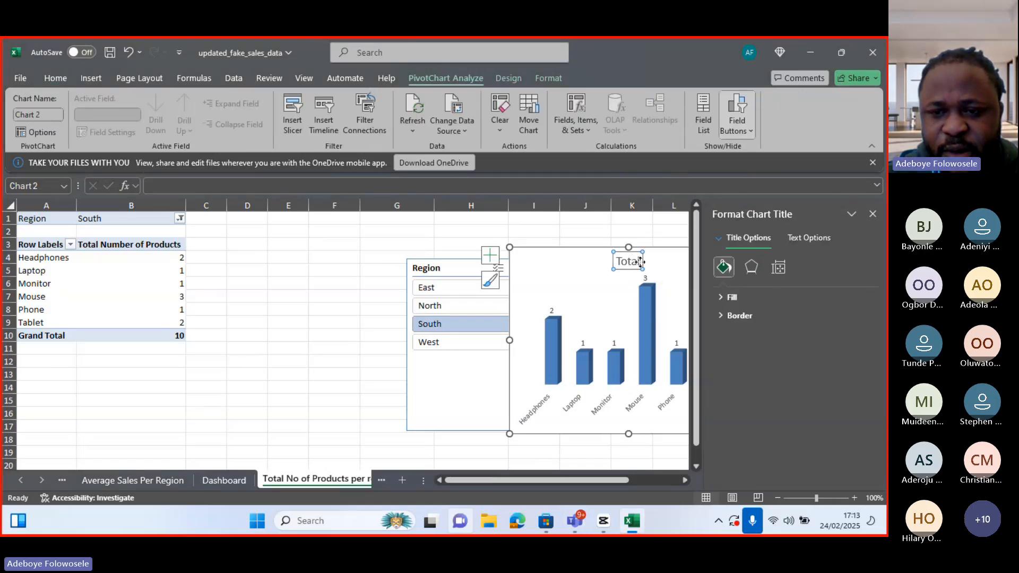
pyautogui.click(632, 260)
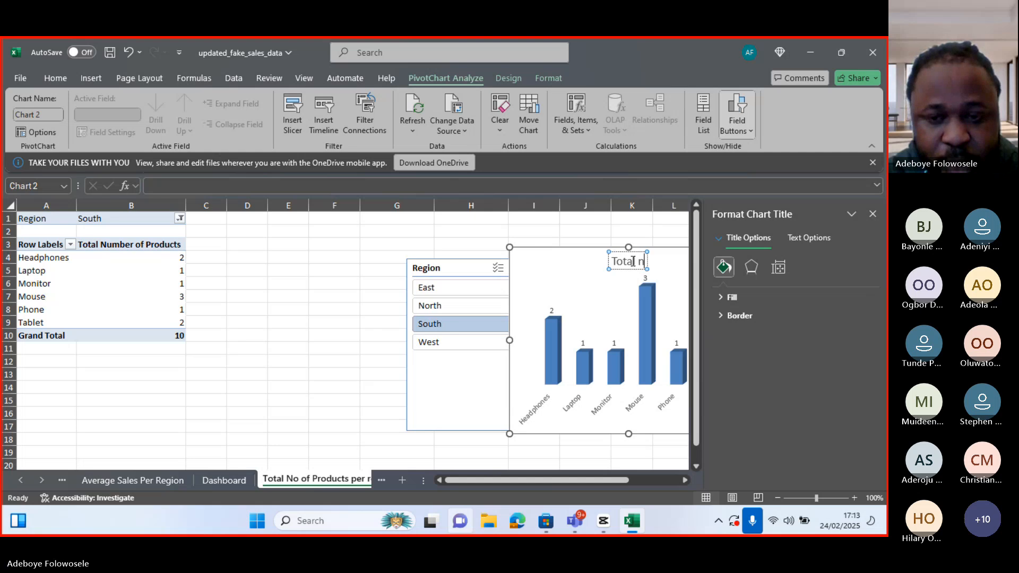
pyautogui.write('Nu')
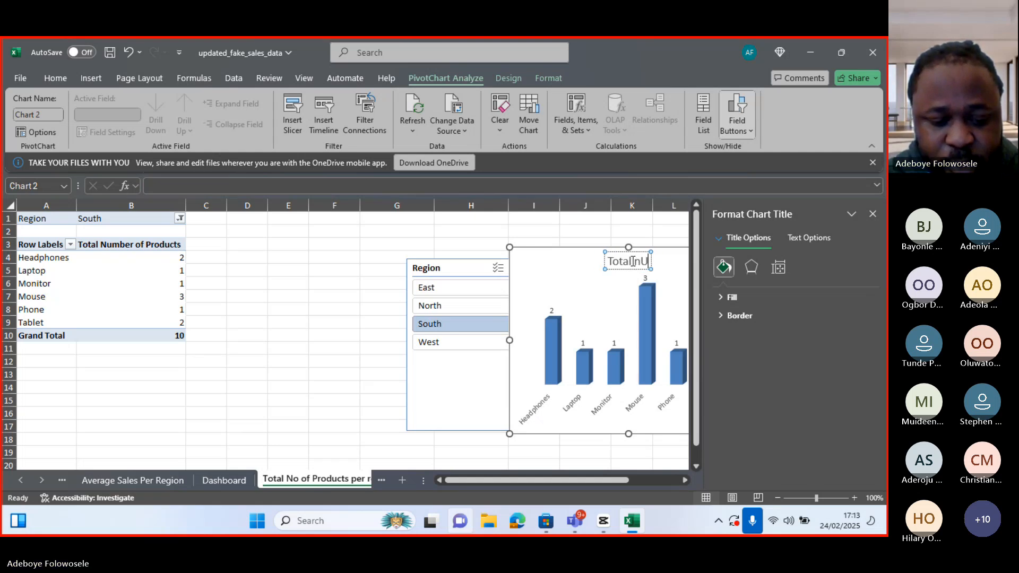
pyautogui.press('BackSpace')
pyautogui.press('BackSpace')
pyautogui.press('BackSpace')
pyautogui.write('nu')
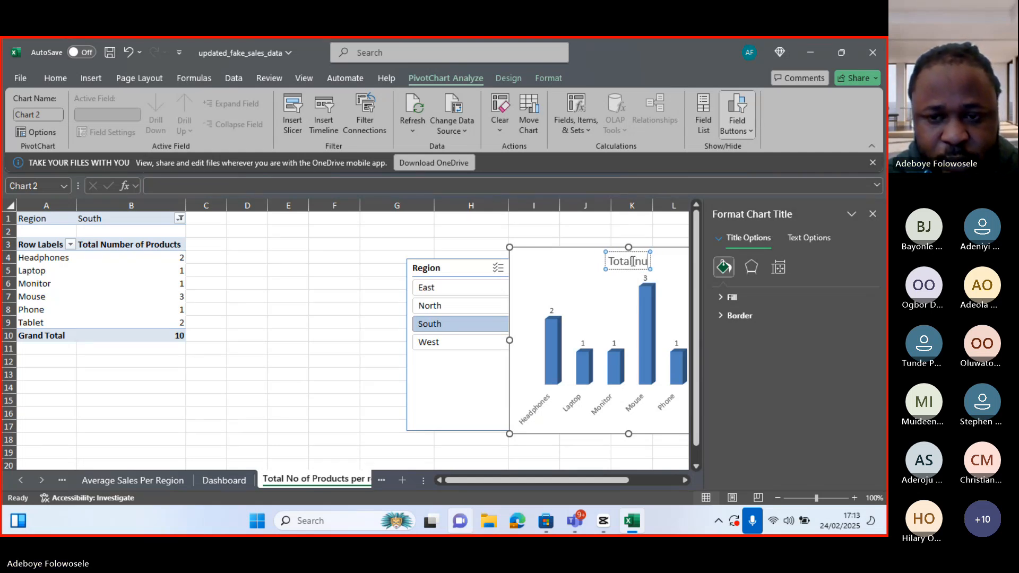
pyautogui.write('mber of')
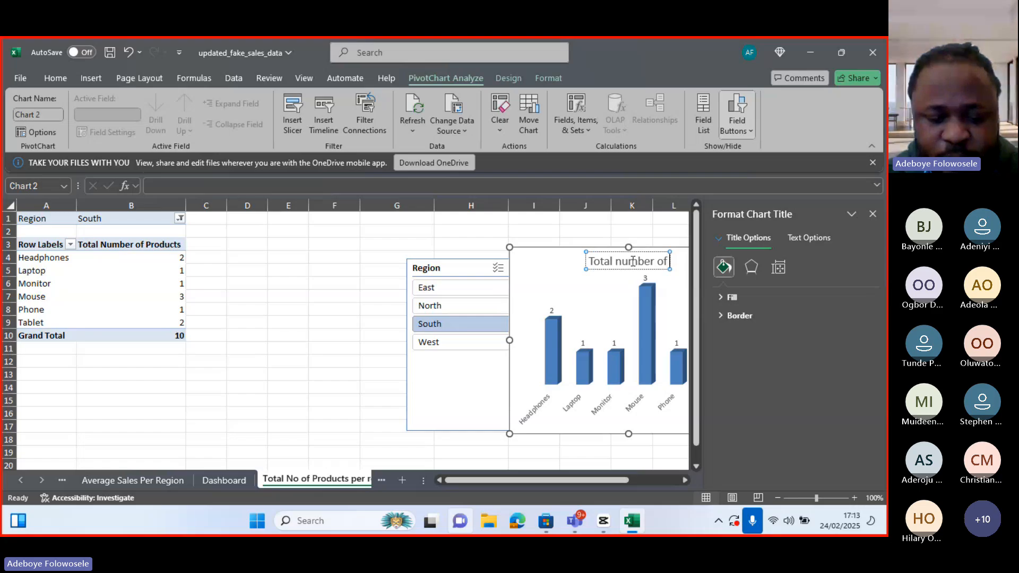
pyautogui.write(' Product')
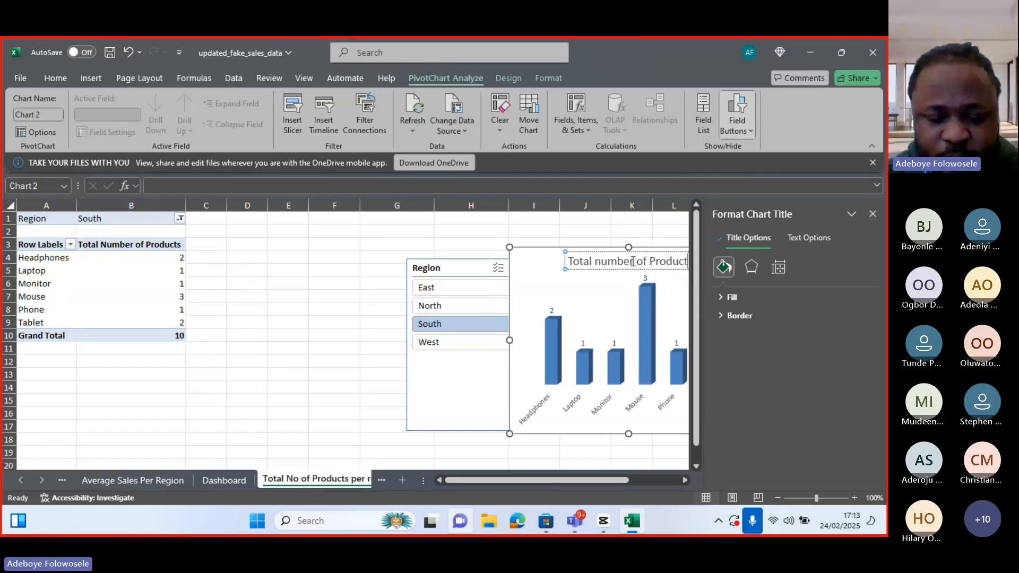
pyautogui.click(603, 266)
pyautogui.press('BackSpace')
pyautogui.write('N')
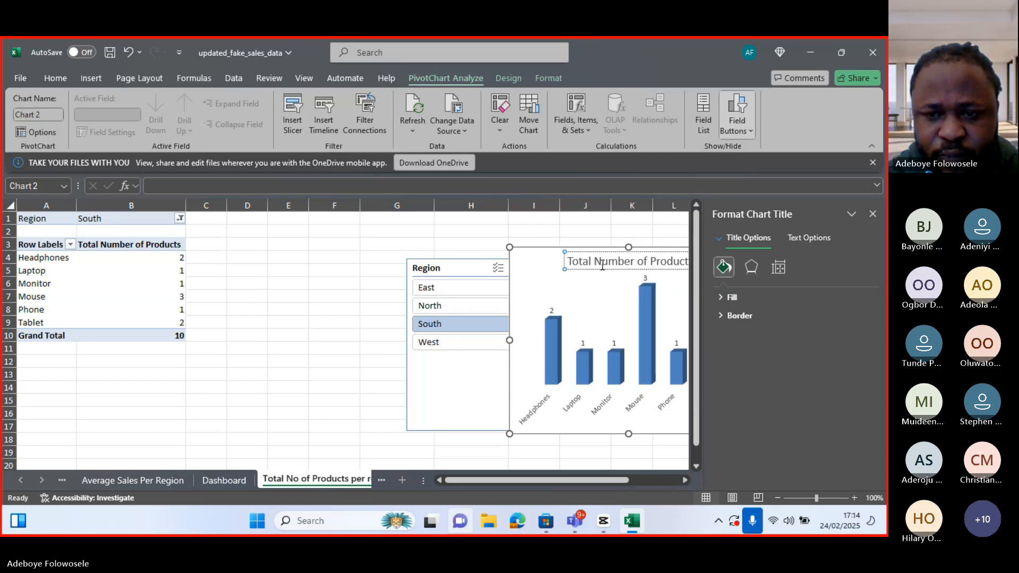
pyautogui.click(663, 263)
pyautogui.press('Right')
pyautogui.press('Right')
pyautogui.press('Right')
pyautogui.press('Right')
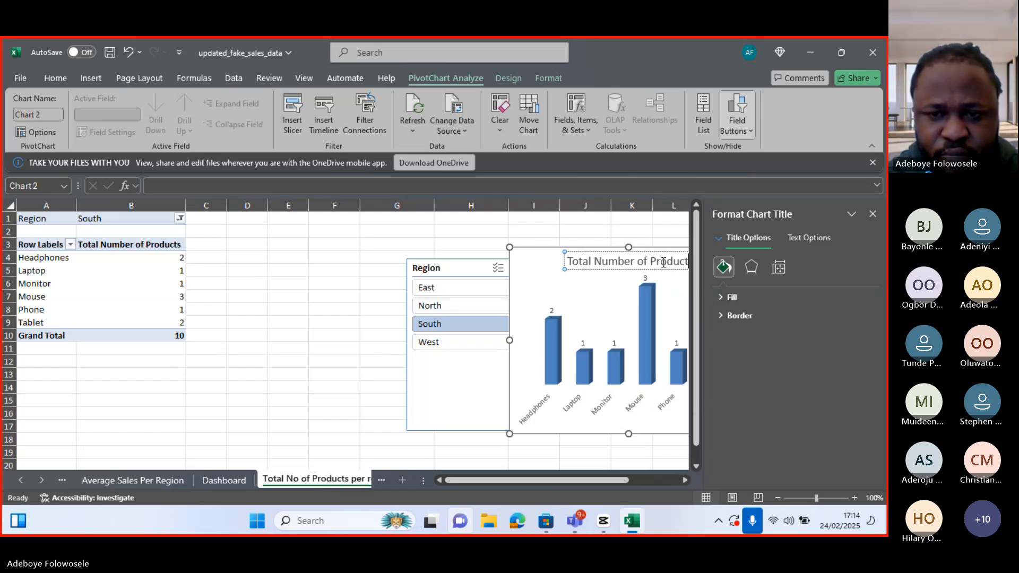
pyautogui.write('s')
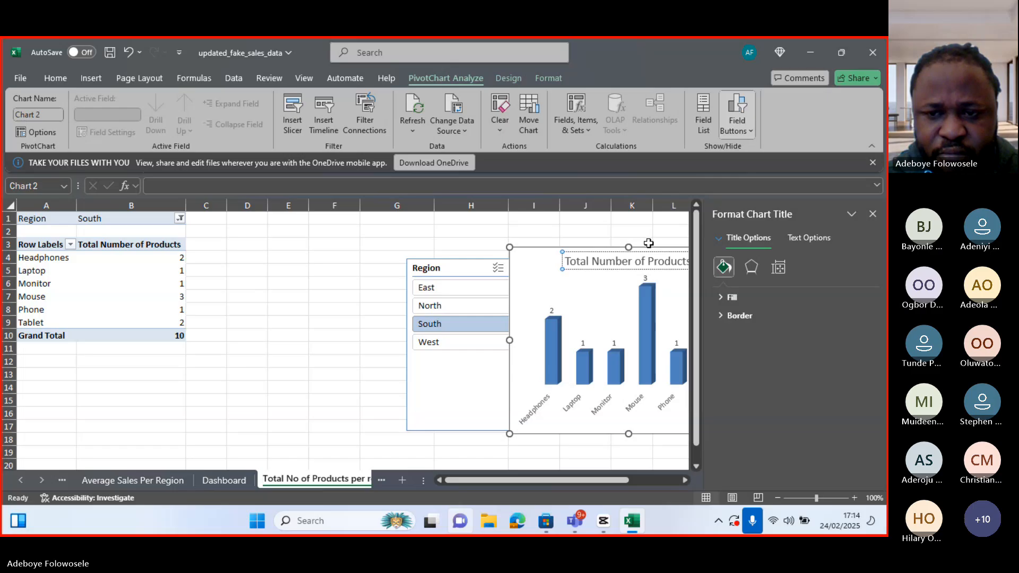
pyautogui.click(648, 243)
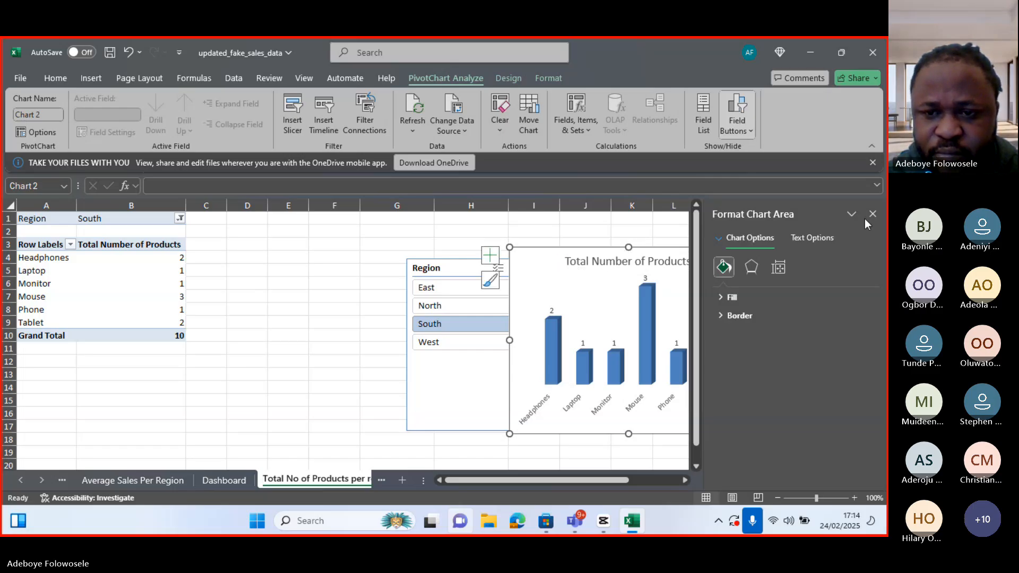
pyautogui.click(873, 214)
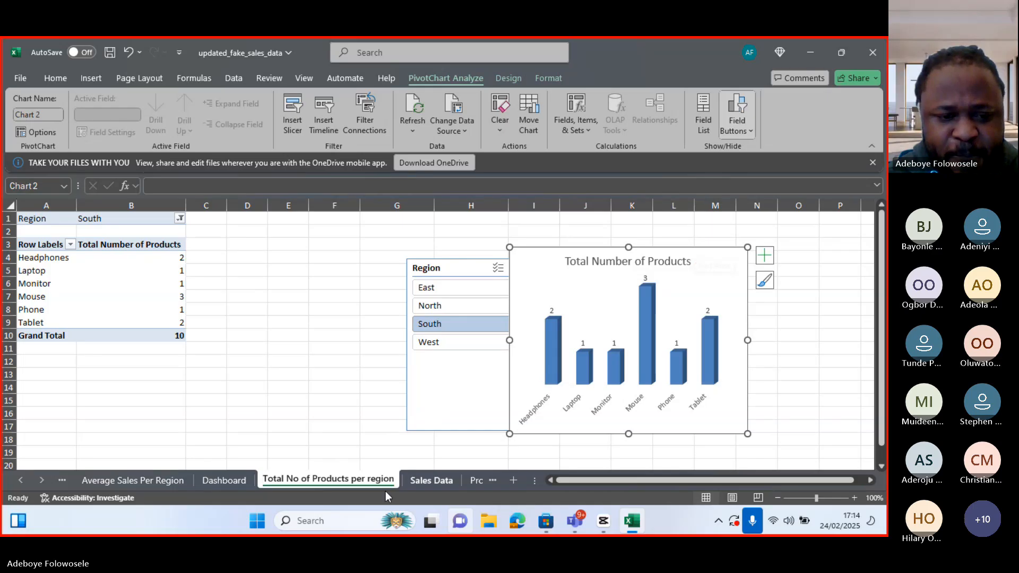
# Paste the Total Number of Products chart onto the Dashboard sheet below the title
pyautogui.click(218, 479)
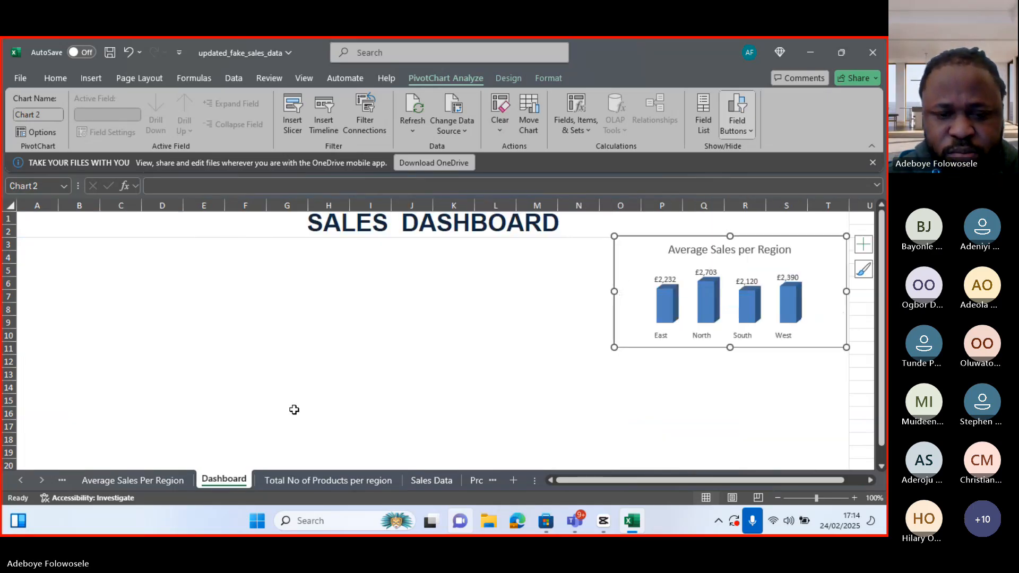
pyautogui.click(355, 395)
pyautogui.hotkey('ctrl', 'v')
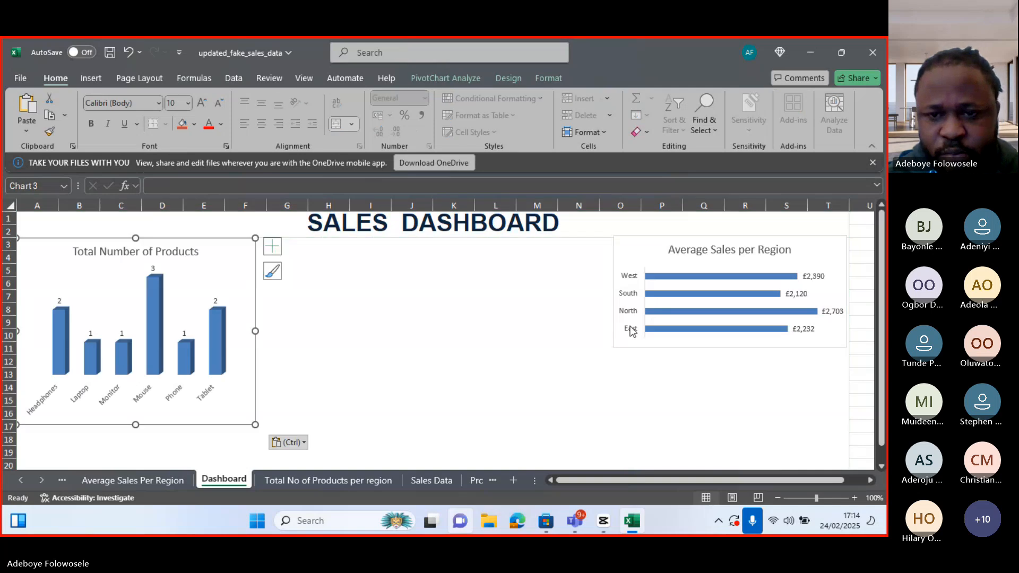
# Nudge the Average Sales per Region chart slightly down on the Dashboard
pyautogui.click(612, 333)
pyautogui.moveTo(612, 333); pyautogui.dragTo(611, 334)
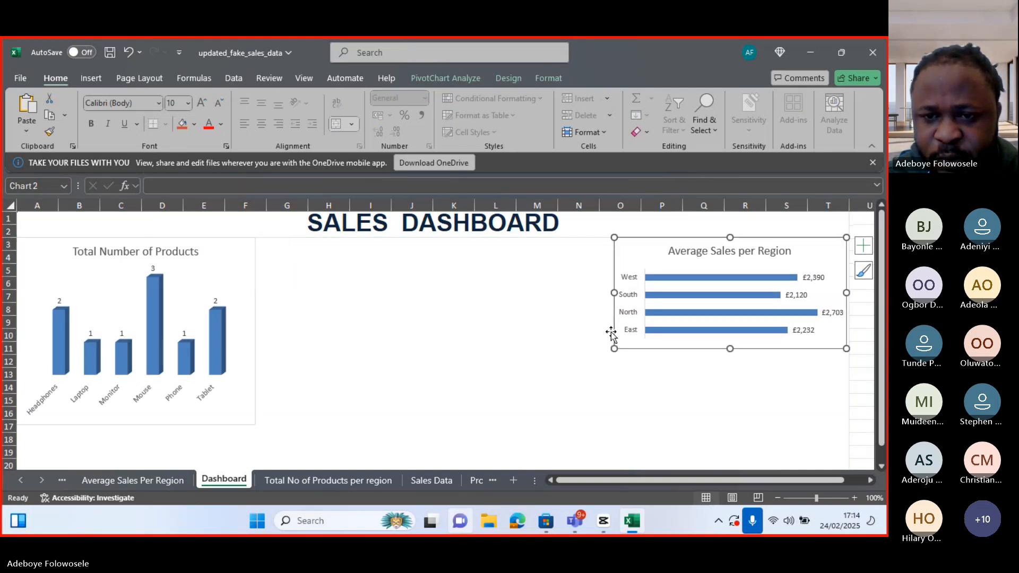
pyautogui.press('Down')
pyautogui.press('Down')
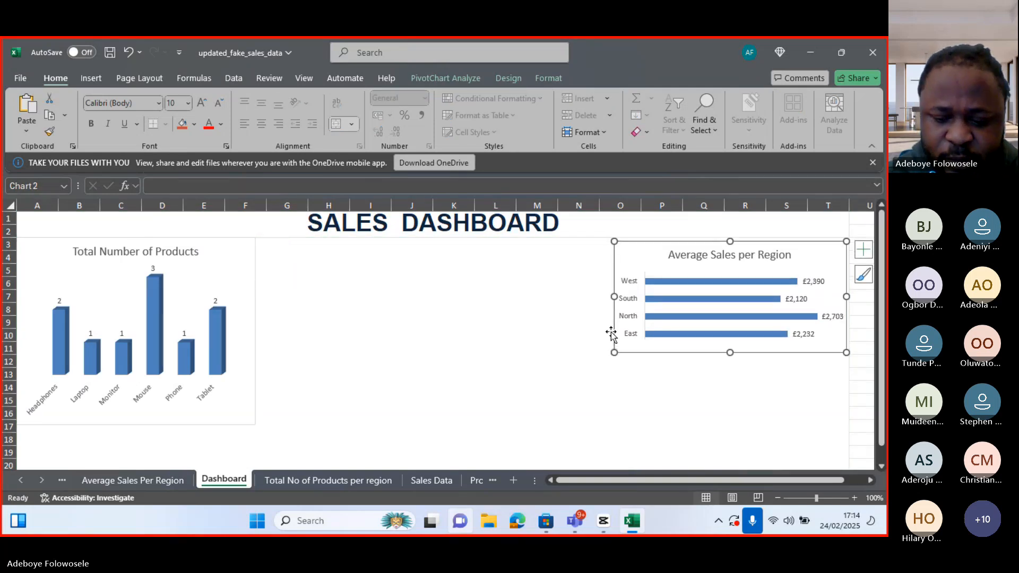
# Move the Total Number of Products chart under the Average Sales chart and shorten it to end around row 20
pyautogui.moveTo(250, 287); pyautogui.dragTo(841, 403)
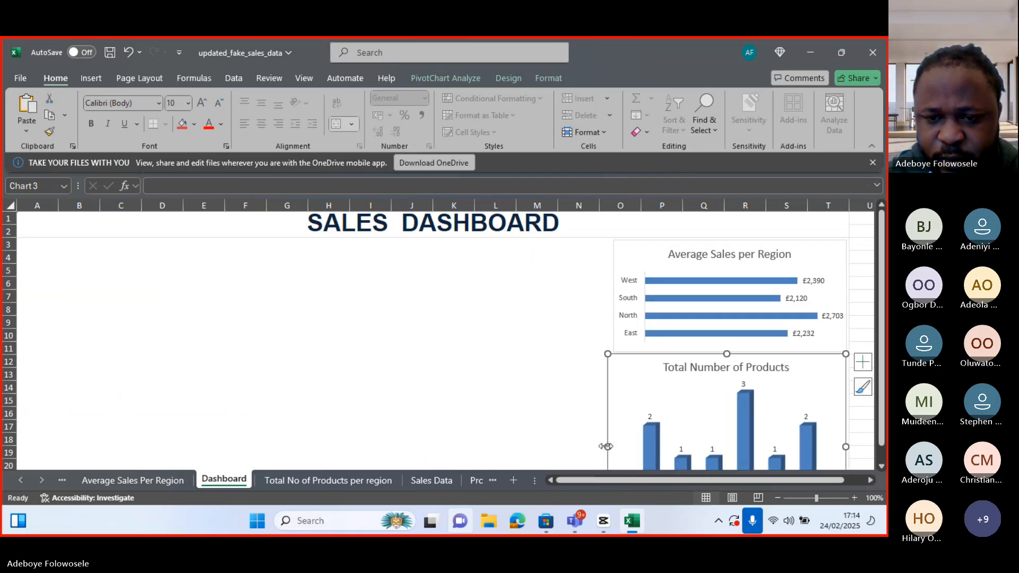
pyautogui.moveTo(606, 447); pyautogui.dragTo(615, 446)
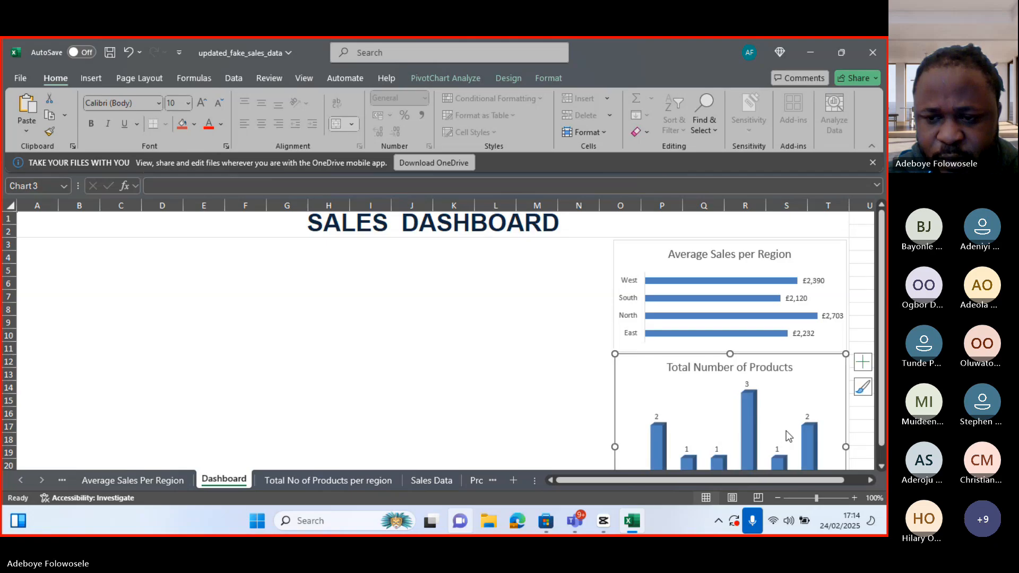
pyautogui.moveTo(881, 427); pyautogui.dragTo(881, 464)
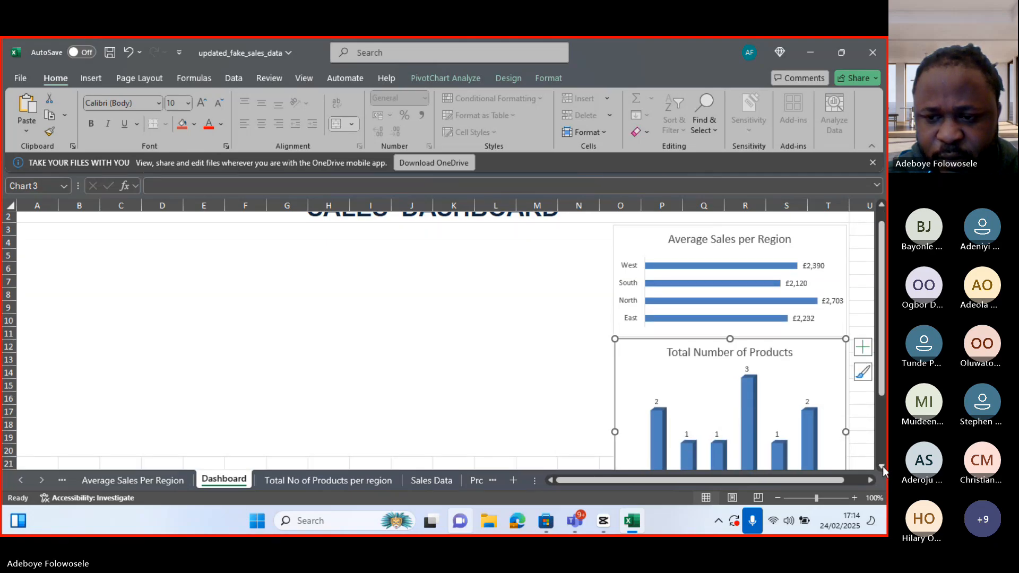
pyautogui.scroll(-3, 883, 466)
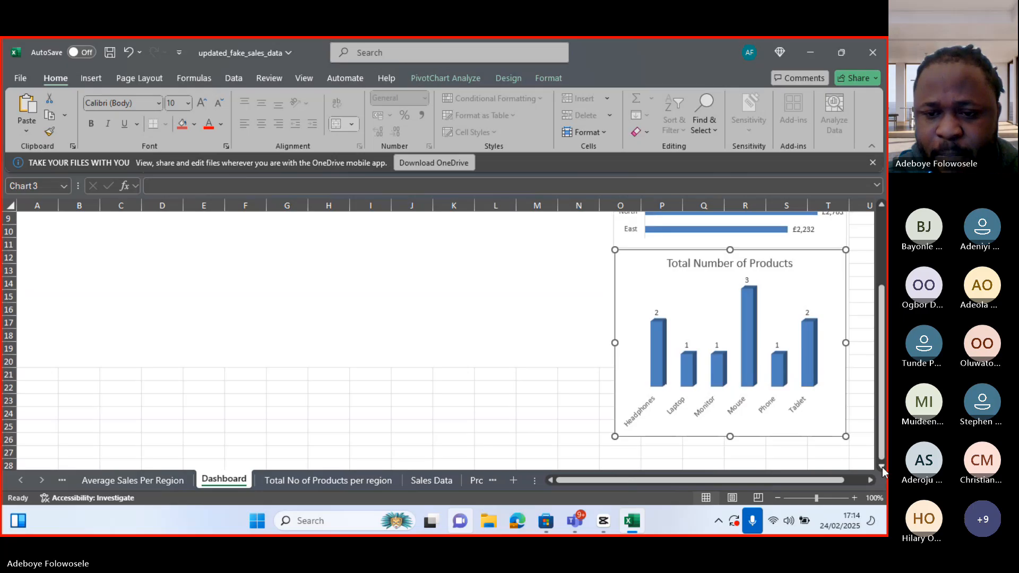
pyautogui.moveTo(730, 436); pyautogui.dragTo(731, 368)
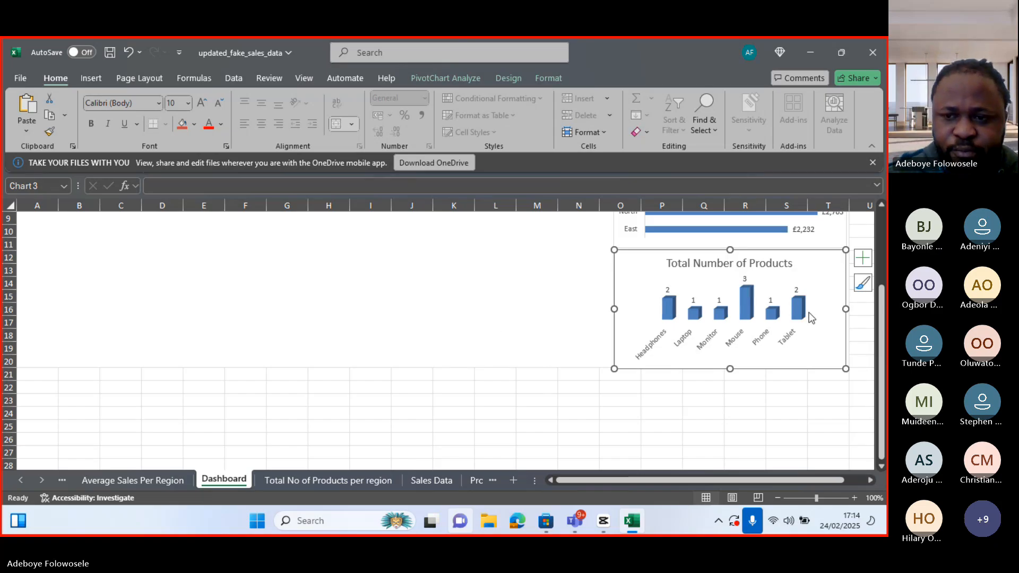
pyautogui.scroll(3, 810, 317)
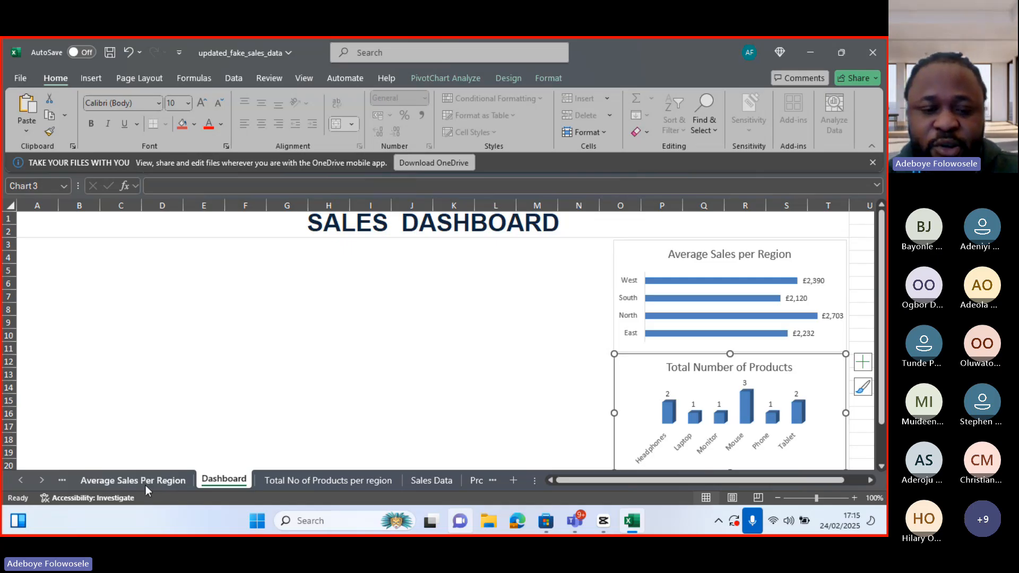
# Move the chart on the Total No of Products per region sheet further right, clear of the slicer
pyautogui.click(22, 477)
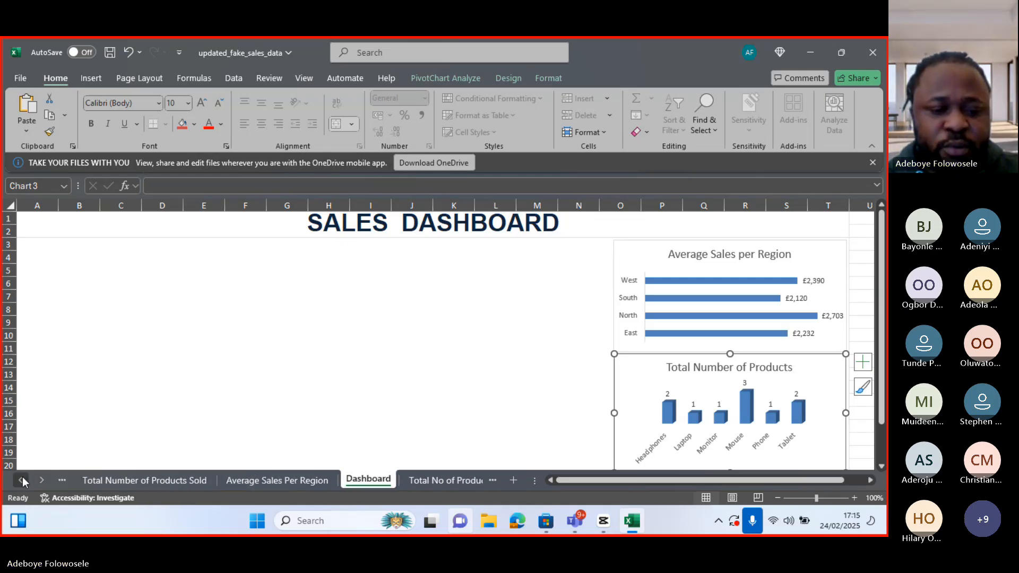
pyautogui.click(158, 476)
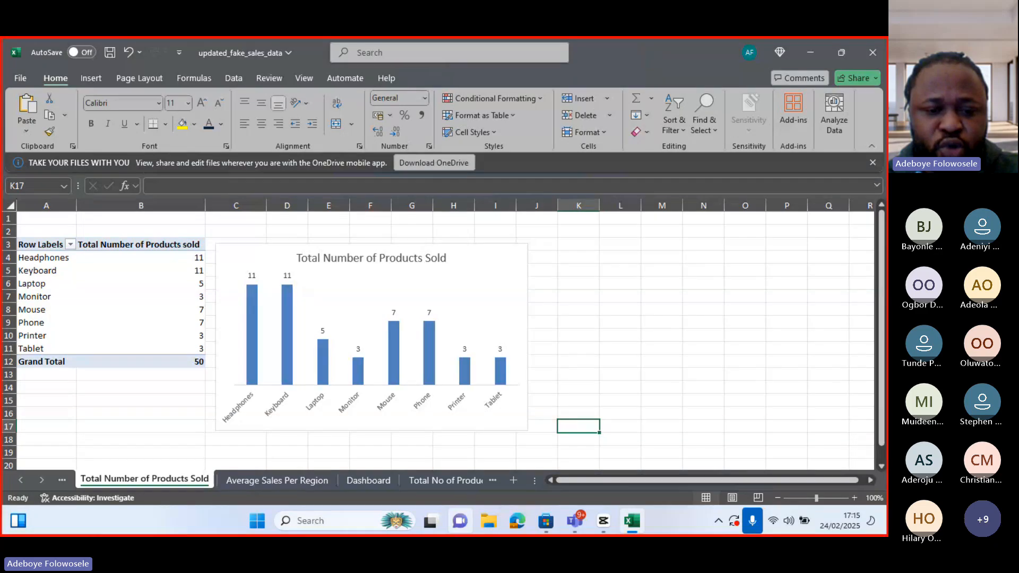
pyautogui.click(438, 482)
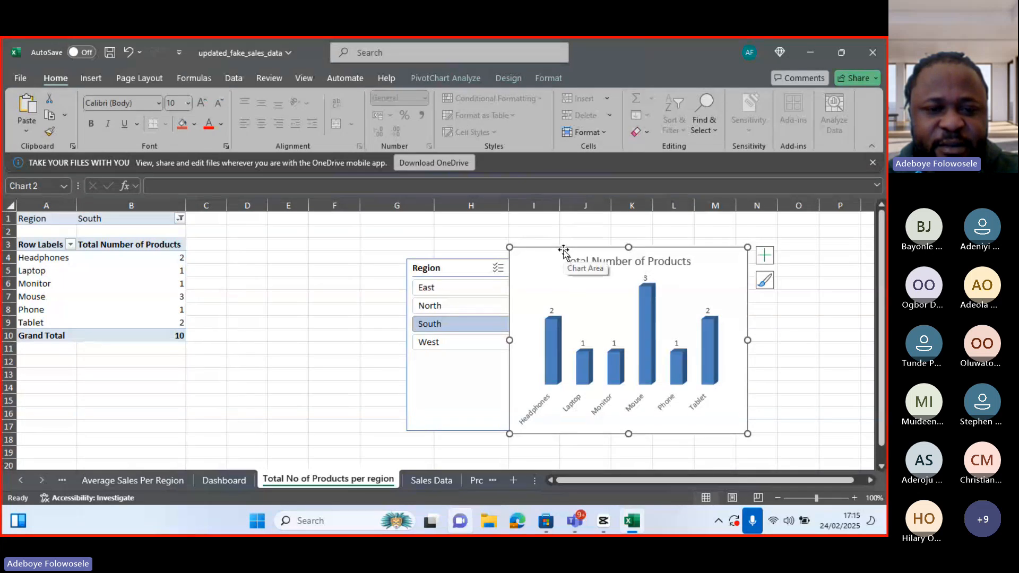
pyautogui.moveTo(565, 249); pyautogui.dragTo(633, 240)
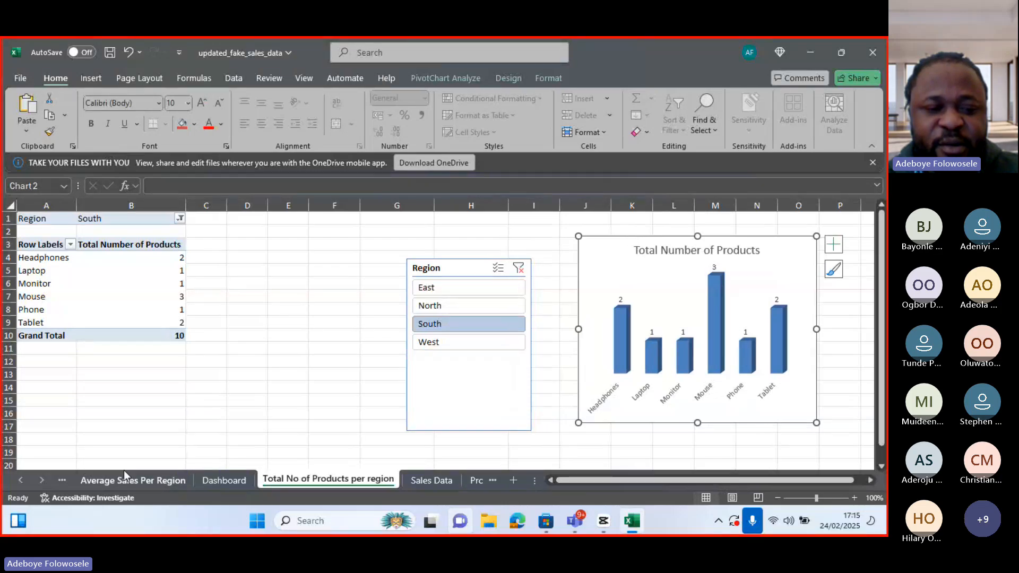
# Copy the Total Number of Products Sold chart and return to the Dashboard sheet
pyautogui.click(21, 482)
pyautogui.click(20, 481)
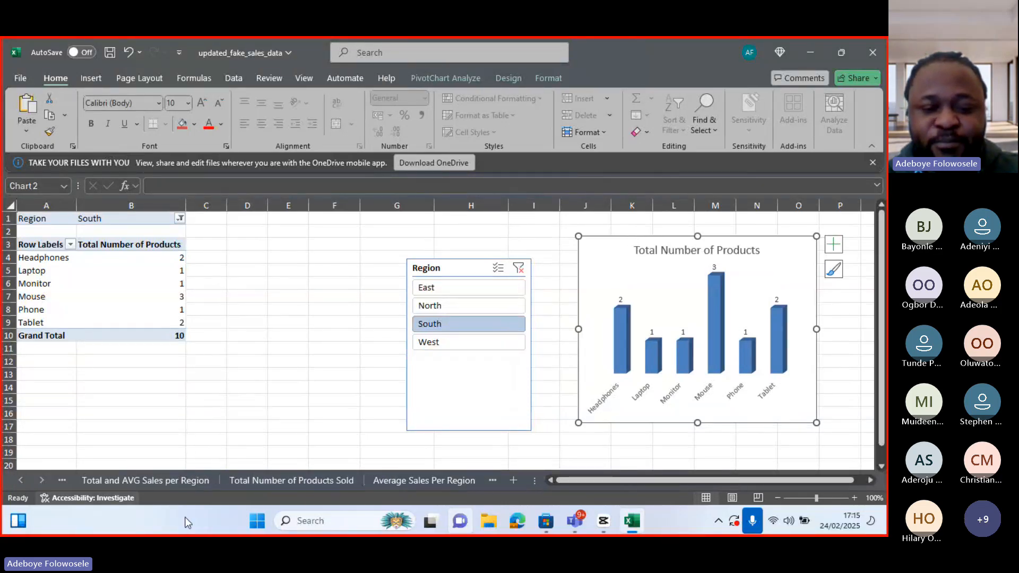
pyautogui.click(309, 484)
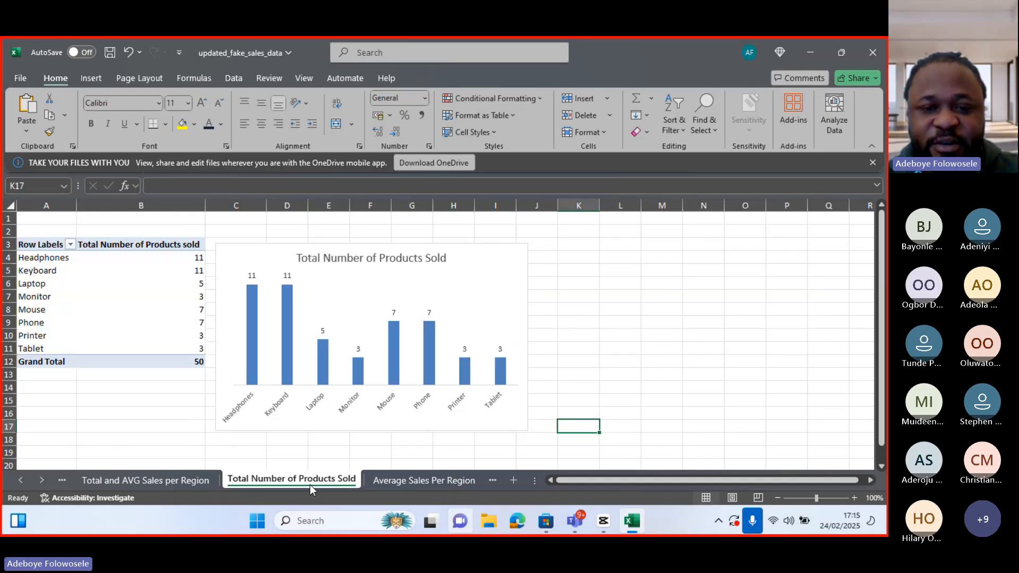
pyautogui.click(390, 408)
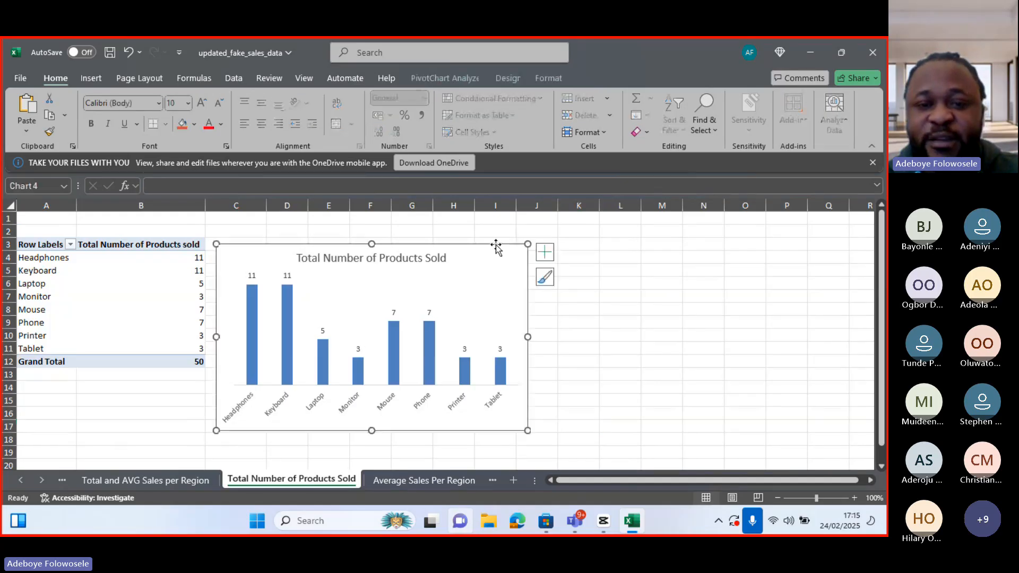
pyautogui.rightClick(496, 244)
pyautogui.click(537, 161)
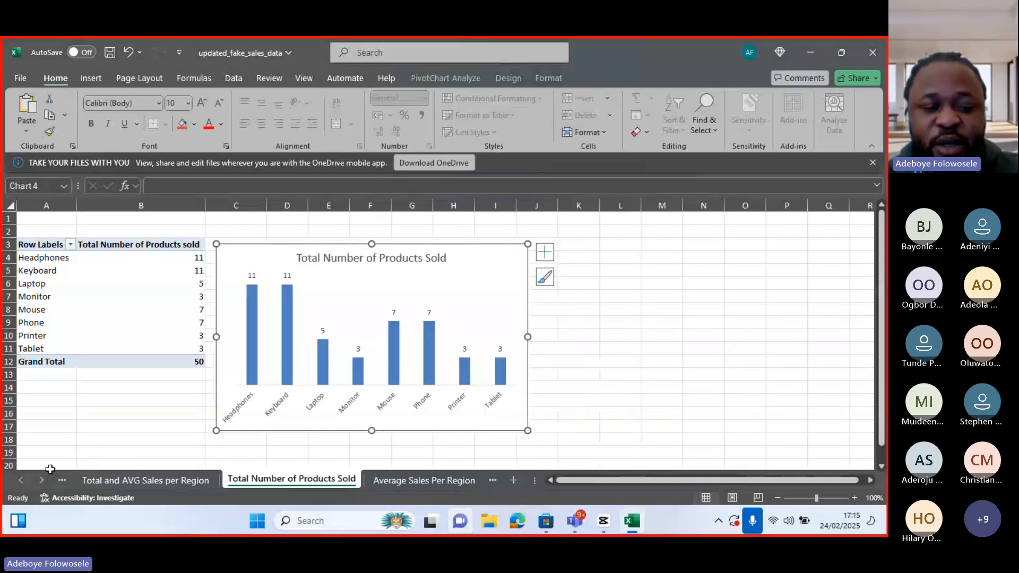
pyautogui.click(42, 479)
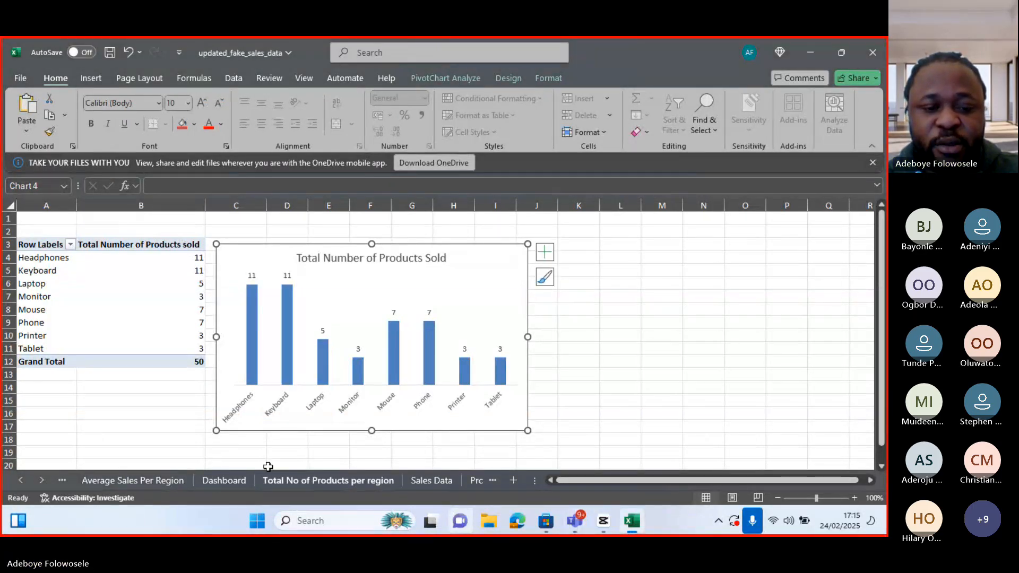
pyautogui.click(239, 486)
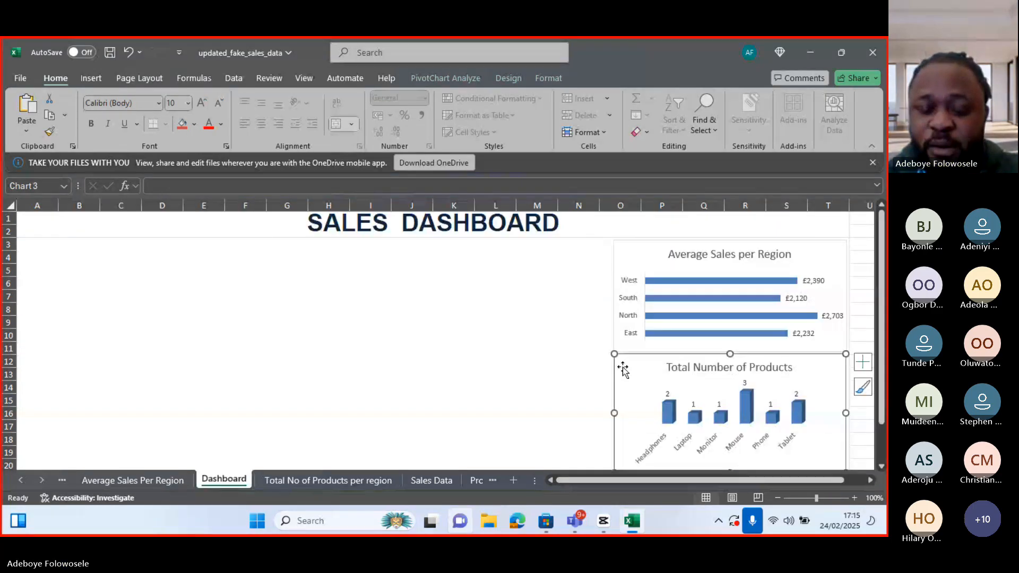
pyautogui.rightClick(623, 368)
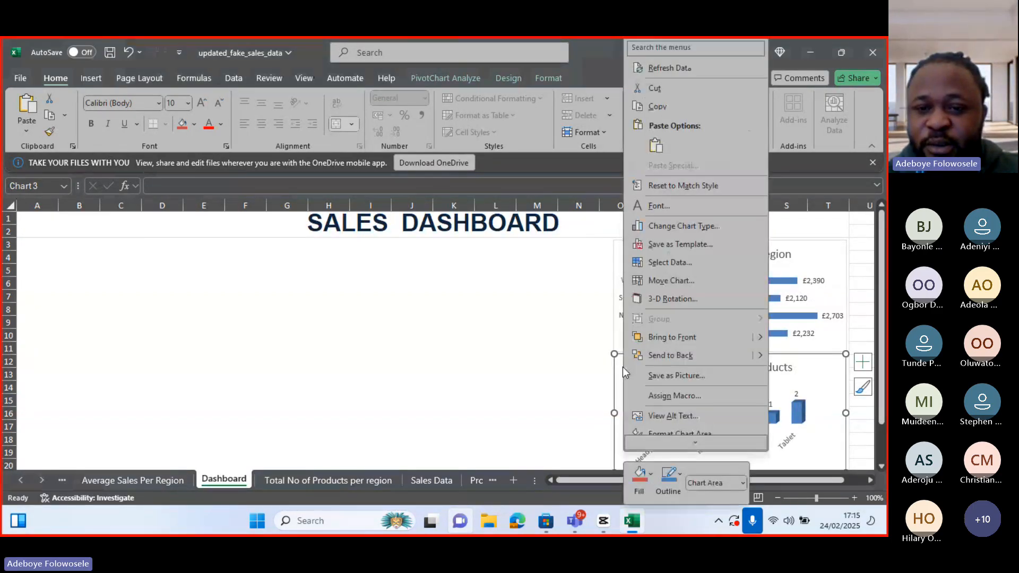
pyautogui.press('Escape')
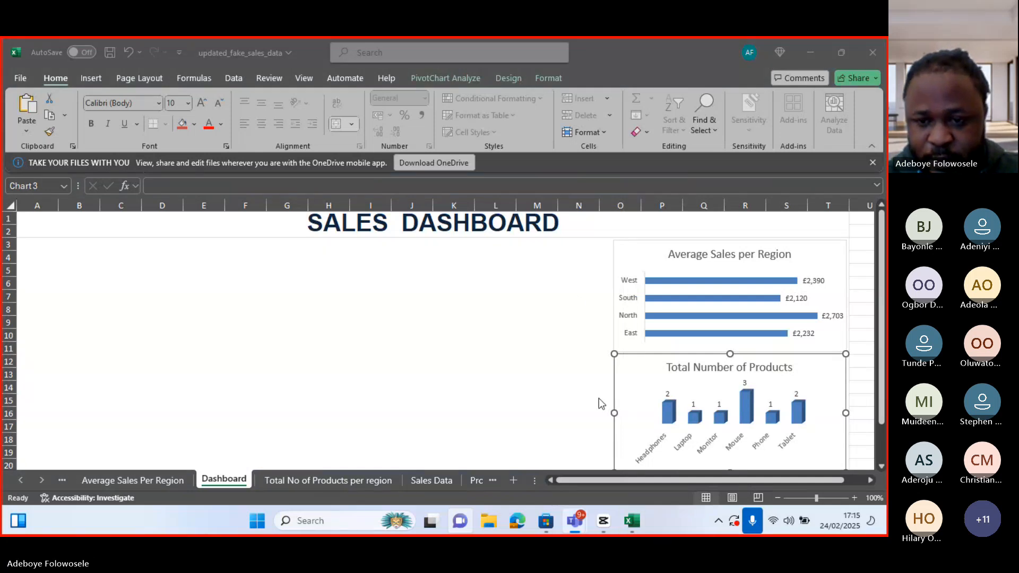
# Replace the Total Number of Products chart on the Dashboard with the pasted Total Number of Products Sold chart
pyautogui.click(618, 361)
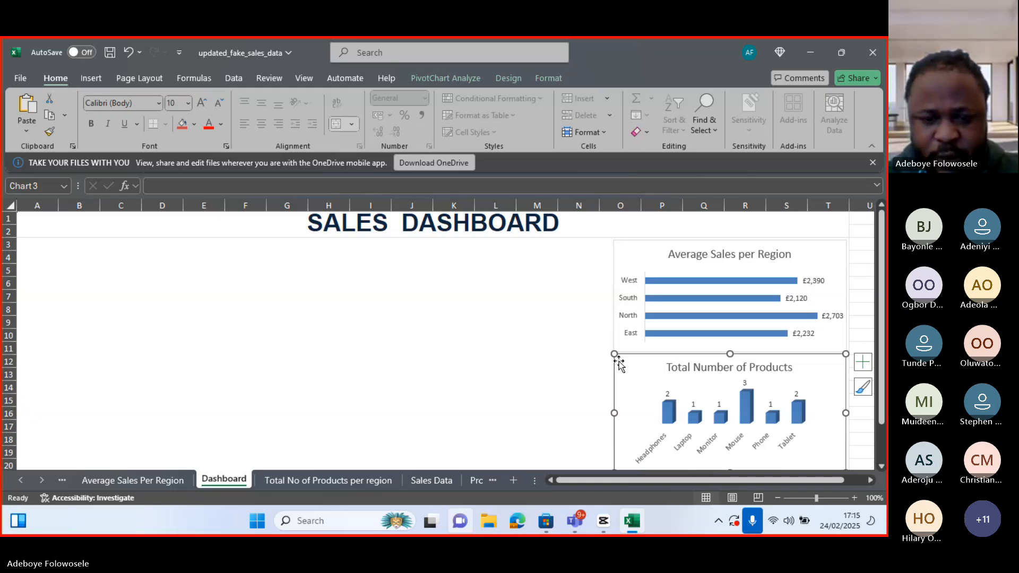
pyautogui.press('Delete')
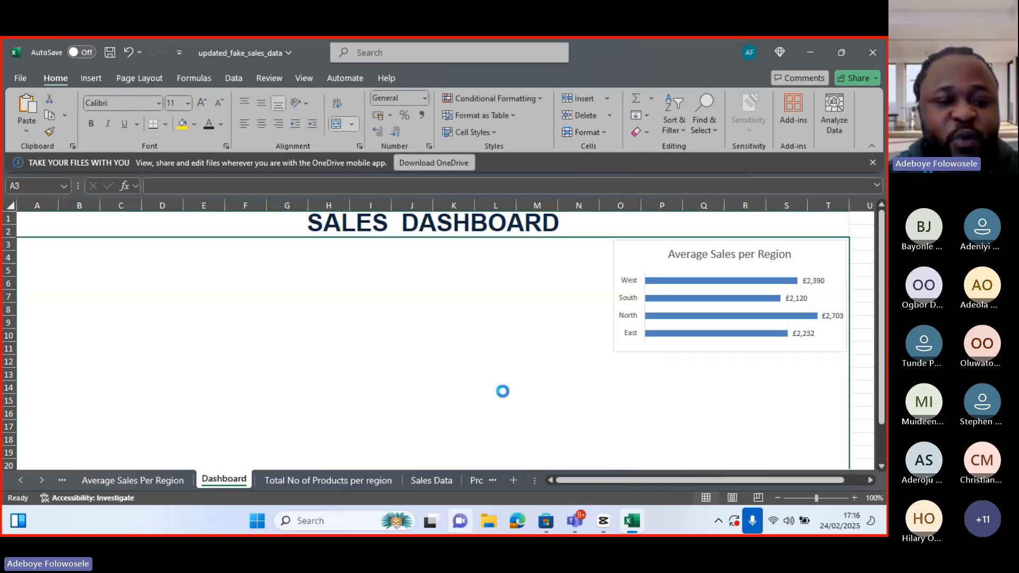
pyautogui.hotkey('ctrl', 'v')
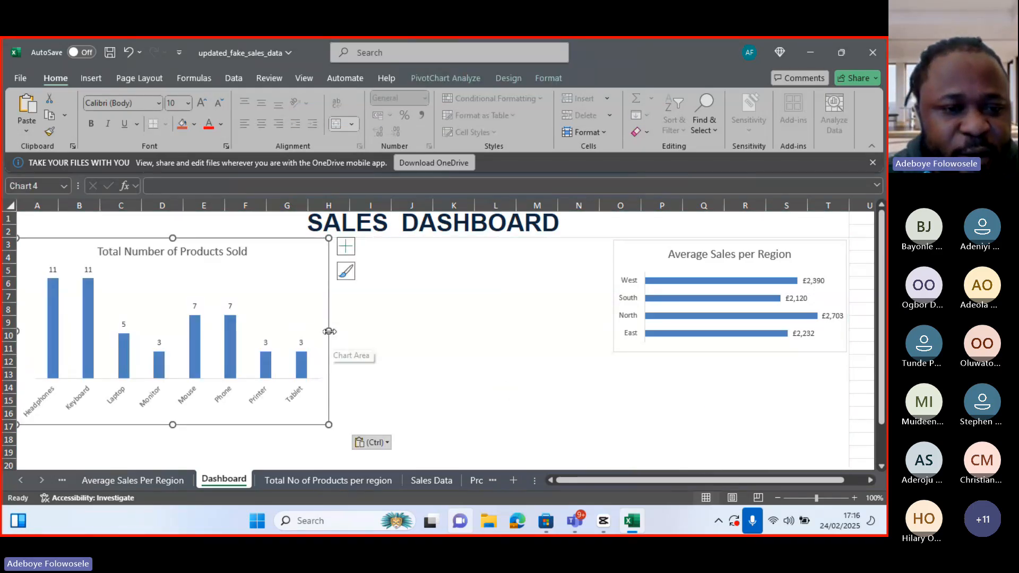
# Shrink the pasted chart and place it under the Average Sales per Region chart, aligned with its left edge
pyautogui.moveTo(328, 331); pyautogui.dragTo(229, 332)
pyautogui.moveTo(123, 425); pyautogui.dragTo(123, 378)
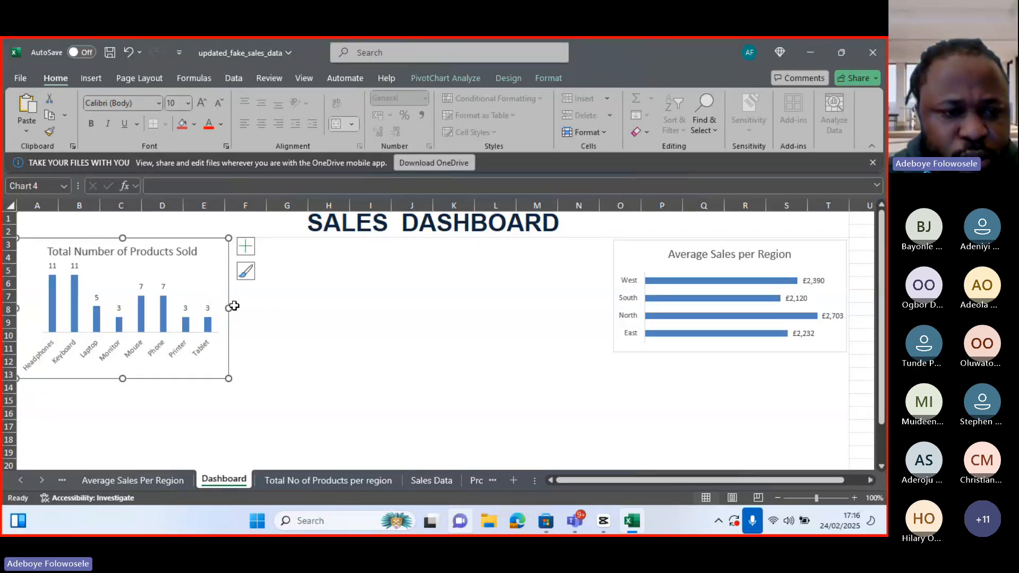
pyautogui.moveTo(231, 305); pyautogui.dragTo(849, 419)
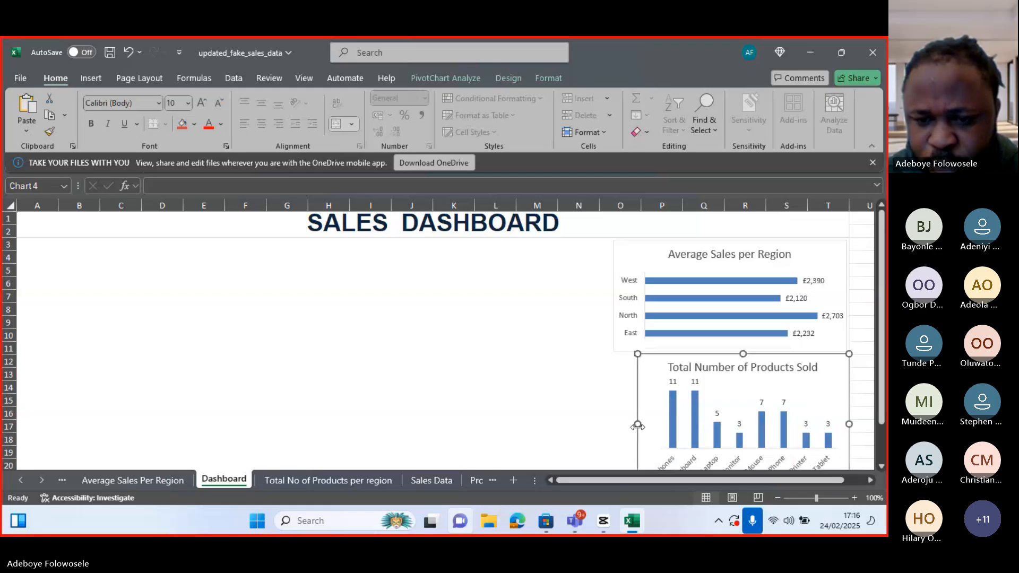
pyautogui.moveTo(637, 424); pyautogui.dragTo(615, 421)
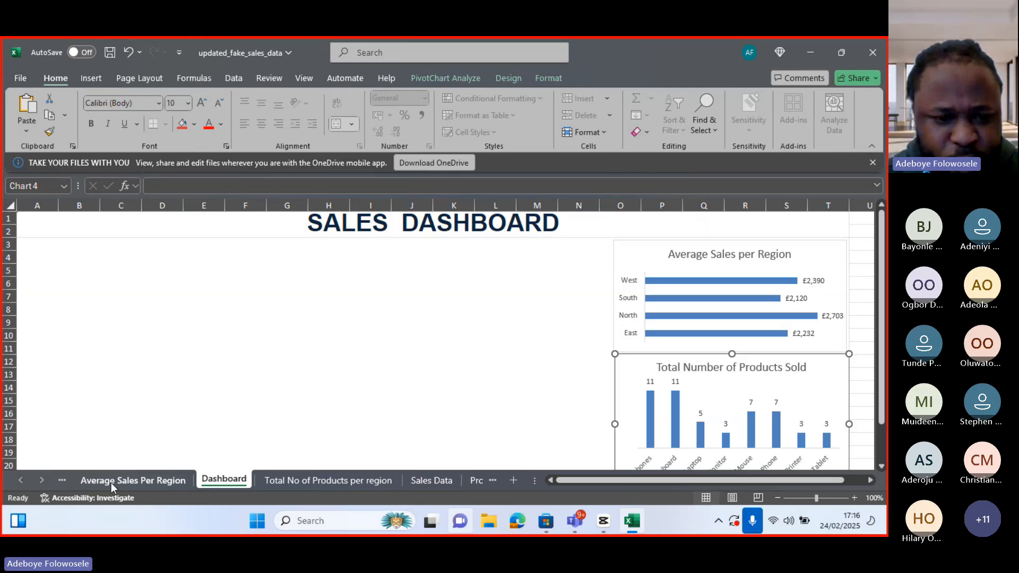
# Copy the Average and Total Sales per region chart and return to the Dashboard sheet
pyautogui.click(22, 480)
pyautogui.click(22, 480)
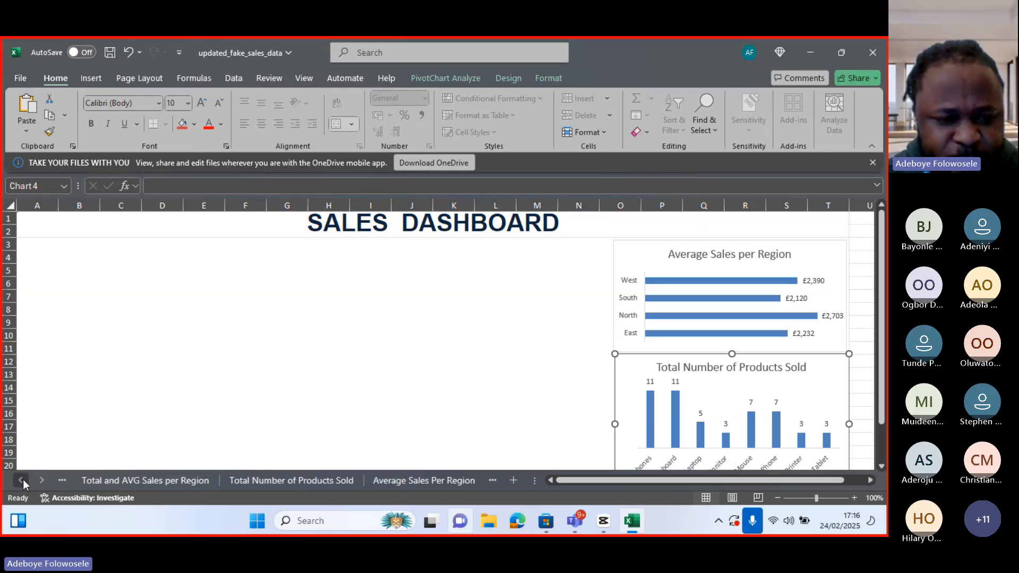
pyautogui.click(133, 483)
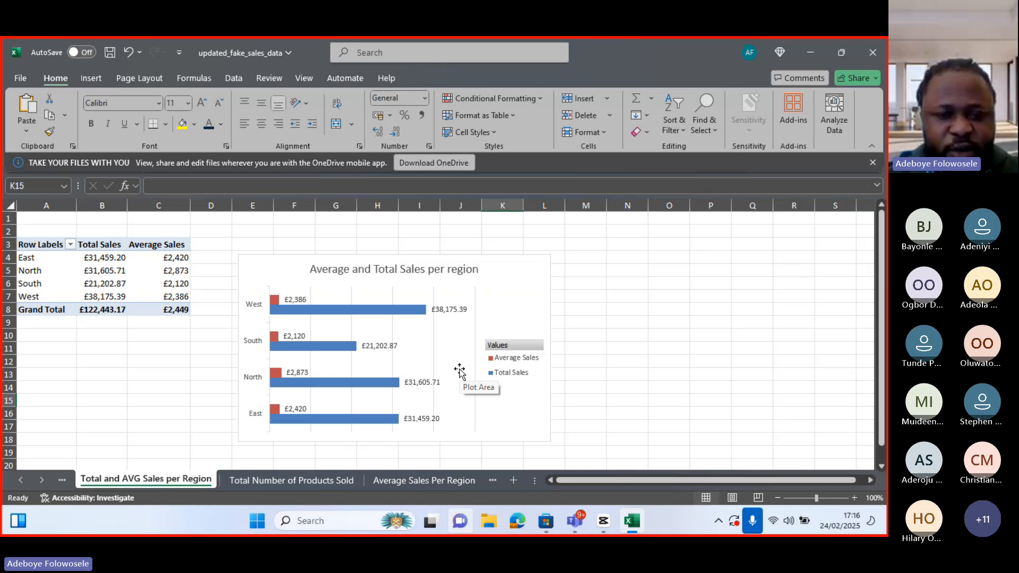
pyautogui.click(549, 421)
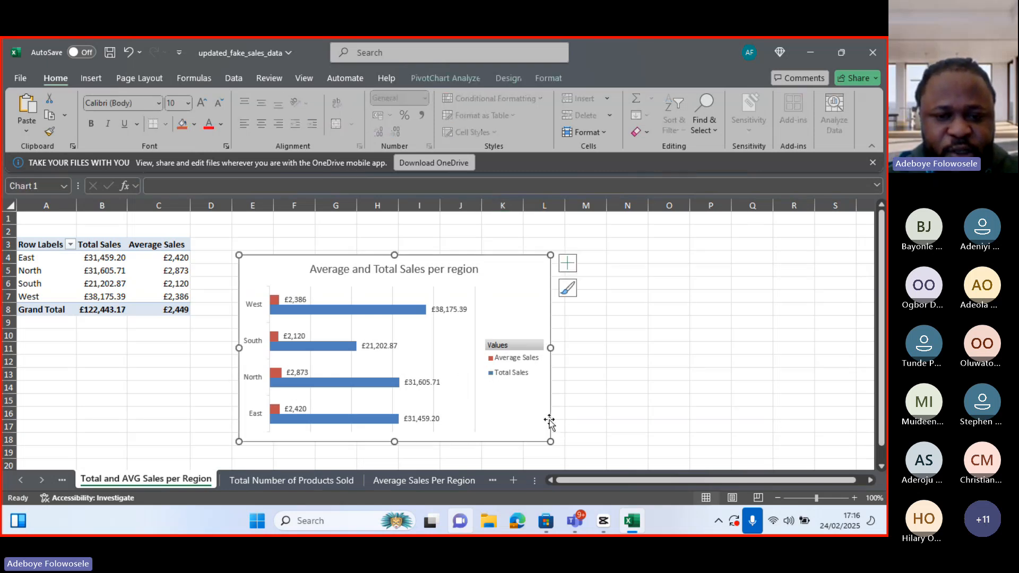
pyautogui.click(568, 288)
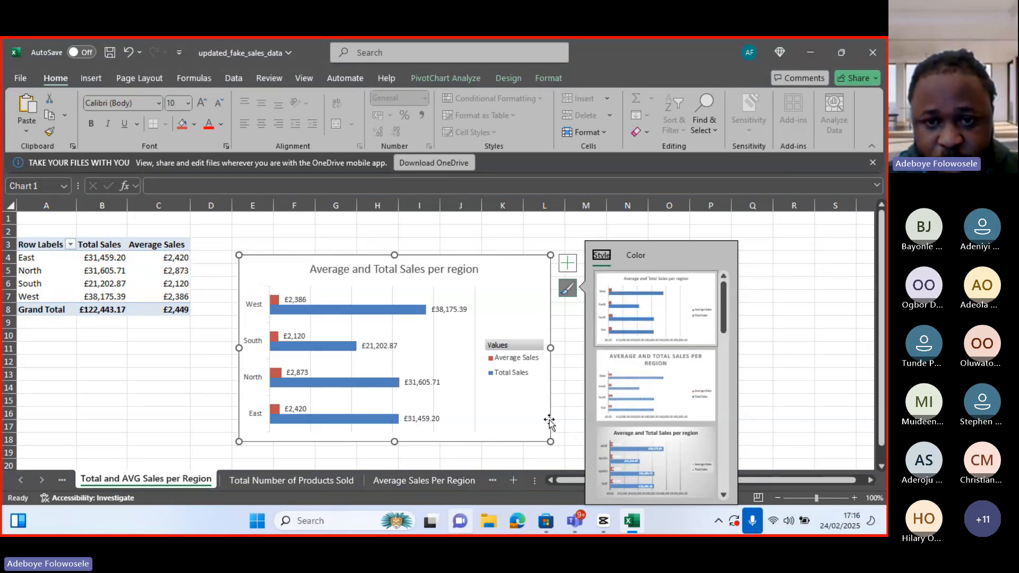
pyautogui.rightClick(550, 422)
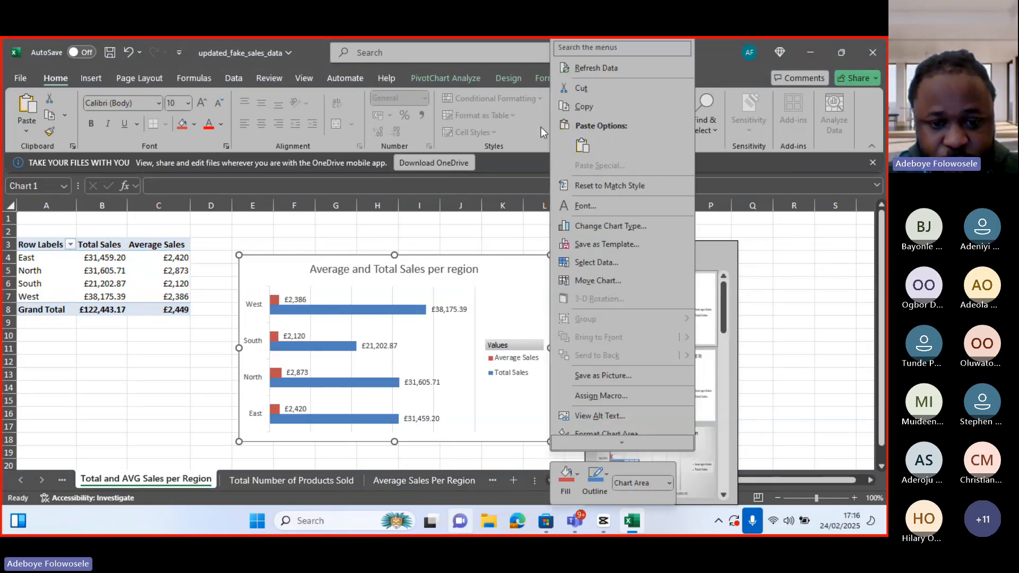
pyautogui.click(576, 107)
pyautogui.click(424, 480)
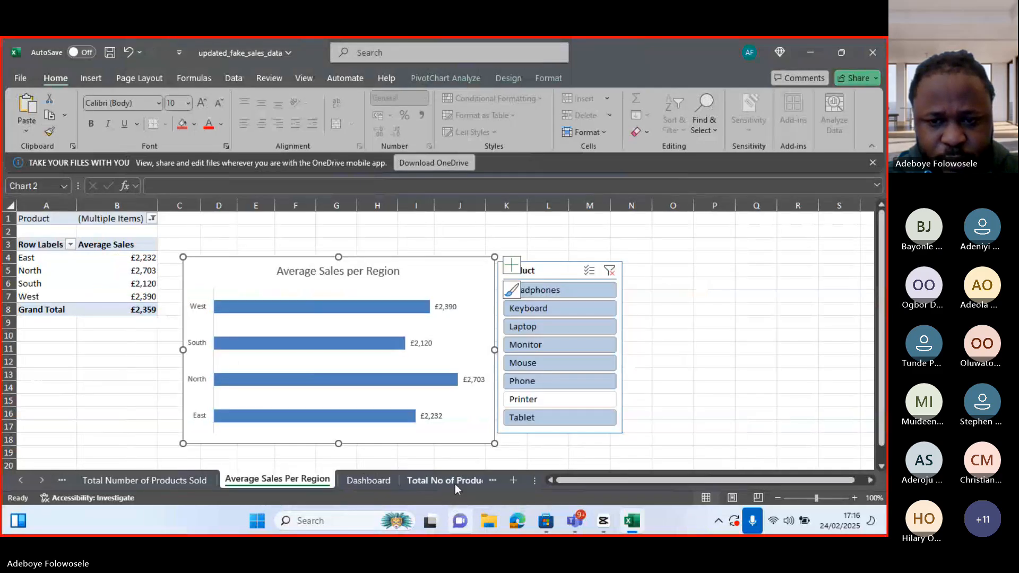
pyautogui.click(352, 482)
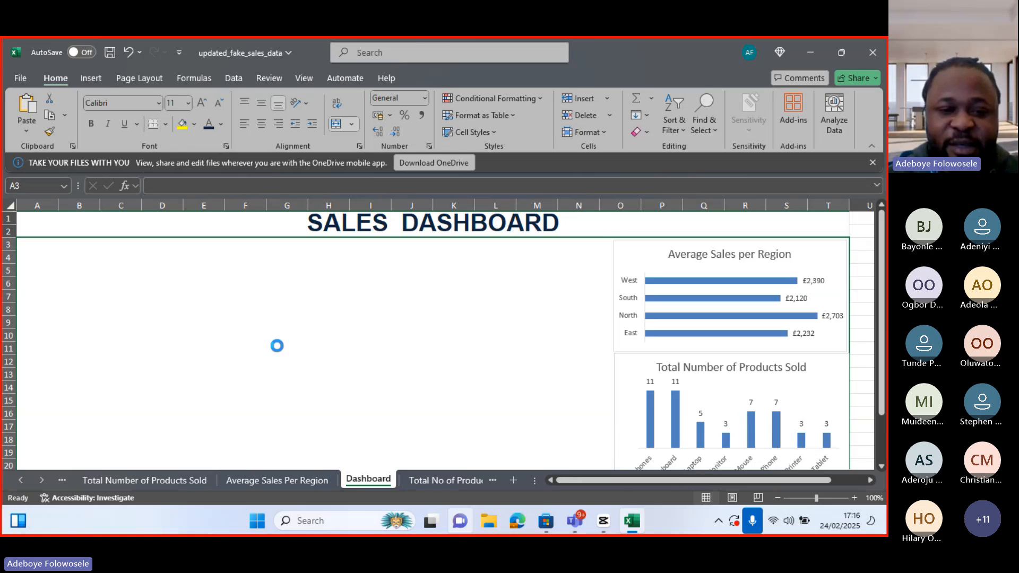
# Paste the Average and Total Sales per region chart beside the Average Sales chart and shorten it to about row 11
pyautogui.hotkey('ctrl', 'v')
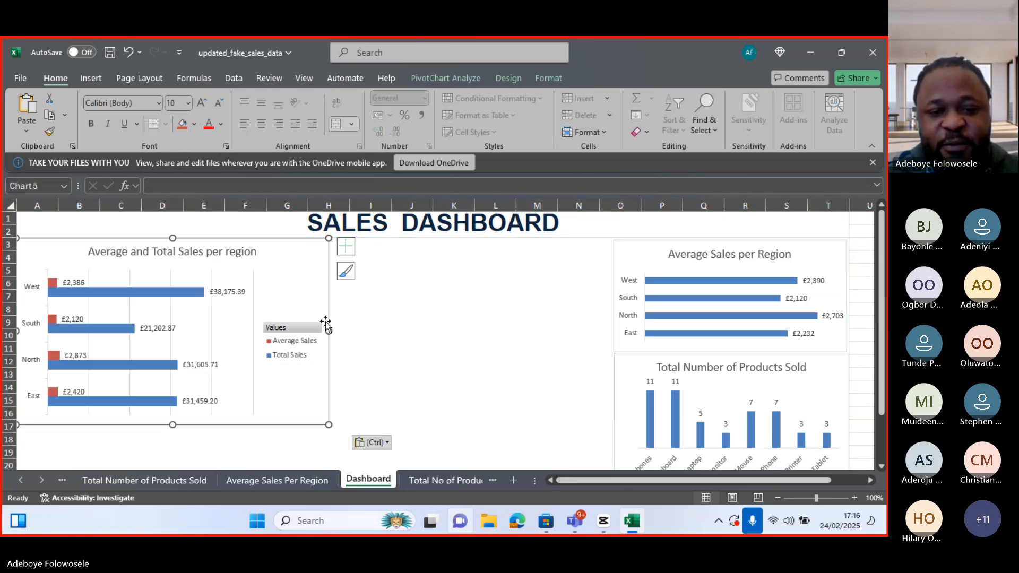
pyautogui.moveTo(327, 318); pyautogui.dragTo(606, 317)
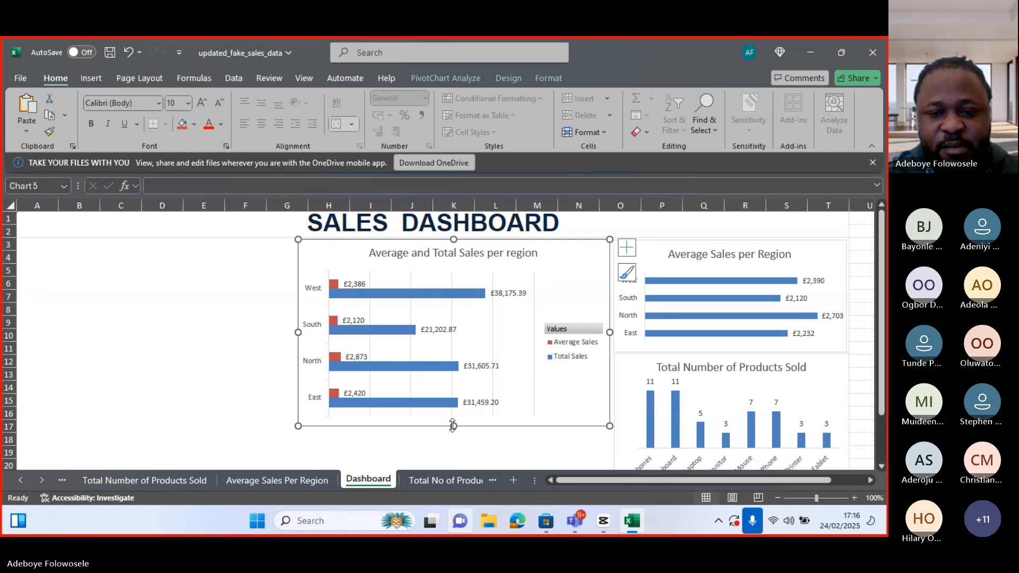
pyautogui.moveTo(454, 425); pyautogui.dragTo(455, 355)
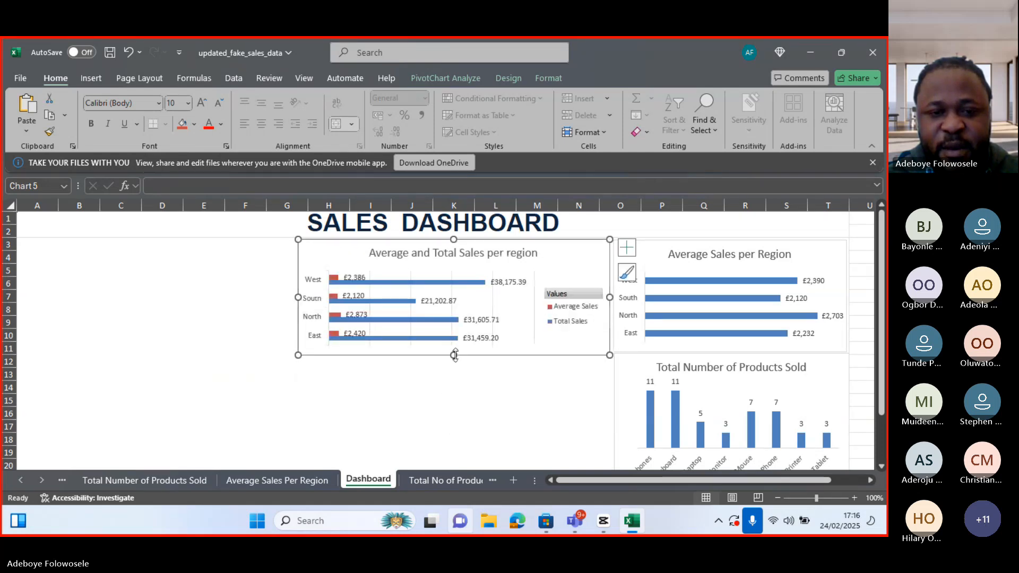
pyautogui.click(21, 480)
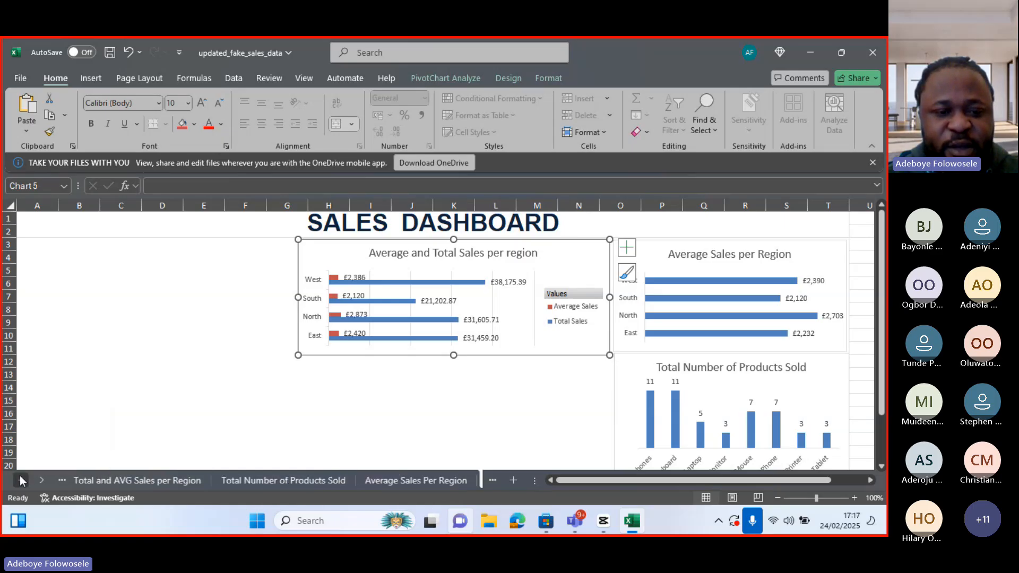
pyautogui.click(21, 481)
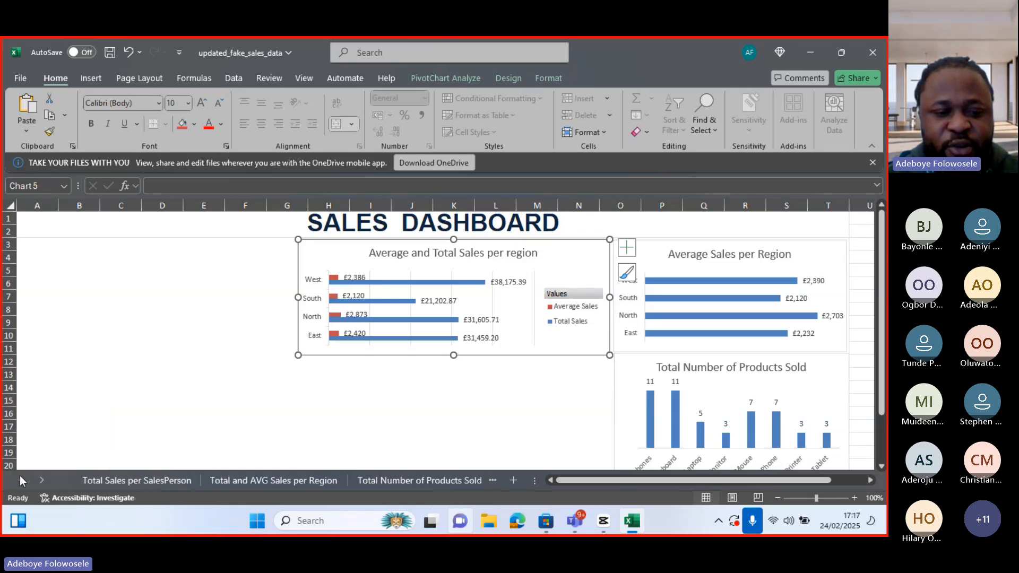
pyautogui.click(125, 484)
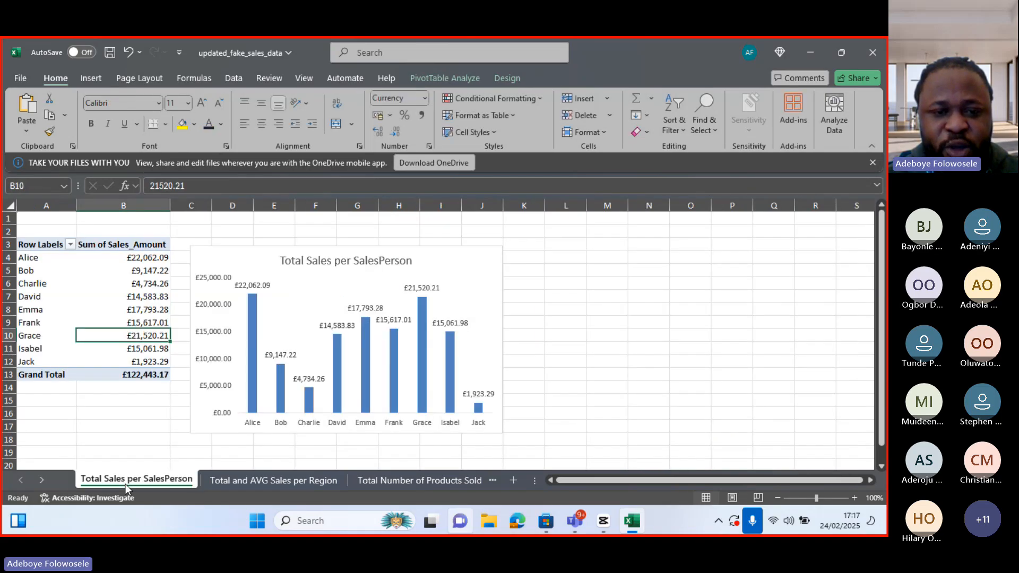
pyautogui.click(467, 249)
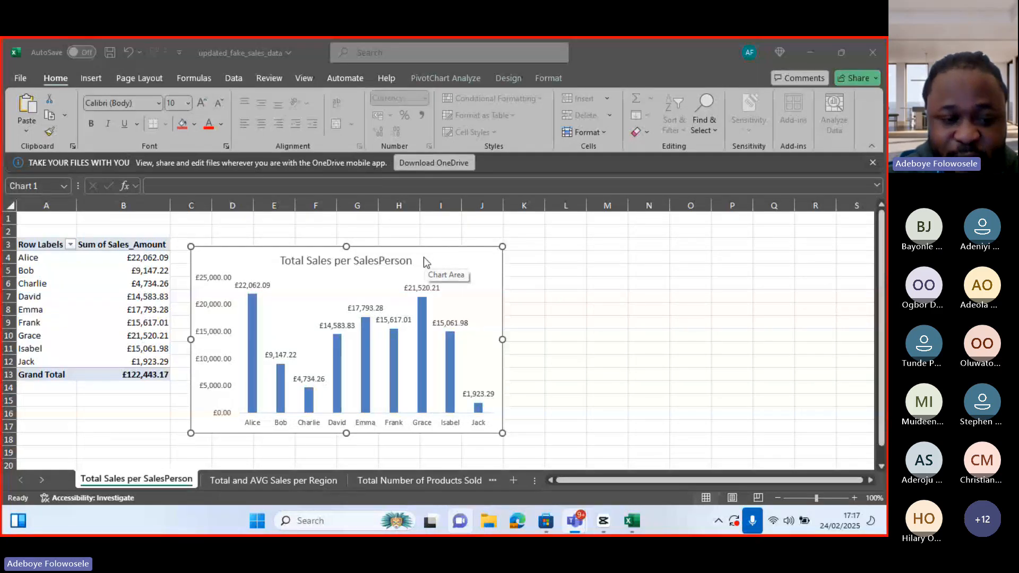
pyautogui.click(276, 477)
pyautogui.click(276, 477)
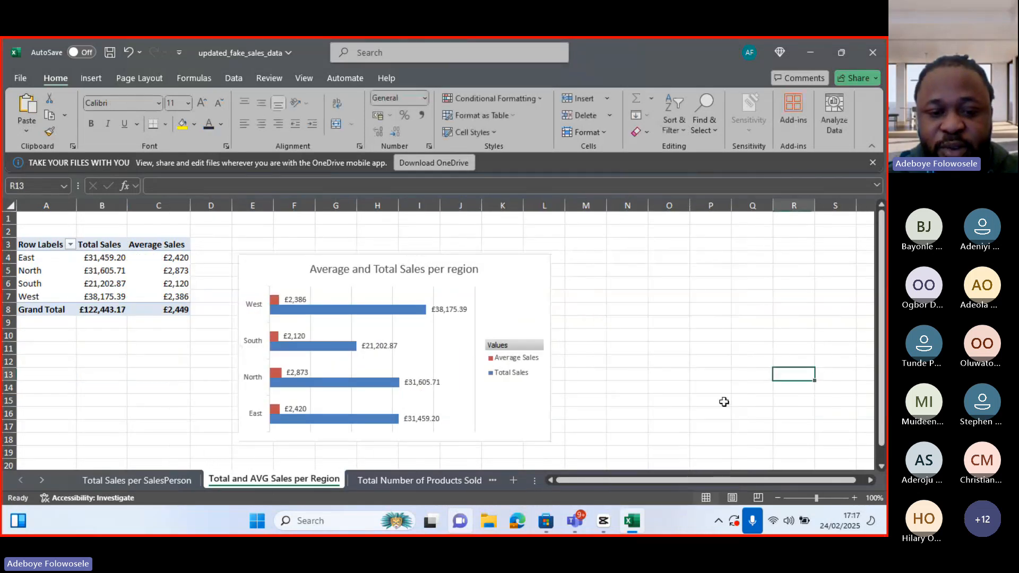
pyautogui.click(415, 481)
pyautogui.click(415, 482)
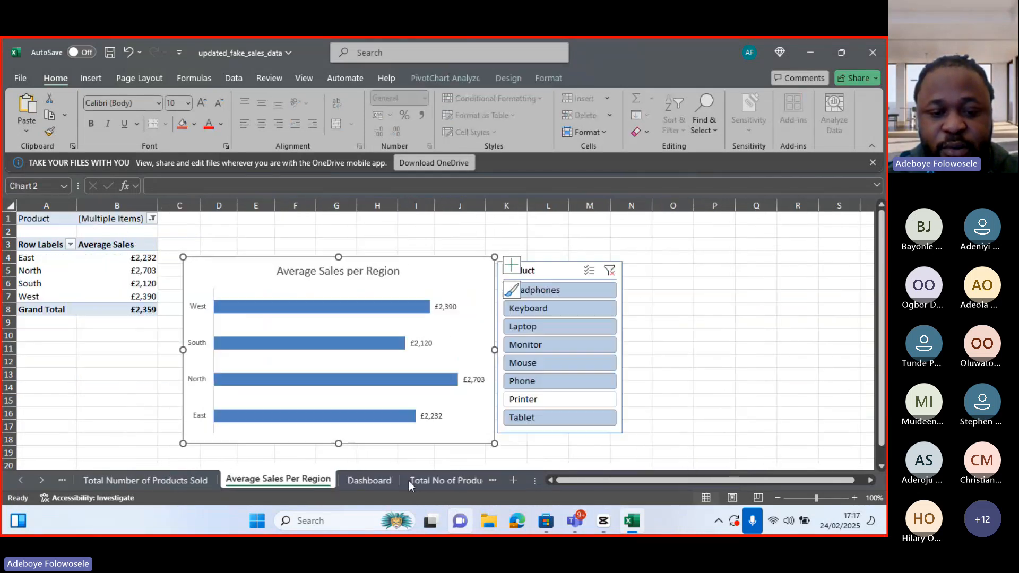
pyautogui.click(374, 480)
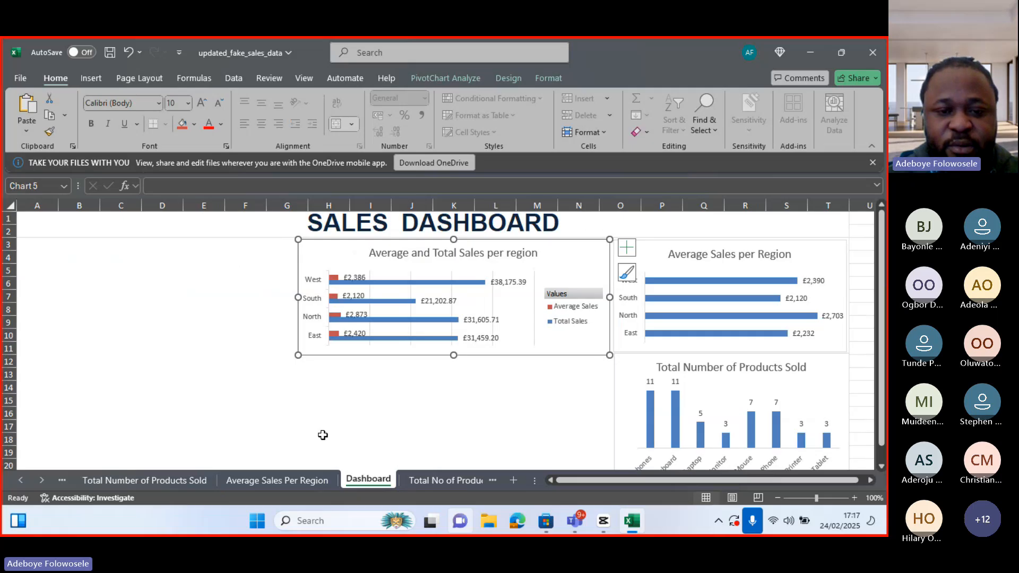
# Paste another copy of the Average and Total Sales chart on the Dashboard, move it below, then delete it
pyautogui.click(303, 422)
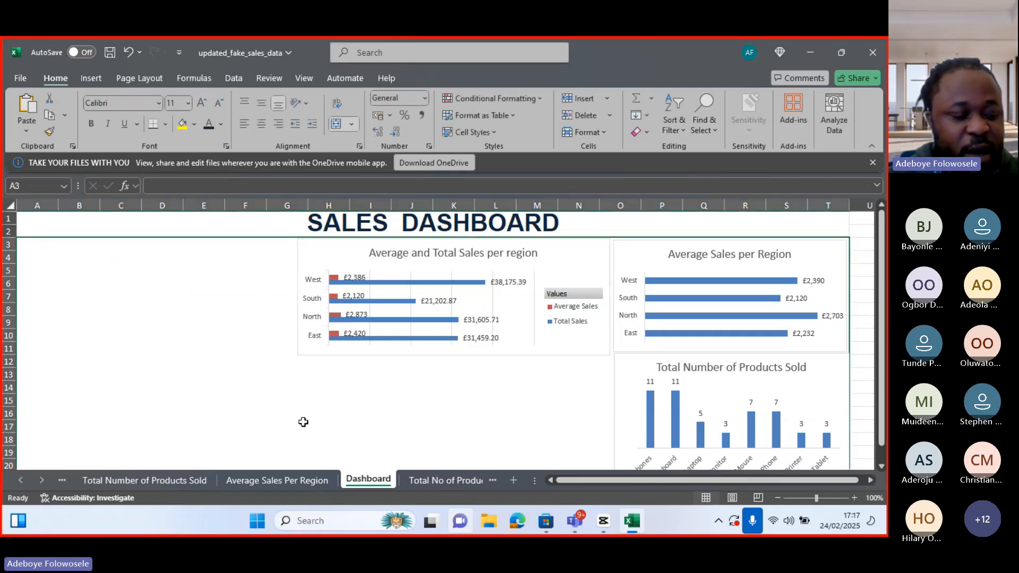
pyautogui.hotkey('ctrl', 'v')
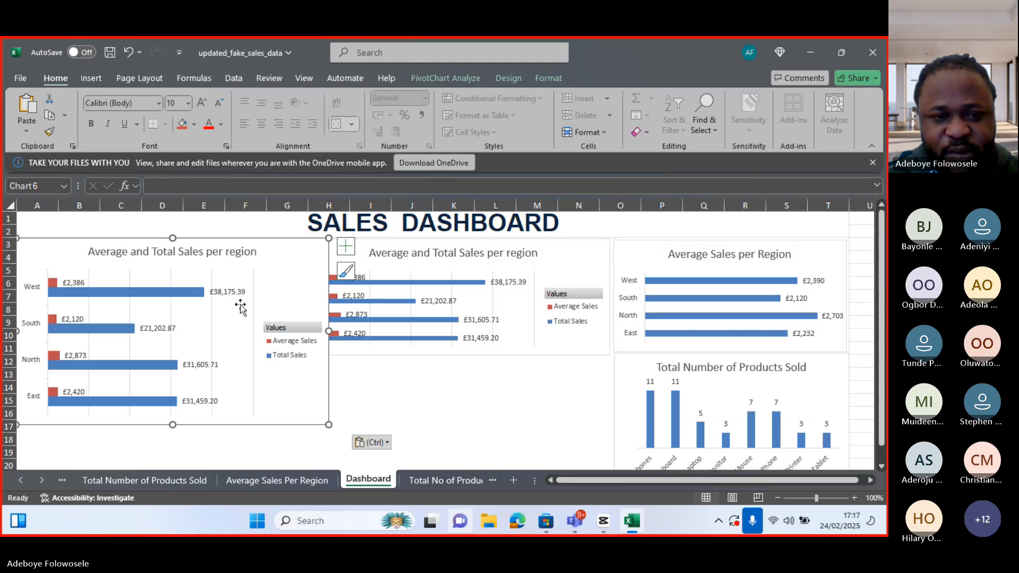
pyautogui.moveTo(228, 252); pyautogui.dragTo(297, 345)
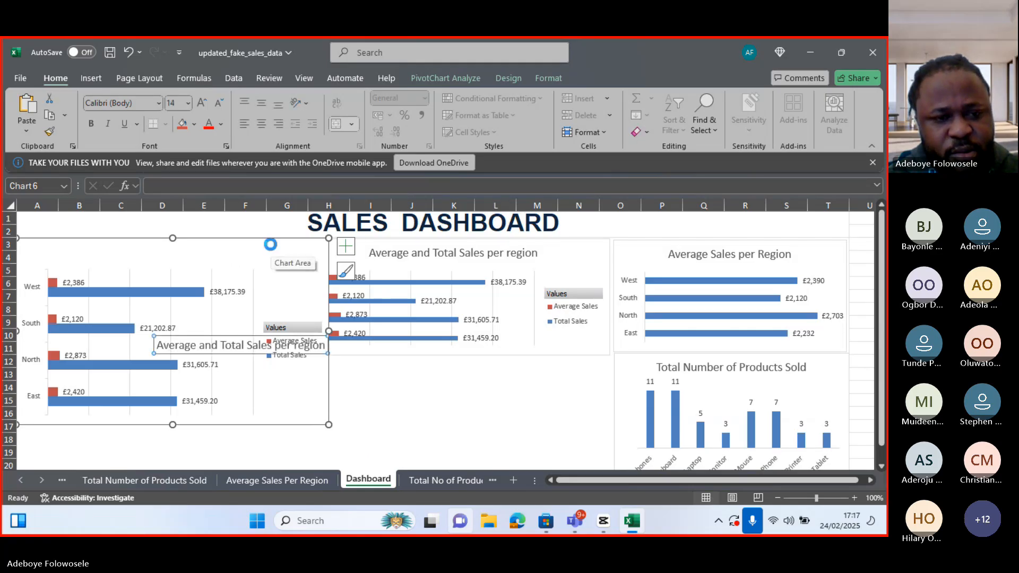
pyautogui.hotkey('ctrl', 'z')
pyautogui.moveTo(271, 247); pyautogui.dragTo(552, 358)
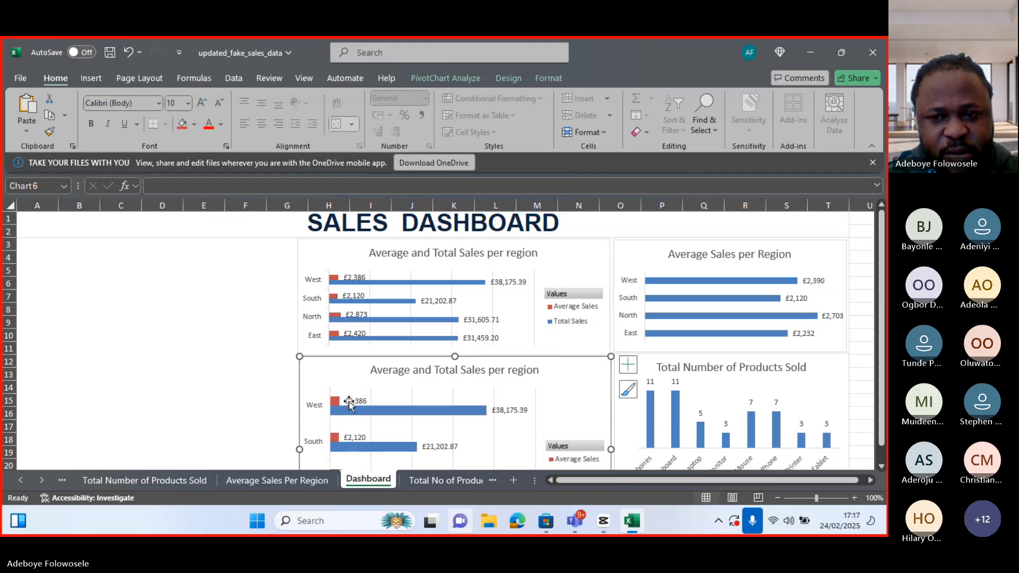
pyautogui.moveTo(881, 425); pyautogui.dragTo(882, 466)
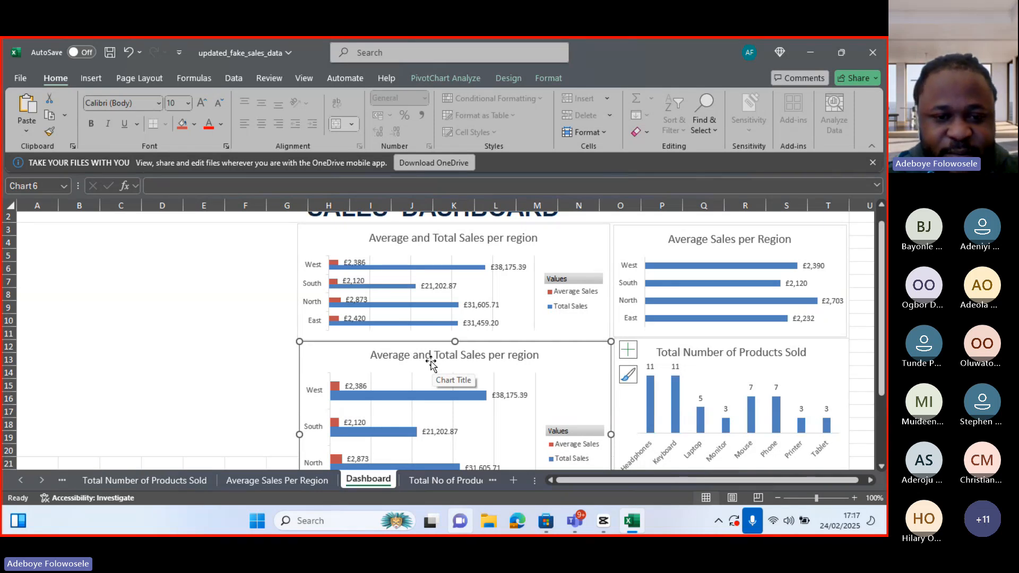
pyautogui.press('Delete')
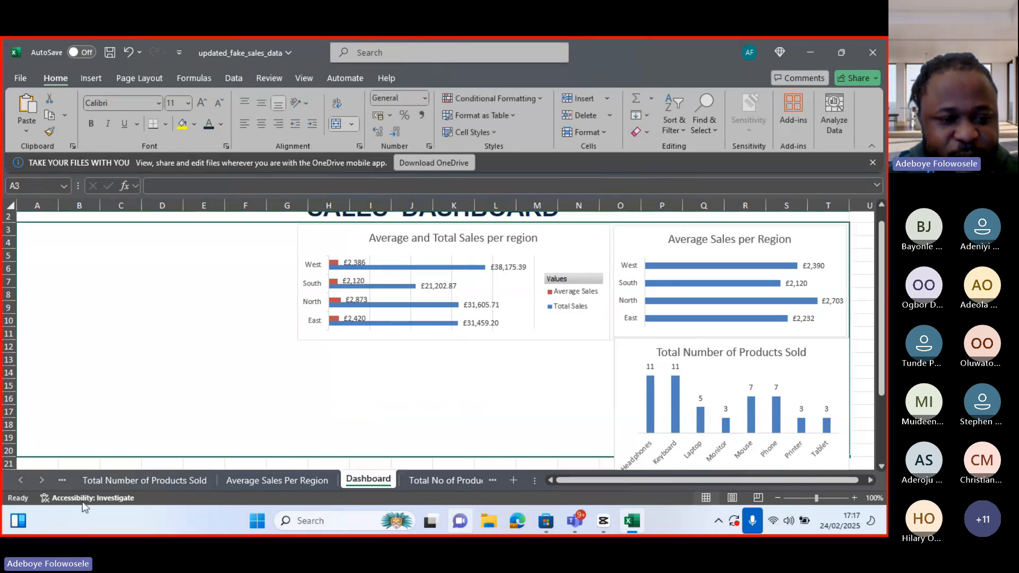
# Copy the Total Sales per SalesPerson chart and paste it onto the Dashboard sheet
pyautogui.click(26, 478)
pyautogui.click(26, 479)
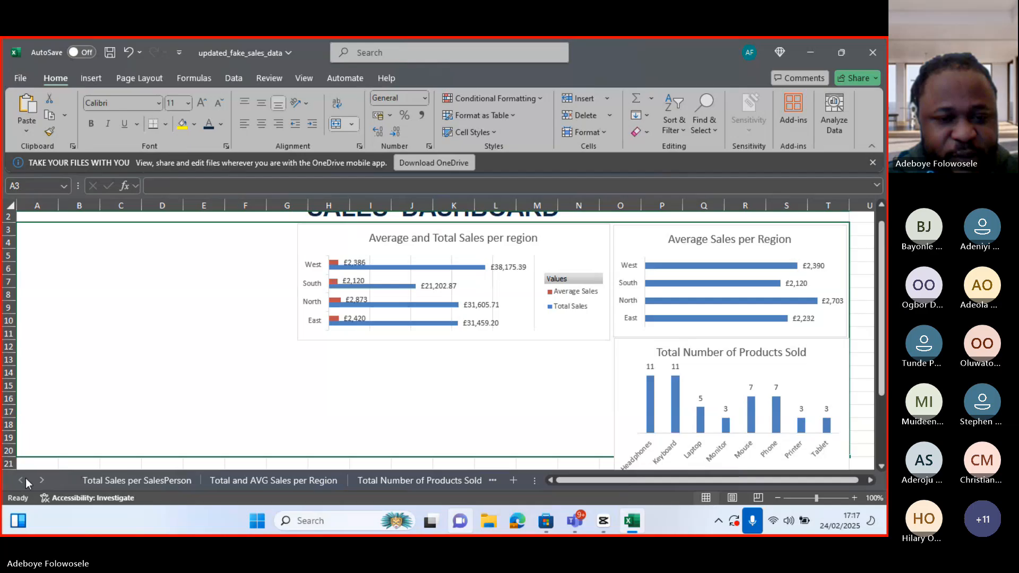
pyautogui.click(123, 479)
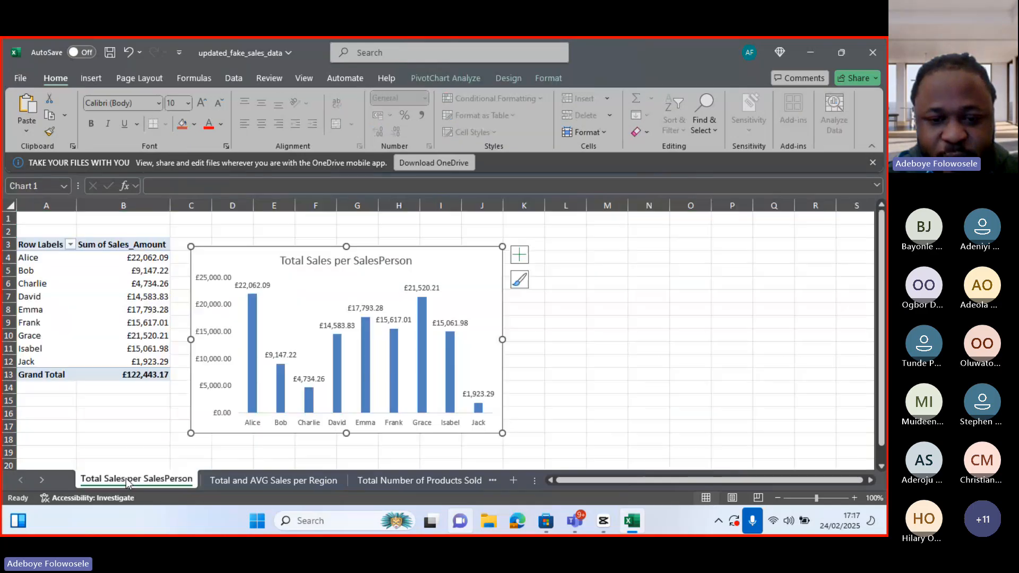
pyautogui.rightClick(483, 435)
pyautogui.click(536, 104)
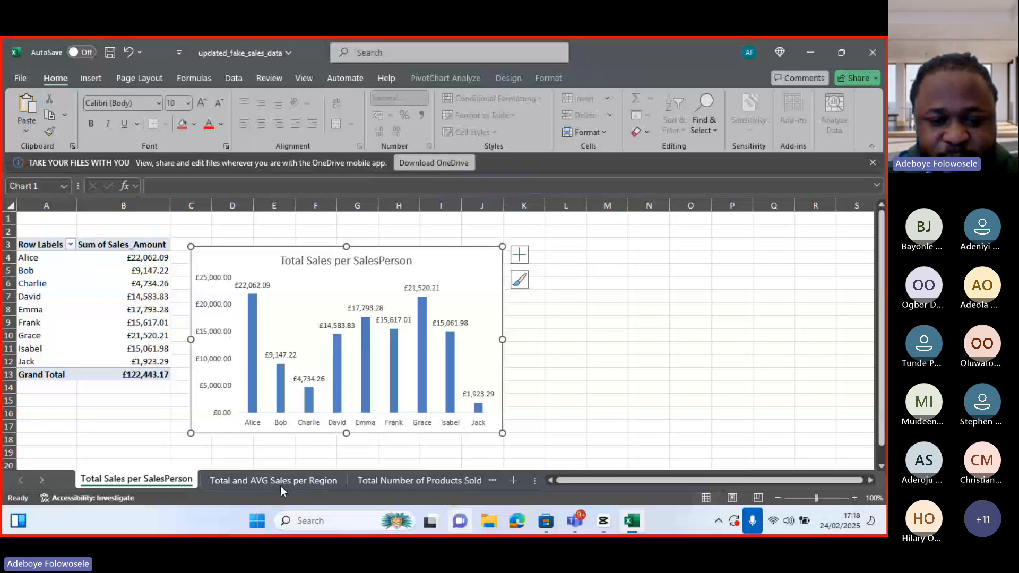
pyautogui.click(425, 481)
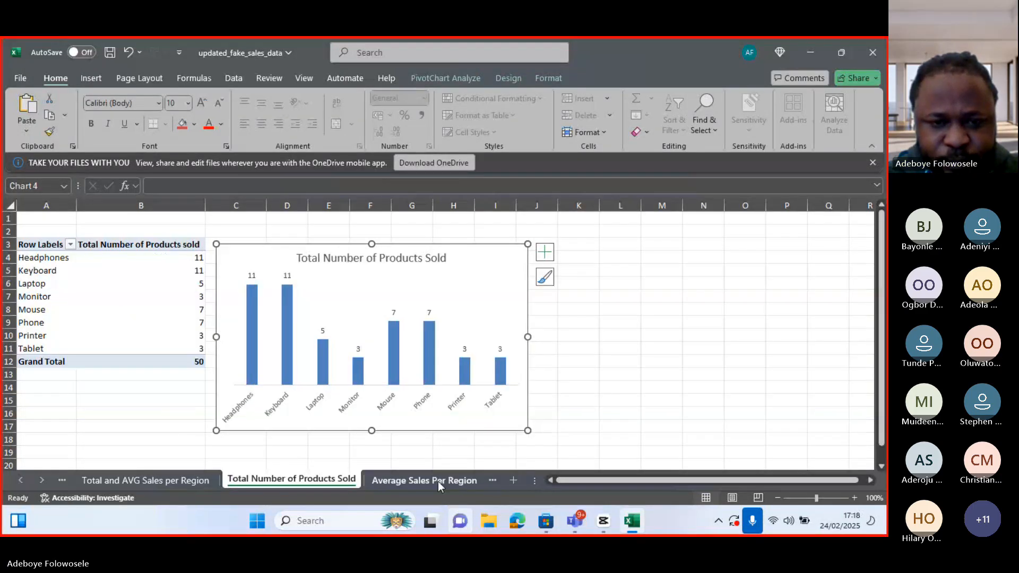
pyautogui.click(438, 482)
pyautogui.click(368, 480)
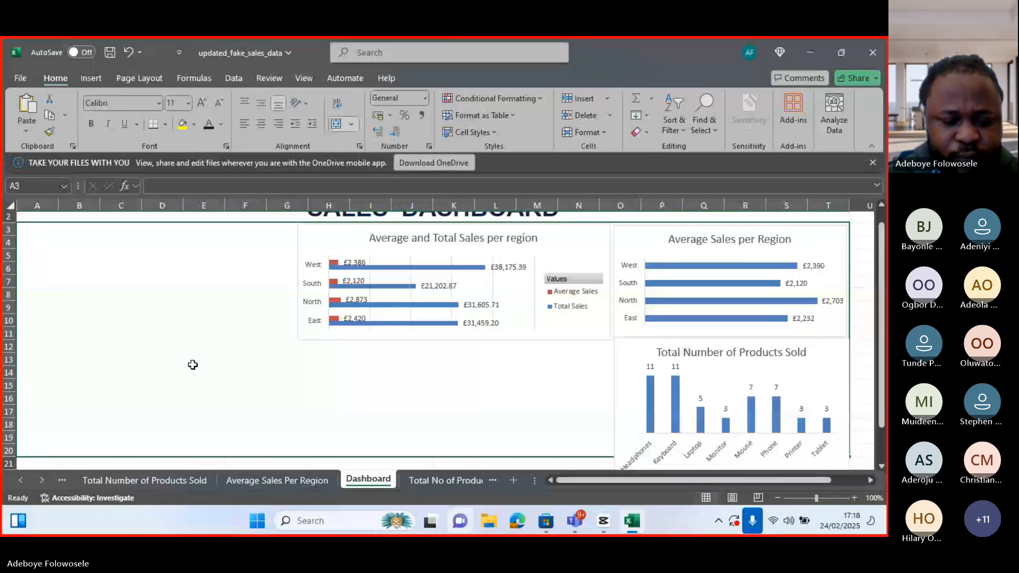
pyautogui.hotkey('ctrl', 'v')
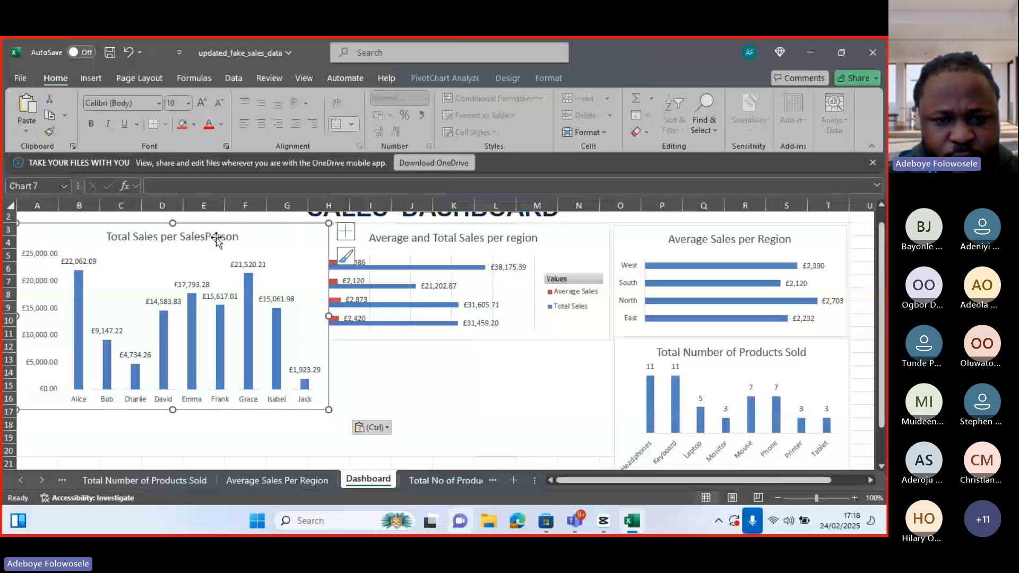
# Move the Total Sales per SalesPerson chart below the Average and Total Sales per region chart and shorten it to about row 19
pyautogui.moveTo(216, 238); pyautogui.dragTo(502, 343)
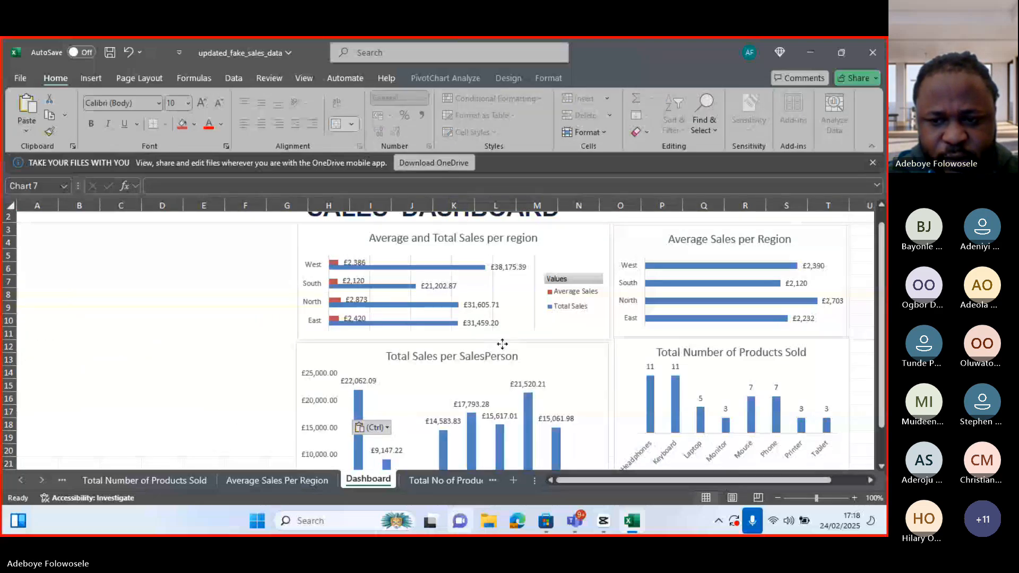
pyautogui.moveTo(881, 382); pyautogui.dragTo(883, 419)
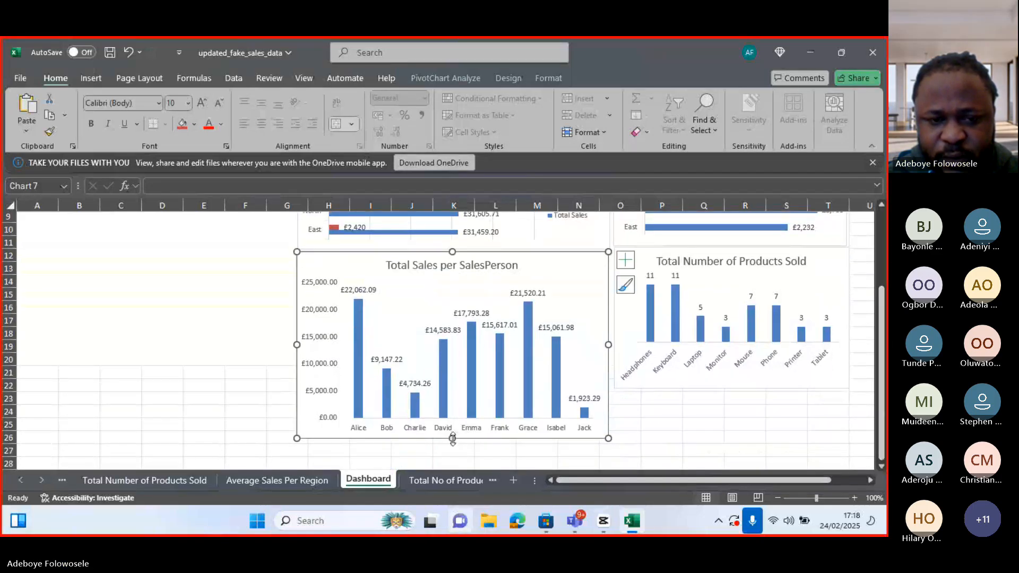
pyautogui.moveTo(453, 438); pyautogui.dragTo(450, 367)
# Shorten the Total Number of Products Sold chart so it ends level with the Total Sales per SalesPerson chart
pyautogui.click(710, 389)
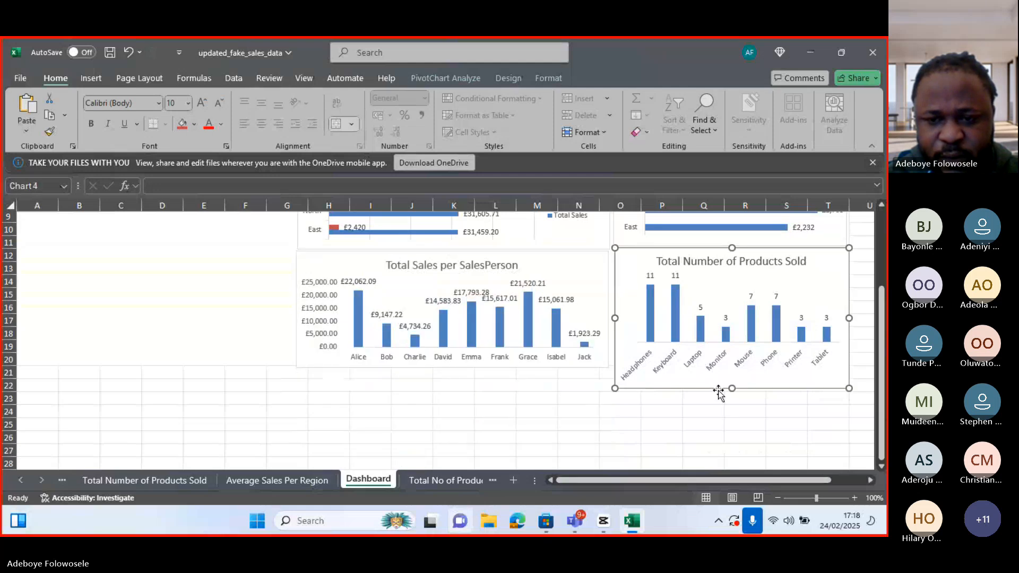
pyautogui.moveTo(732, 387); pyautogui.dragTo(732, 366)
pyautogui.moveTo(882, 349); pyautogui.dragTo(887, 303)
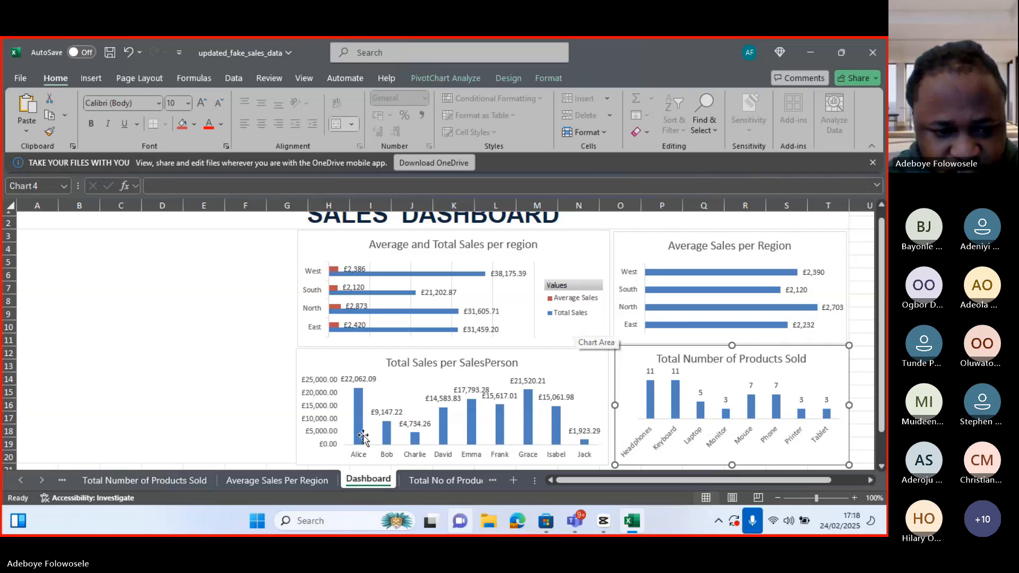
# Look through the summary sheets, the Dashboard and the Sales Data sheet to review the existing charts and source data
pyautogui.click(253, 481)
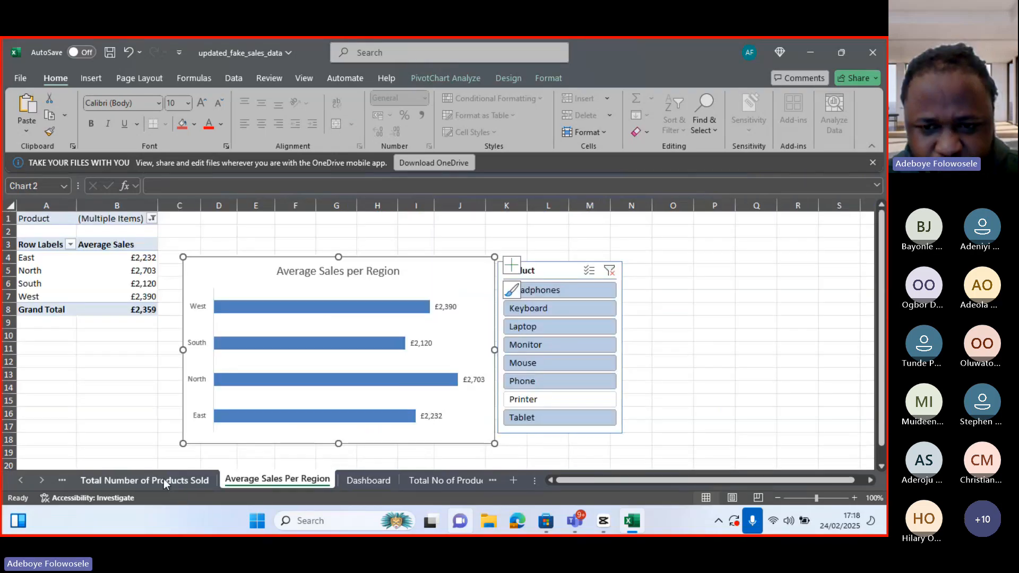
pyautogui.click(187, 484)
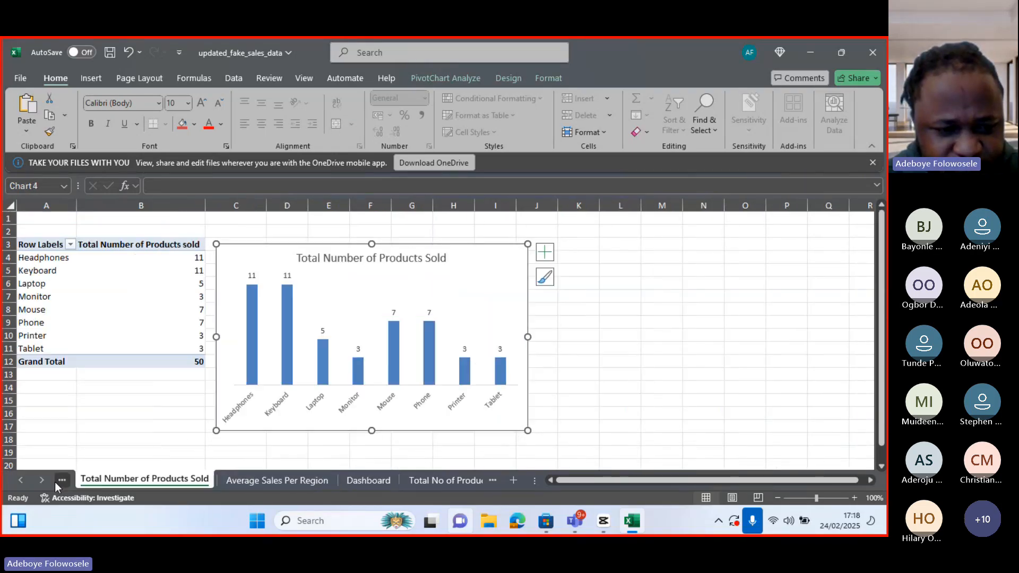
pyautogui.click(22, 479)
pyautogui.click(104, 478)
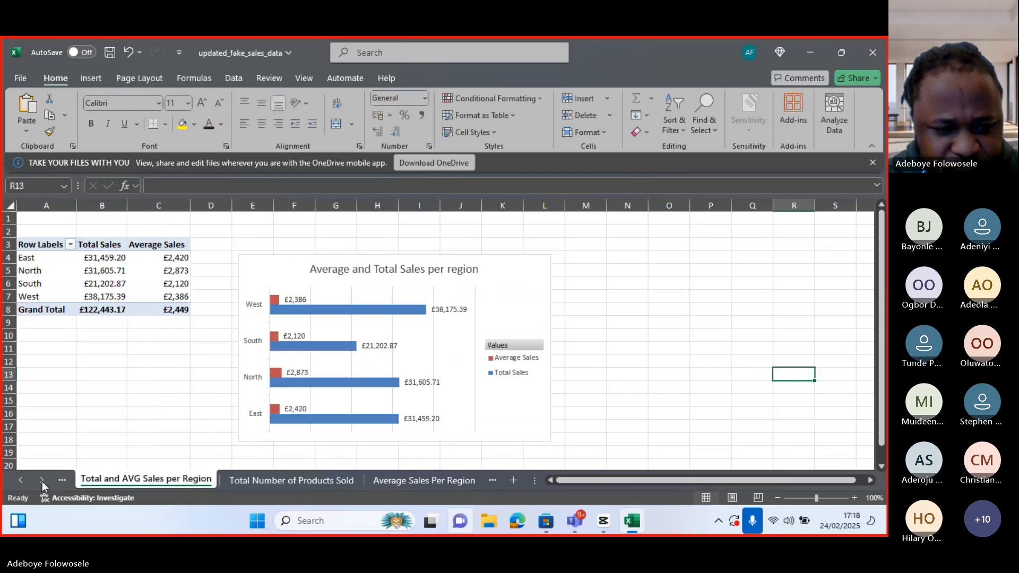
pyautogui.click(21, 479)
pyautogui.click(115, 479)
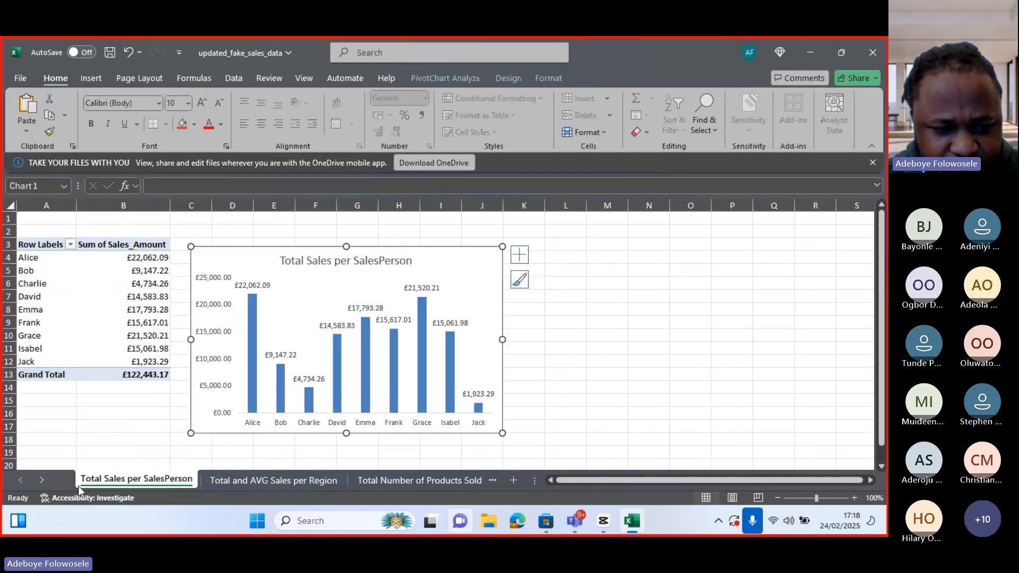
pyautogui.click(259, 481)
pyautogui.click(371, 479)
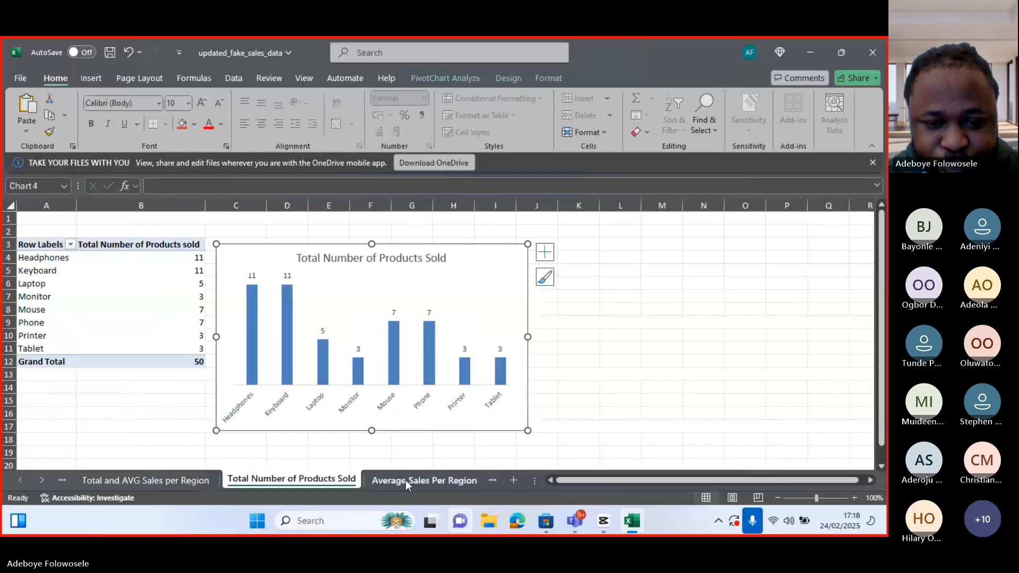
pyautogui.click(406, 480)
pyautogui.click(372, 478)
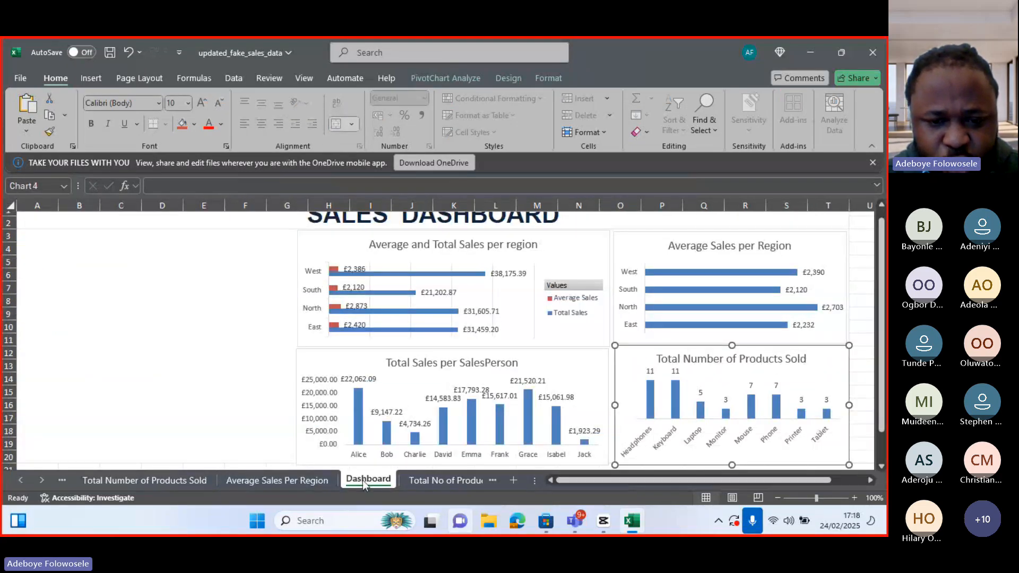
pyautogui.click(435, 480)
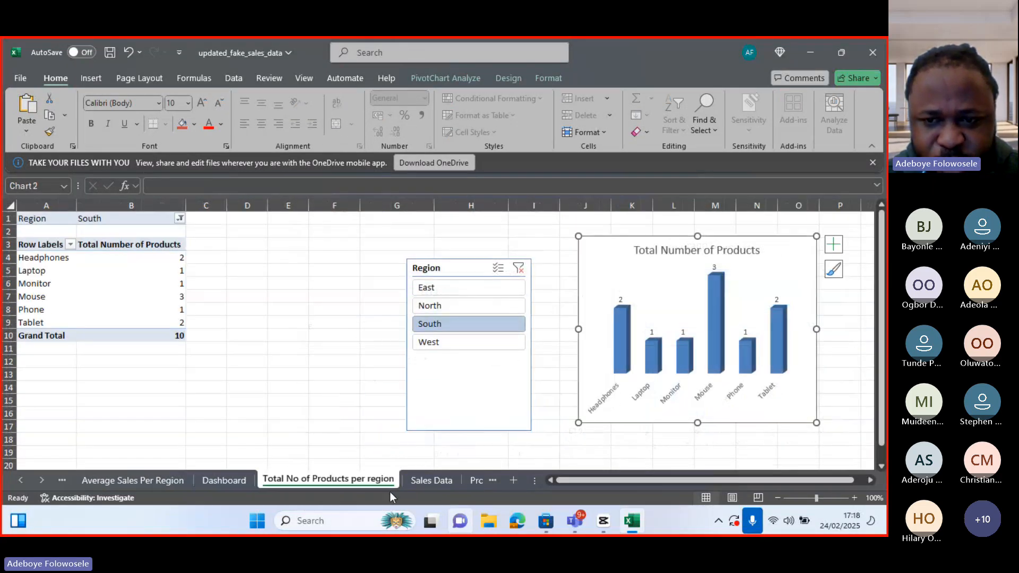
pyautogui.click(423, 483)
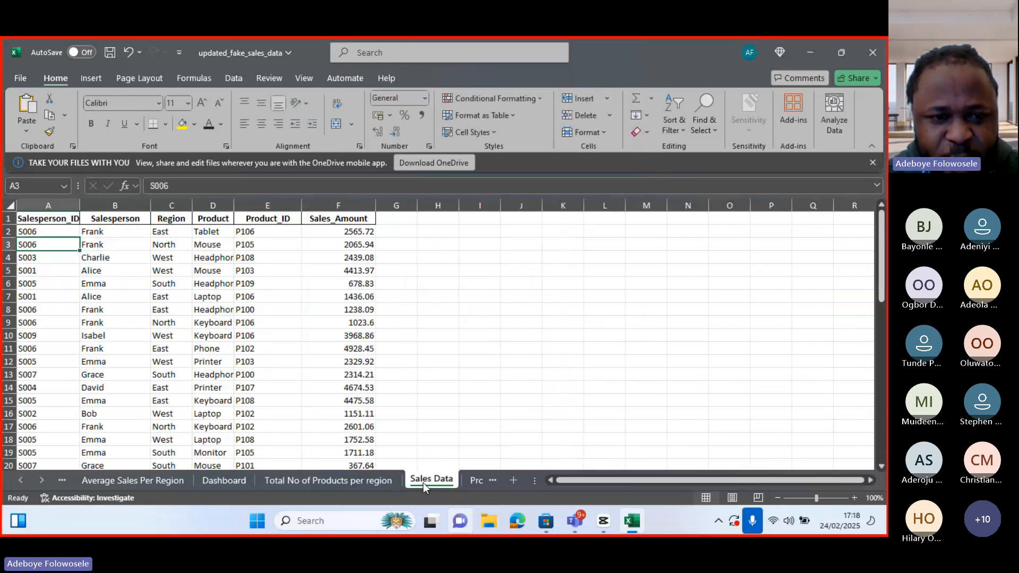
pyautogui.click(473, 132)
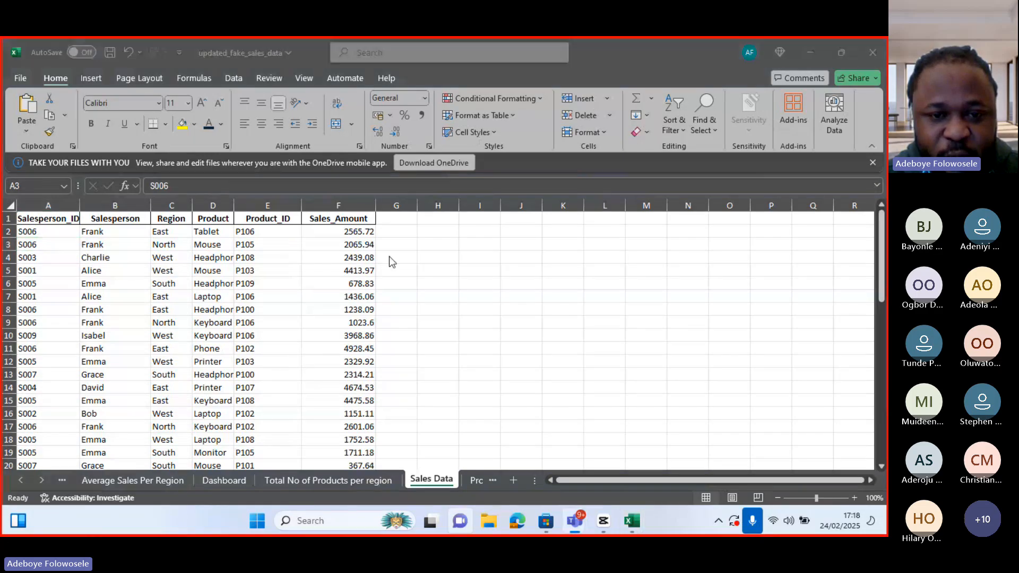
pyautogui.click(308, 417)
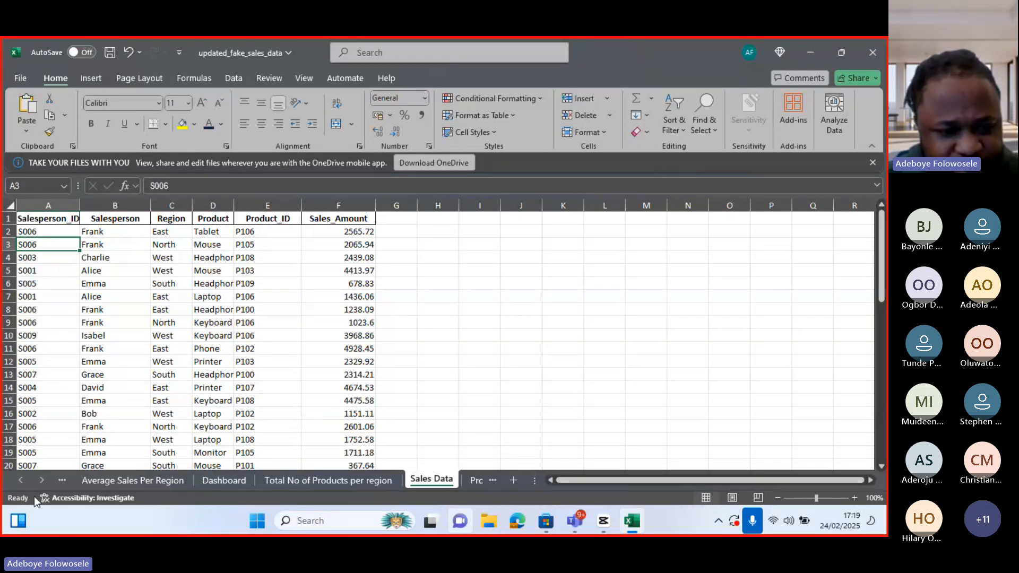
# Browse back through the worksheet tabs to review each pivot table and chart again
pyautogui.click(21, 480)
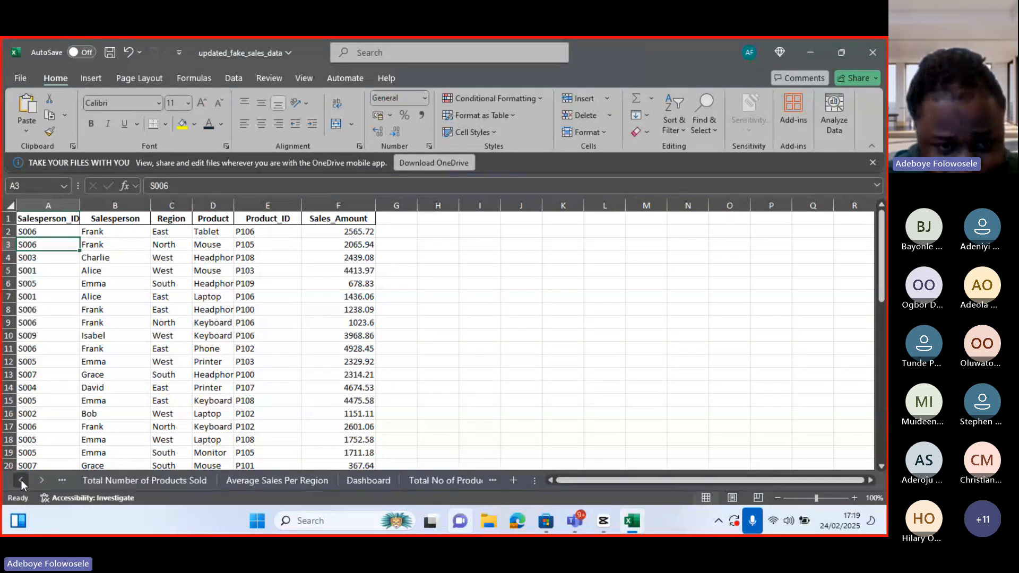
pyautogui.click(259, 481)
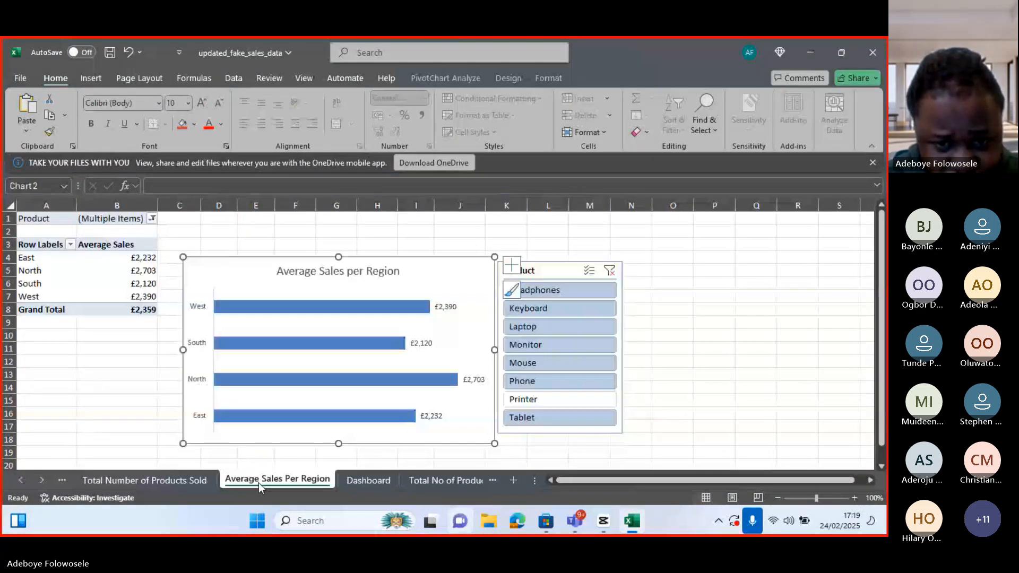
pyautogui.click(20, 481)
pyautogui.click(21, 481)
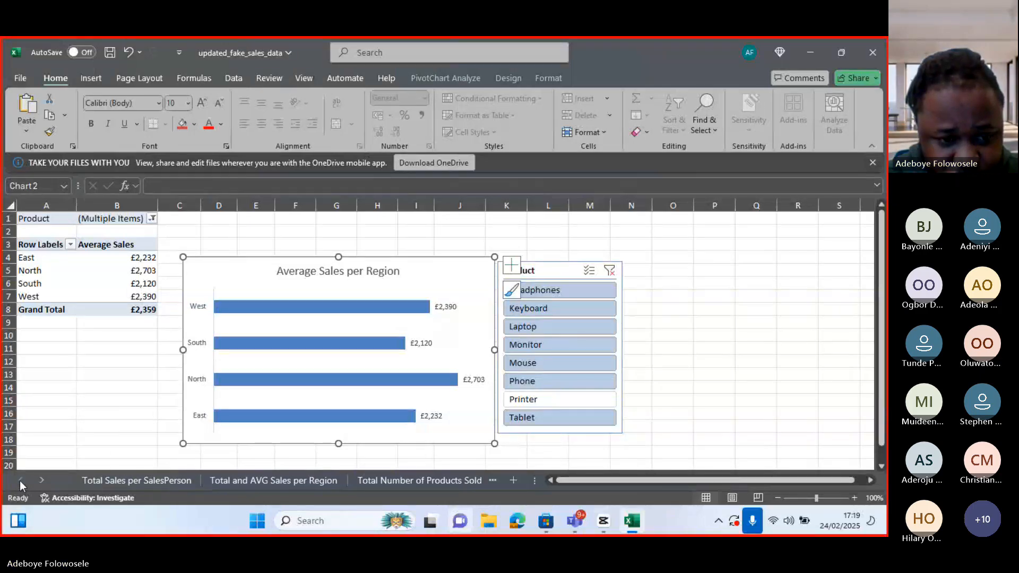
pyautogui.click(277, 481)
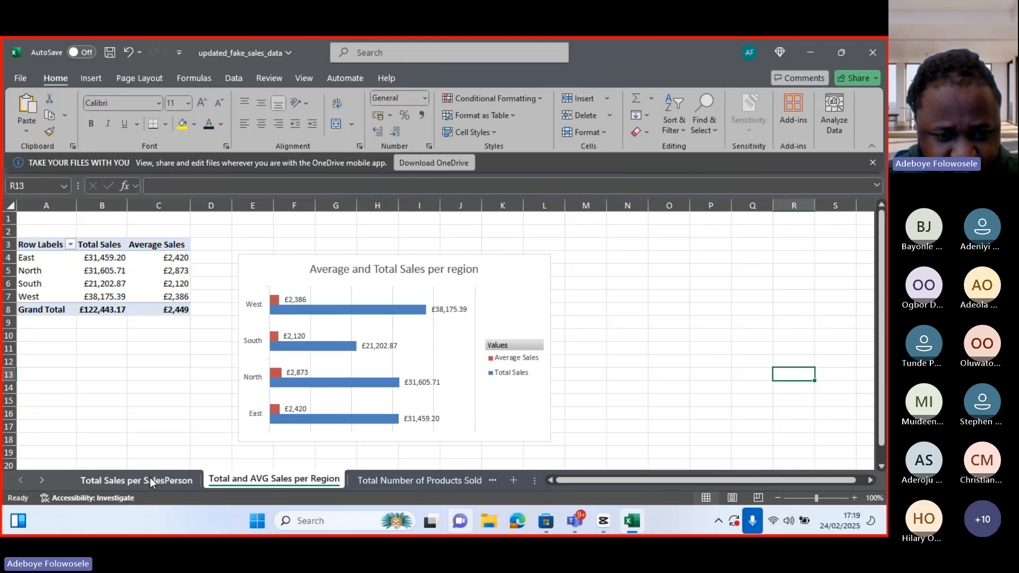
pyautogui.click(104, 480)
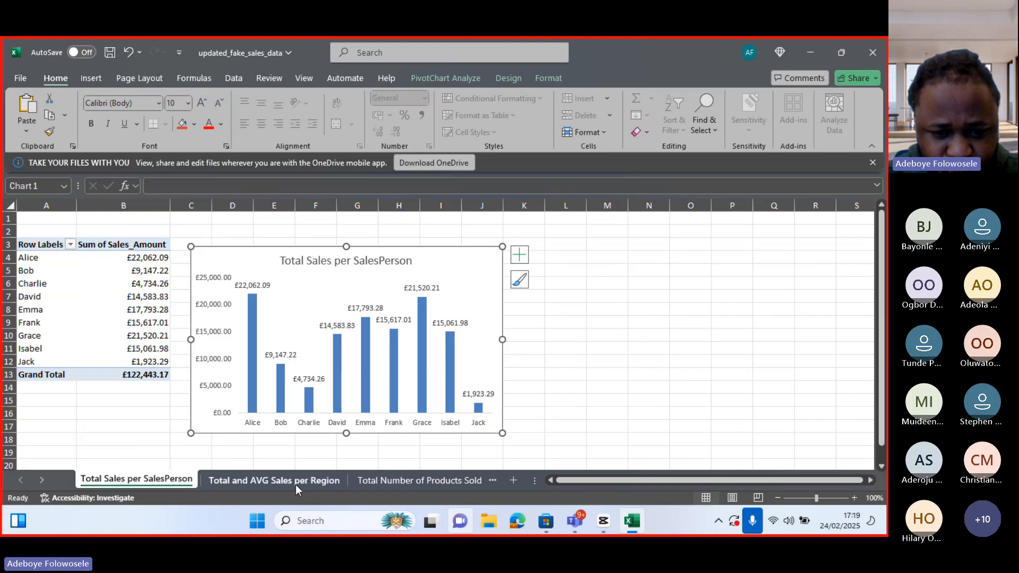
pyautogui.click(400, 480)
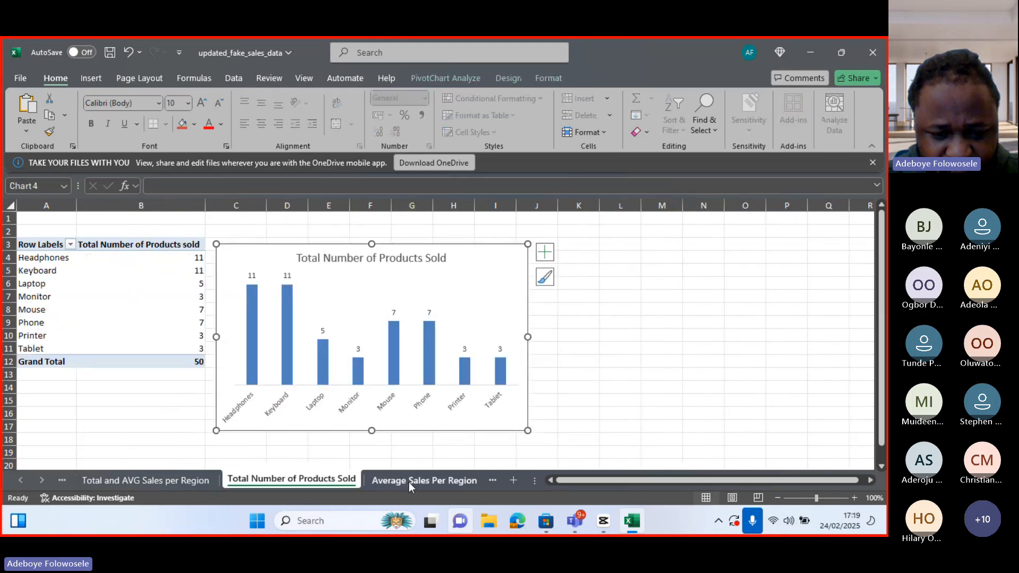
pyautogui.click(408, 482)
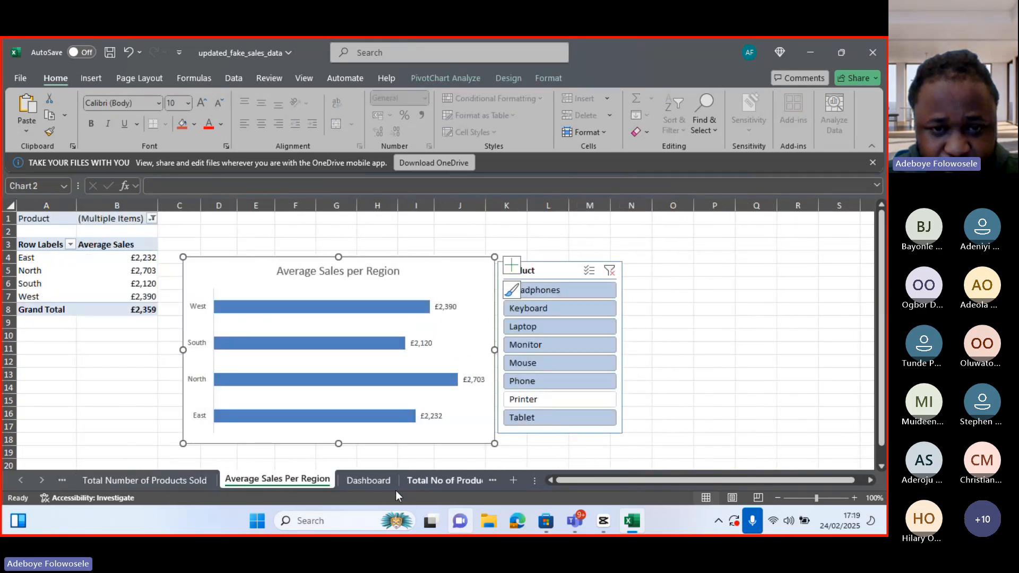
pyautogui.click(366, 482)
pyautogui.click(436, 480)
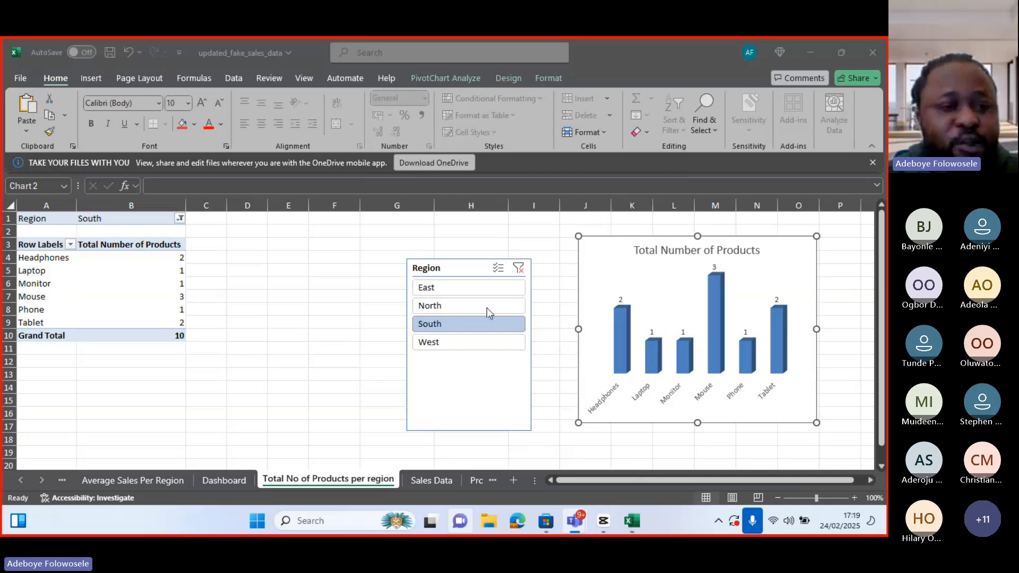
# Insert a PivotTable from the Sales Data range into a new worksheet
pyautogui.click(431, 478)
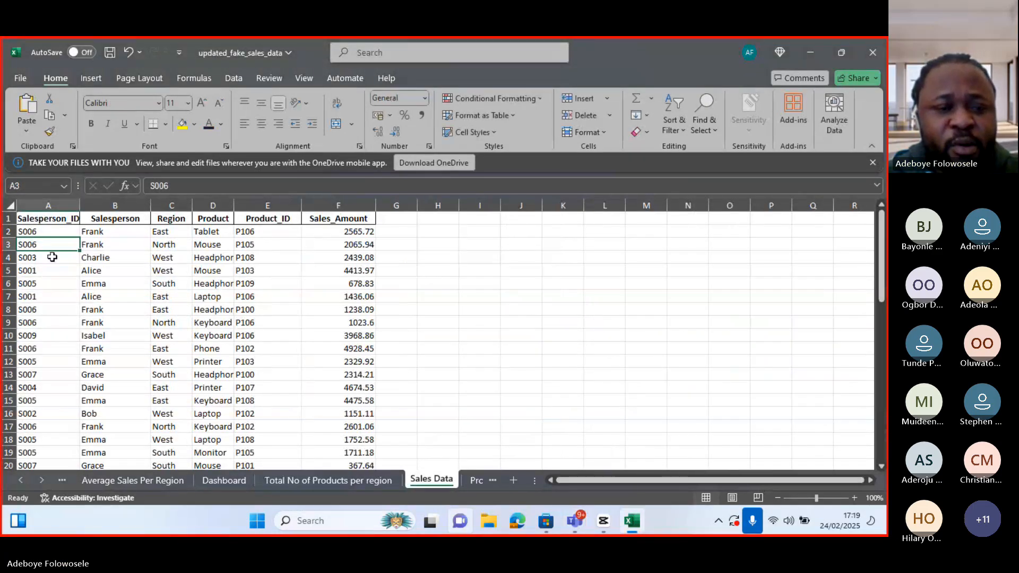
pyautogui.click(95, 78)
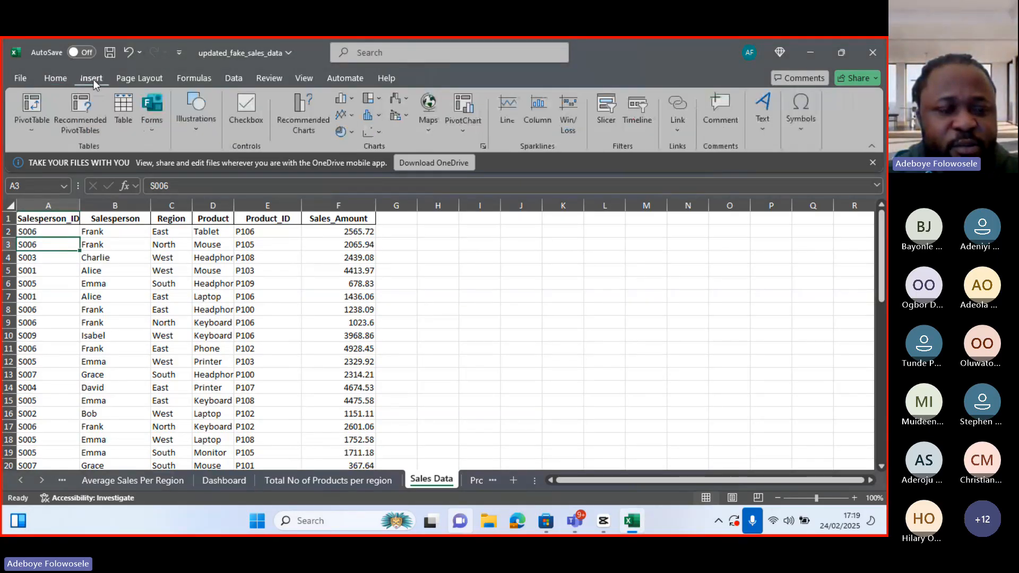
pyautogui.click(32, 123)
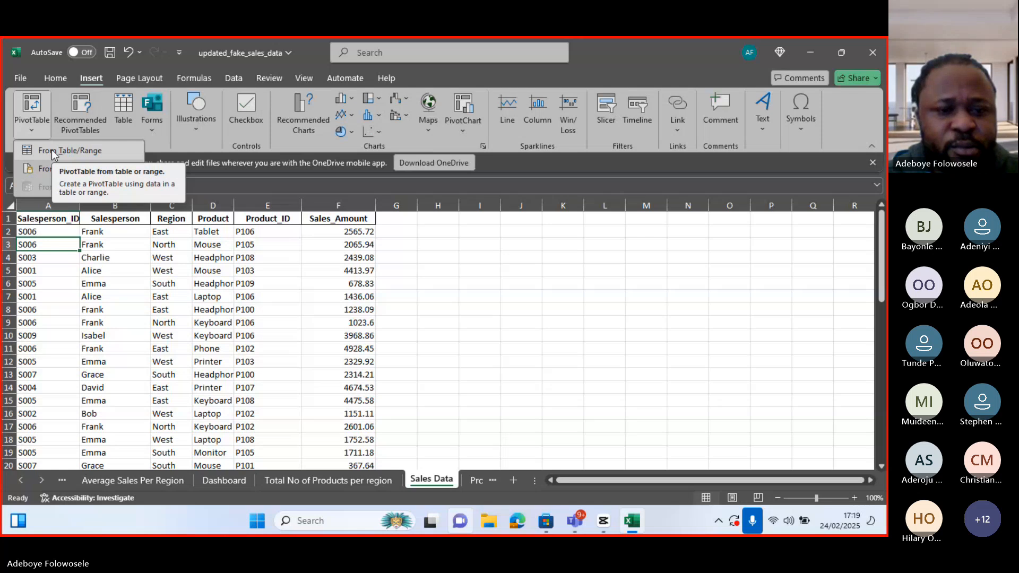
pyautogui.click(52, 150)
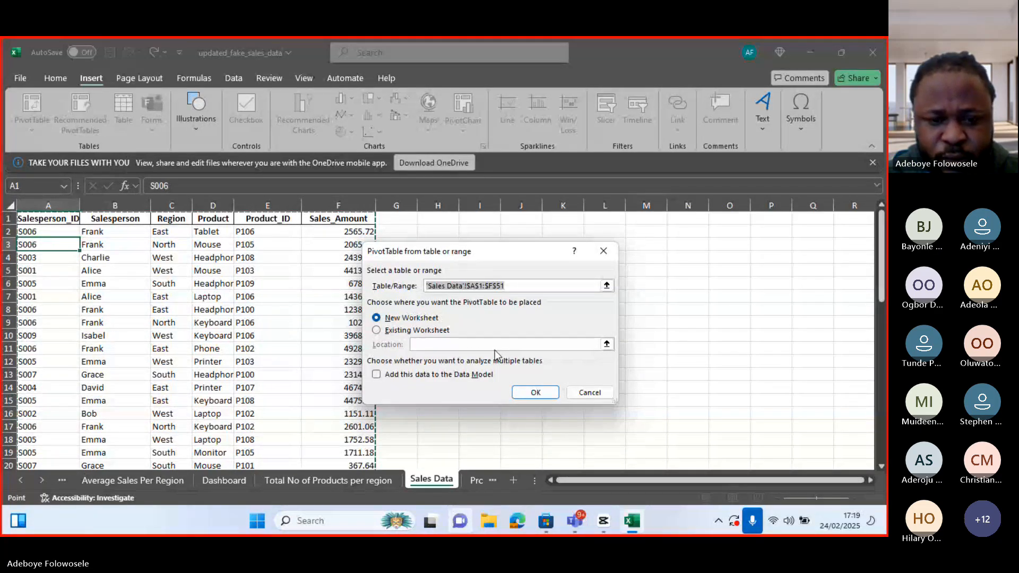
pyautogui.click(532, 399)
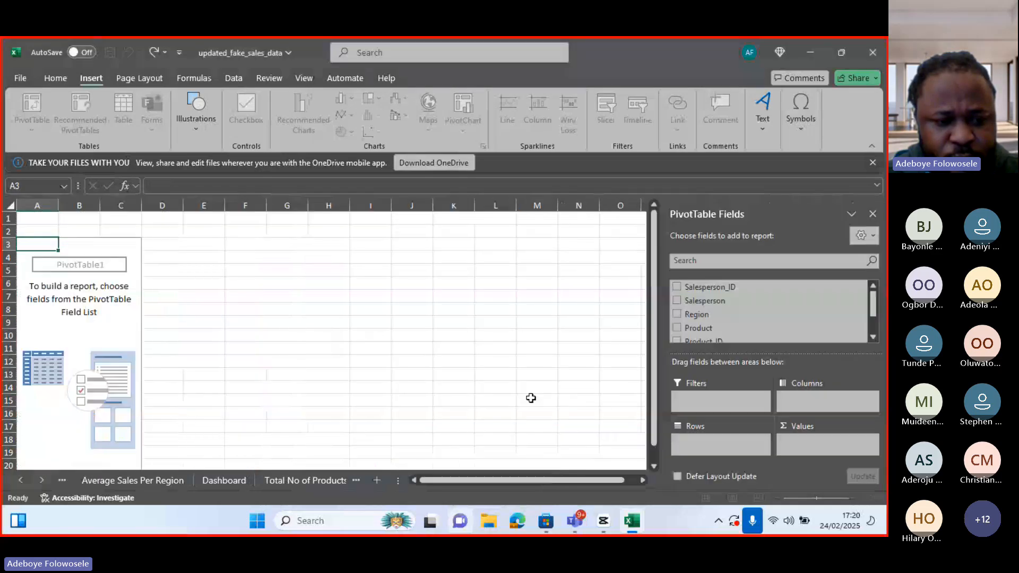
# Rename the new pivot table sheet as Average Sales Per product
pyautogui.click(20, 481)
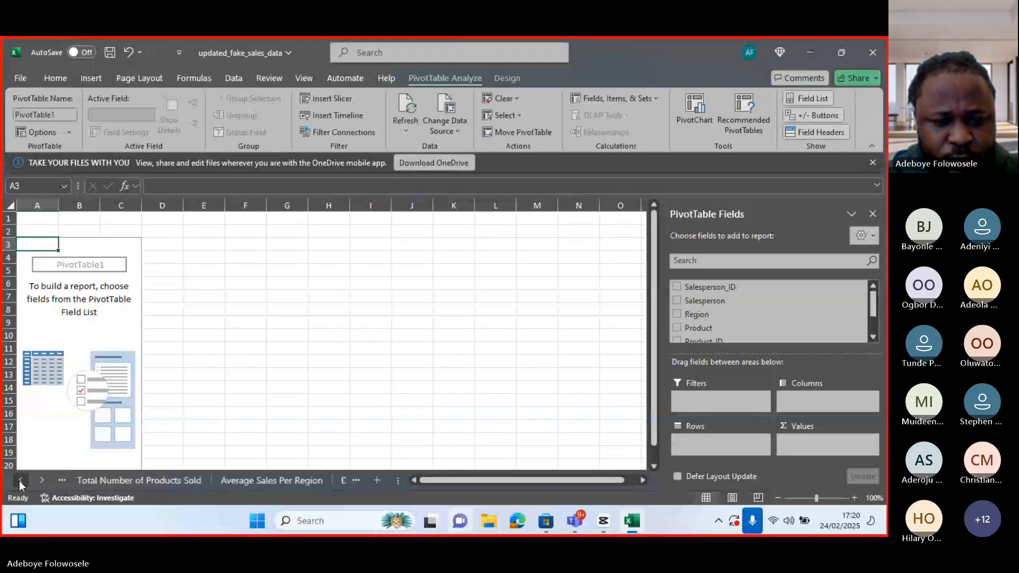
pyautogui.click(42, 481)
pyautogui.click(43, 481)
pyautogui.rightClick(313, 482)
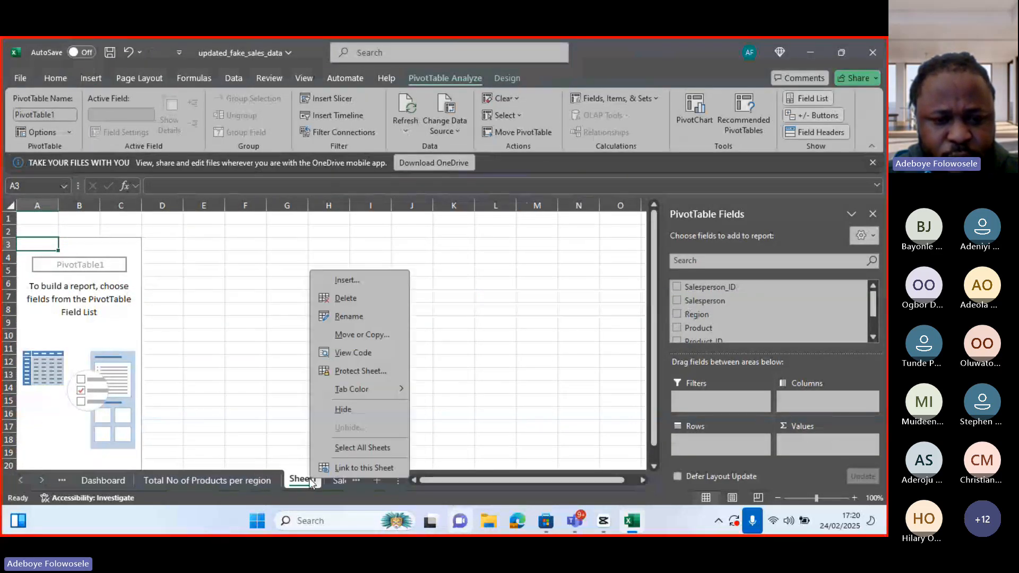
pyautogui.click(352, 317)
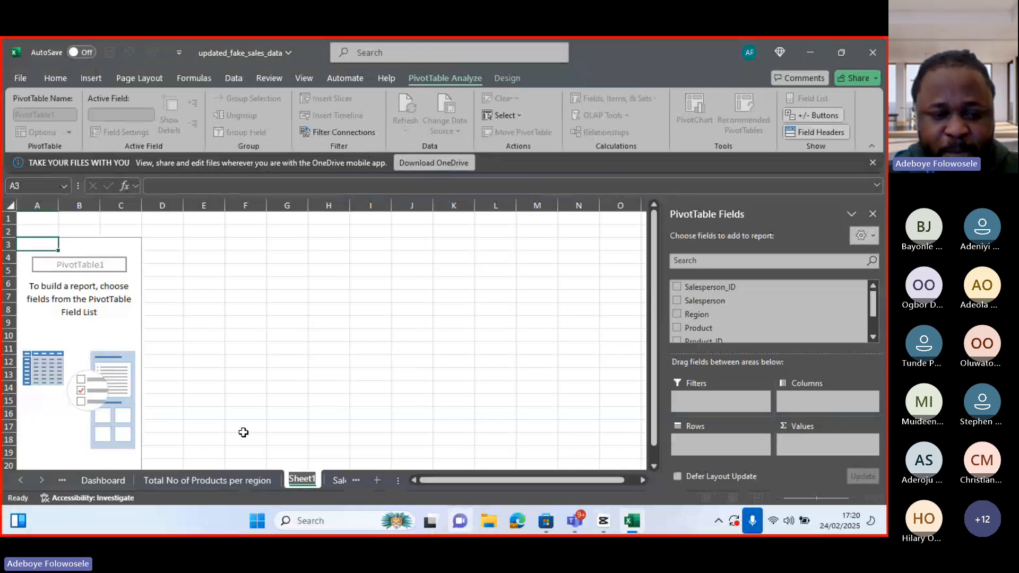
pyautogui.write('Av')
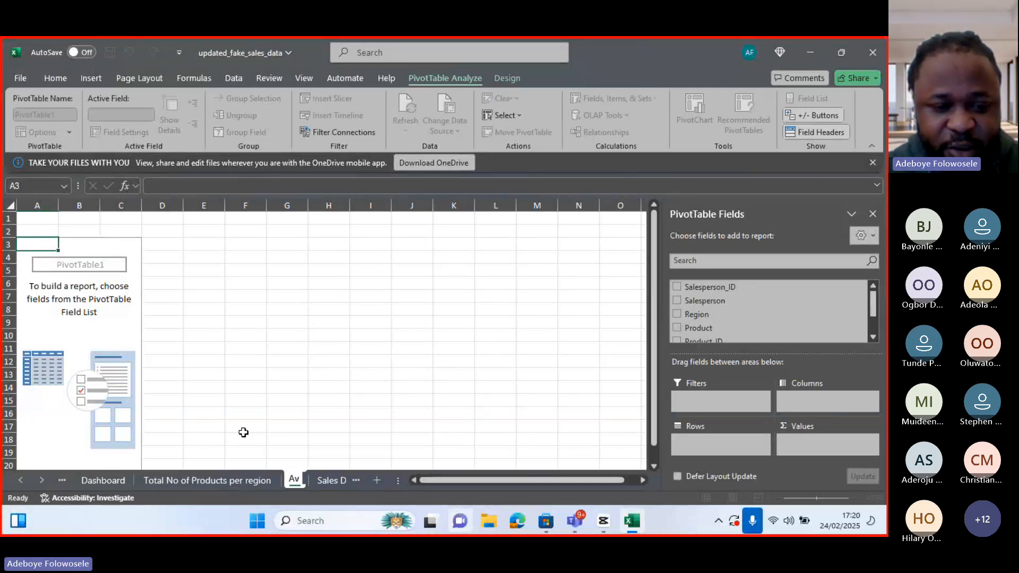
pyautogui.write('erage Sales')
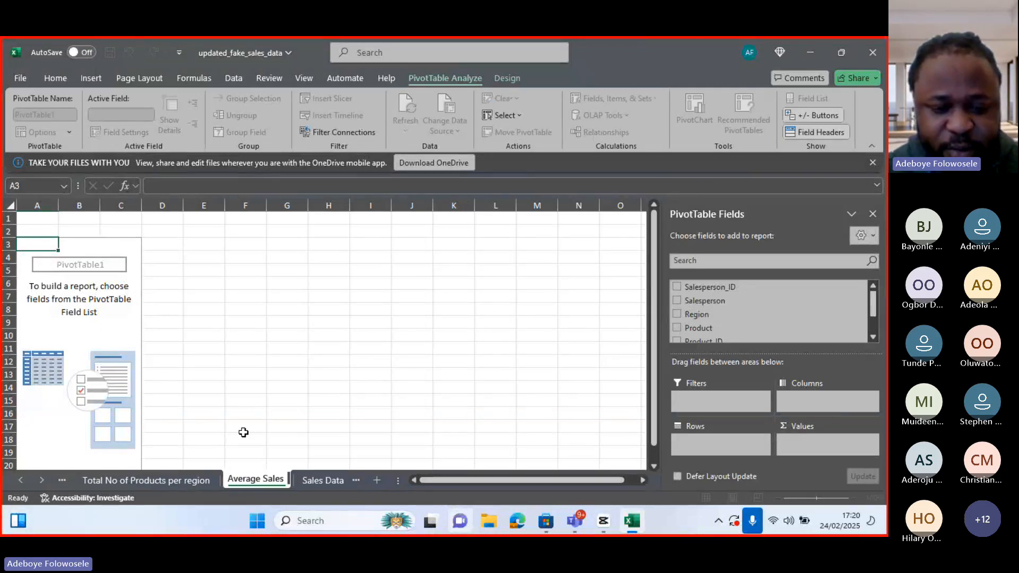
pyautogui.write(' Per')
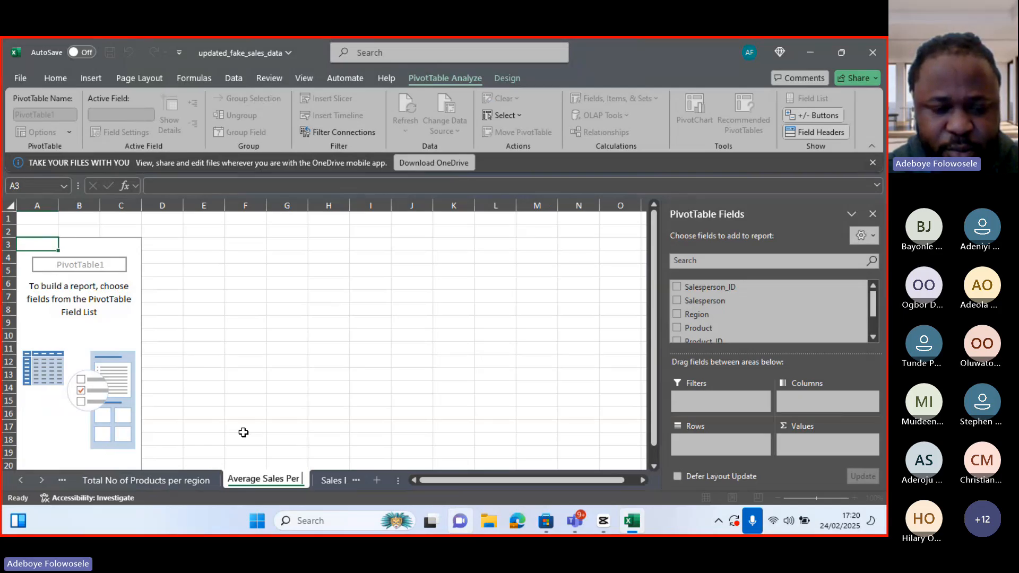
pyautogui.write(' product')
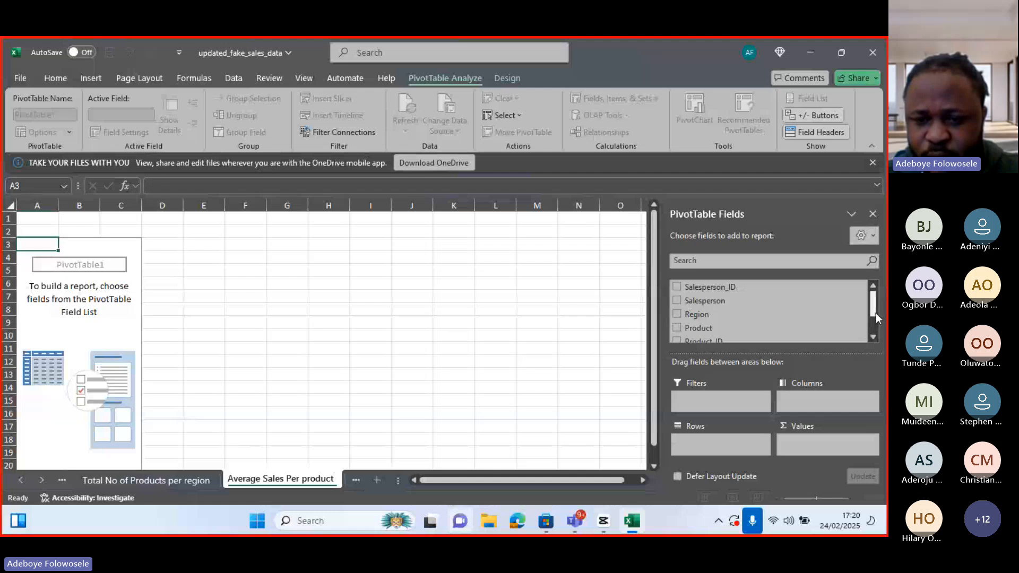
# Build the pivot with Product as rows and Sales_Amount as values
pyautogui.moveTo(874, 313); pyautogui.dragTo(874, 319)
pyautogui.click(676, 314)
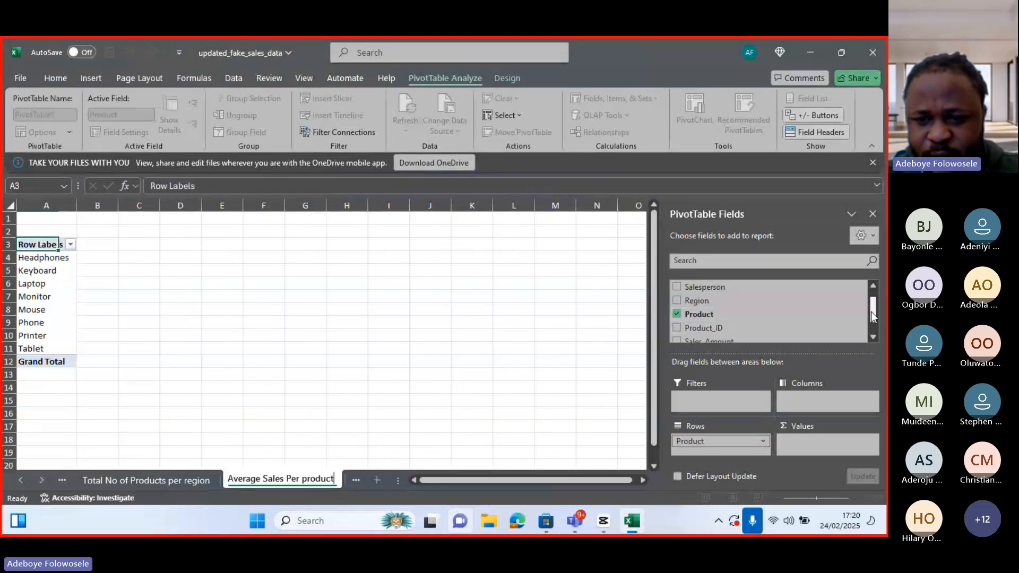
pyautogui.moveTo(871, 311); pyautogui.dragTo(875, 319)
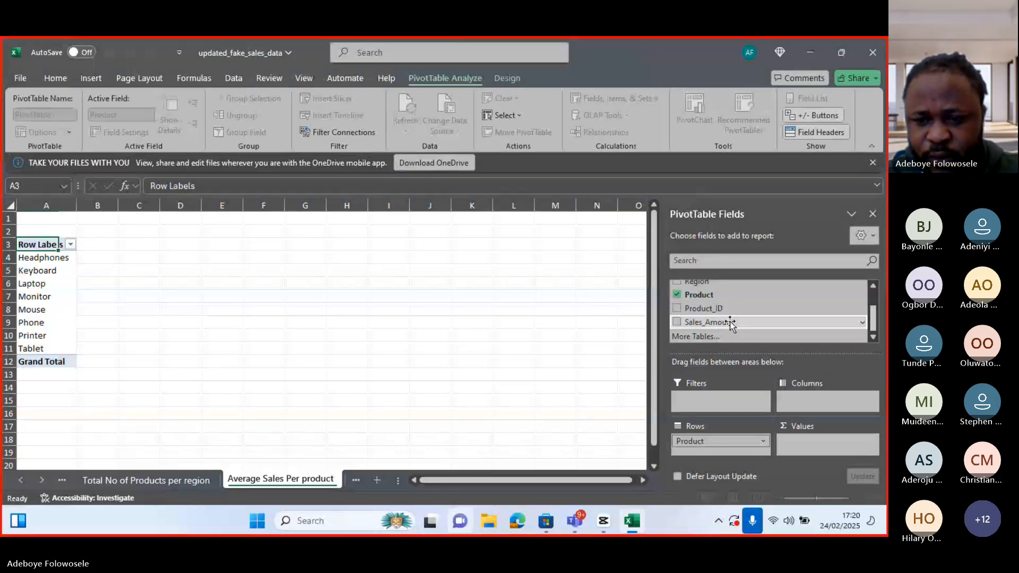
pyautogui.moveTo(730, 321); pyautogui.dragTo(804, 432)
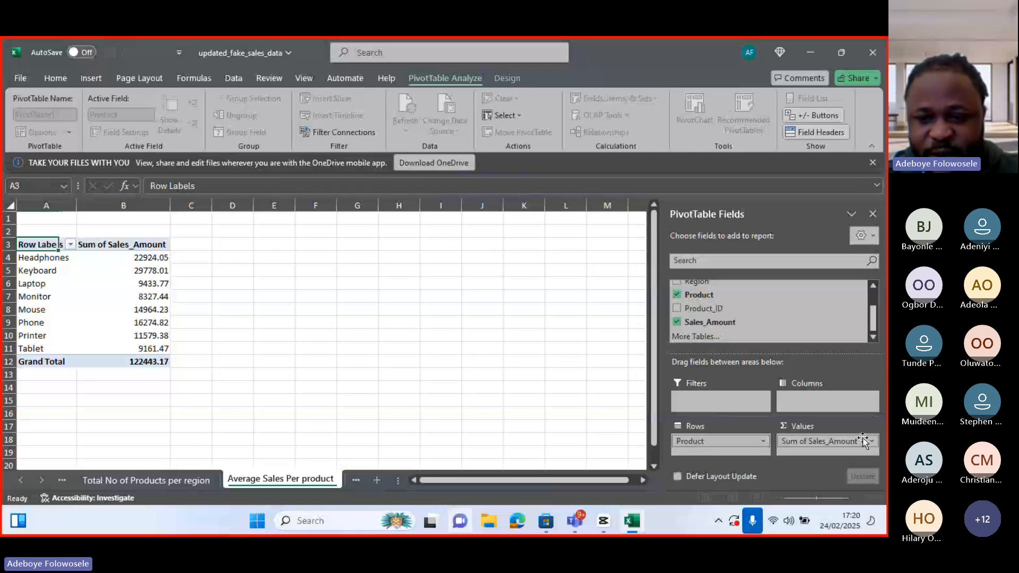
# Summarize the sales amount values by Average instead of Sum
pyautogui.click(161, 244)
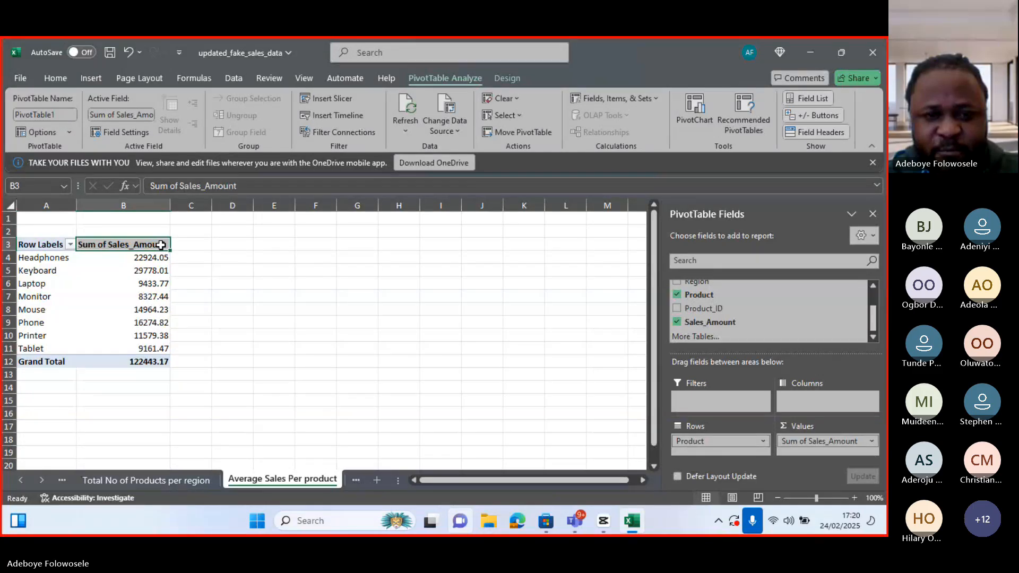
pyautogui.rightClick(161, 245)
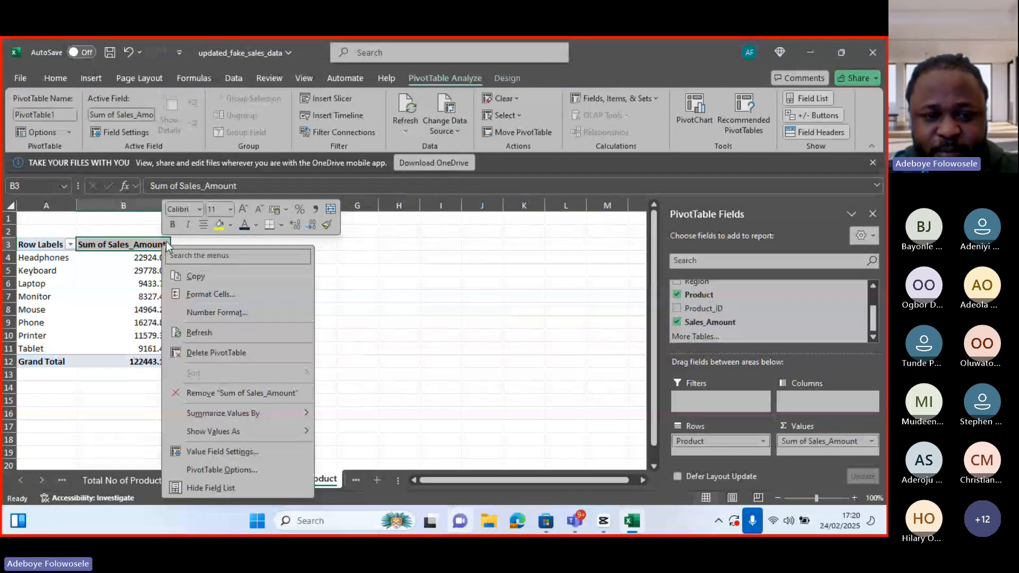
pyautogui.moveTo(247, 412)
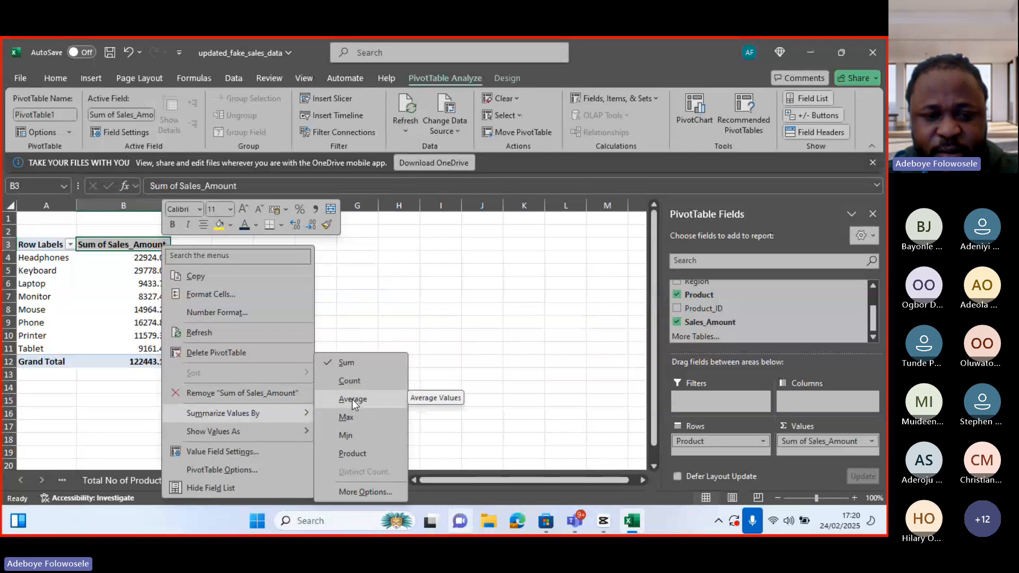
pyautogui.click(352, 399)
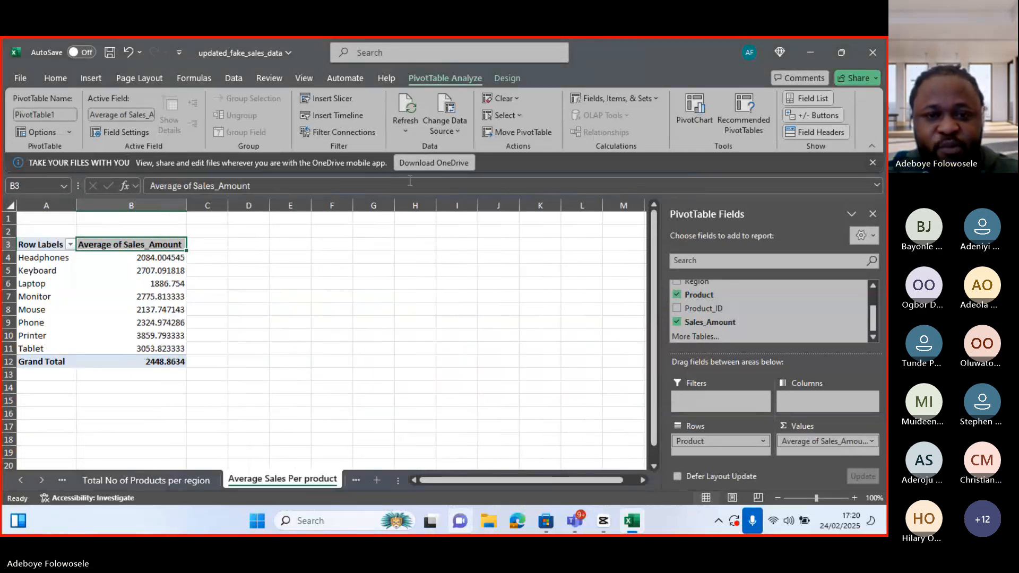
pyautogui.click(485, 126)
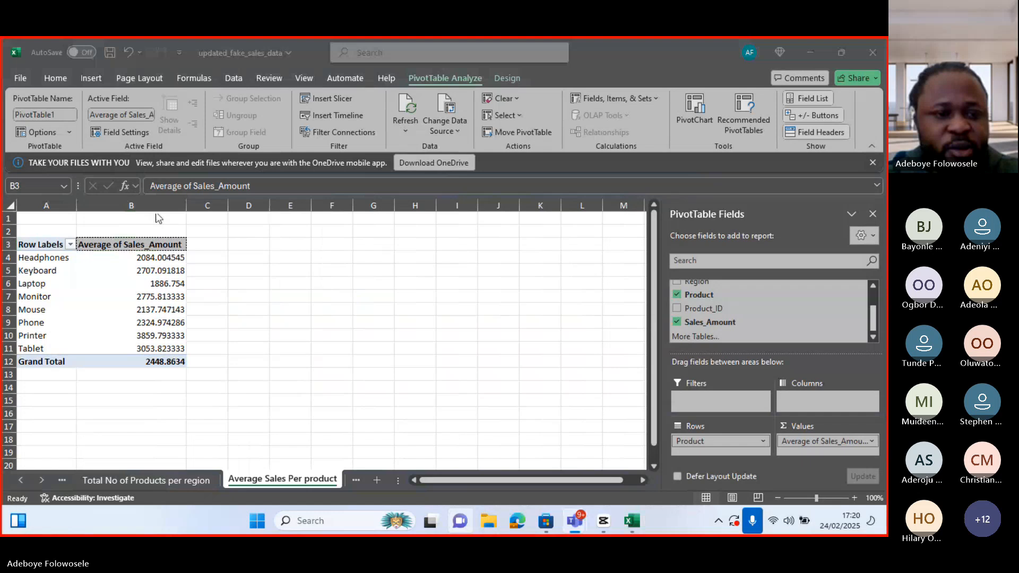
pyautogui.doubleClick(123, 250)
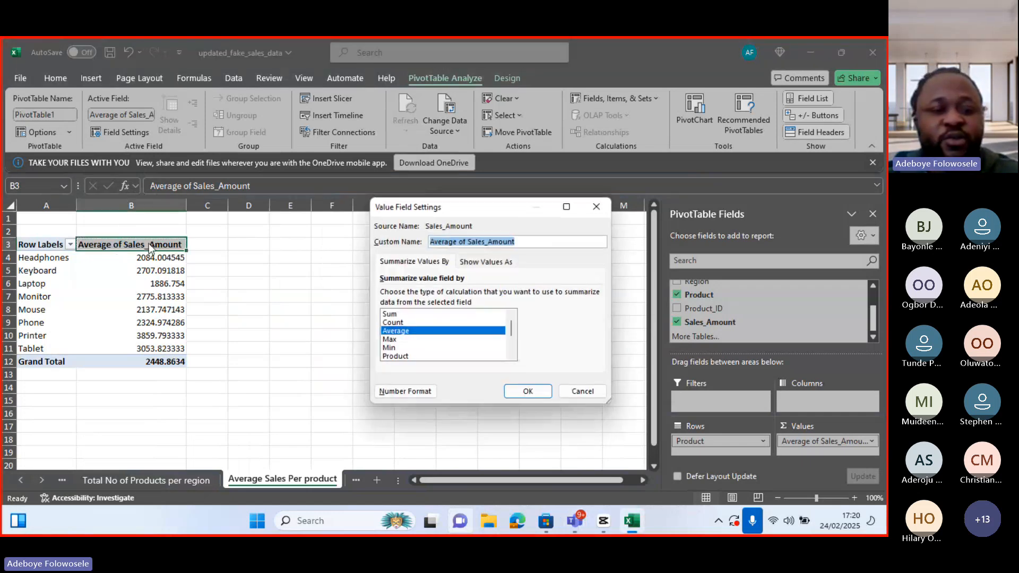
pyautogui.click(582, 391)
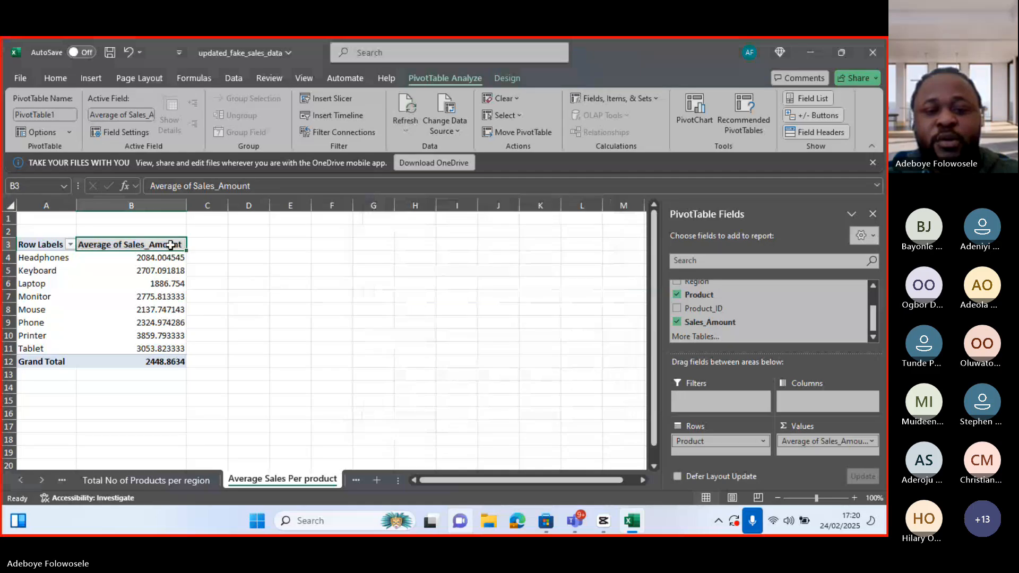
# Rename the value field as Average of Sales Per Product in its field settings
pyautogui.doubleClick(174, 245)
pyautogui.click(527, 241)
pyautogui.press('BackSpace')
pyautogui.press('BackSpace')
pyautogui.press('BackSpace')
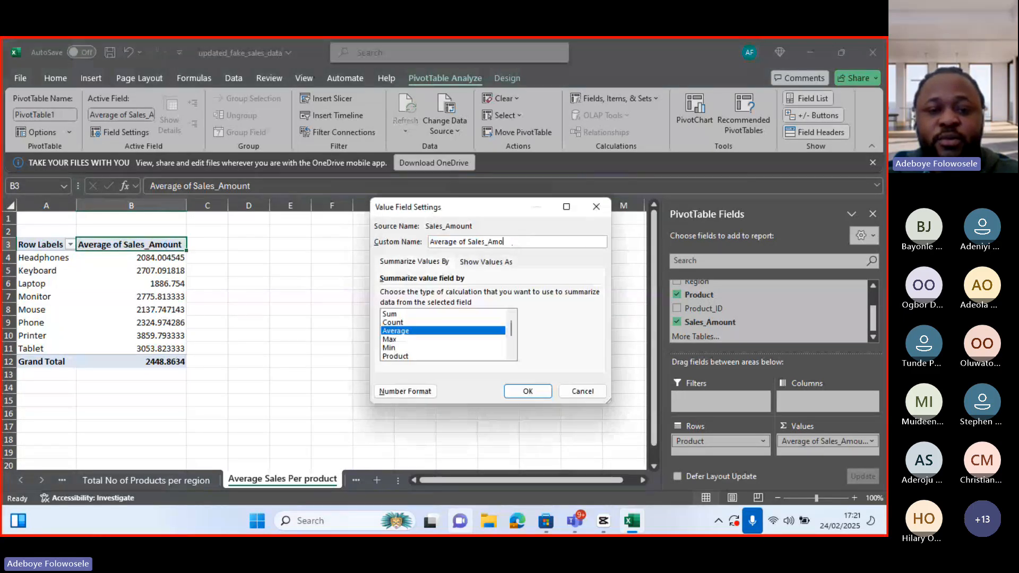
pyautogui.press('BackSpace')
pyautogui.press('BackSpace')
pyautogui.press('BackSpace')
pyautogui.press('BackSpace')
pyautogui.write('P')
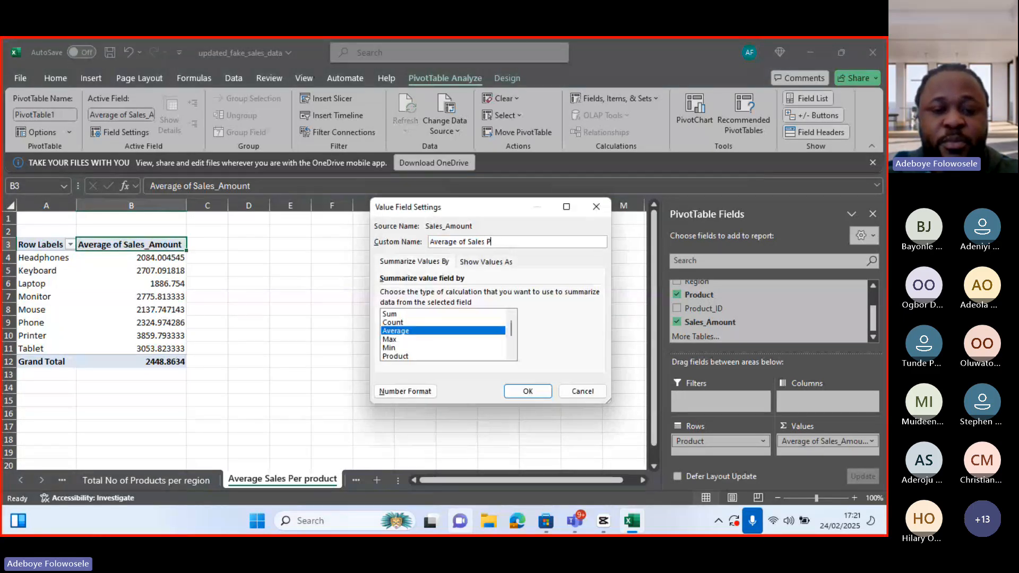
pyautogui.write('er Produc')
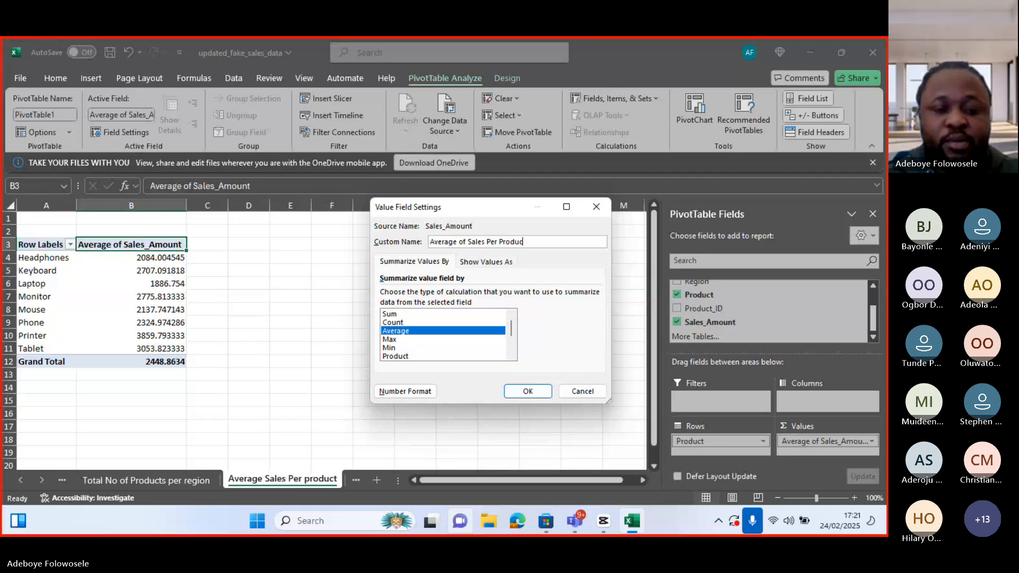
pyautogui.write('t')
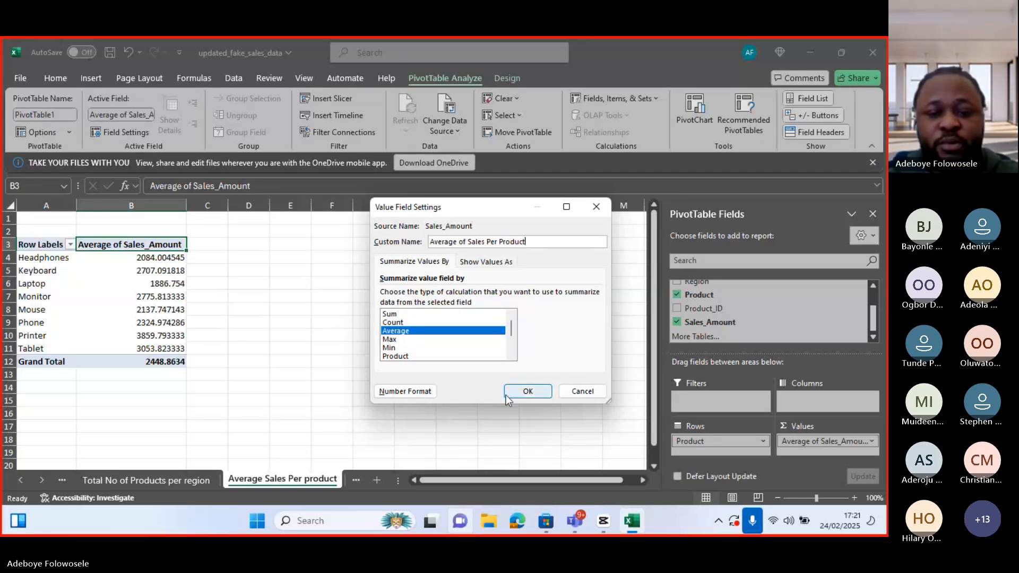
pyautogui.click(527, 391)
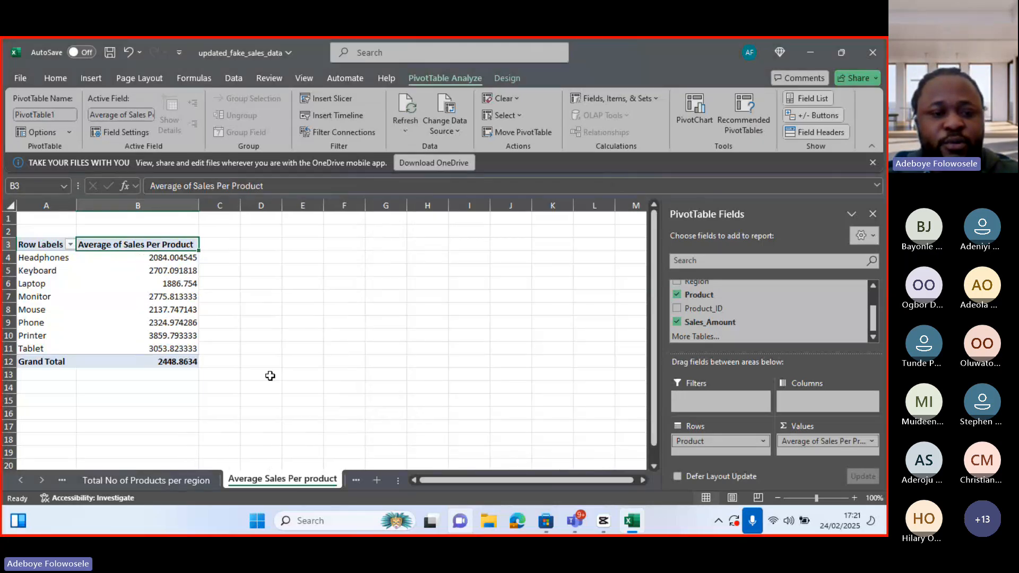
# Insert a line PivotChart from the pivot table and move it beside the table
pyautogui.moveTo(179, 326)
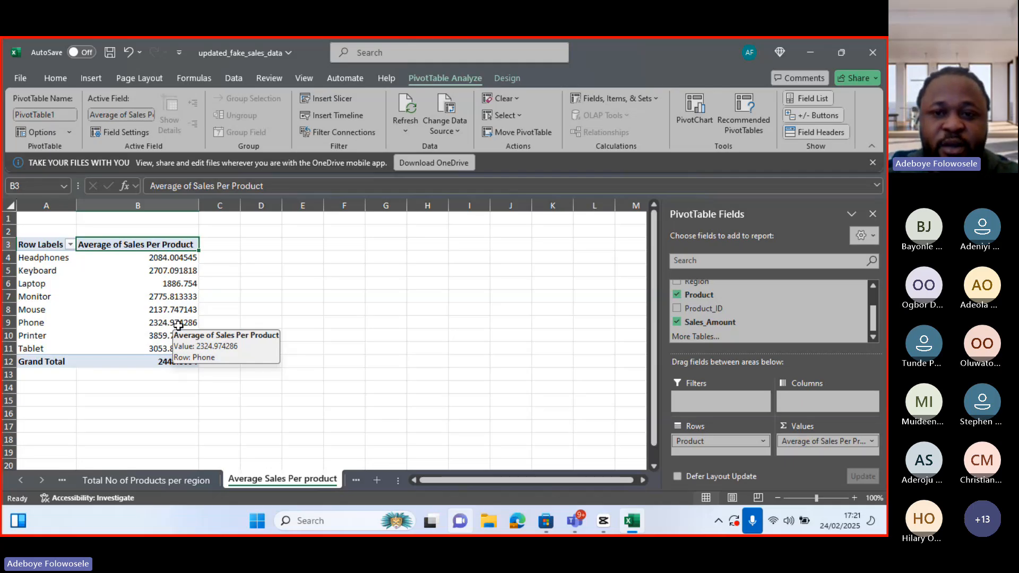
pyautogui.click(692, 112)
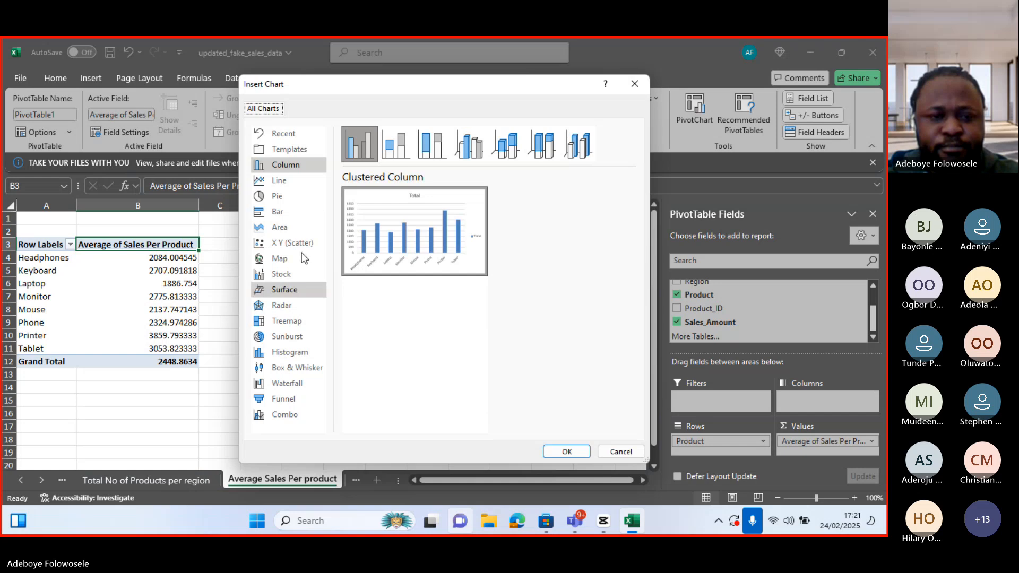
pyautogui.click(289, 180)
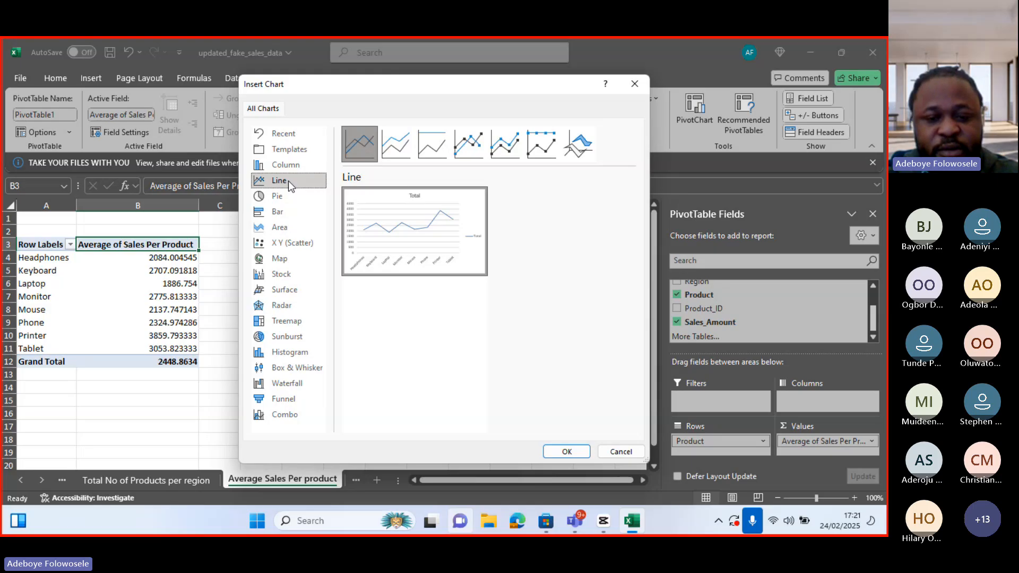
pyautogui.click(566, 452)
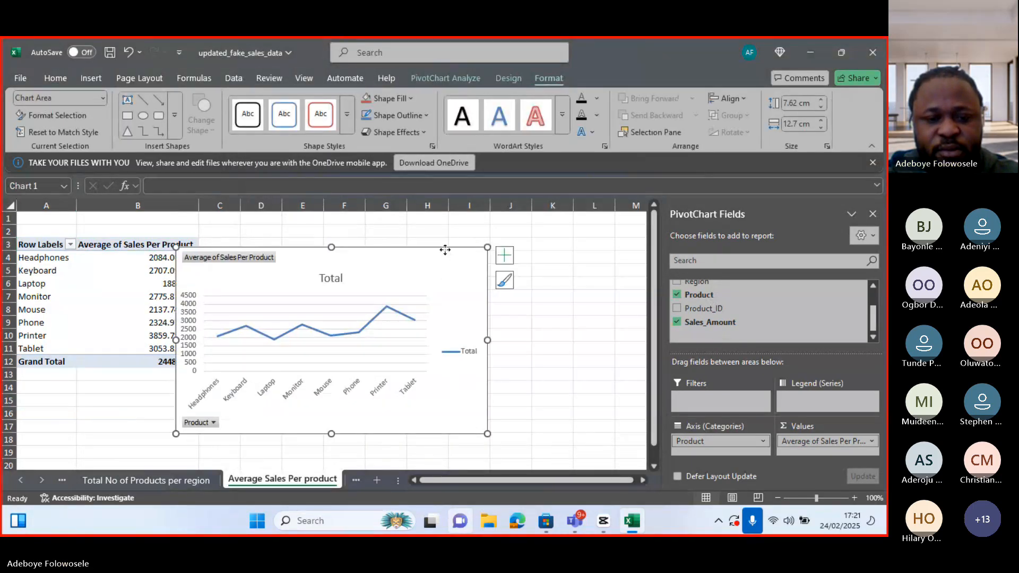
pyautogui.moveTo(445, 250); pyautogui.dragTo(506, 251)
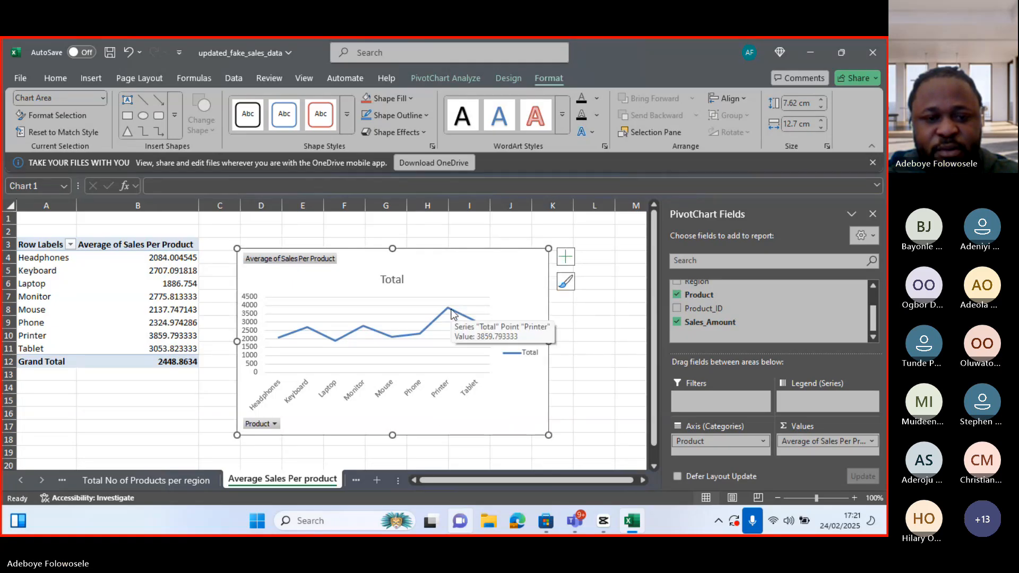
# Remove the legend and the gridlines from the chart
pyautogui.click(568, 262)
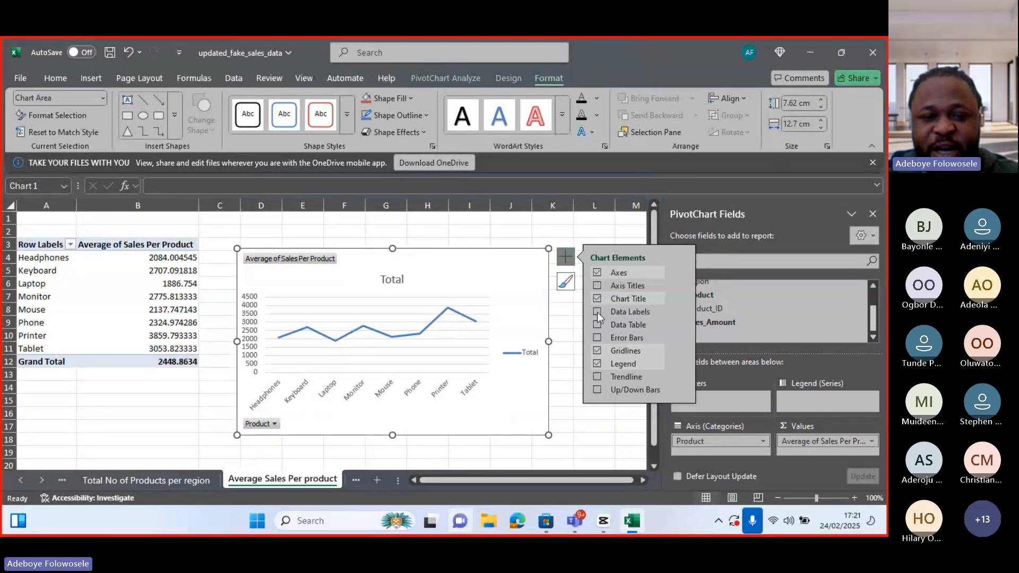
pyautogui.click(598, 364)
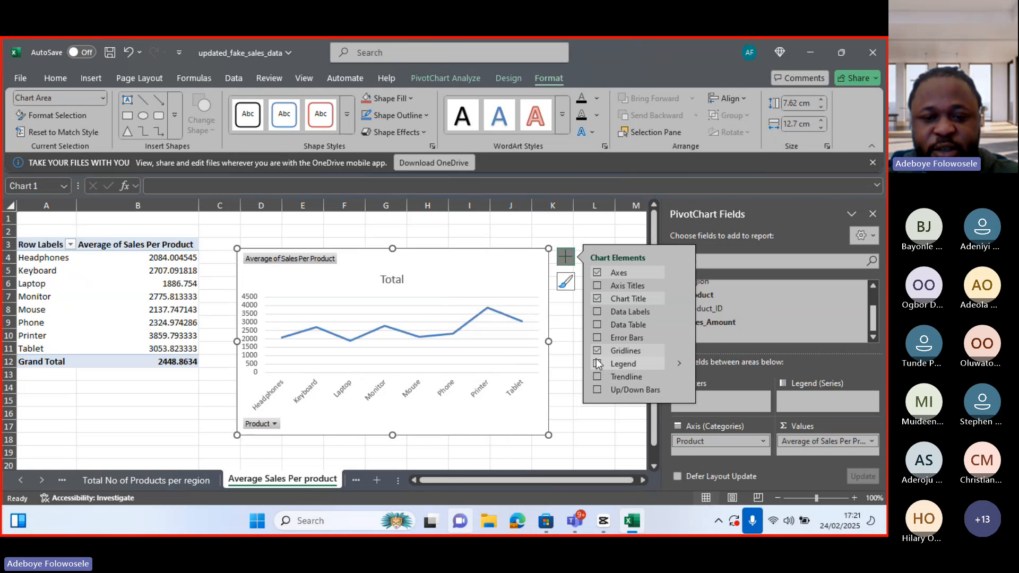
pyautogui.click(598, 351)
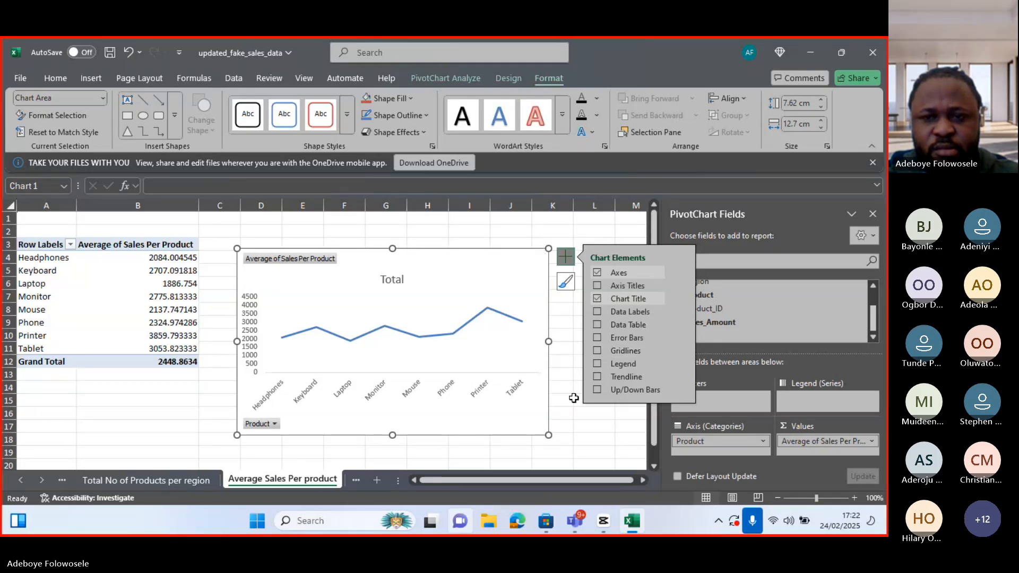
pyautogui.click(557, 402)
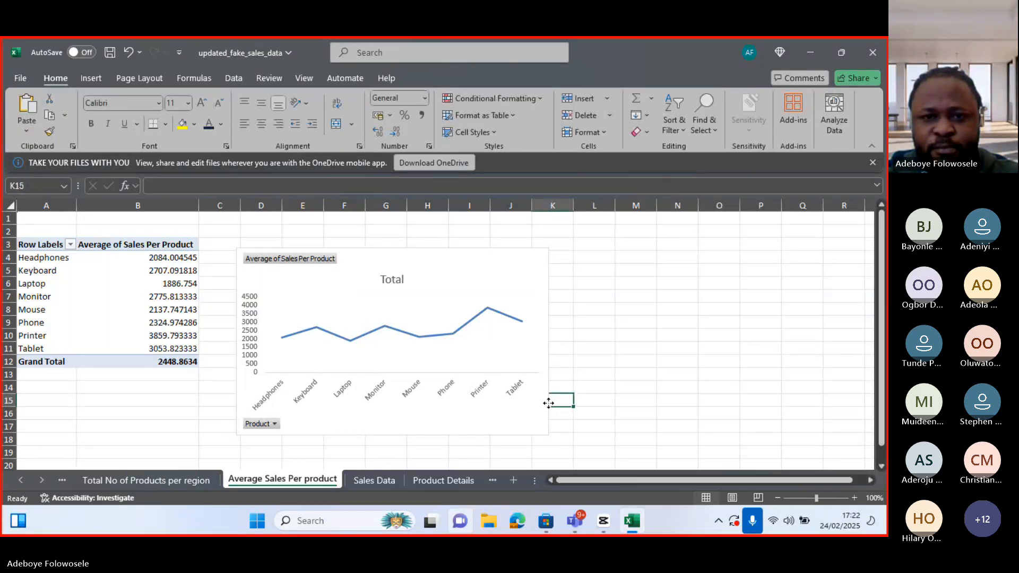
# Hide all field buttons on the PivotChart
pyautogui.click(549, 406)
pyautogui.click(510, 78)
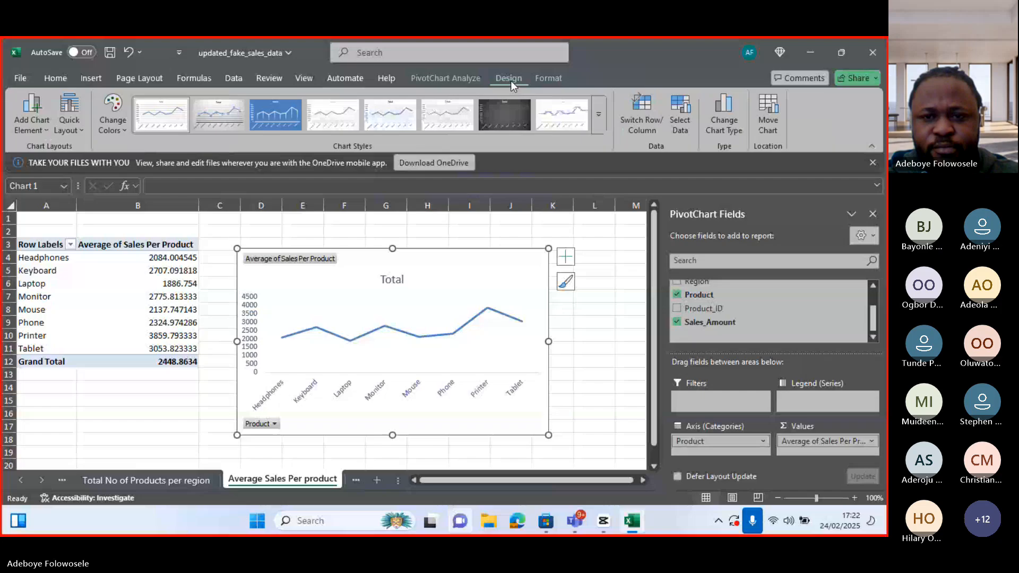
pyautogui.click(447, 80)
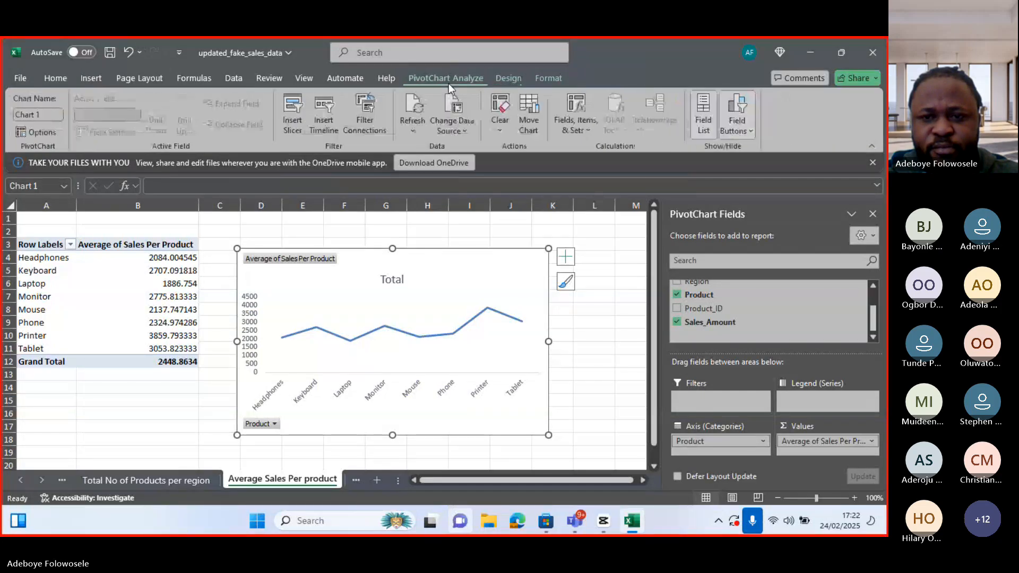
pyautogui.click(750, 134)
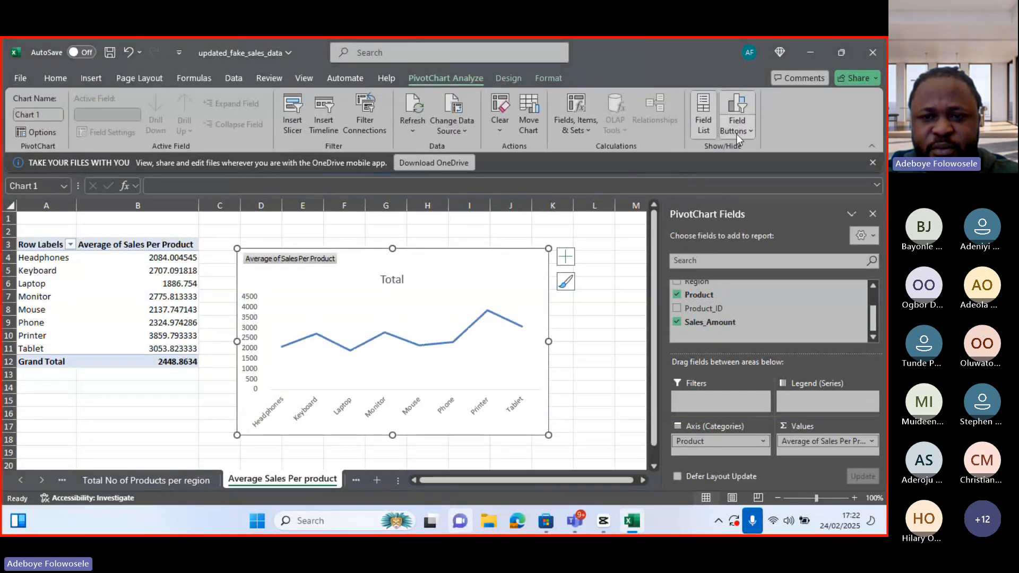
pyautogui.click(736, 132)
pyautogui.click(715, 208)
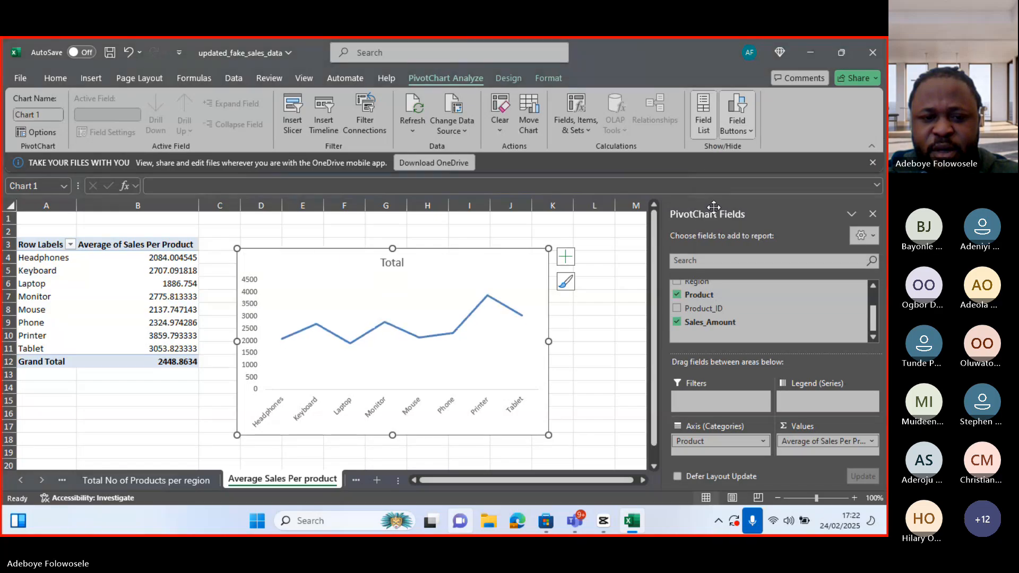
# Retitle the PivotChart as Average Sales Per Product
pyautogui.doubleClick(400, 268)
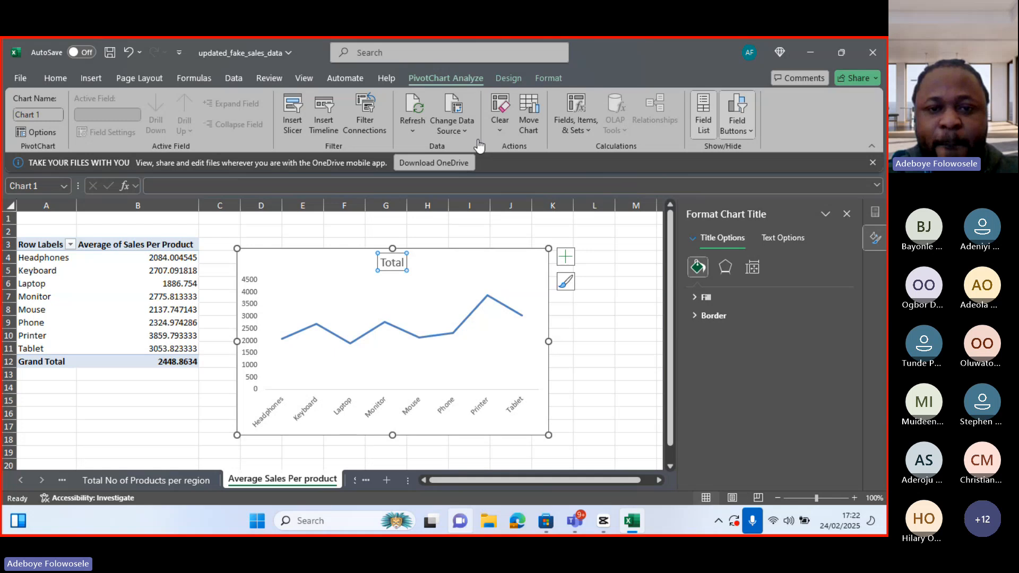
pyautogui.click(403, 263)
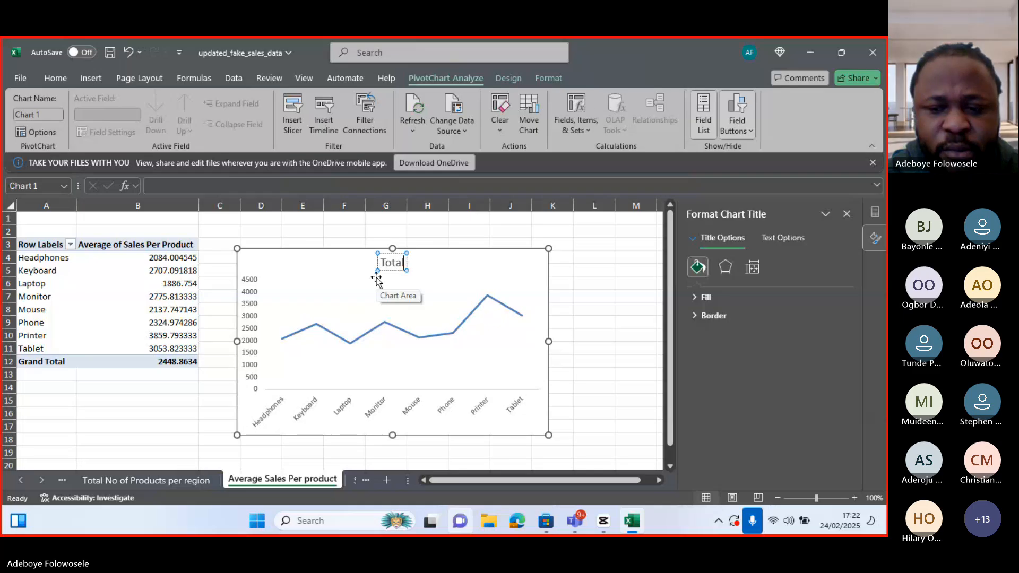
pyautogui.press('BackSpace')
pyautogui.press('BackSpace')
pyautogui.press('BackSpace')
pyautogui.press('BackSpace')
pyautogui.press('BackSpace')
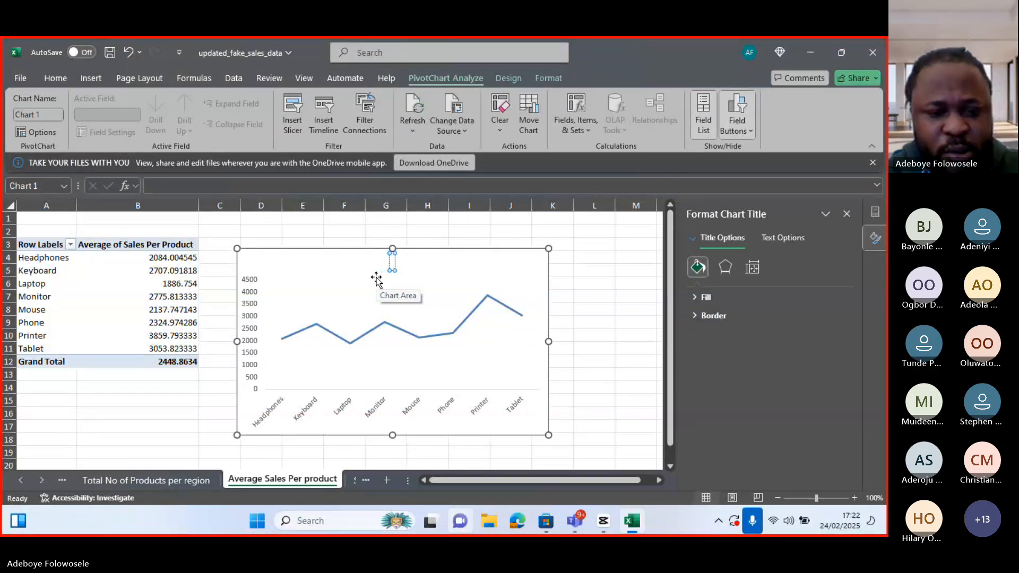
pyautogui.write('Aver')
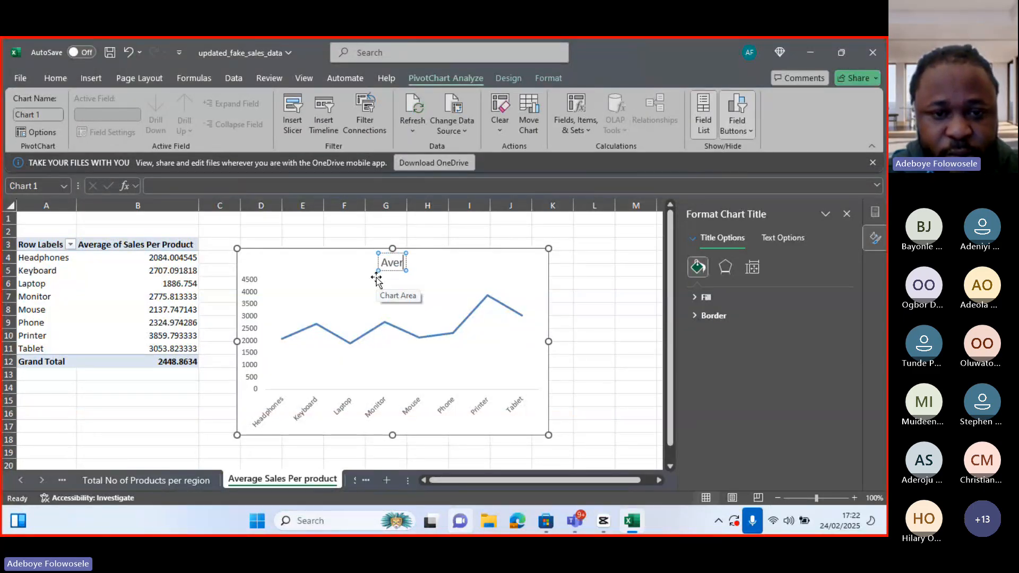
pyautogui.write('age Sales')
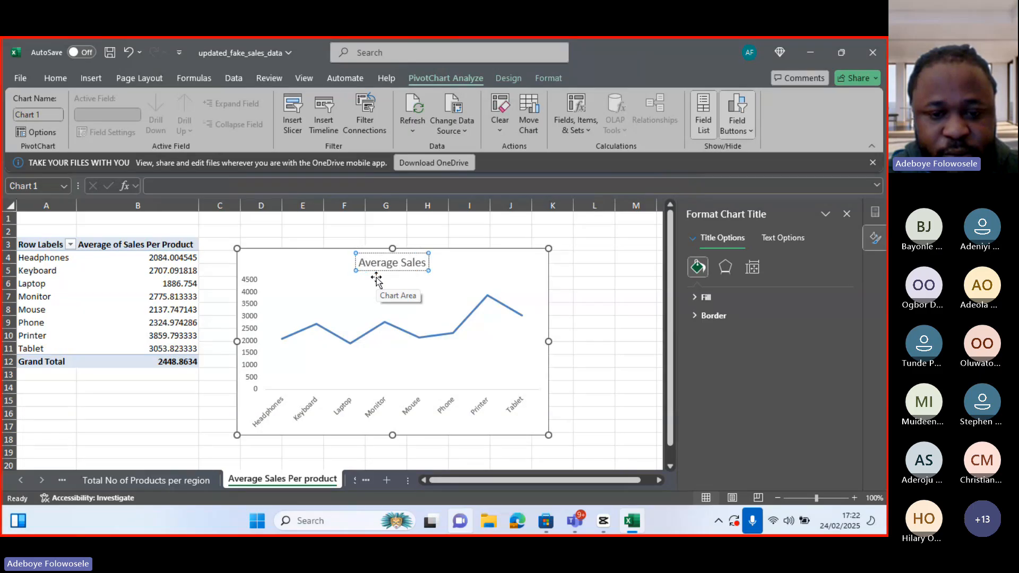
pyautogui.write(' Pe')
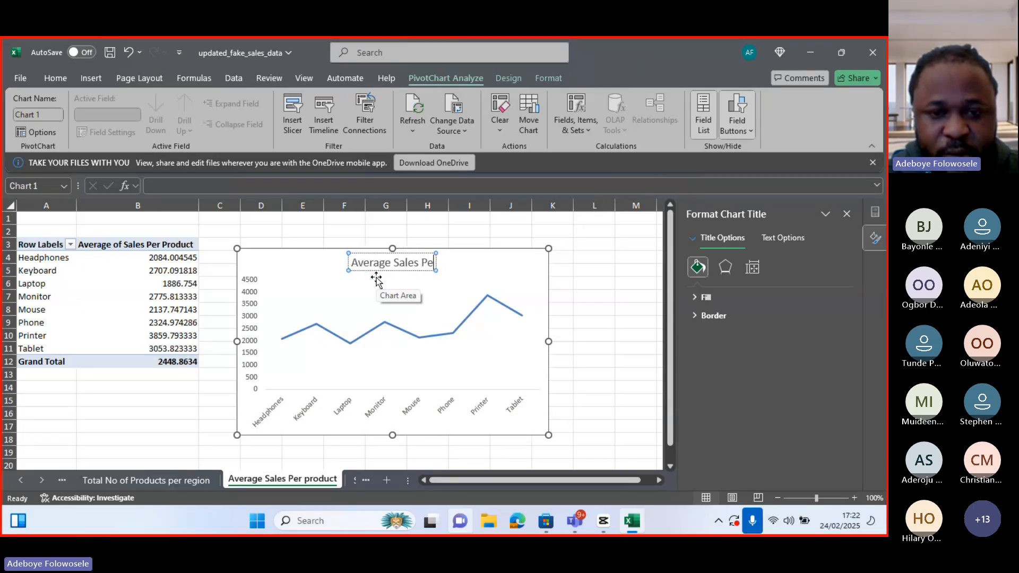
pyautogui.write('r Produ')
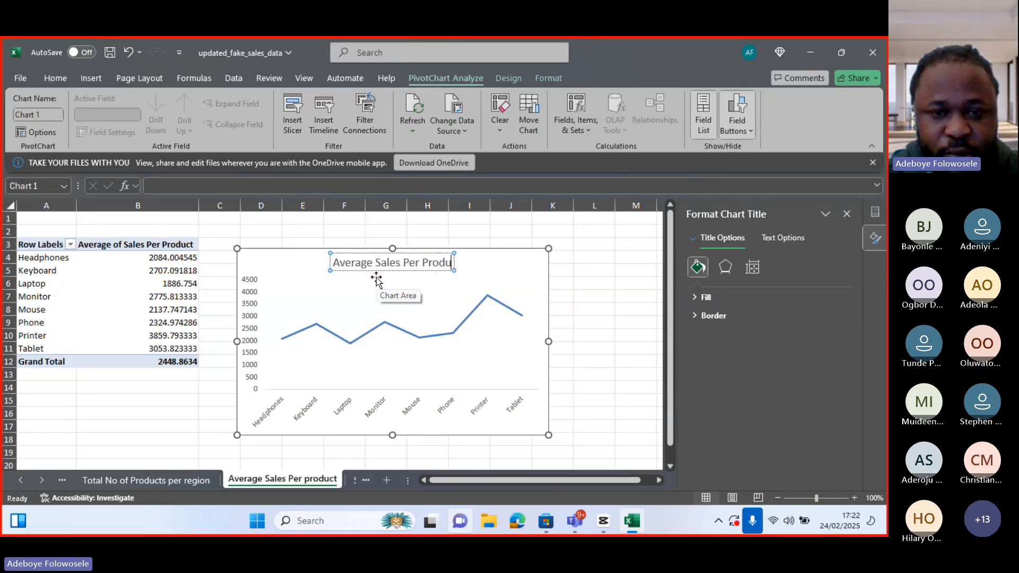
pyautogui.write('ct')
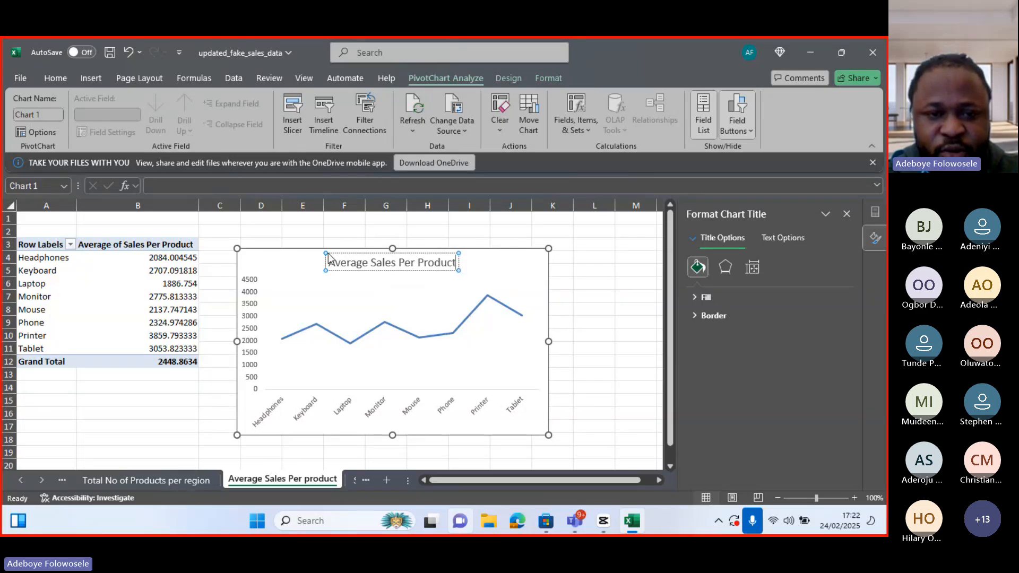
pyautogui.click(332, 237)
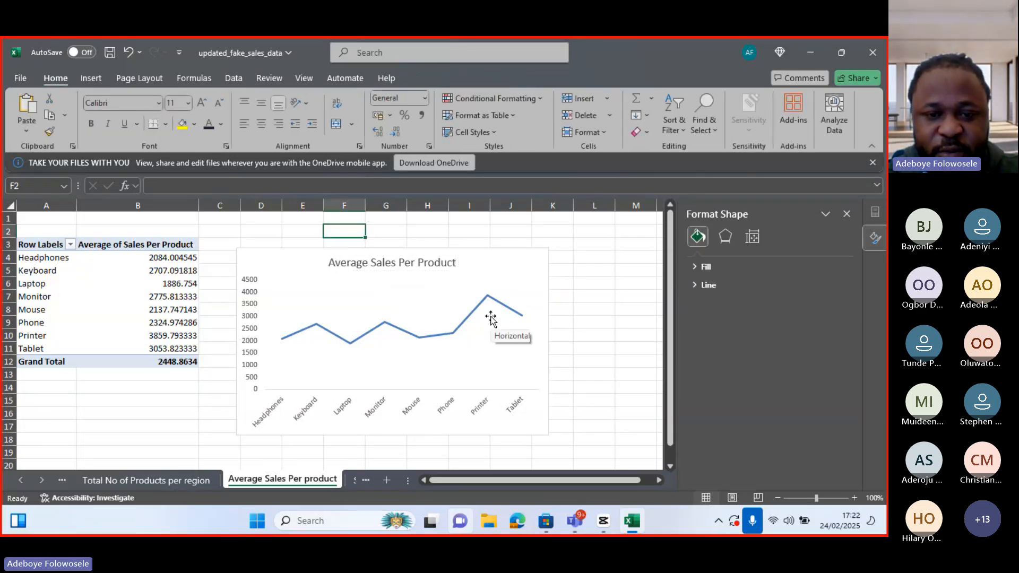
# Copy the line chart onto the Dashboard sheet and narrow it to fit the empty area
pyautogui.moveTo(490, 300)
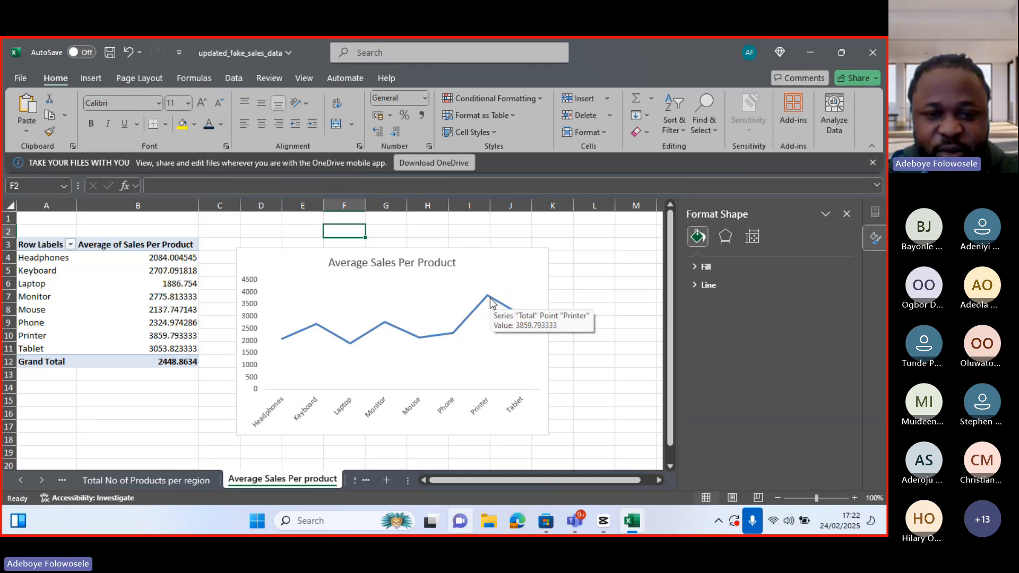
pyautogui.click(470, 253)
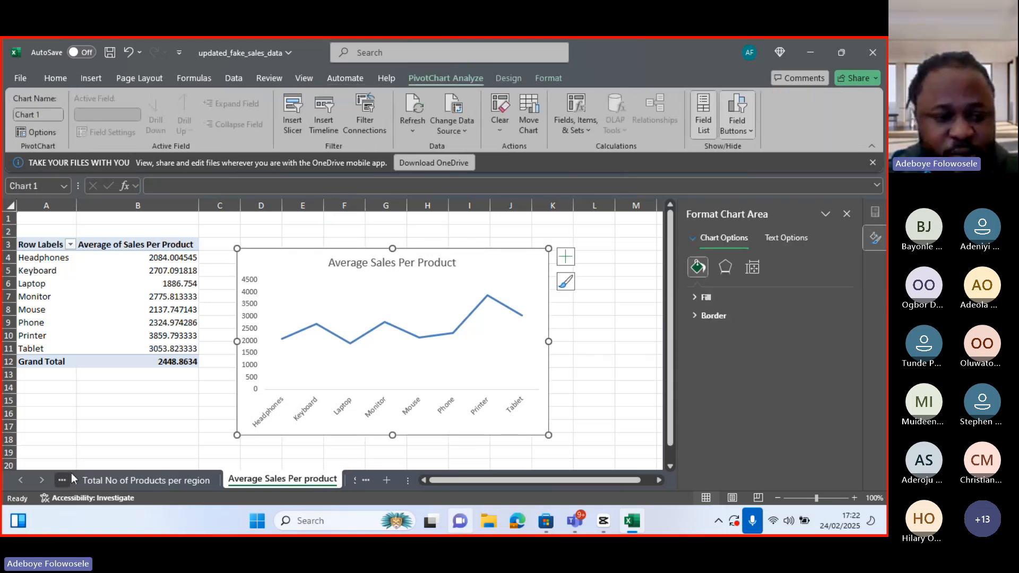
pyautogui.click(41, 481)
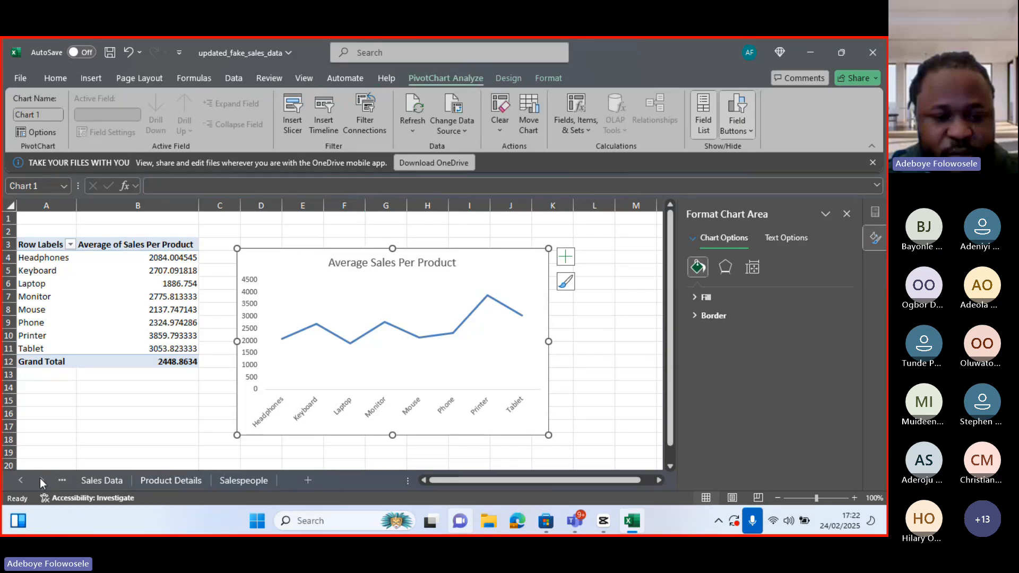
pyautogui.click(19, 481)
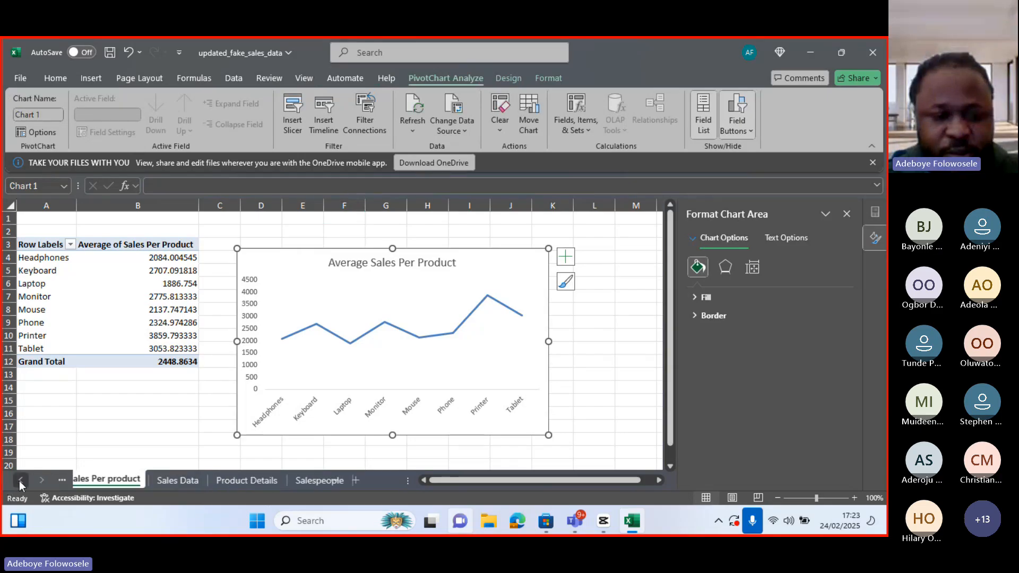
pyautogui.click(19, 480)
pyautogui.click(20, 480)
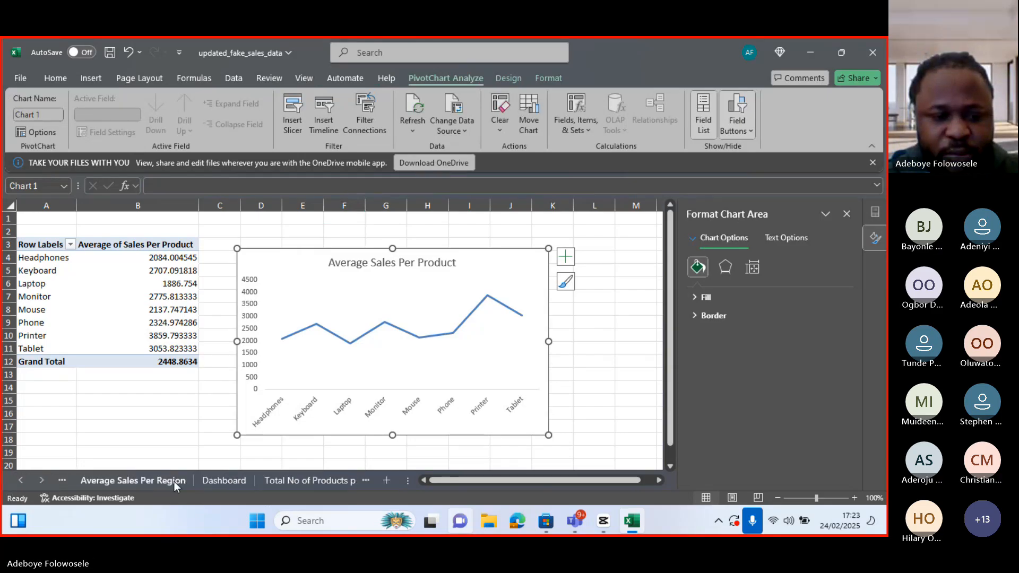
pyautogui.click(236, 480)
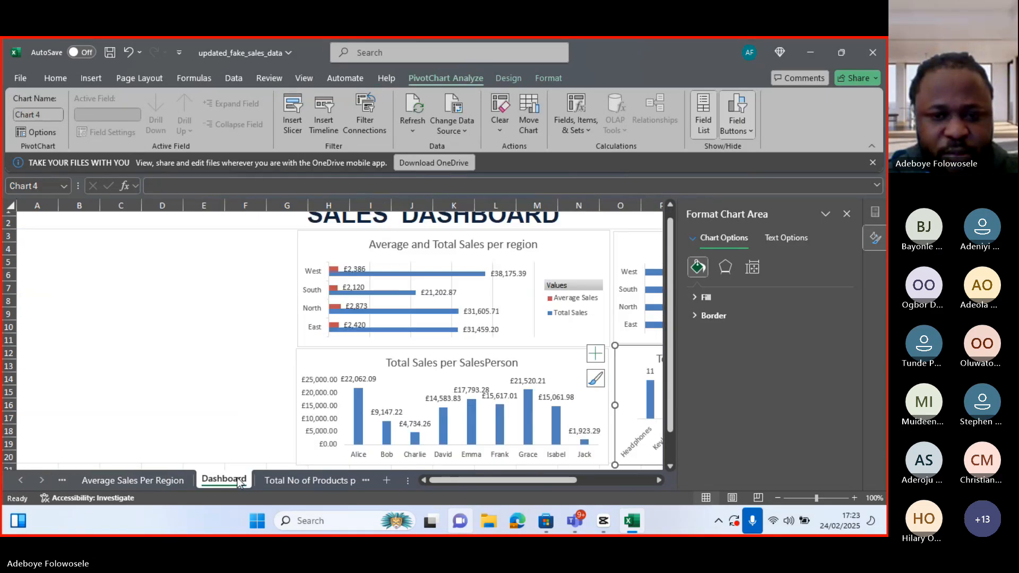
pyautogui.click(199, 400)
pyautogui.hotkey('ctrl', 'v')
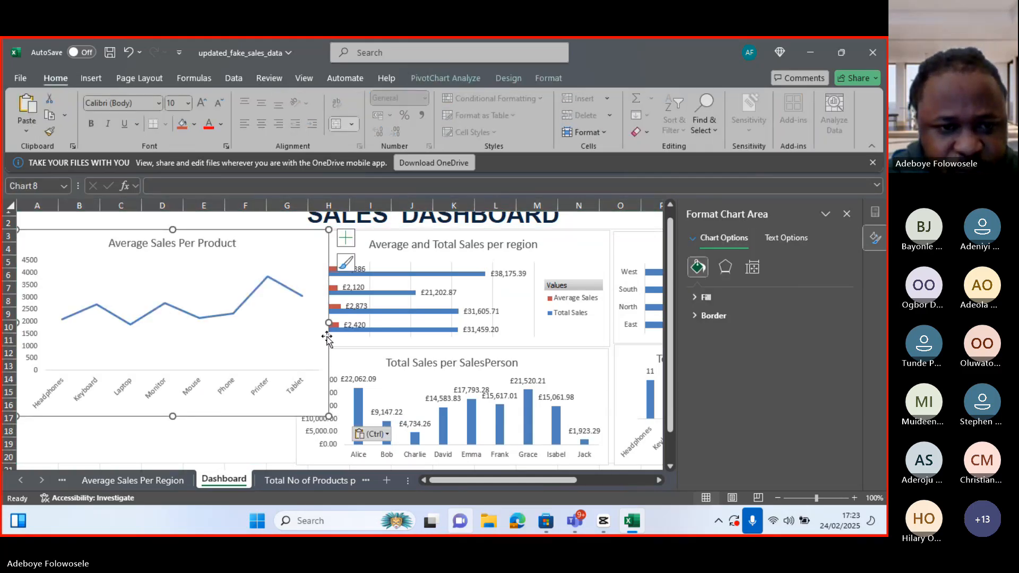
pyautogui.moveTo(329, 323); pyautogui.dragTo(233, 323)
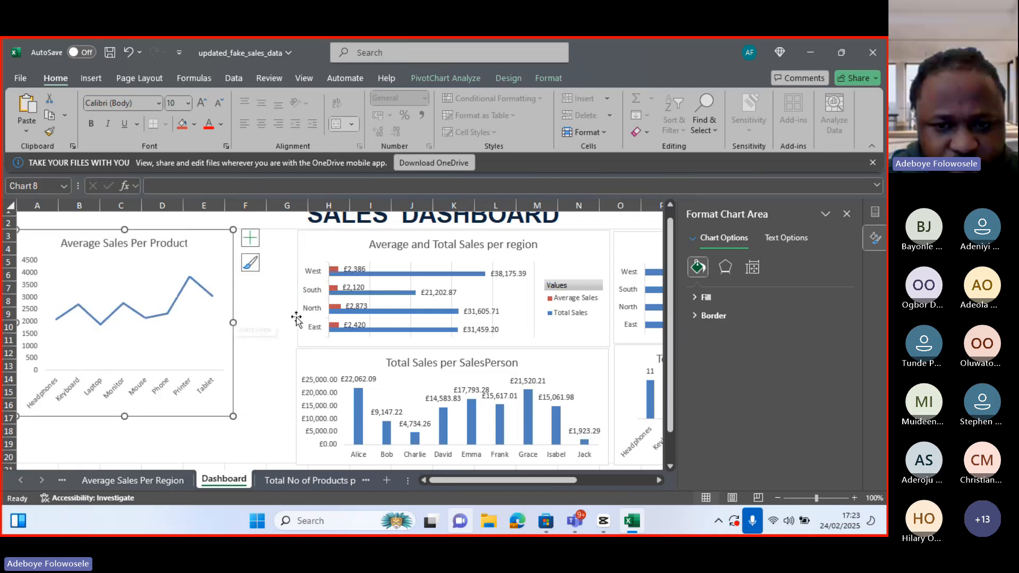
# Shrink the Average and Total Sales per region chart and the Total Sales per SalesPerson chart from their left edges
pyautogui.click(296, 318)
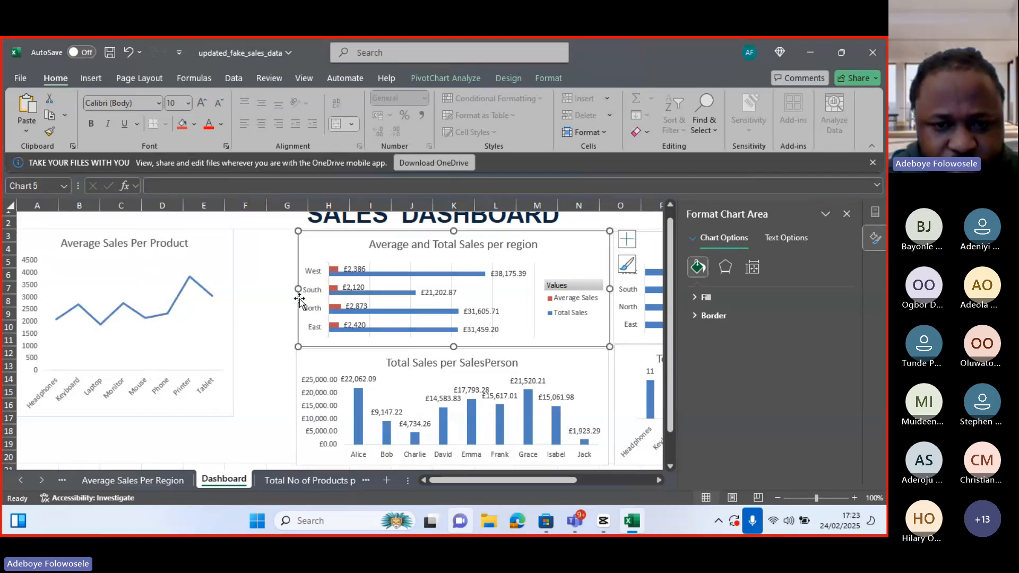
pyautogui.moveTo(352, 289); pyautogui.dragTo(396, 290)
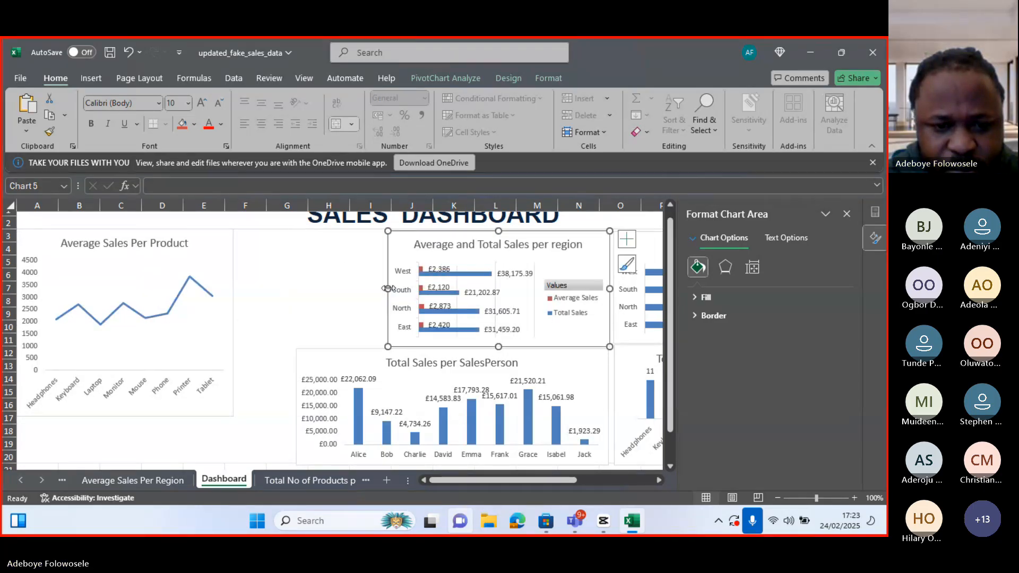
pyautogui.click(301, 383)
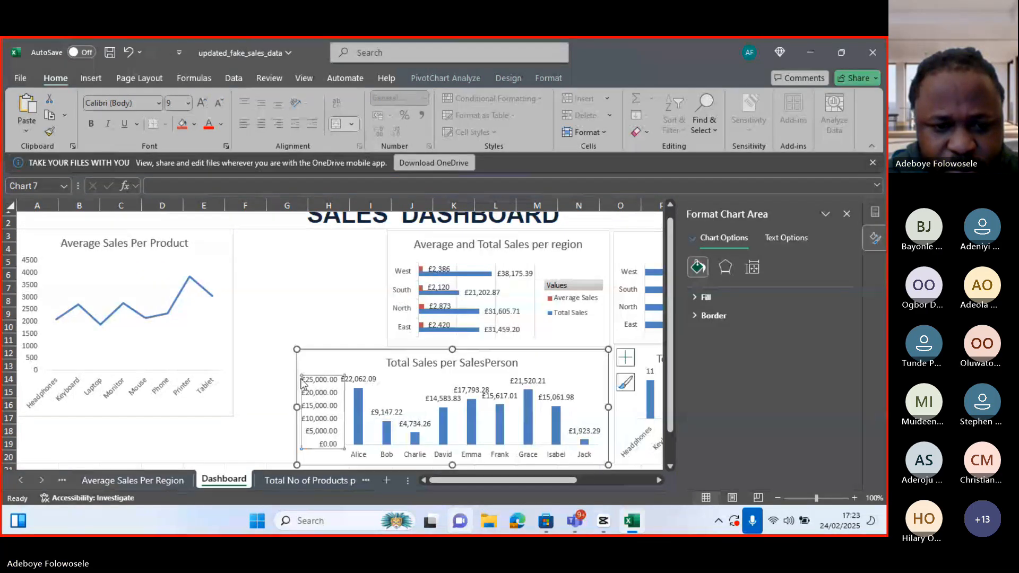
pyautogui.click(295, 405)
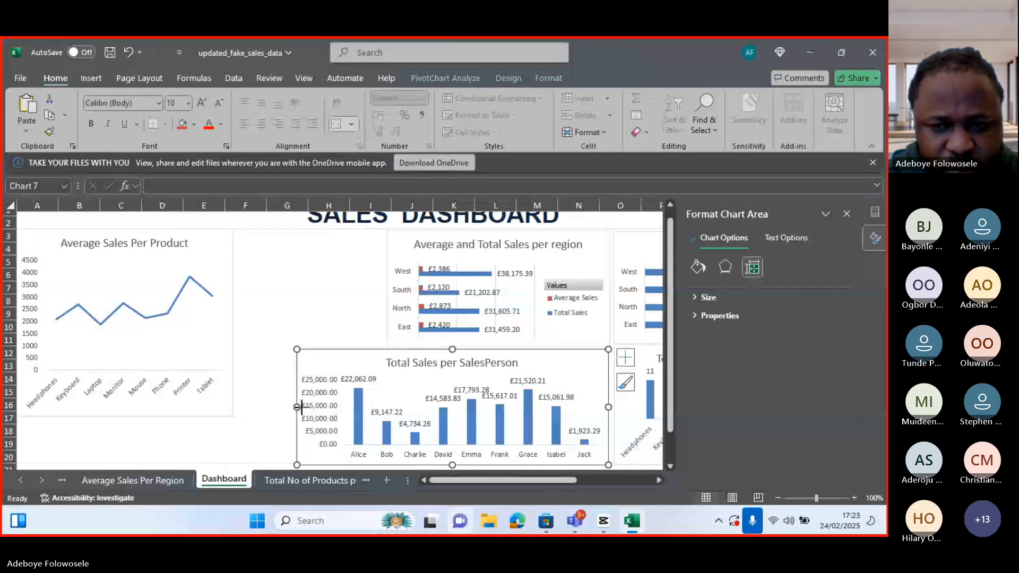
pyautogui.moveTo(296, 407); pyautogui.dragTo(388, 407)
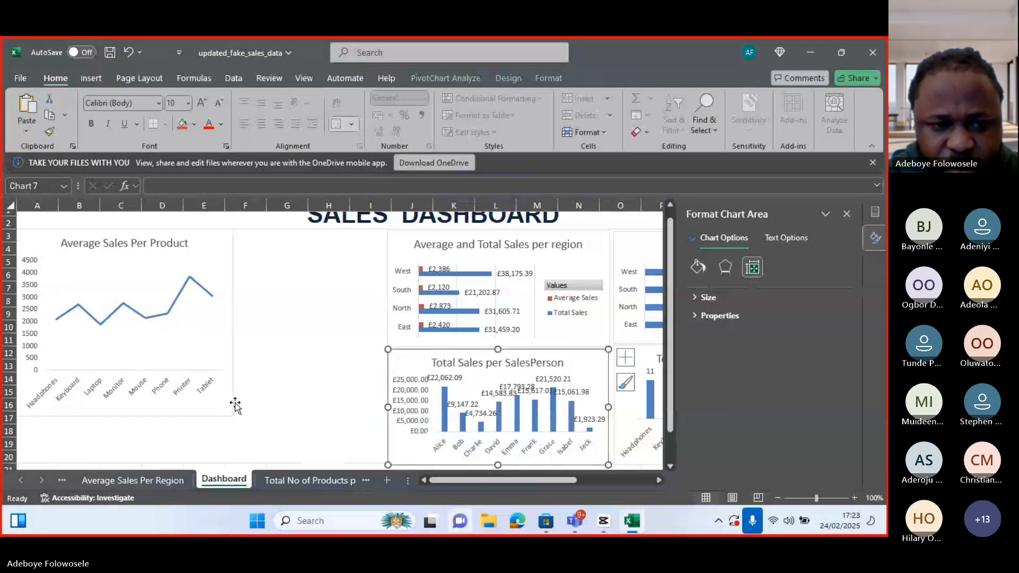
# Move the Average Sales Per Product chart beside the region chart and shorten its height to match
pyautogui.click(172, 364)
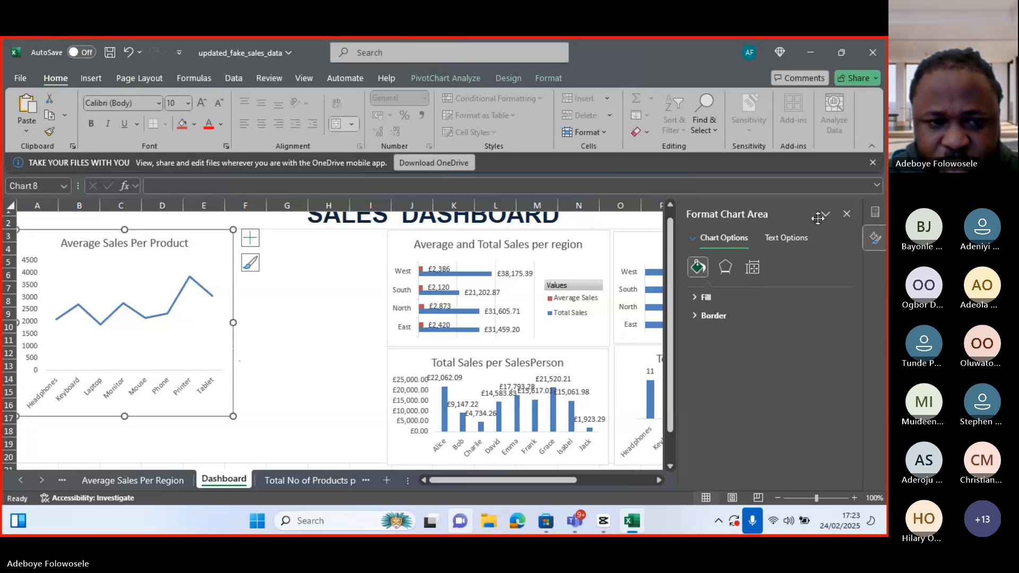
pyautogui.click(846, 216)
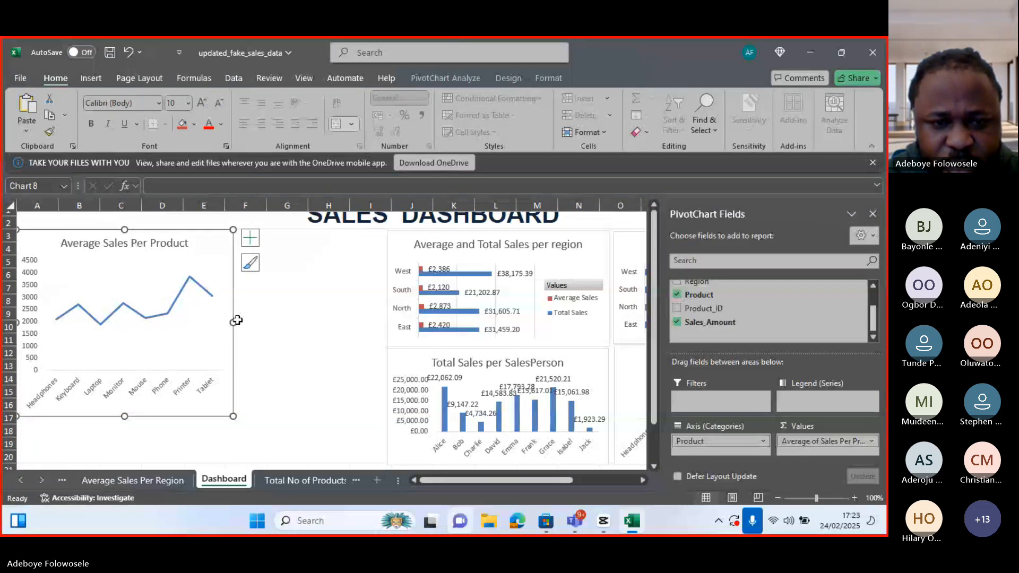
pyautogui.moveTo(236, 320); pyautogui.dragTo(382, 303)
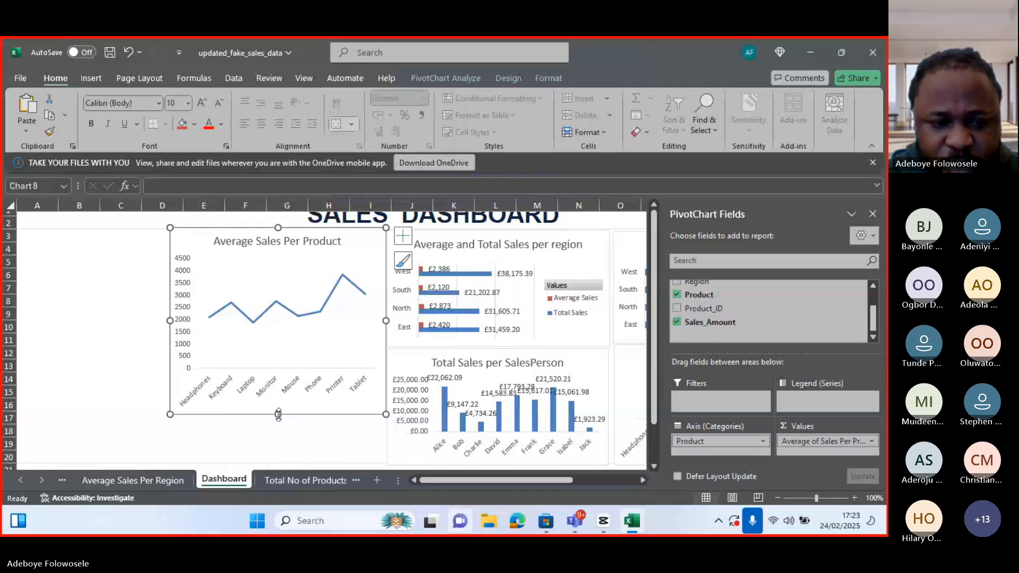
pyautogui.moveTo(278, 414); pyautogui.dragTo(278, 349)
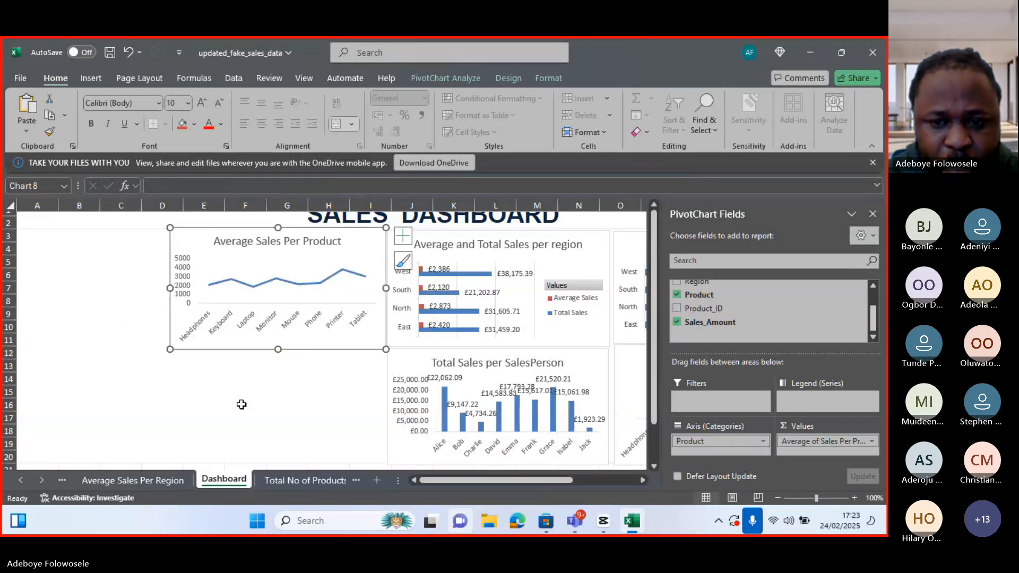
# Switch through the sheets to the Sales Data sheet
pyautogui.click(304, 484)
pyautogui.click(315, 483)
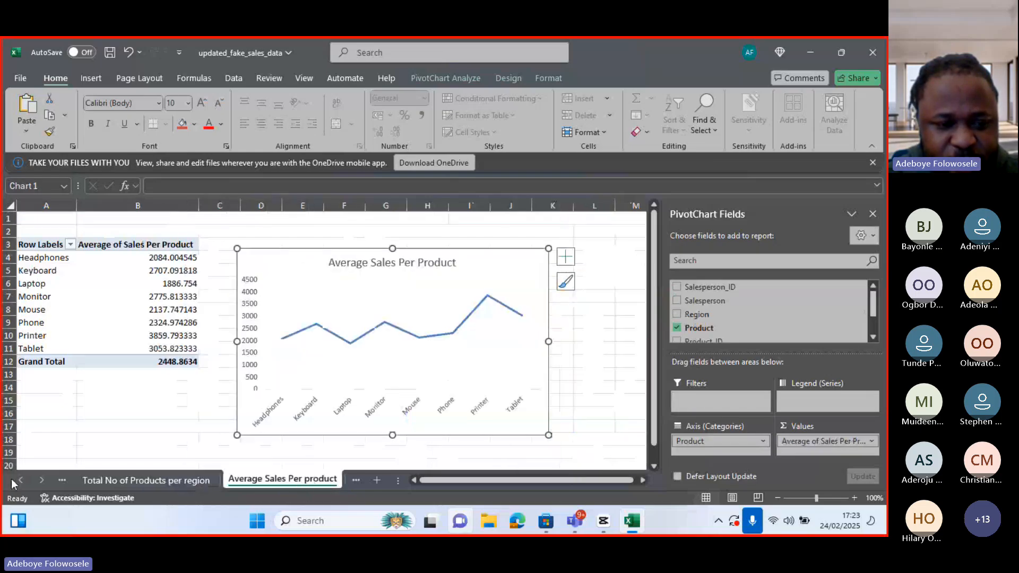
pyautogui.click(40, 481)
pyautogui.click(224, 479)
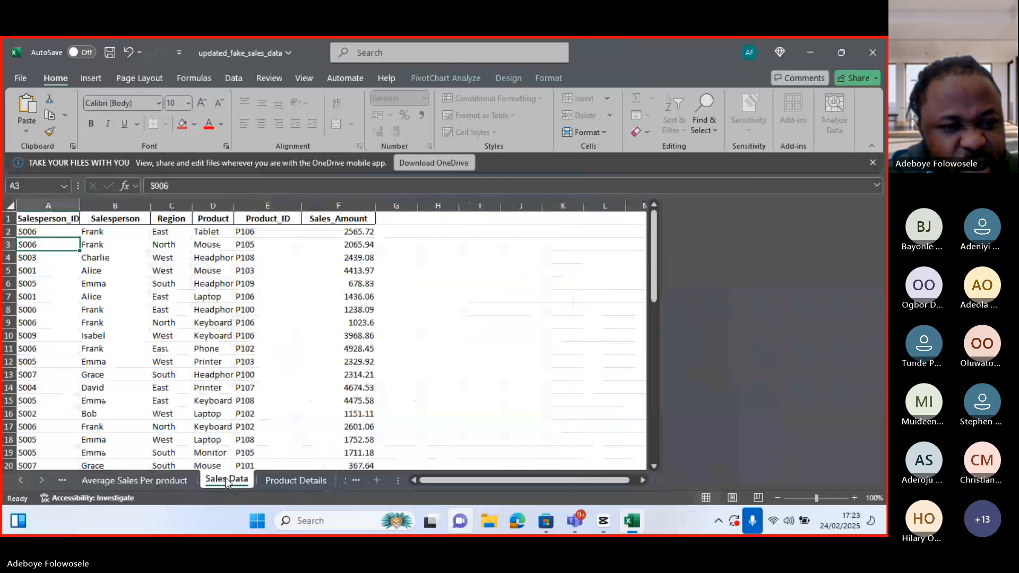
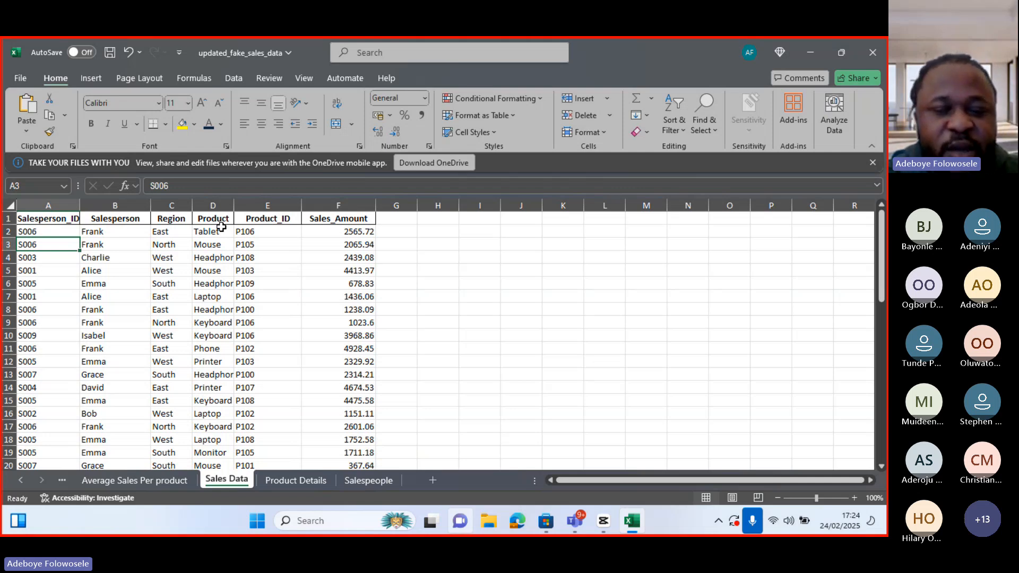
# Insert a PivotTable from the sales data range on a new worksheet
pyautogui.click(94, 81)
pyautogui.click(43, 132)
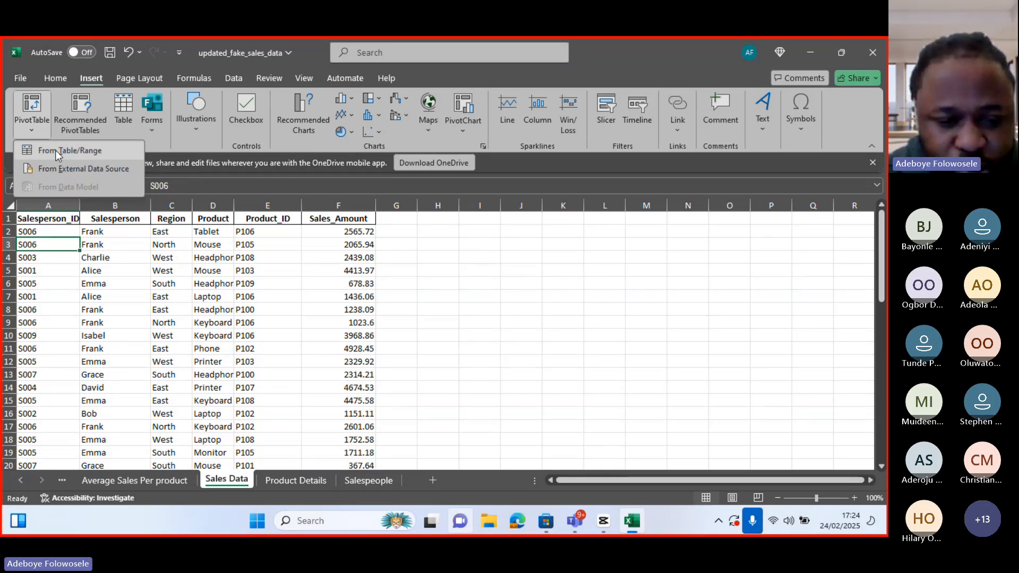
pyautogui.click(55, 150)
pyautogui.click(532, 390)
# Rename the new pivot sheet as No of Times Attended
pyautogui.rightClick(216, 487)
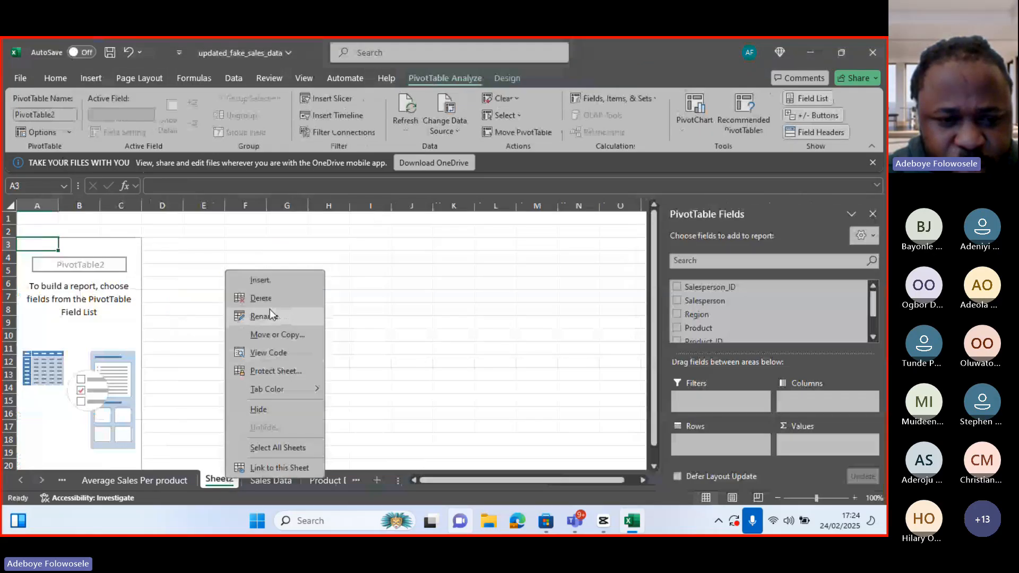
pyautogui.click(260, 316)
pyautogui.write('No')
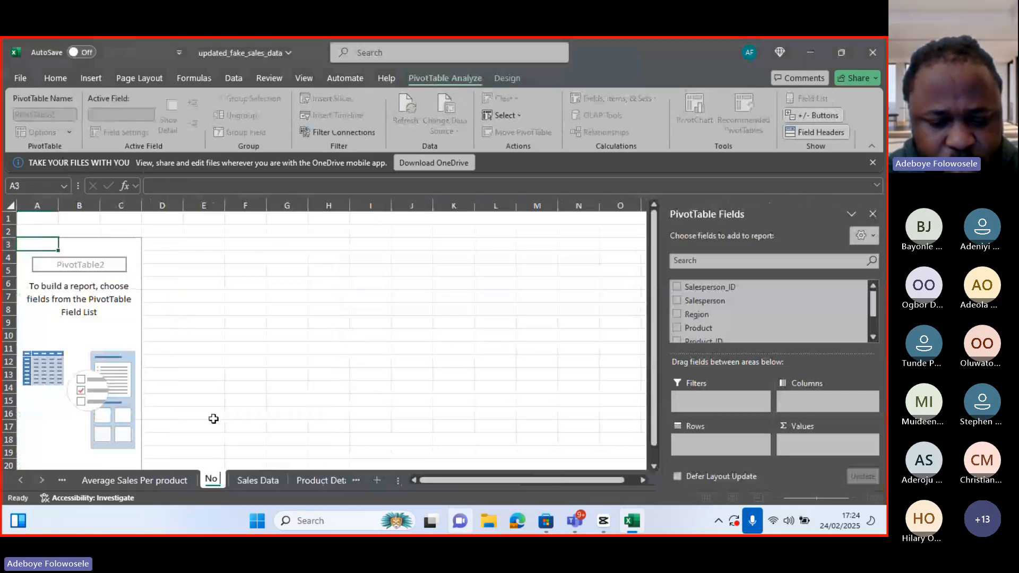
pyautogui.write(' of')
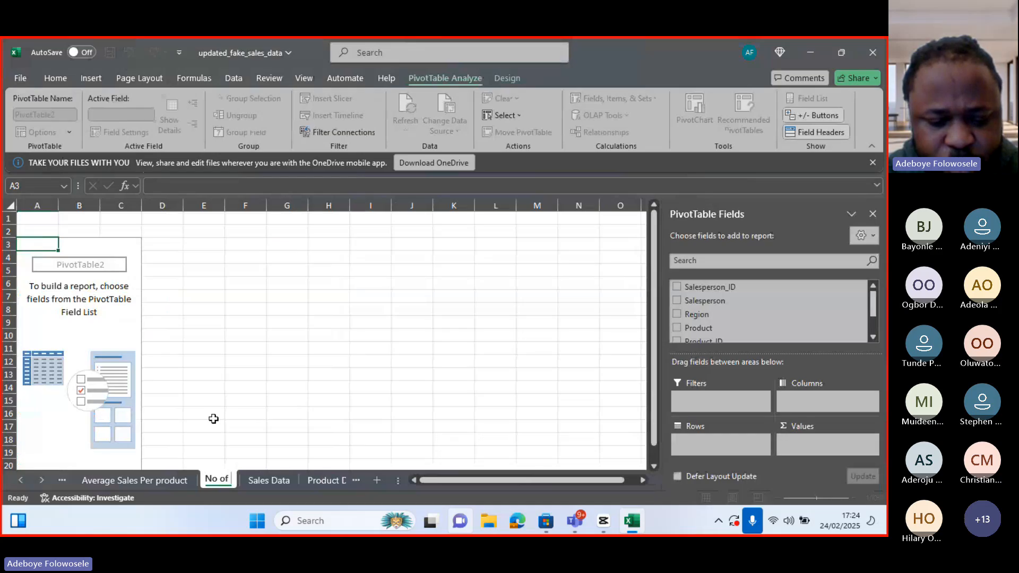
pyautogui.write(' Times')
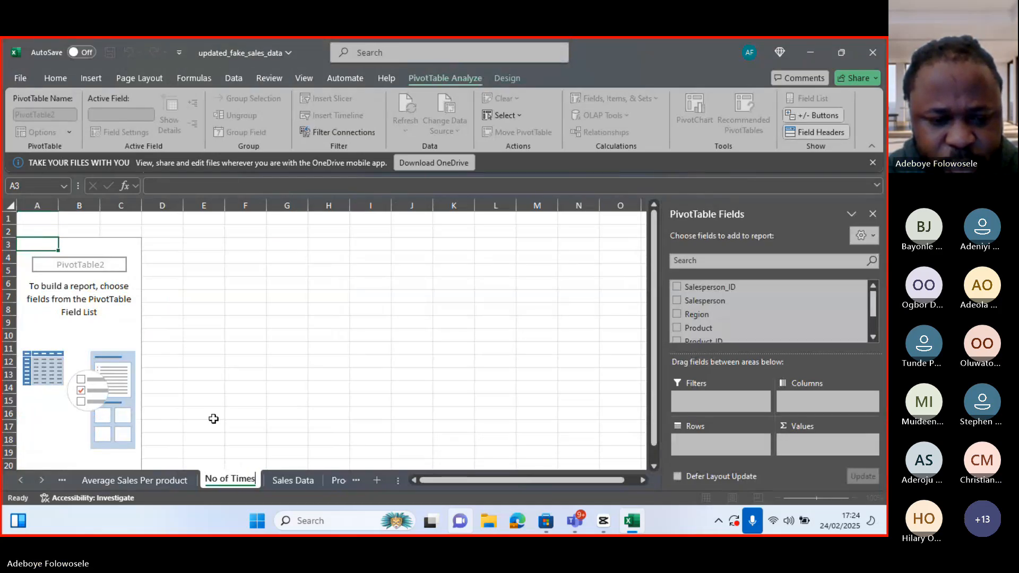
pyautogui.write(' Attend')
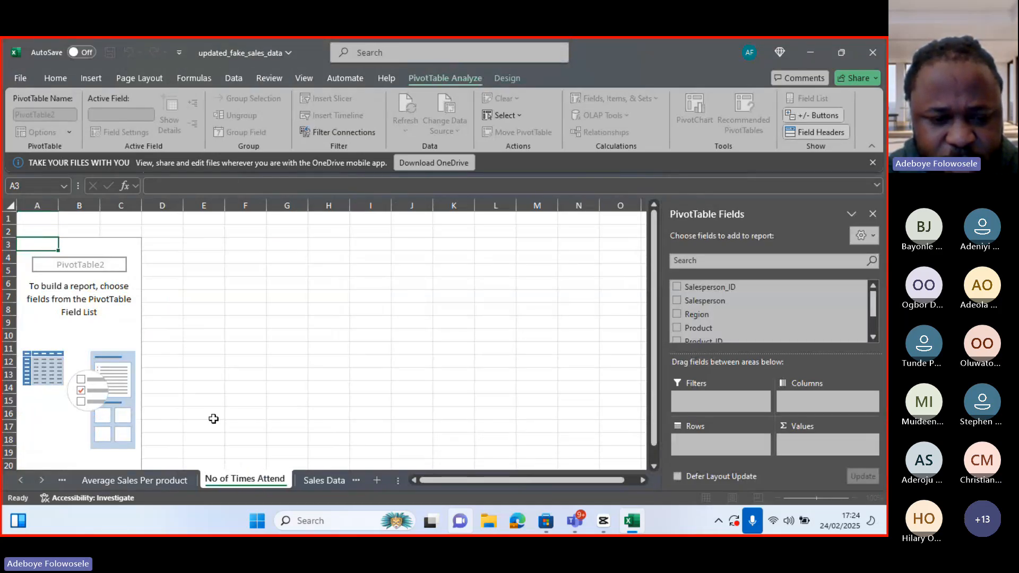
pyautogui.write('ed to')
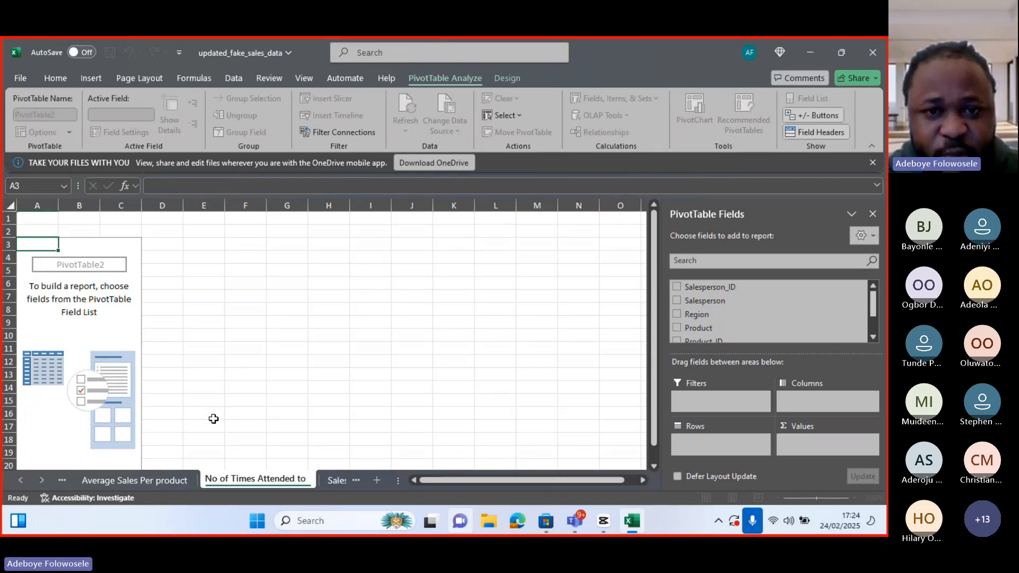
pyautogui.write(' Custome')
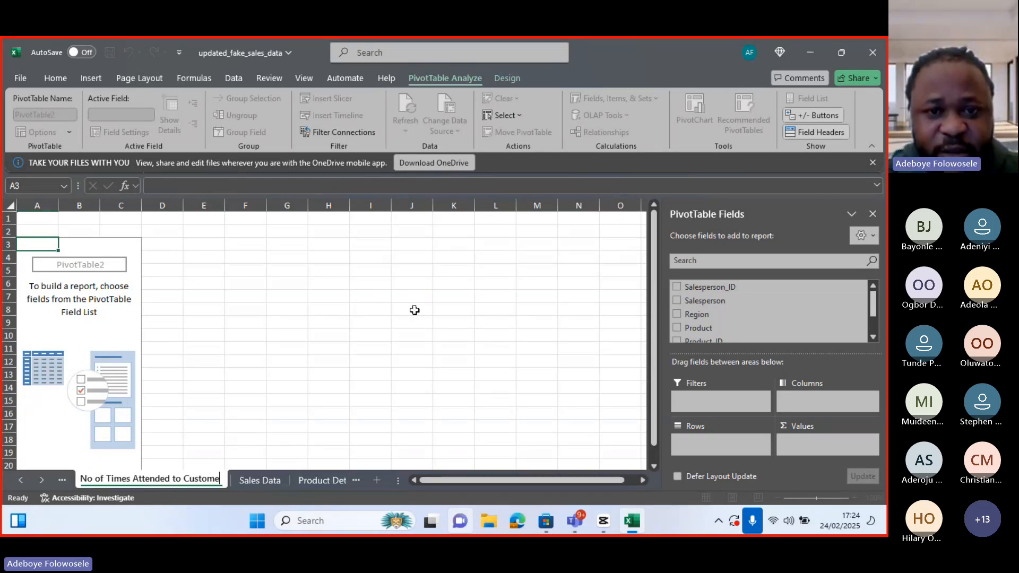
pyautogui.click(476, 133)
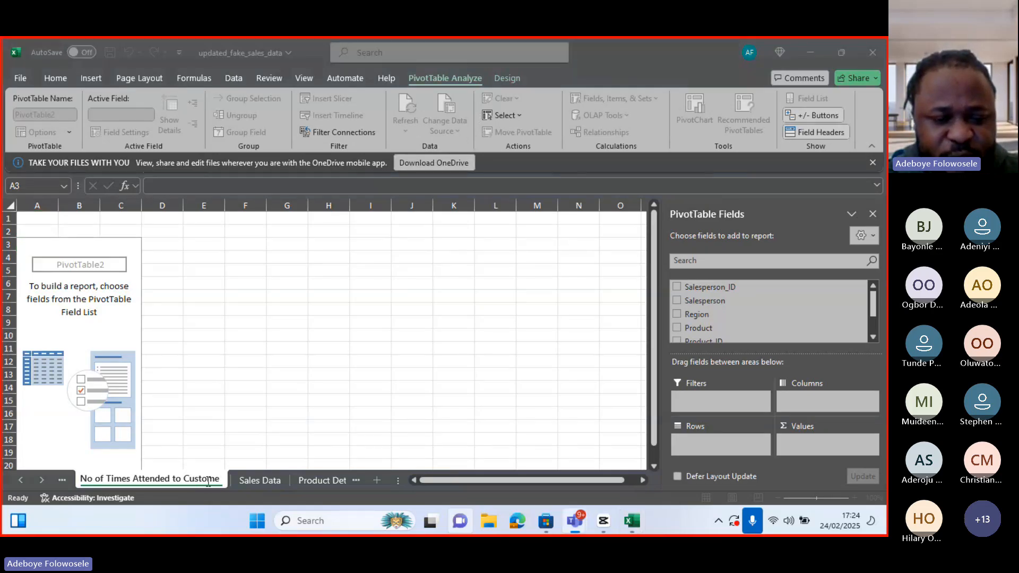
pyautogui.click(208, 480)
pyautogui.press('BackSpace')
pyautogui.press('BackSpace')
pyautogui.press('BackSpace')
pyautogui.press('BackSpace')
pyautogui.press('BackSpace')
pyautogui.press('BackSpace')
pyautogui.press('BackSpace')
pyautogui.press('BackSpace')
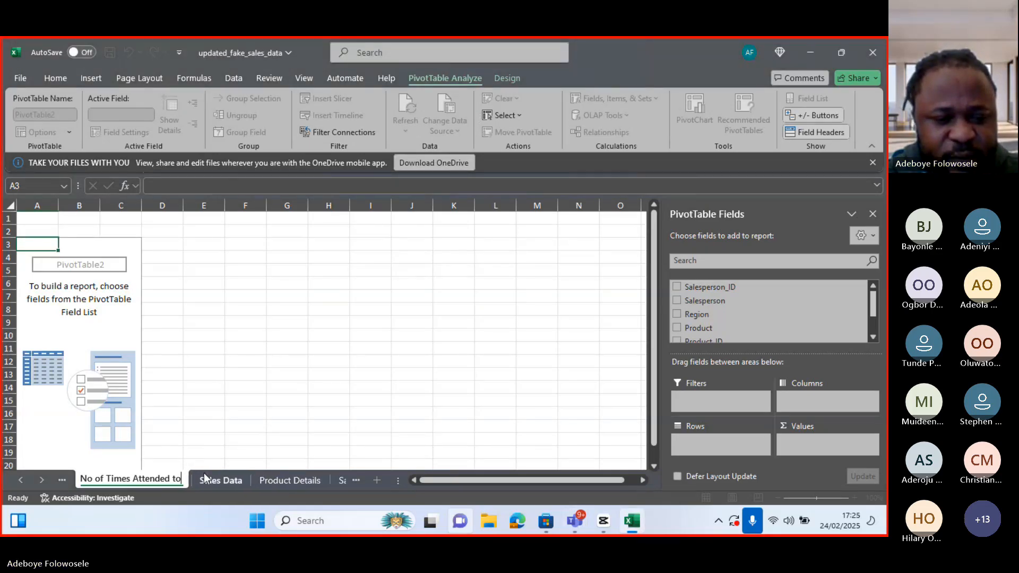
pyautogui.press('BackSpace')
pyautogui.press('BackSpace')
pyautogui.write('sal')
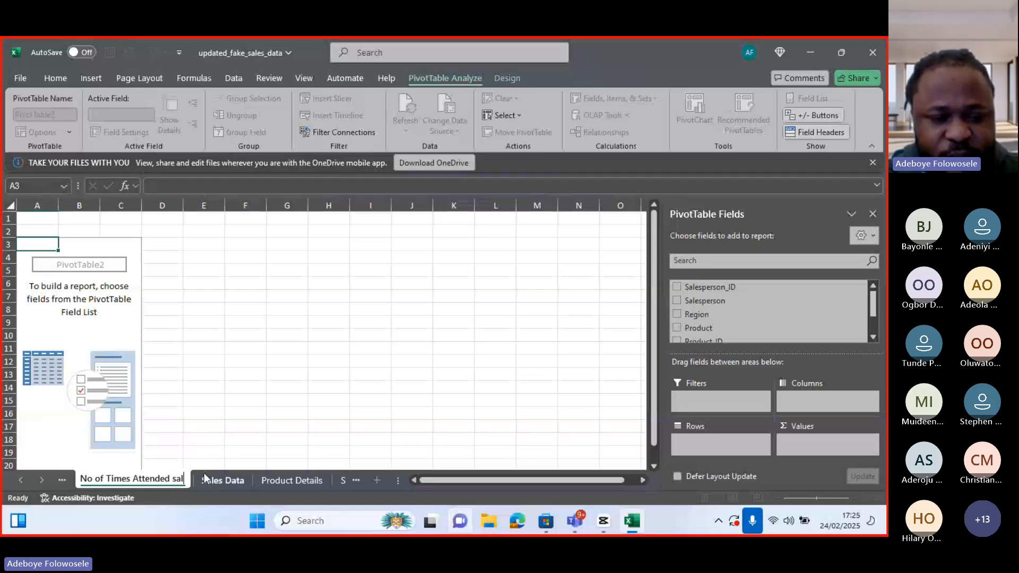
pyautogui.write('es were')
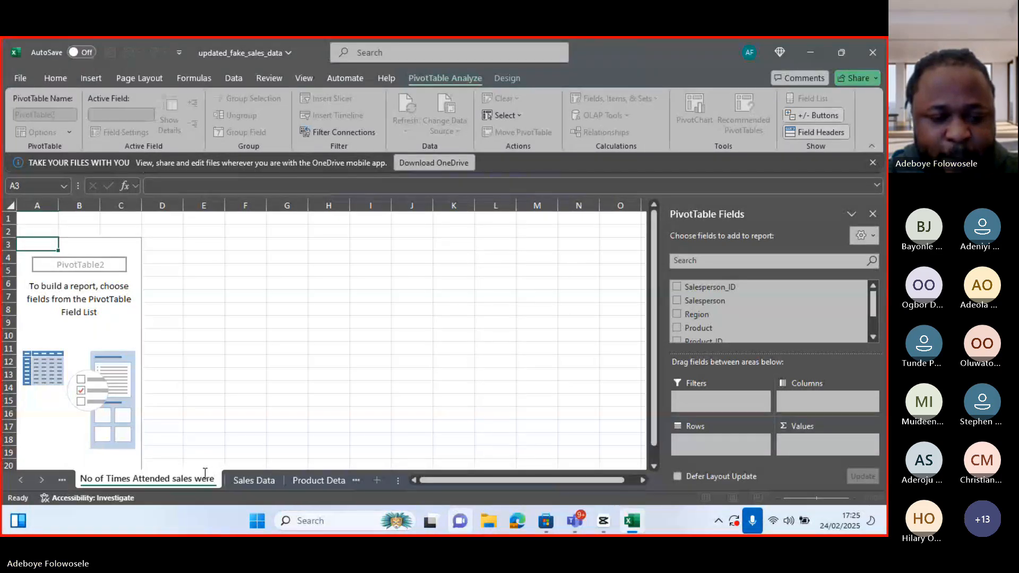
pyautogui.press('BackSpace')
pyautogui.press('BackSpace')
pyautogui.press('BackSpace')
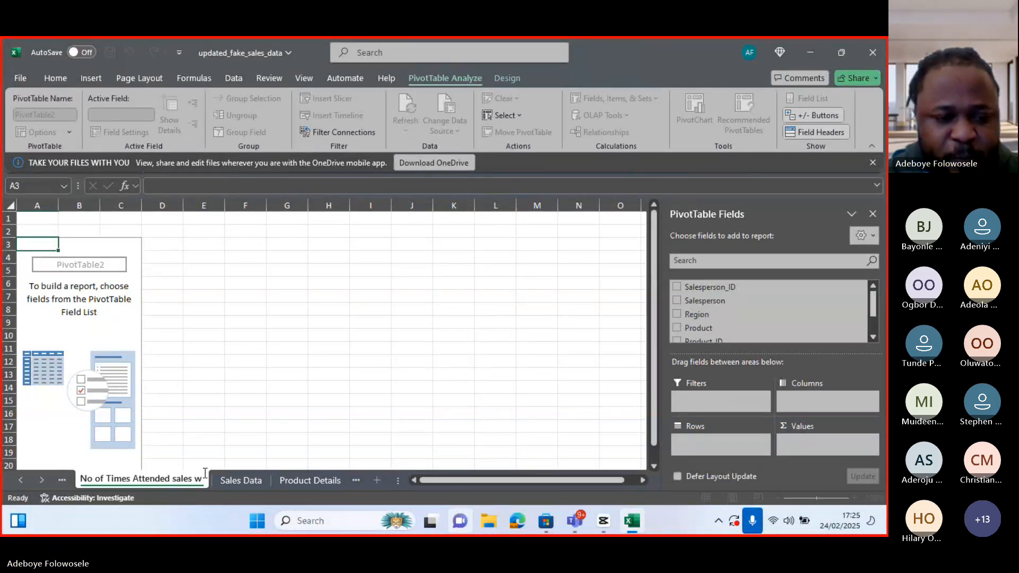
pyautogui.press('BackSpace')
pyautogui.press('BackSpace')
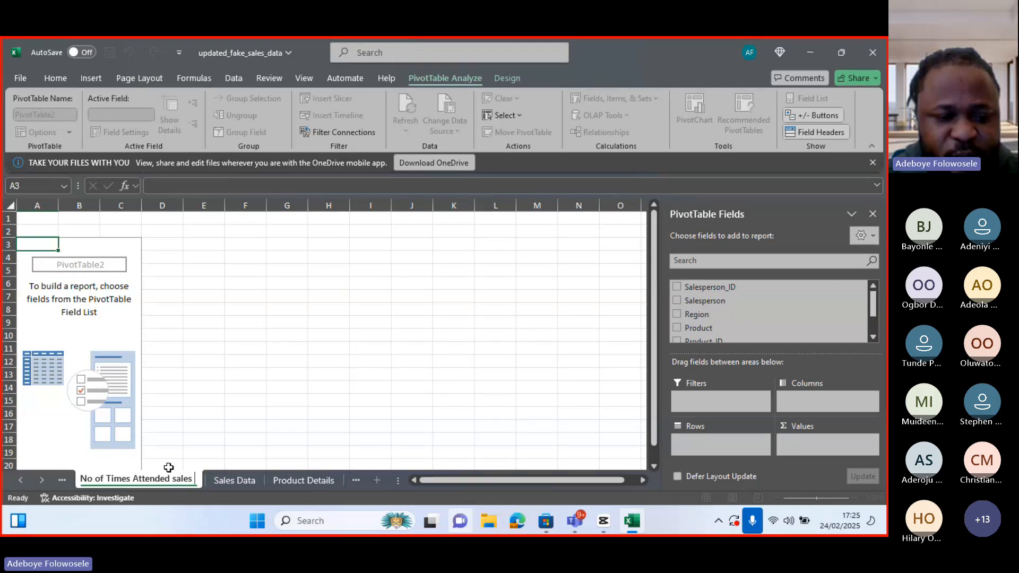
pyautogui.moveTo(171, 480); pyautogui.dragTo(195, 480)
pyautogui.press('BackSpace')
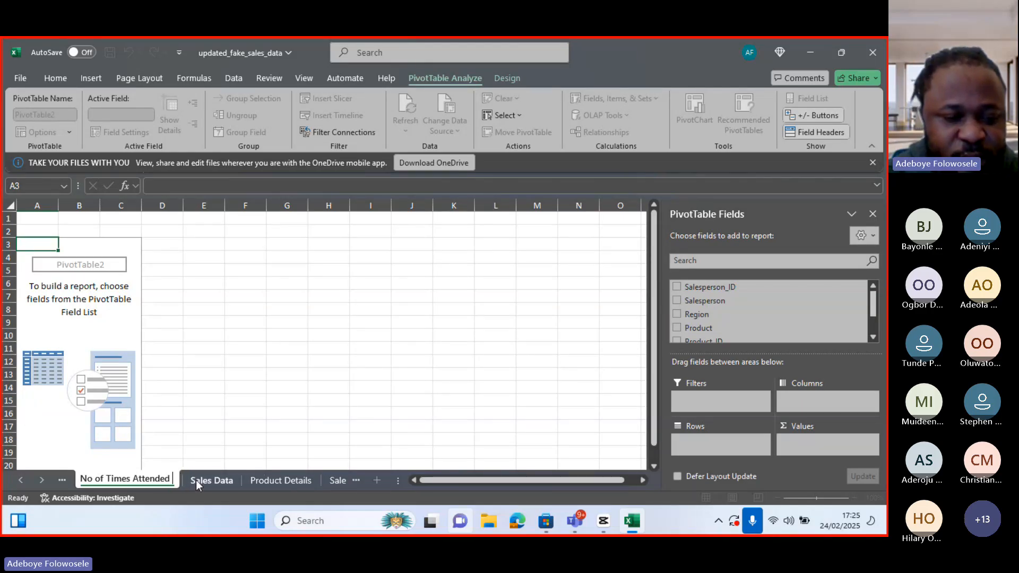
pyautogui.press('Return')
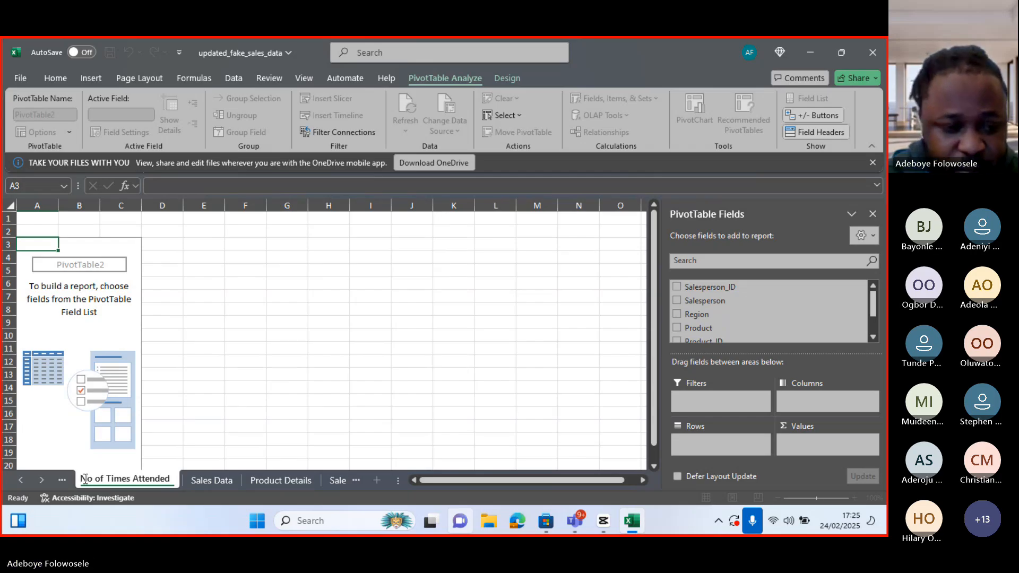
# Rename the sheet as Sales no of Times Attended
pyautogui.write('sales')
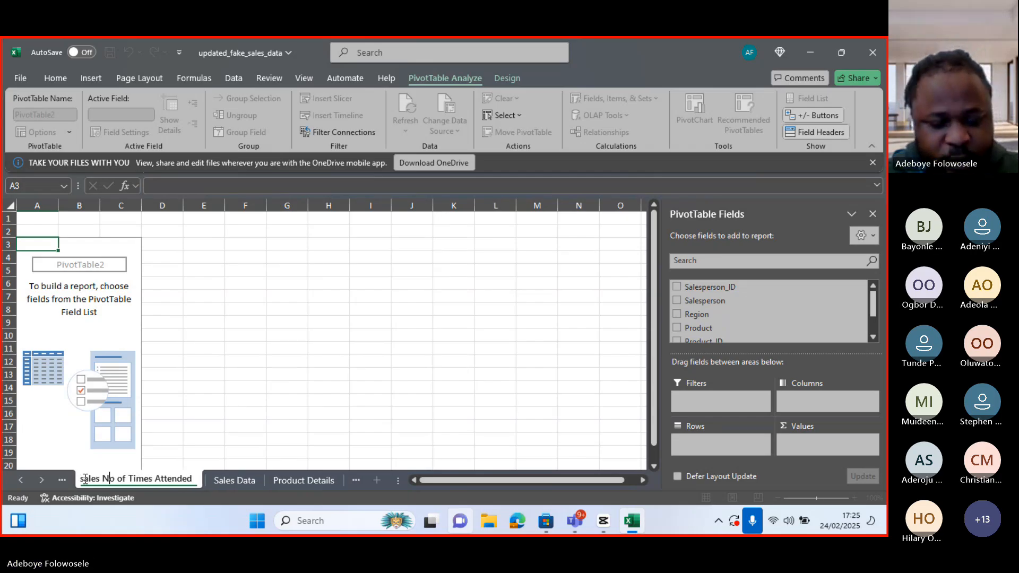
pyautogui.press('BackSpace')
pyautogui.write('n')
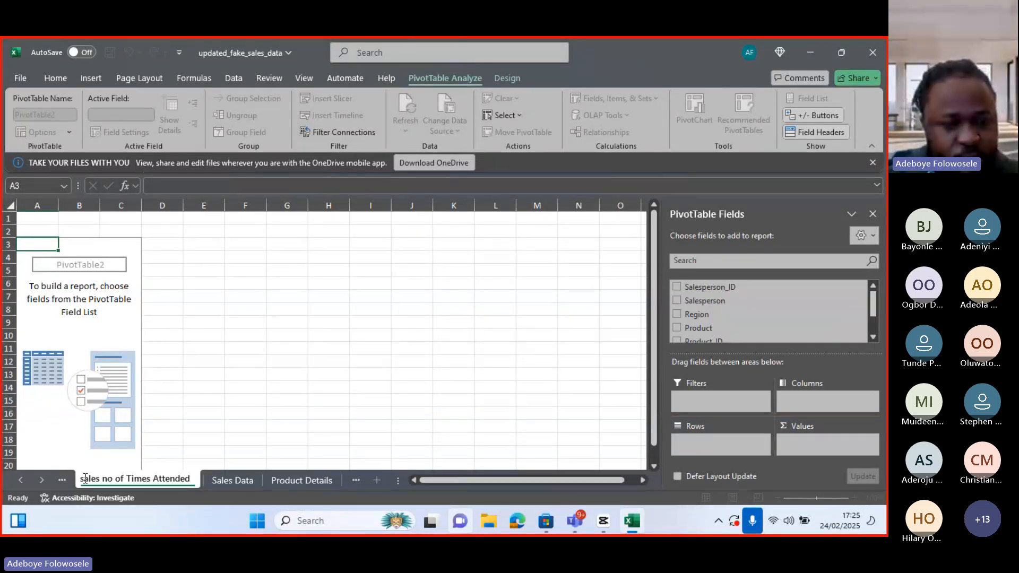
pyautogui.press('BackSpace')
pyautogui.write('S')
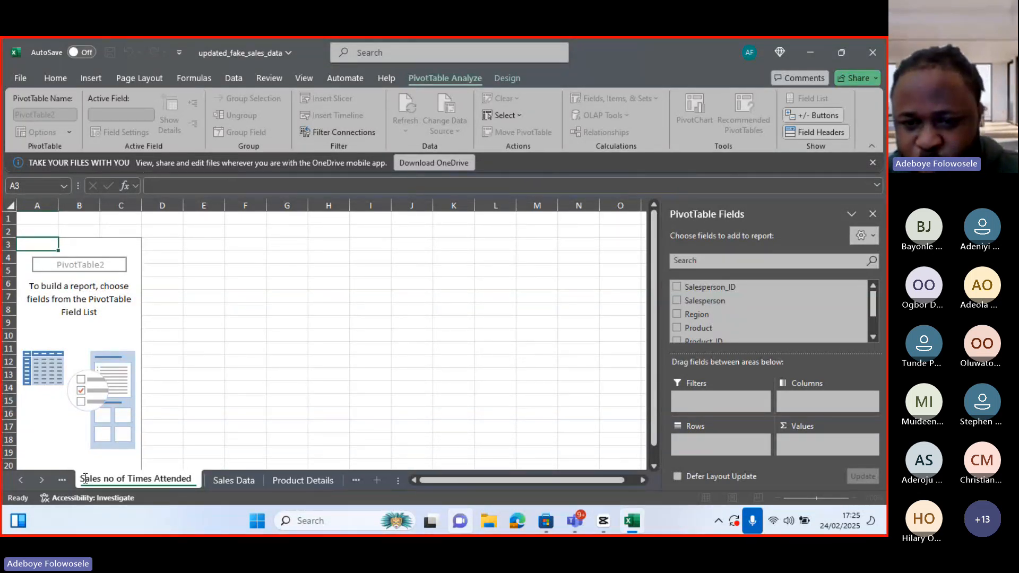
# Add Salesperson to the rows and Sales_Amount to the values of the pivot table
pyautogui.click(678, 300)
pyautogui.moveTo(874, 310); pyautogui.dragTo(881, 325)
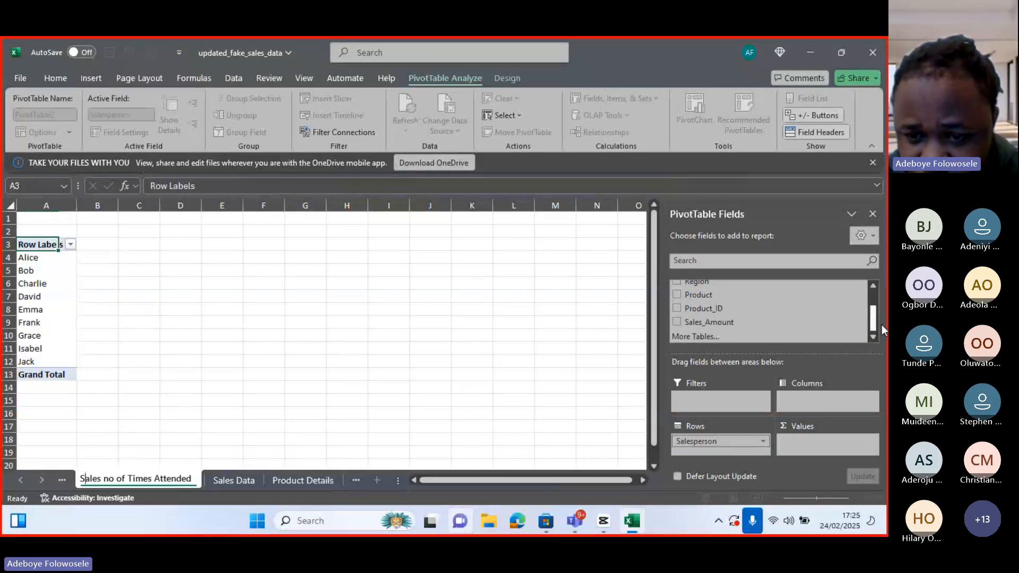
pyautogui.click(677, 323)
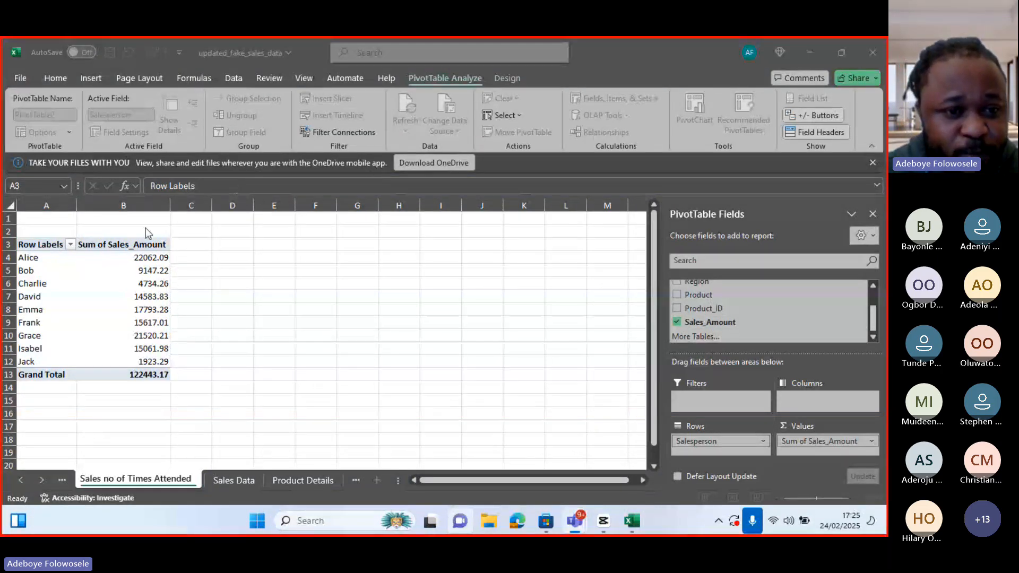
# Summarize the Sales_Amount values by Count
pyautogui.click(145, 243)
pyautogui.click(151, 244)
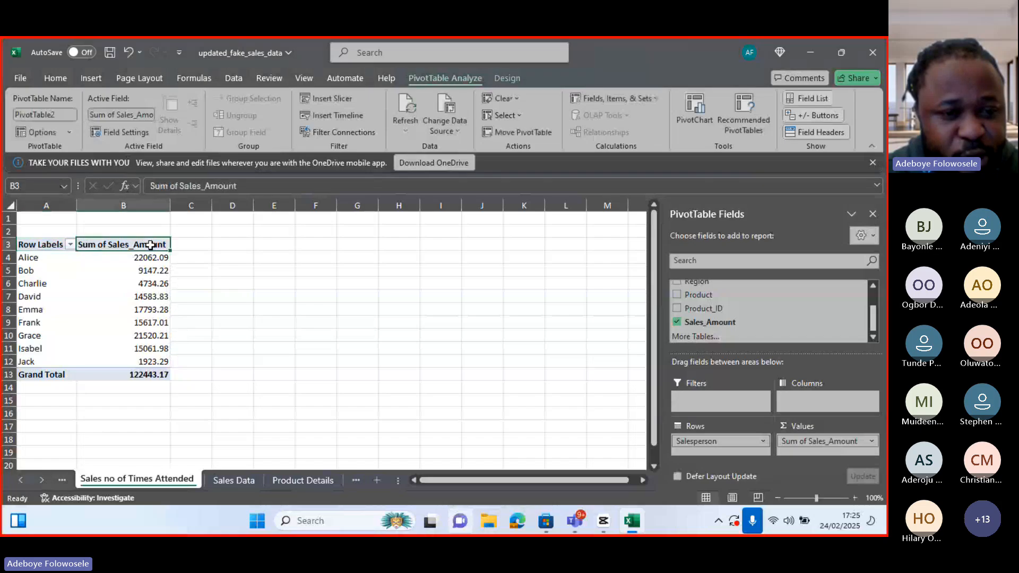
pyautogui.rightClick(152, 246)
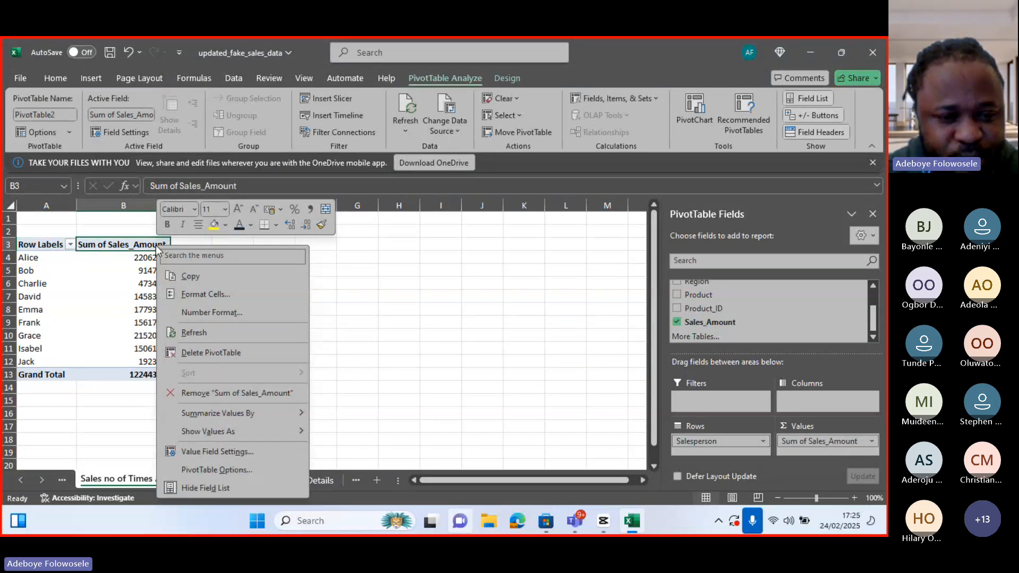
pyautogui.moveTo(270, 415)
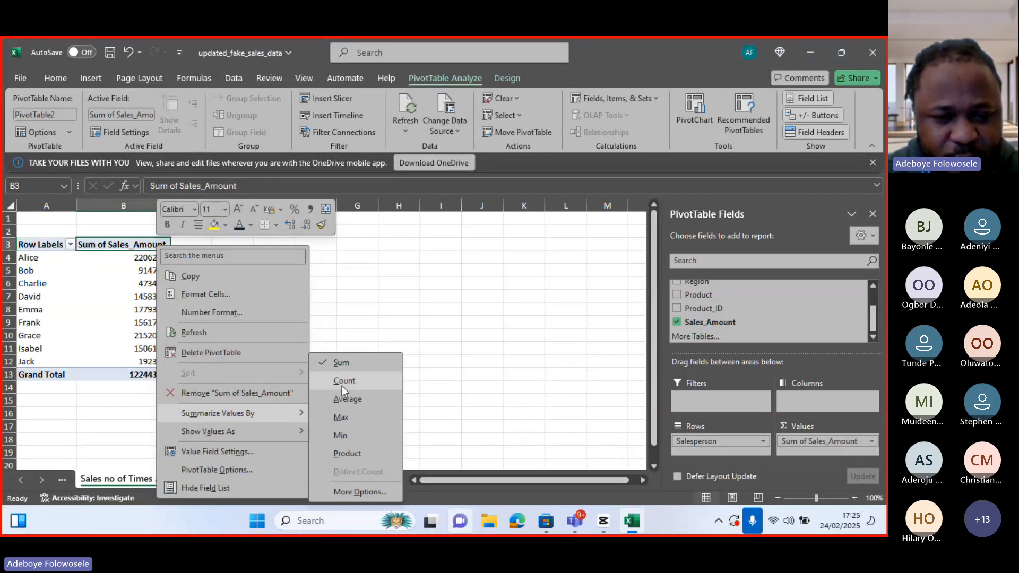
pyautogui.click(341, 386)
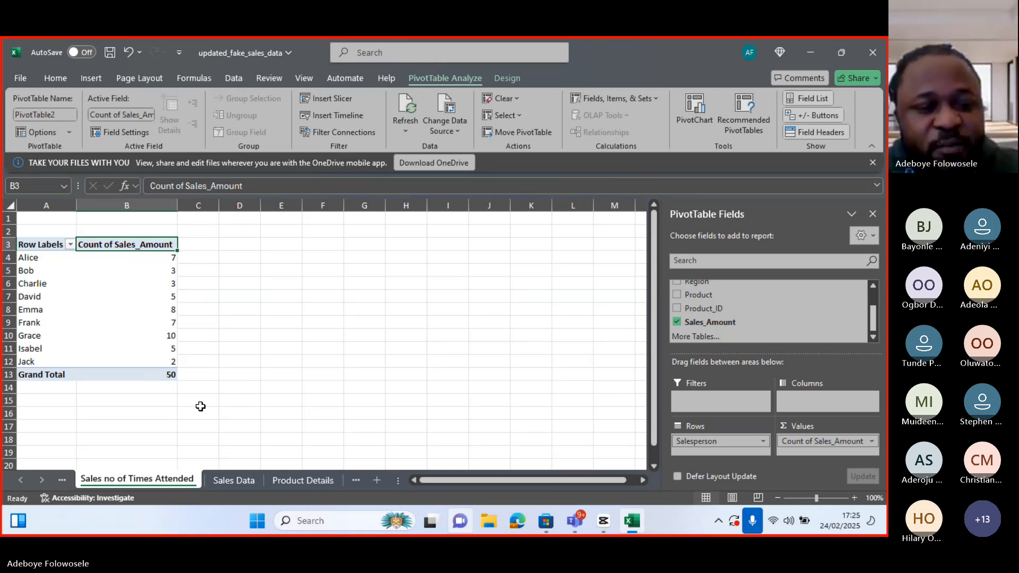
# Rename the pivot's value field as Number of Sales by Sales Person
pyautogui.doubleClick(140, 245)
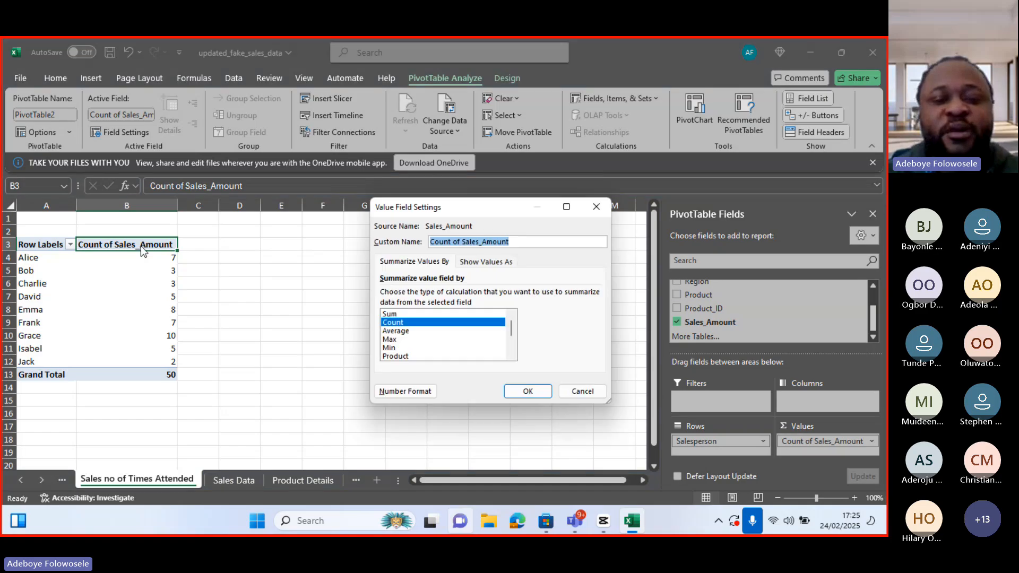
pyautogui.click(523, 243)
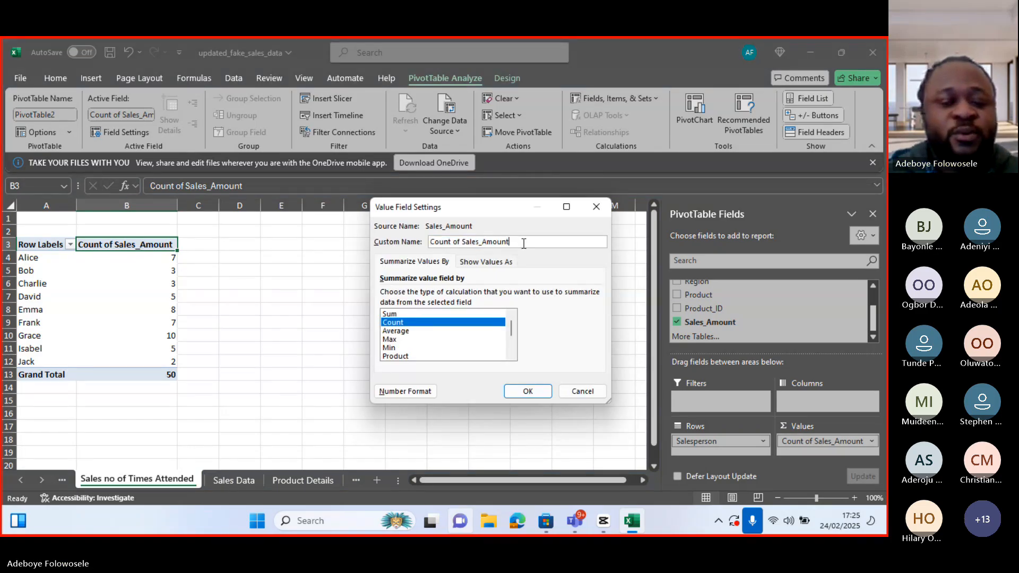
pyautogui.press('BackSpace')
pyautogui.press('BackSpace')
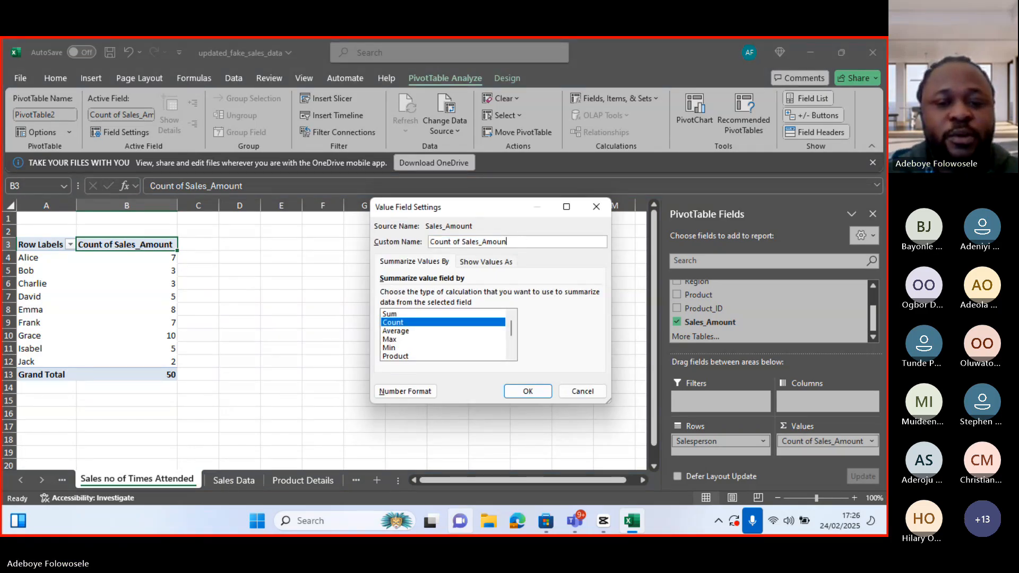
pyautogui.hotkey('ctrl', 'a')
pyautogui.press('BackSpace')
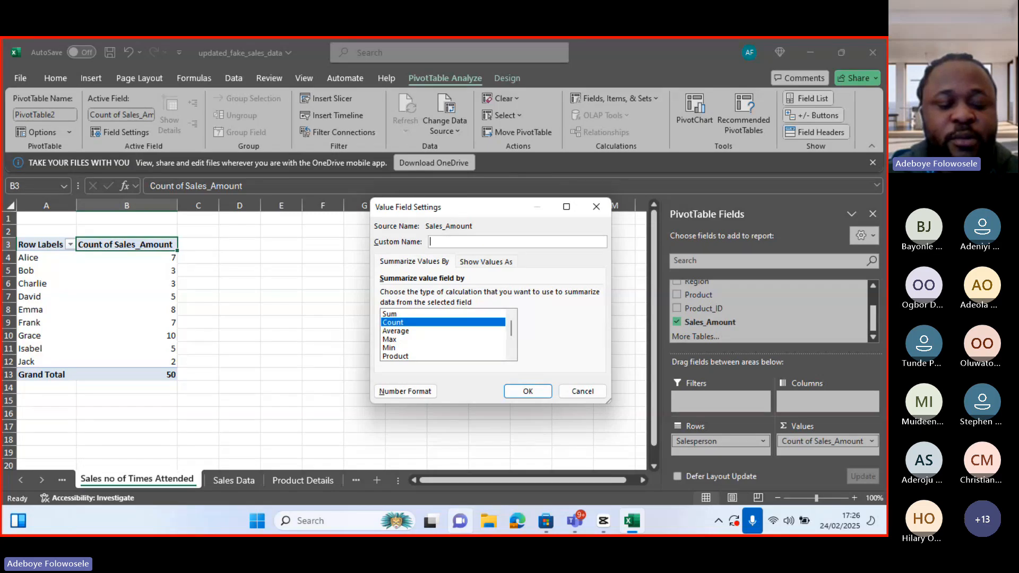
pyautogui.write('Numb')
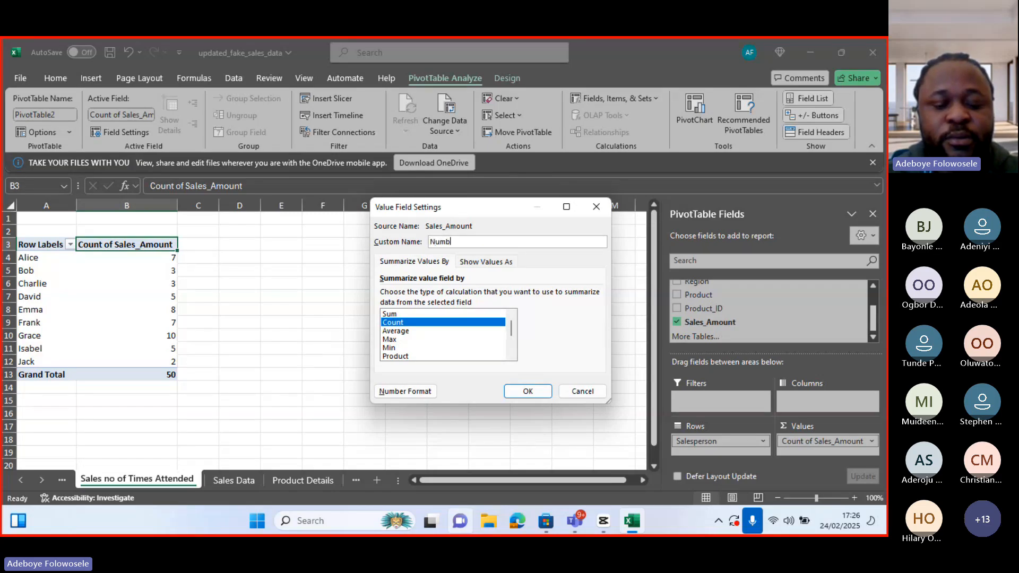
pyautogui.write('er o')
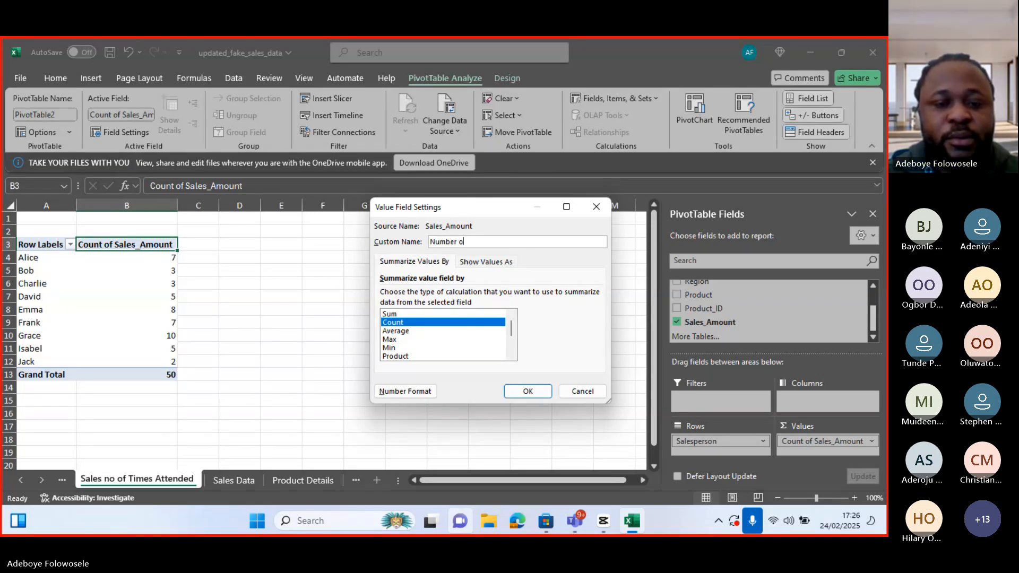
pyautogui.write('f Saes b')
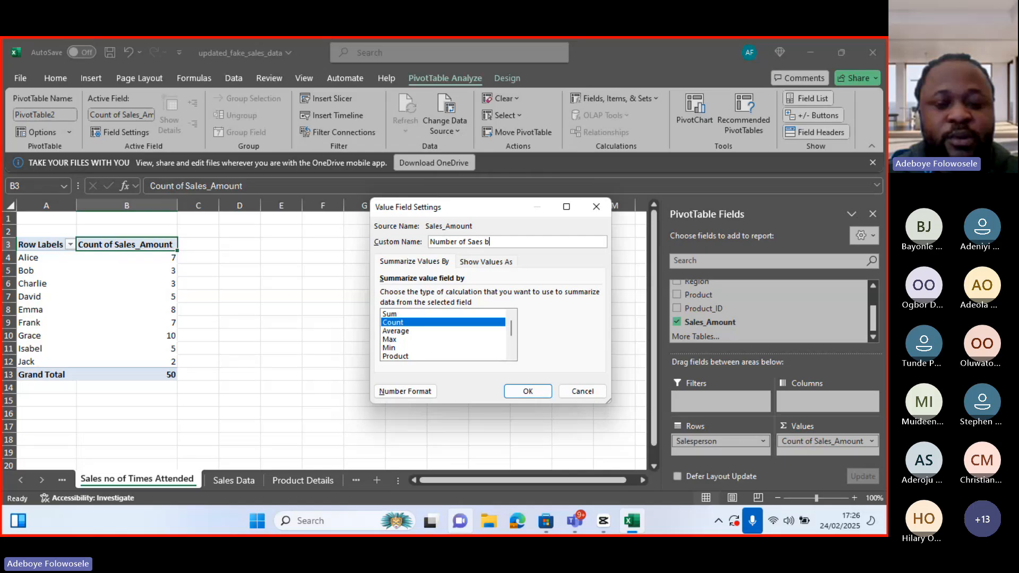
pyautogui.write('y')
pyautogui.press('BackSpace')
pyautogui.press('BackSpace')
pyautogui.press('BackSpace')
pyautogui.press('BackSpace')
pyautogui.press('BackSpace')
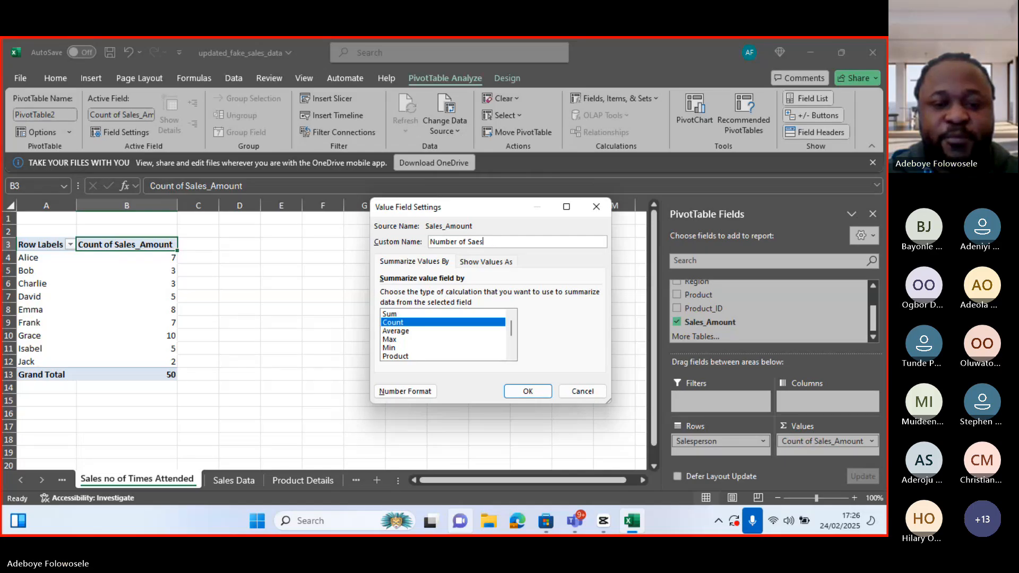
pyautogui.write('les')
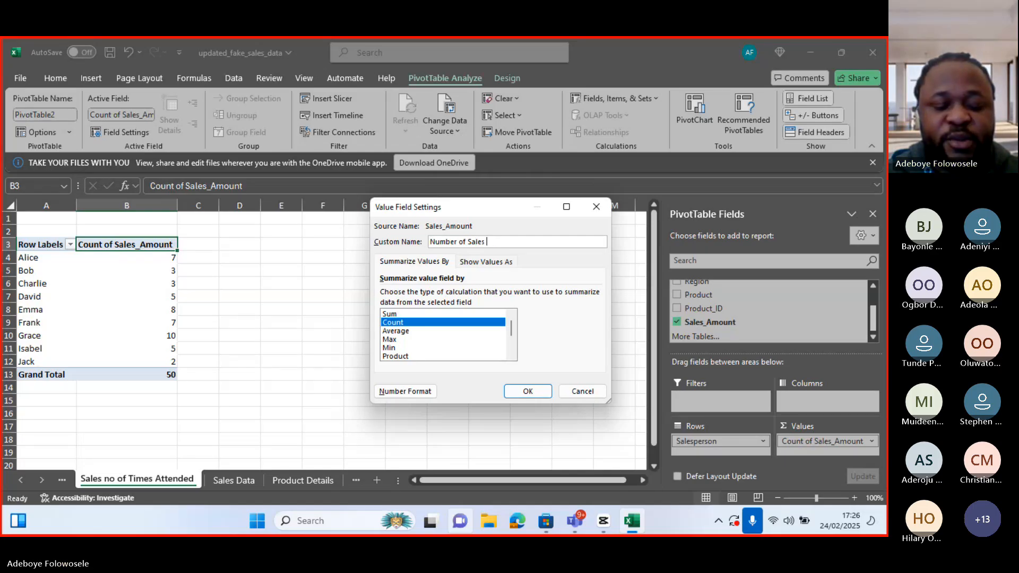
pyautogui.write(' Sales P')
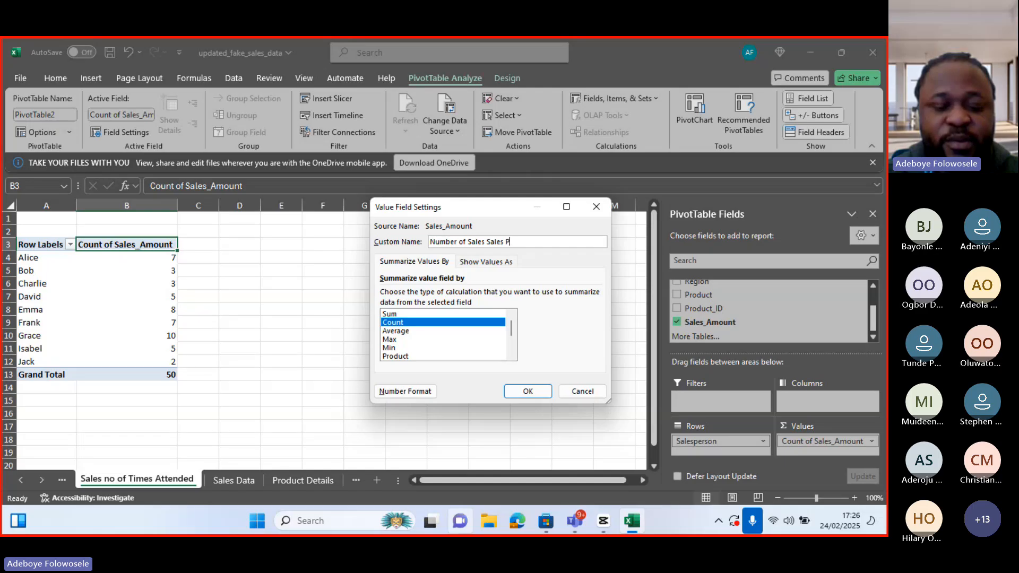
pyautogui.write('erson')
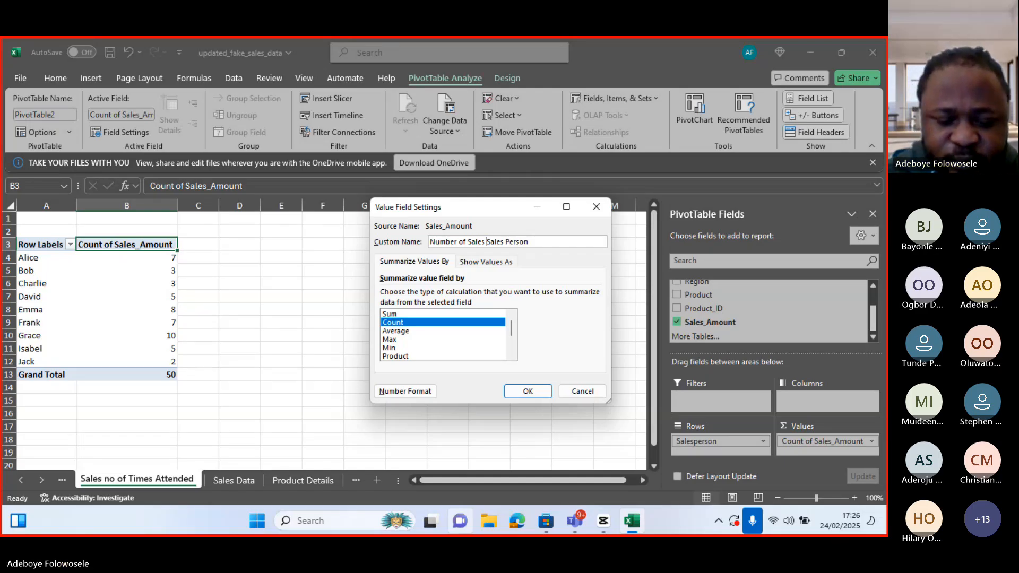
pyautogui.write('by')
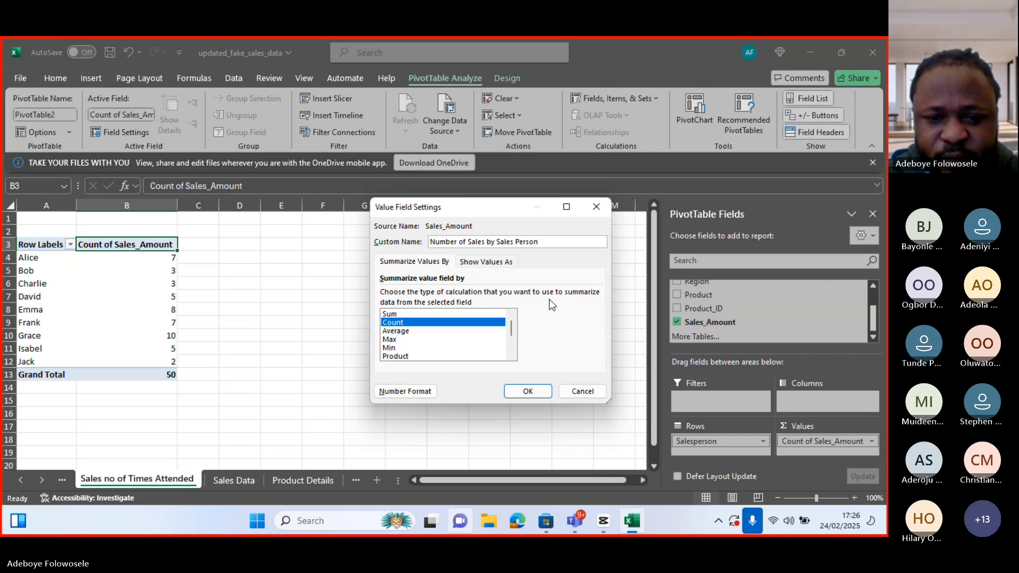
pyautogui.click(527, 393)
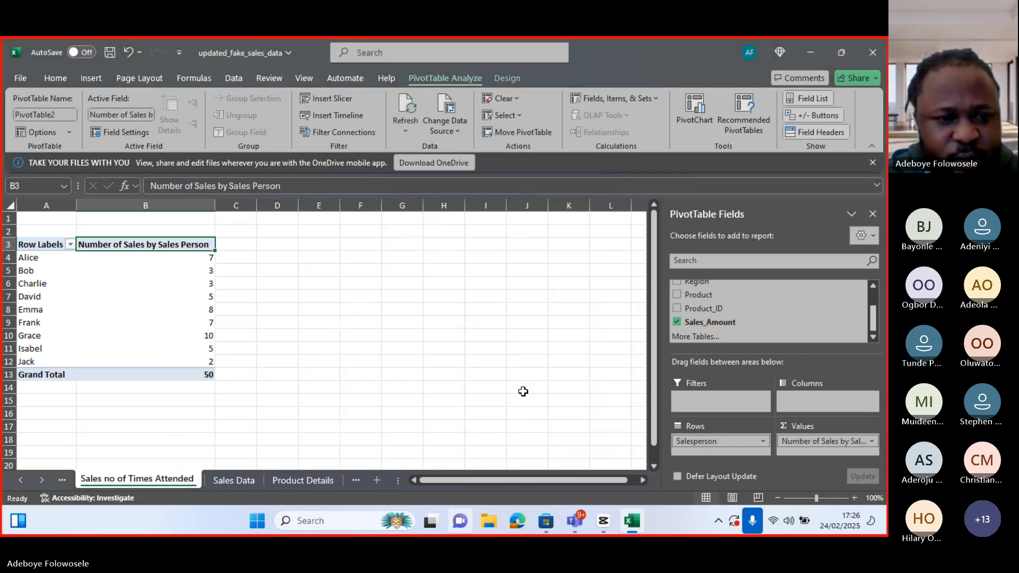
# Insert a clustered column PivotChart from the pivot table
pyautogui.click(697, 113)
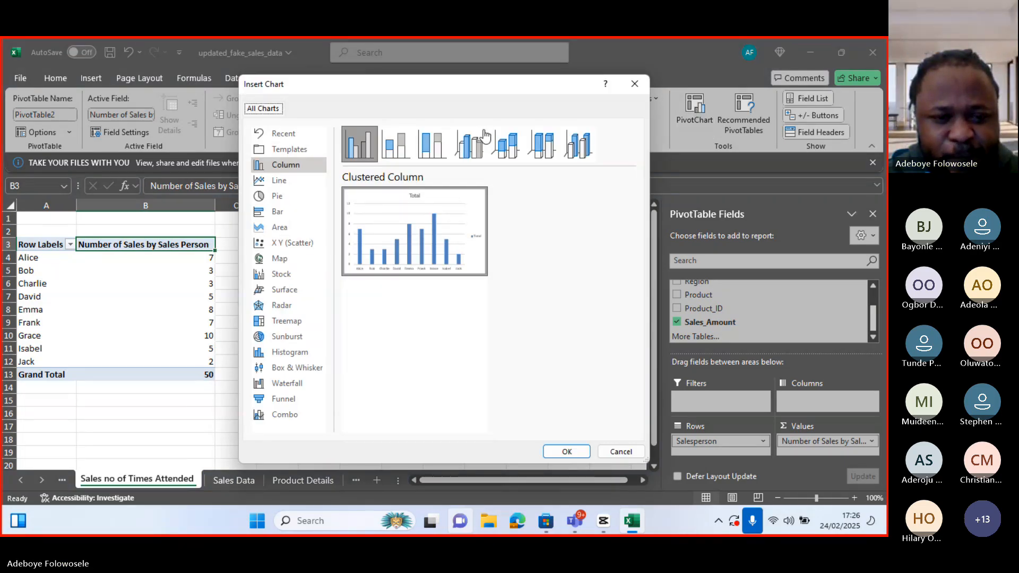
pyautogui.click(298, 353)
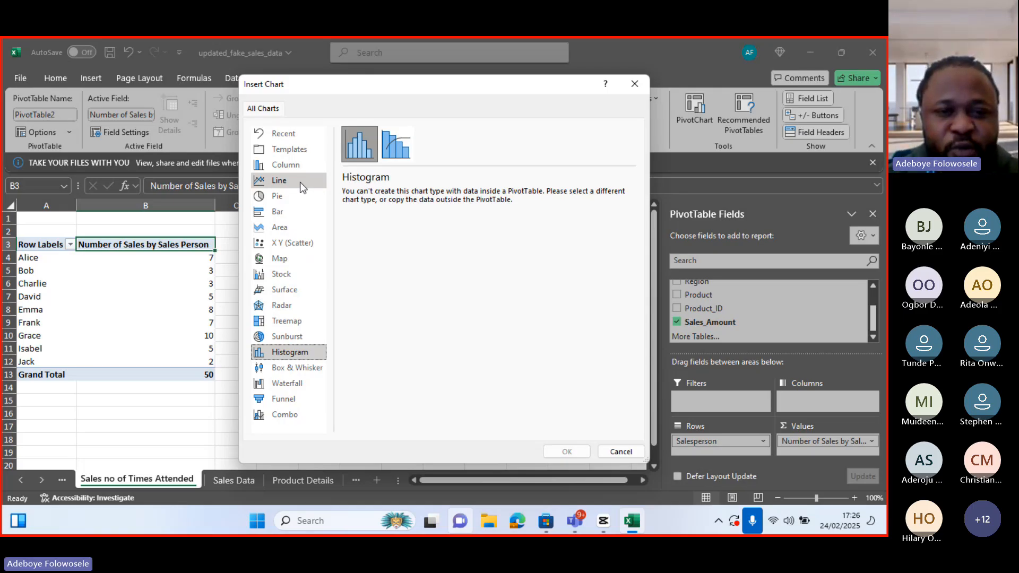
pyautogui.click(299, 166)
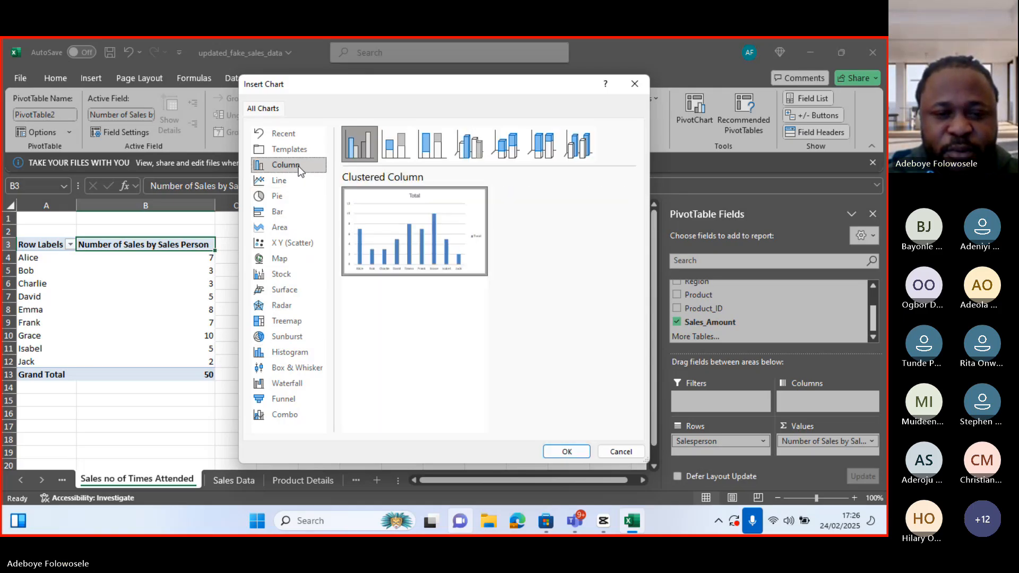
pyautogui.click(578, 454)
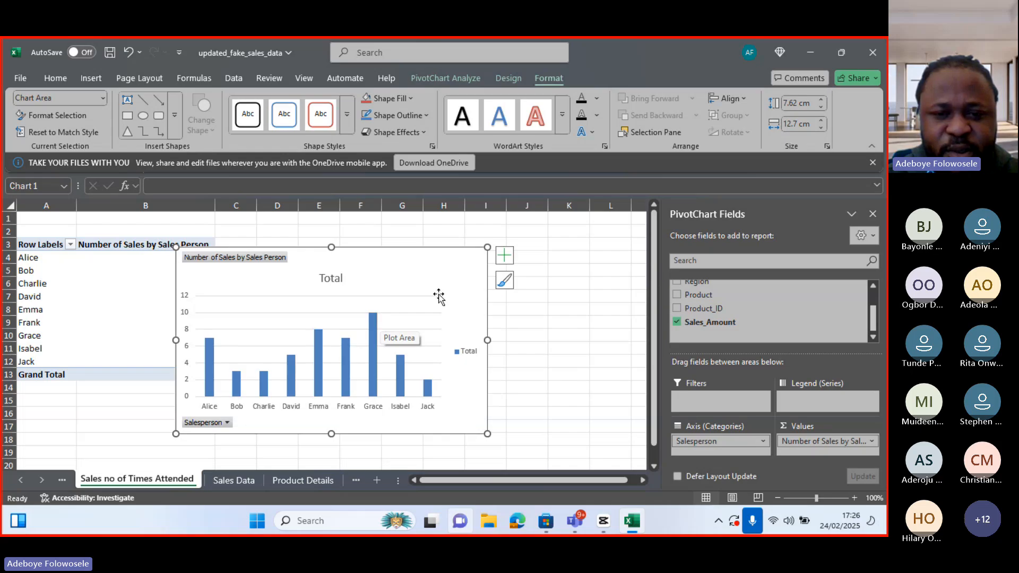
# Remove the gridlines and legend from the chart
pyautogui.click(504, 255)
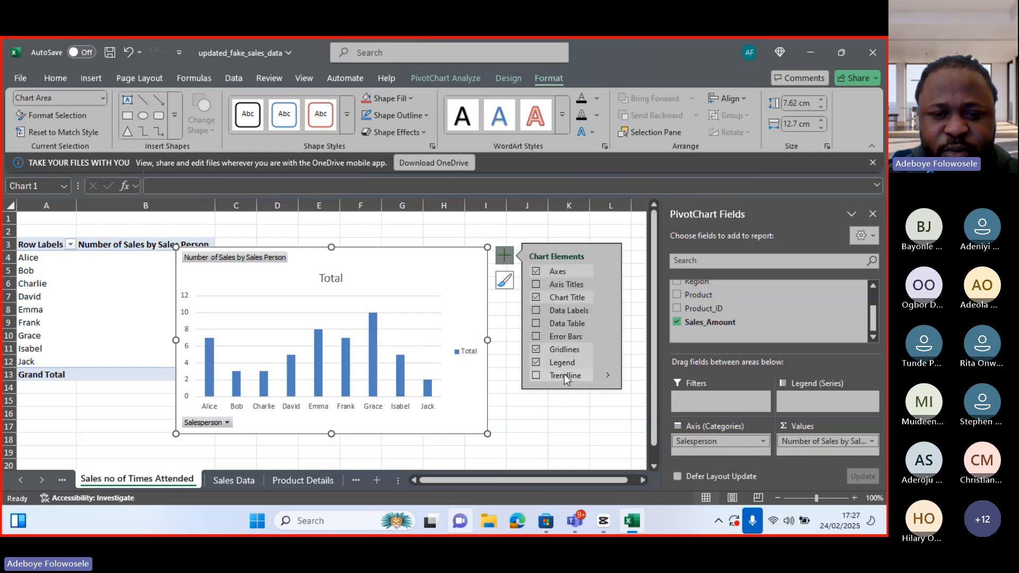
pyautogui.click(537, 349)
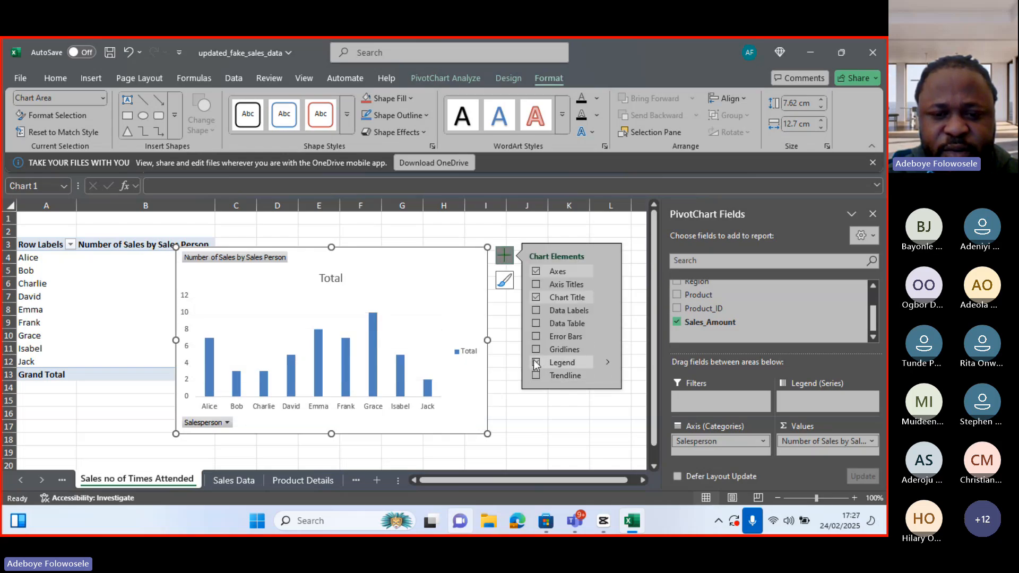
pyautogui.click(536, 363)
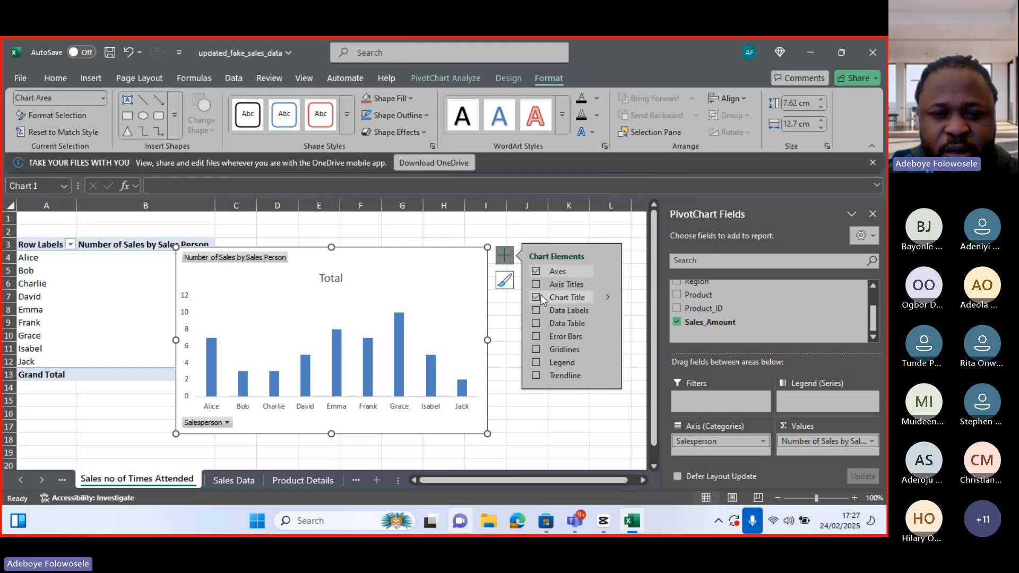
# Add data labels to the chart and hide its primary vertical axis
pyautogui.click(536, 310)
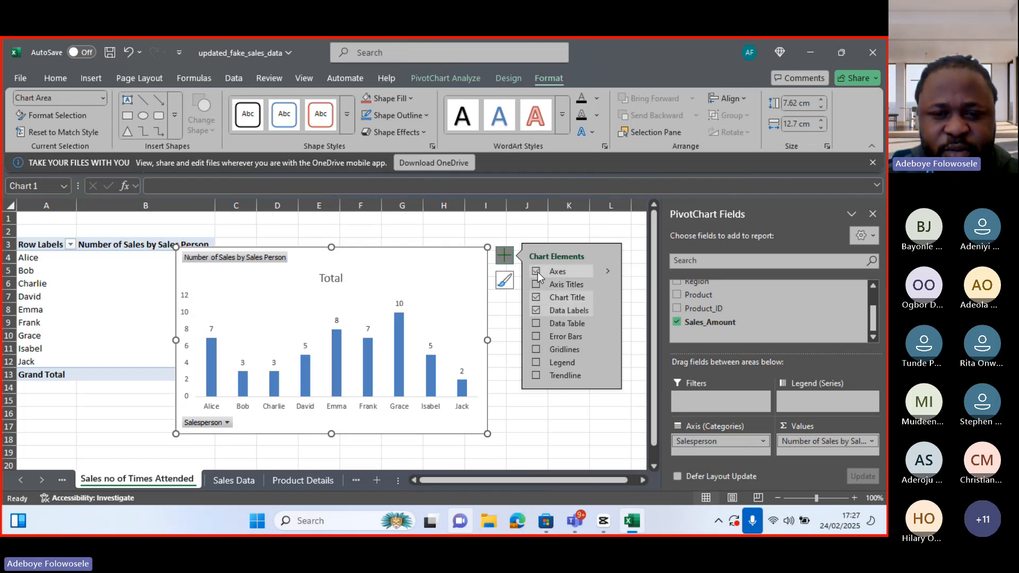
pyautogui.click(608, 273)
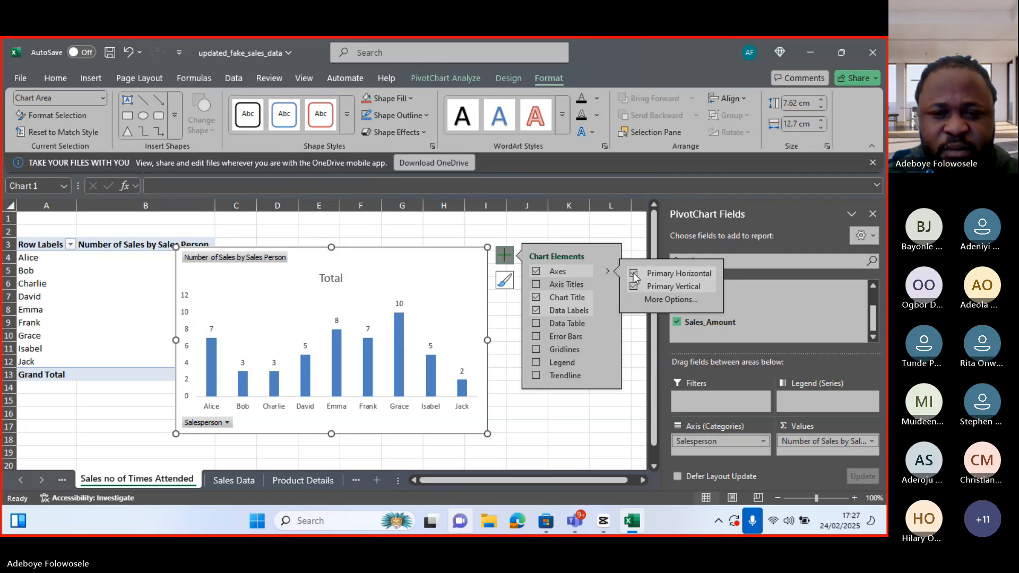
pyautogui.click(634, 287)
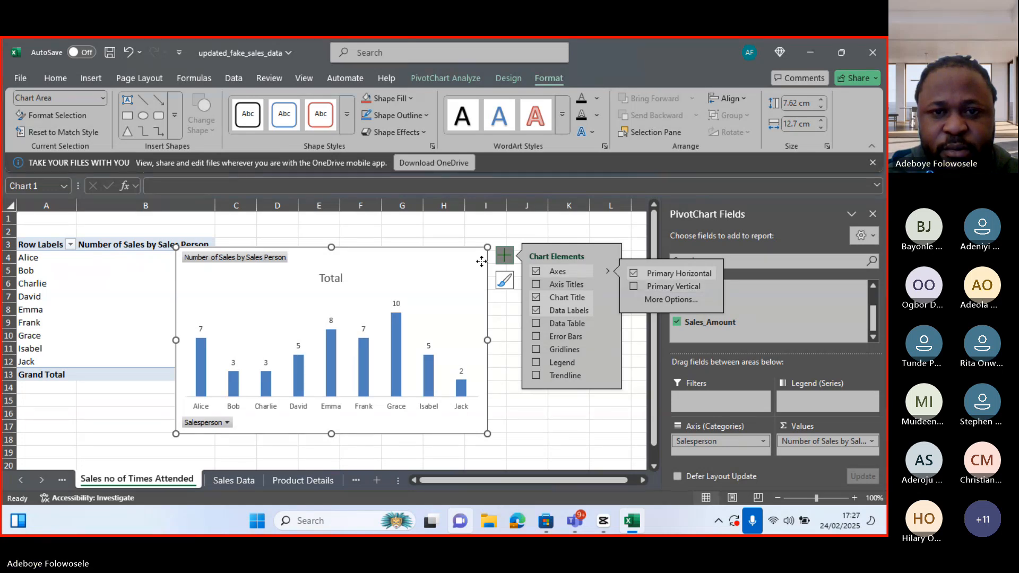
# Hide the chart's axis and value field buttons
pyautogui.click(446, 78)
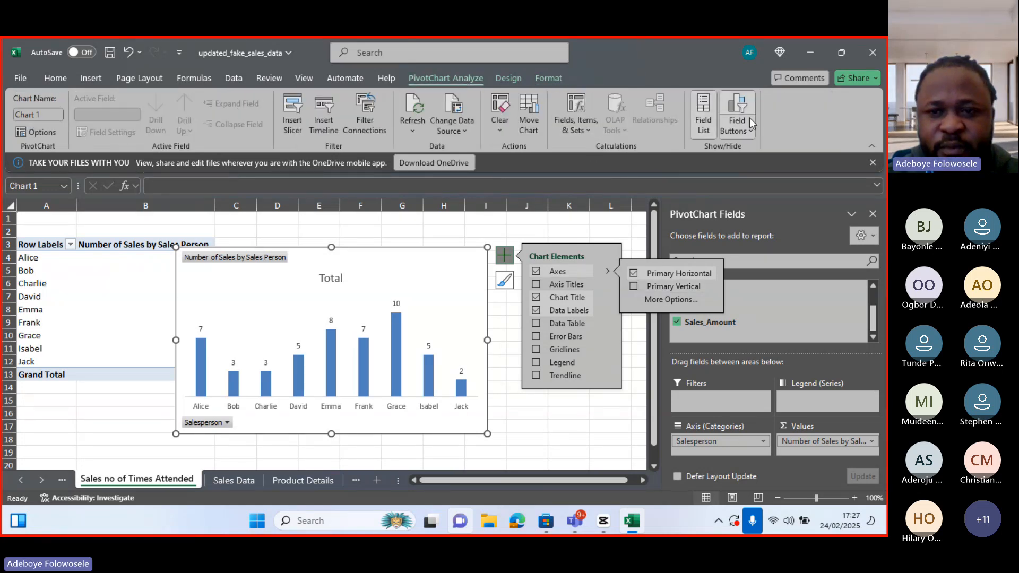
pyautogui.click(744, 124)
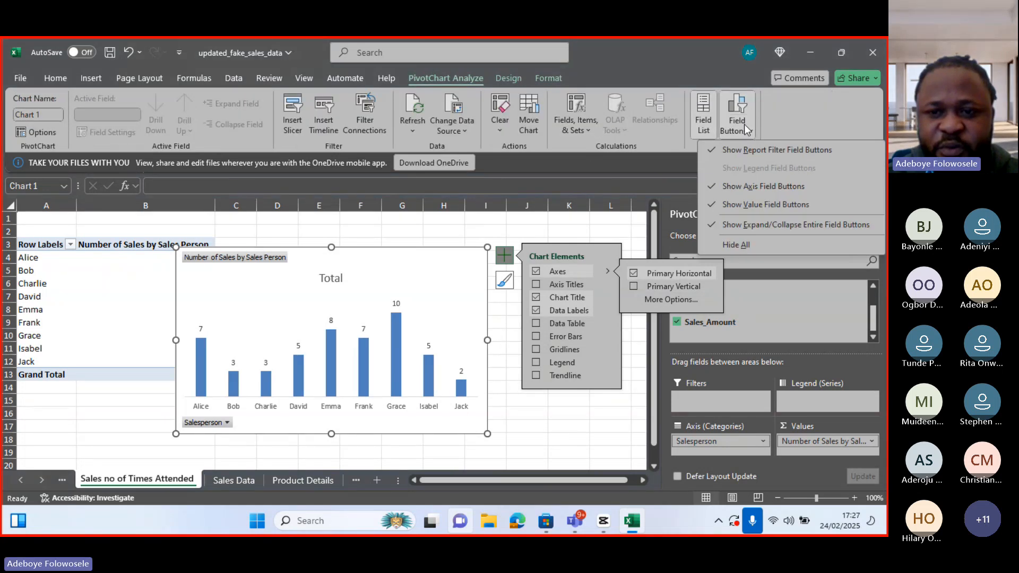
pyautogui.click(711, 191)
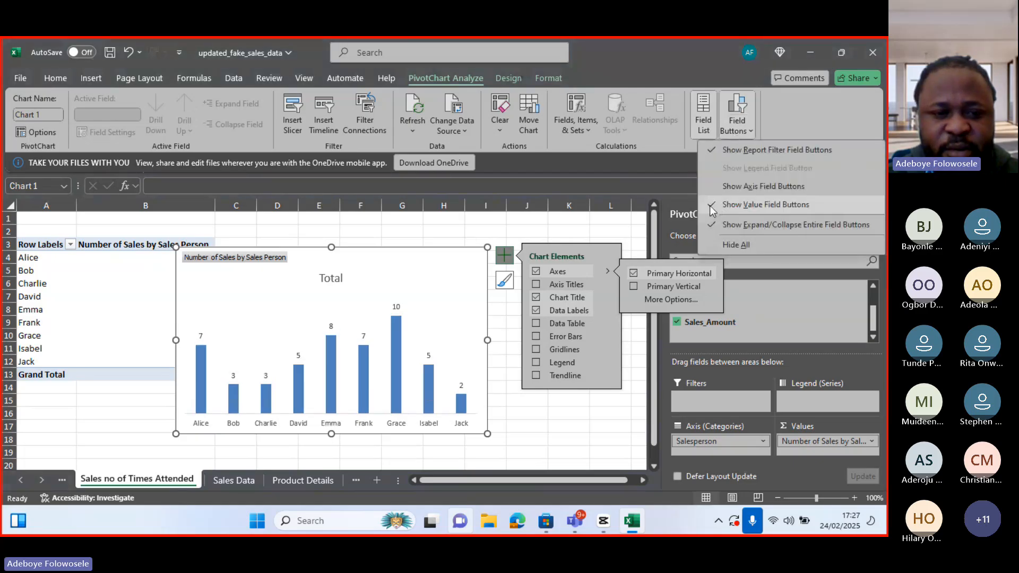
pyautogui.click(710, 205)
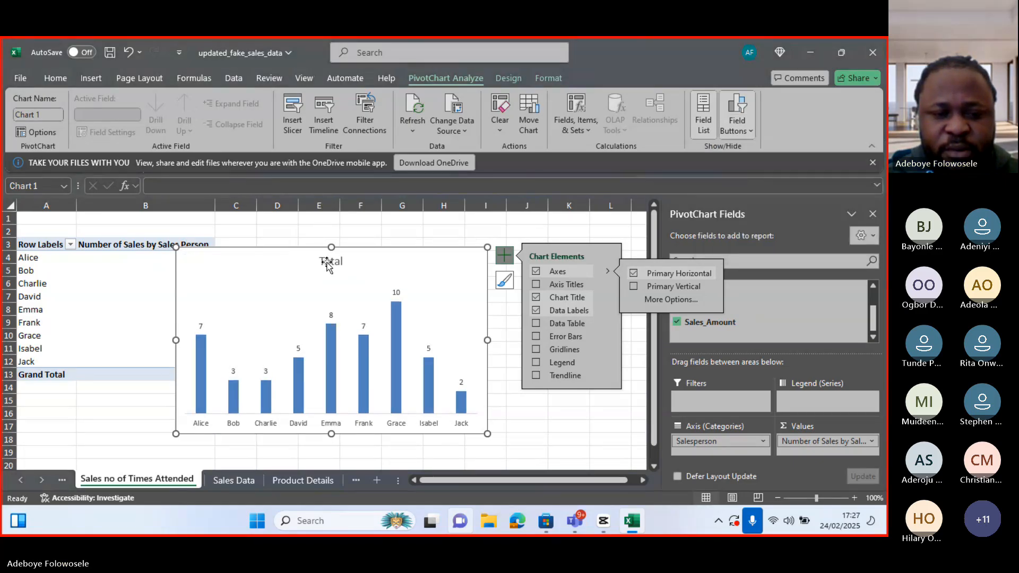
# Rename the chart title to "Number of Sales by Sales Person"
pyautogui.doubleClick(327, 262)
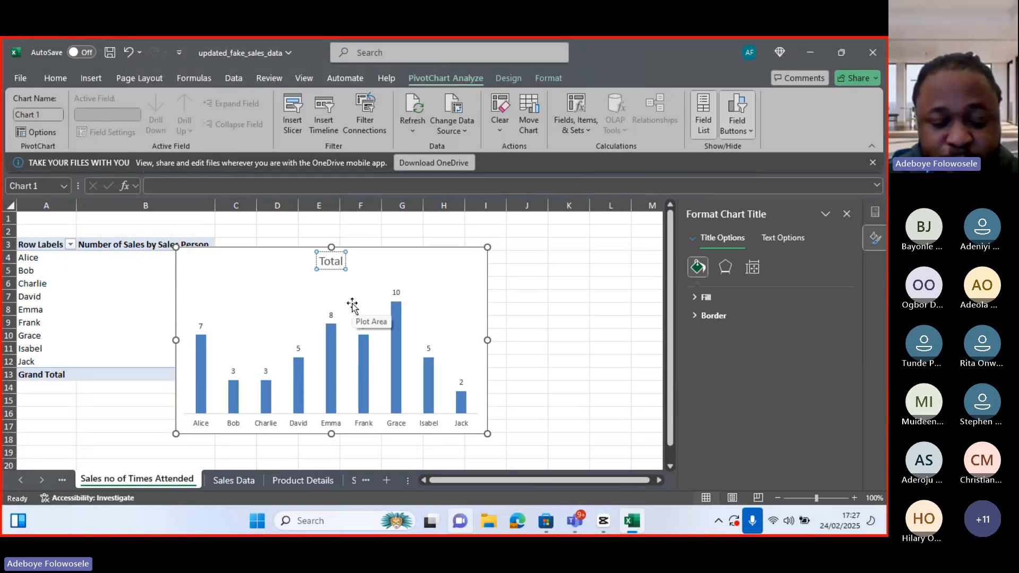
pyautogui.press('BackSpace')
pyautogui.press('BackSpace')
pyautogui.press('BackSpace')
pyautogui.press('BackSpace')
pyautogui.press('BackSpace')
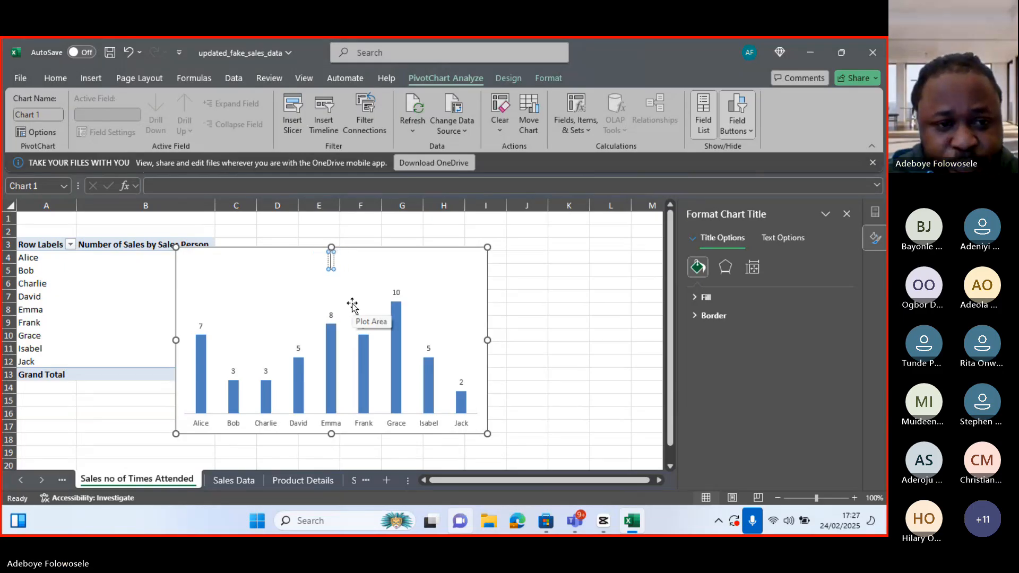
pyautogui.write('Nu')
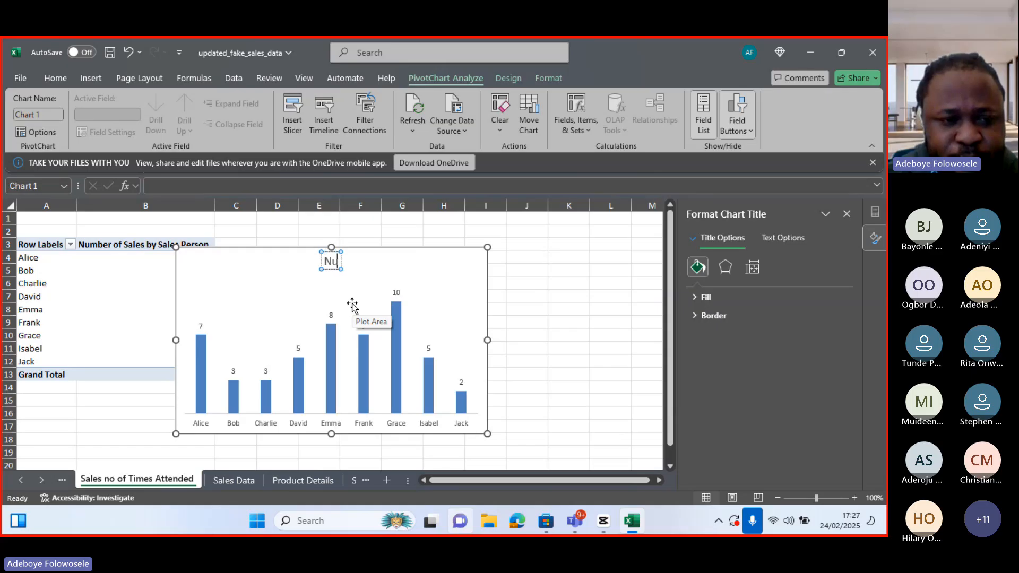
pyautogui.write('mber')
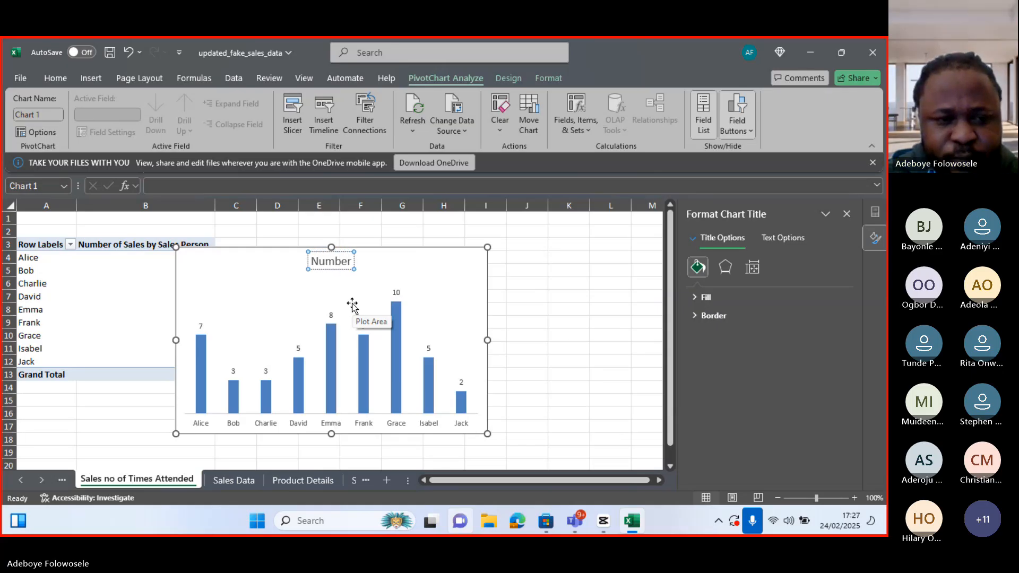
pyautogui.write(' of')
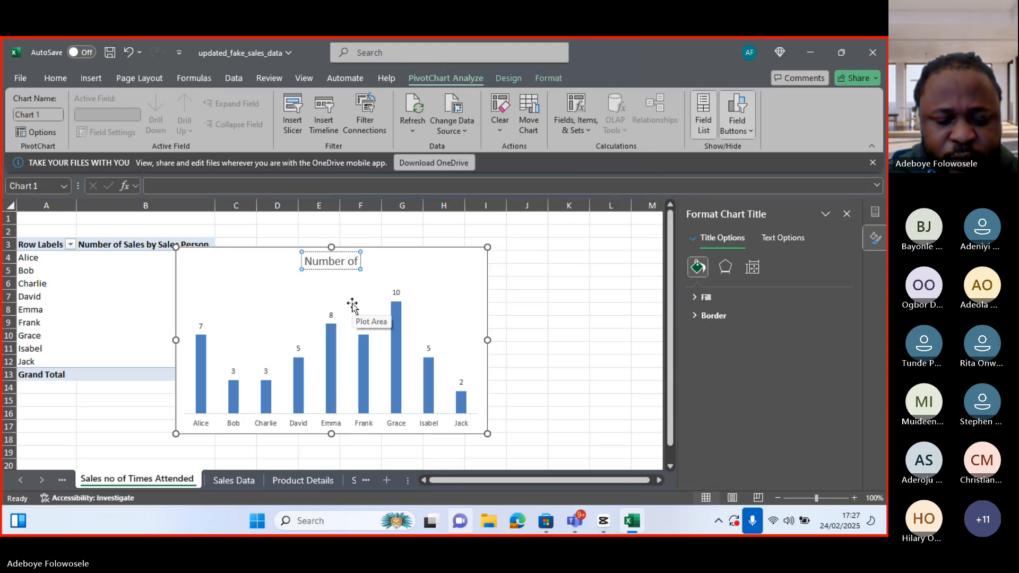
pyautogui.write(' Times')
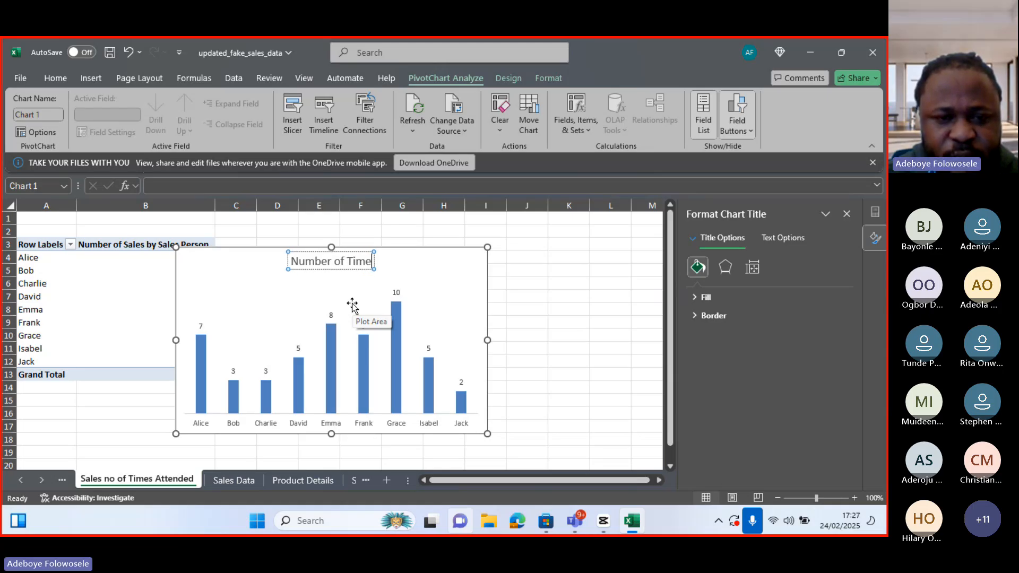
pyautogui.press('BackSpace')
pyautogui.press('BackSpace')
pyautogui.press('BackSpace')
pyautogui.press('BackSpace')
pyautogui.press('BackSpace')
pyautogui.write('S')
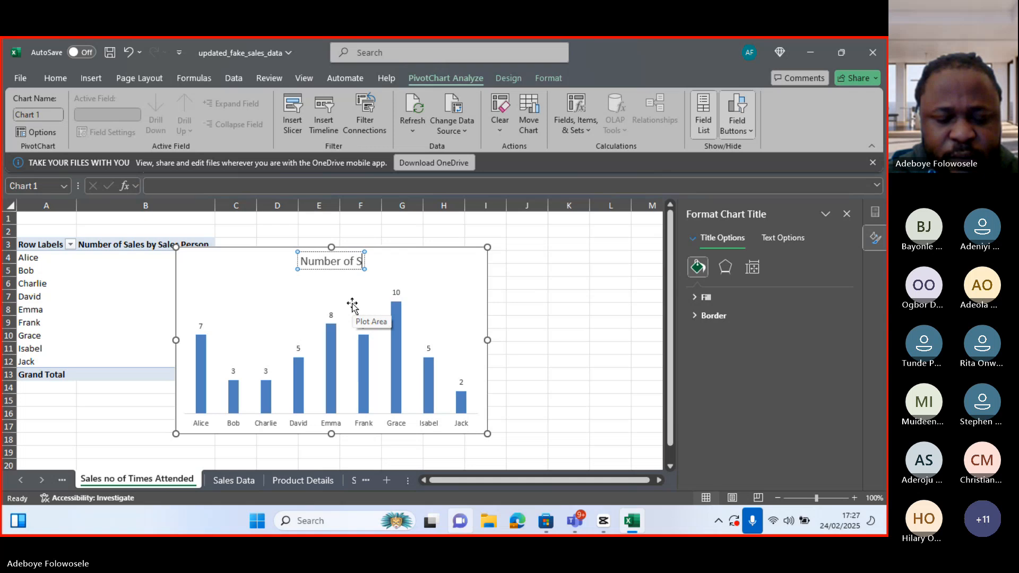
pyautogui.write('ale')
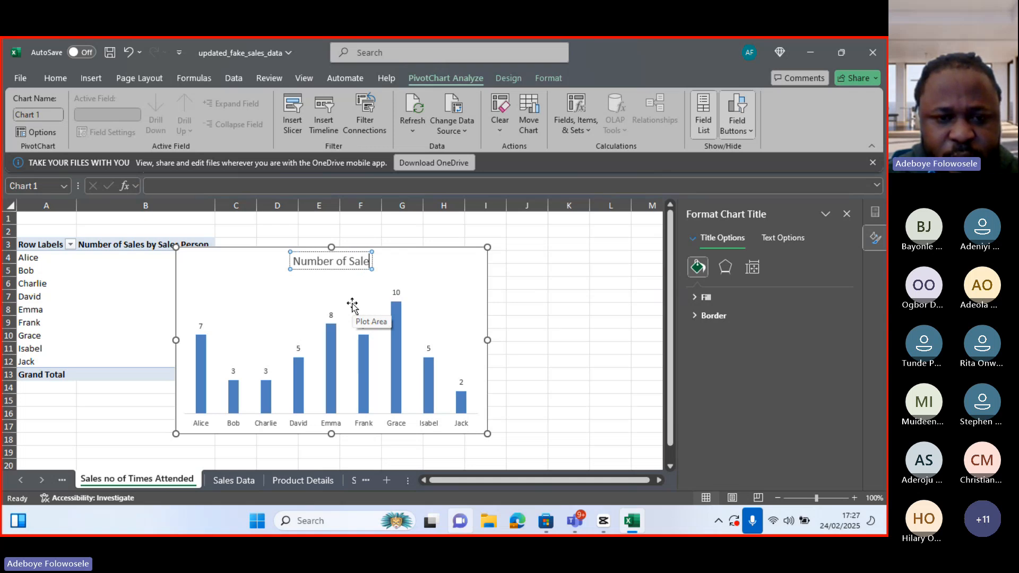
pyautogui.write('s by')
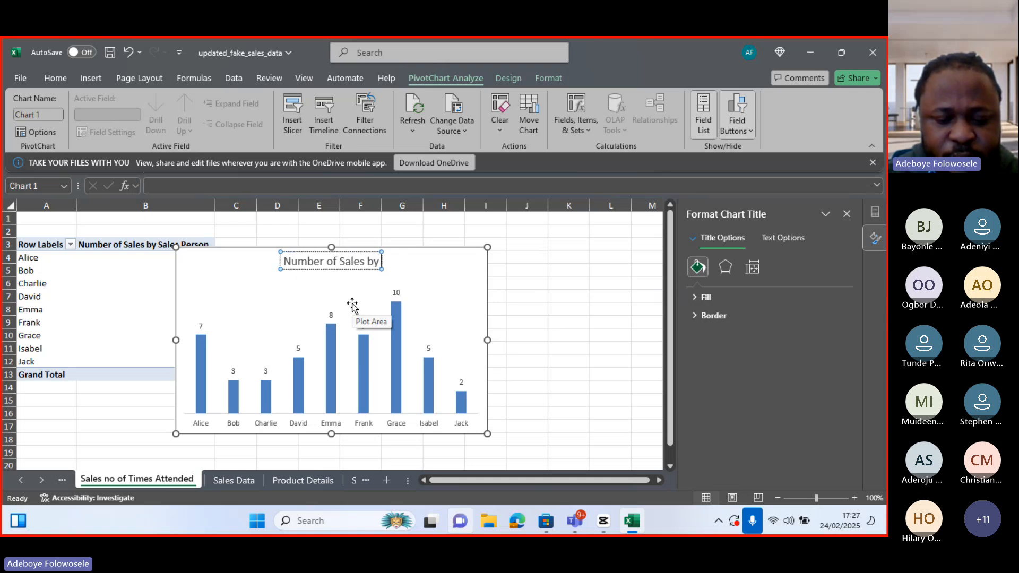
pyautogui.write(' Sales Person')
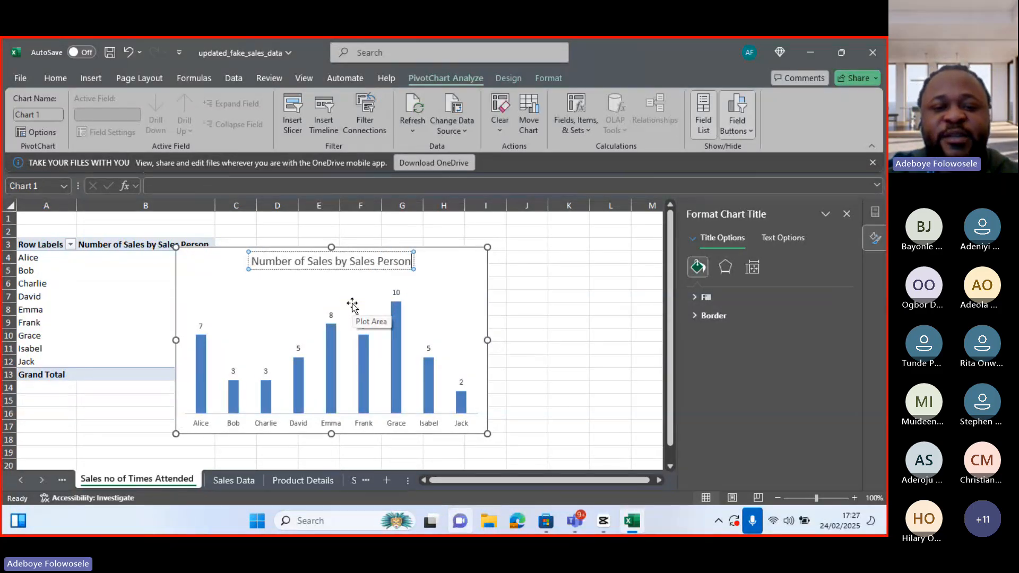
pyautogui.click(499, 350)
# Copy the whole chart and paste it onto the Dashboard sheet
pyautogui.click(475, 319)
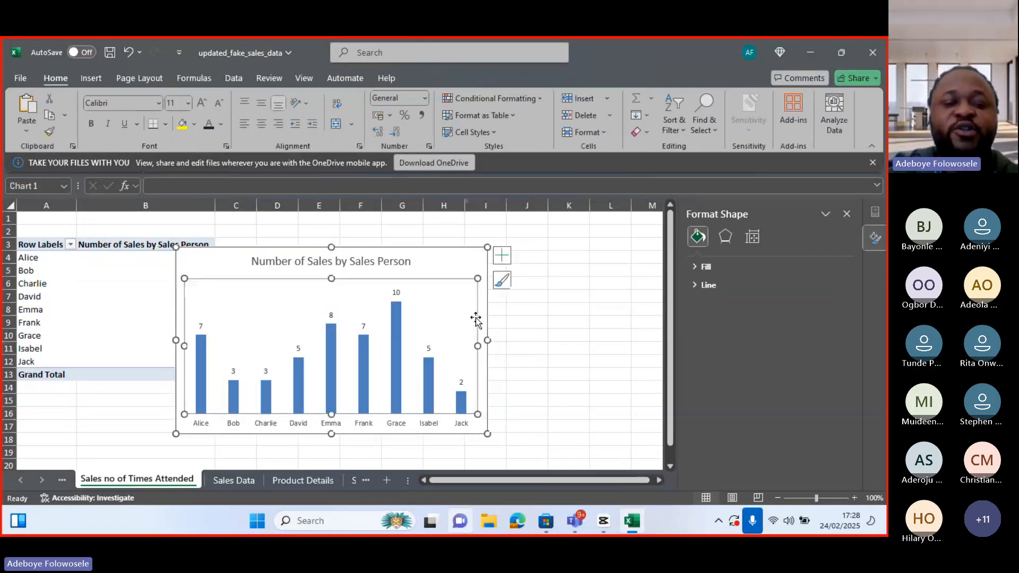
pyautogui.click(482, 318)
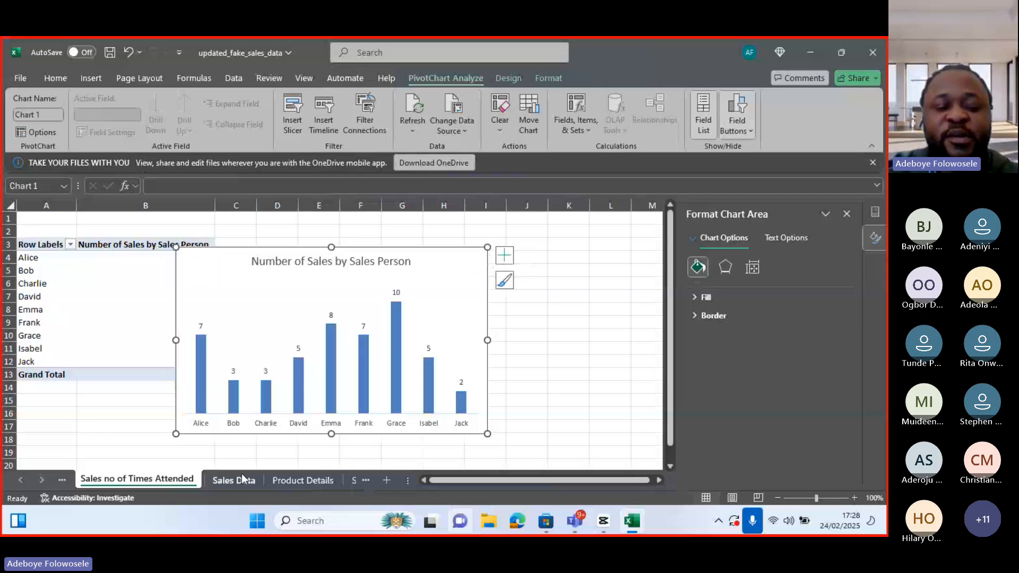
pyautogui.click(51, 477)
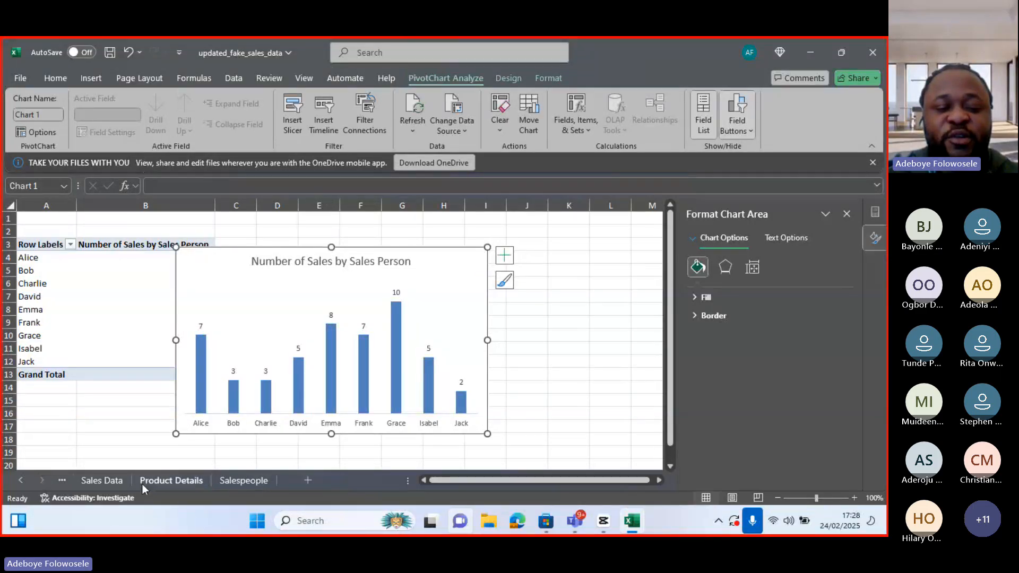
pyautogui.click(20, 481)
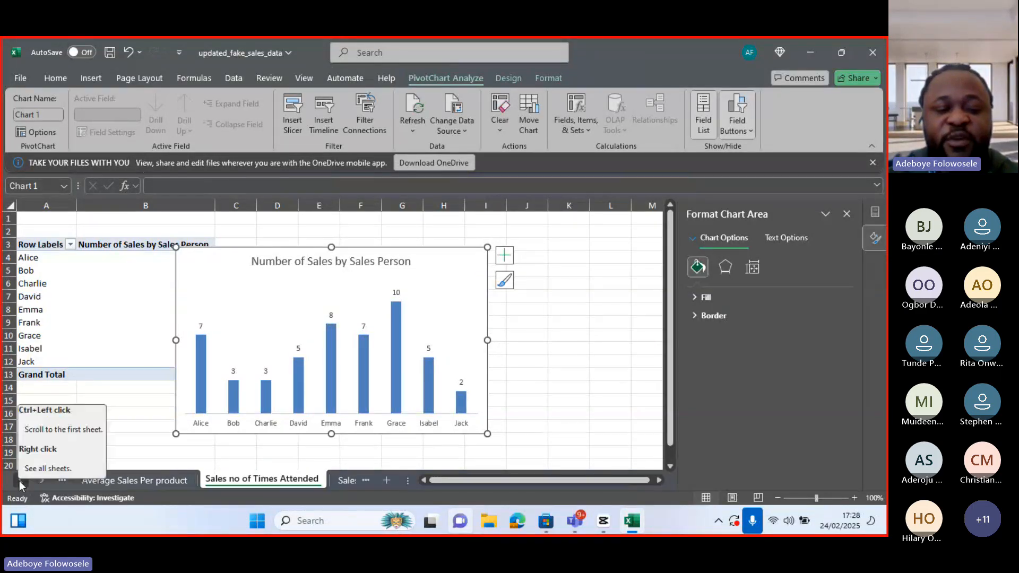
pyautogui.click(19, 481)
pyautogui.click(19, 481)
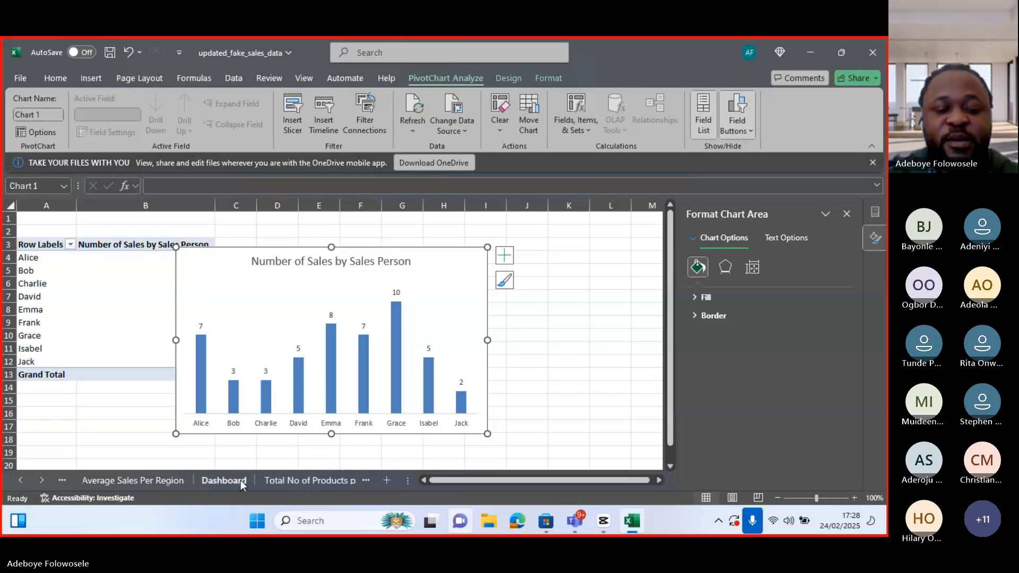
pyautogui.click(239, 480)
pyautogui.click(98, 401)
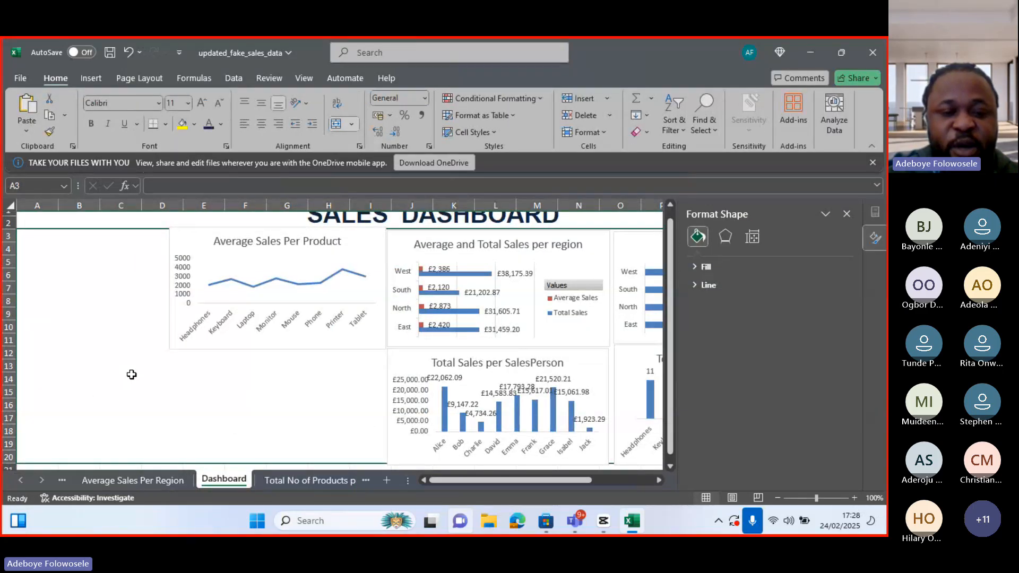
pyautogui.hotkey('ctrl', 'v')
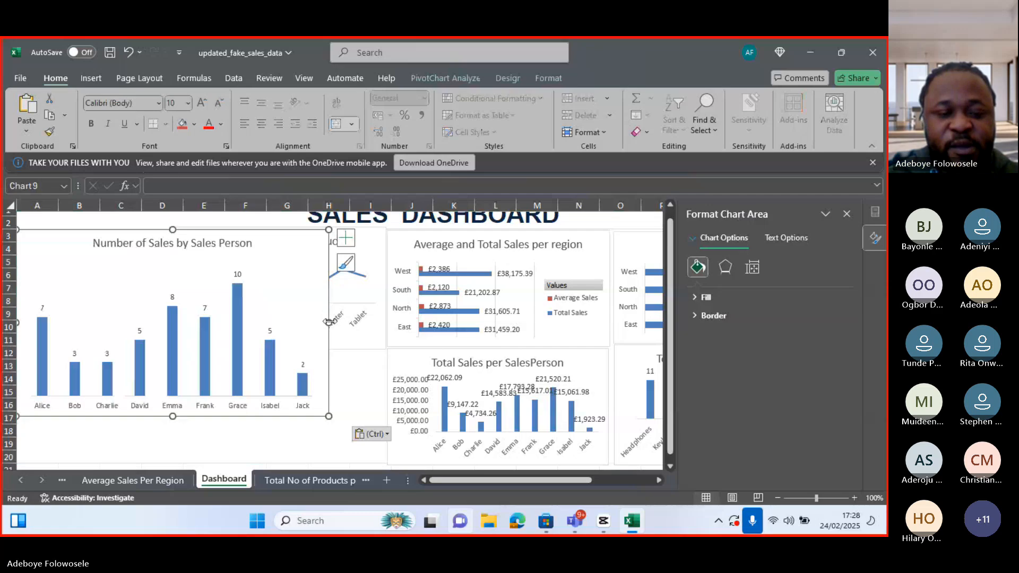
# Resize the pasted chart and place it below the Average Sales Per Product chart
pyautogui.moveTo(329, 321); pyautogui.dragTo(209, 322)
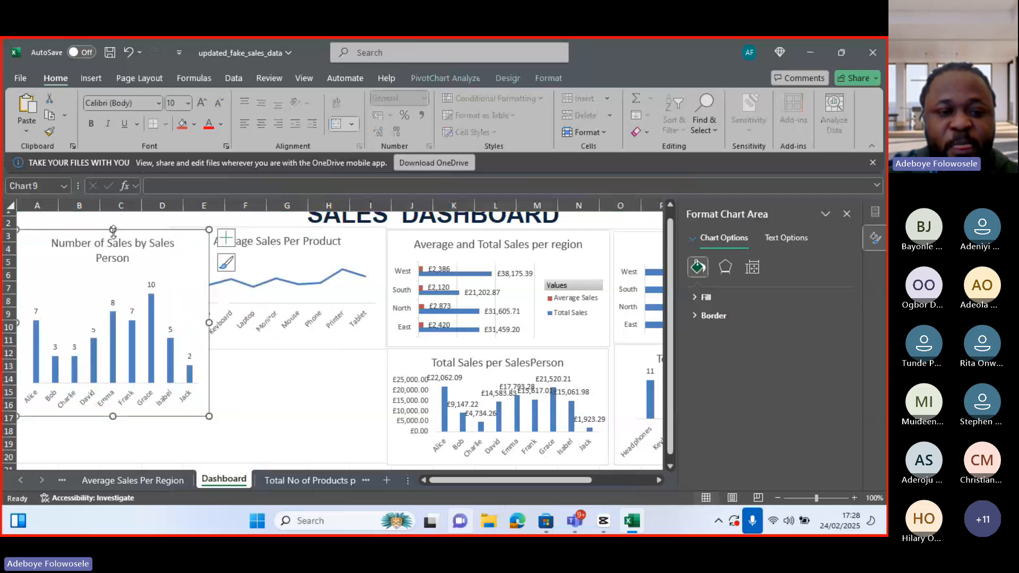
pyautogui.moveTo(113, 229); pyautogui.dragTo(297, 359)
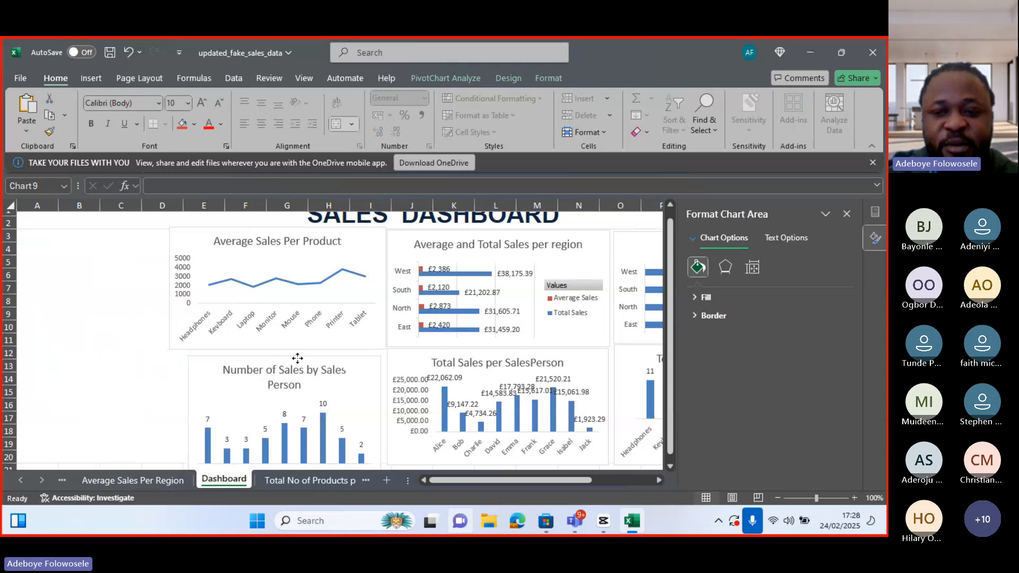
pyautogui.click(847, 214)
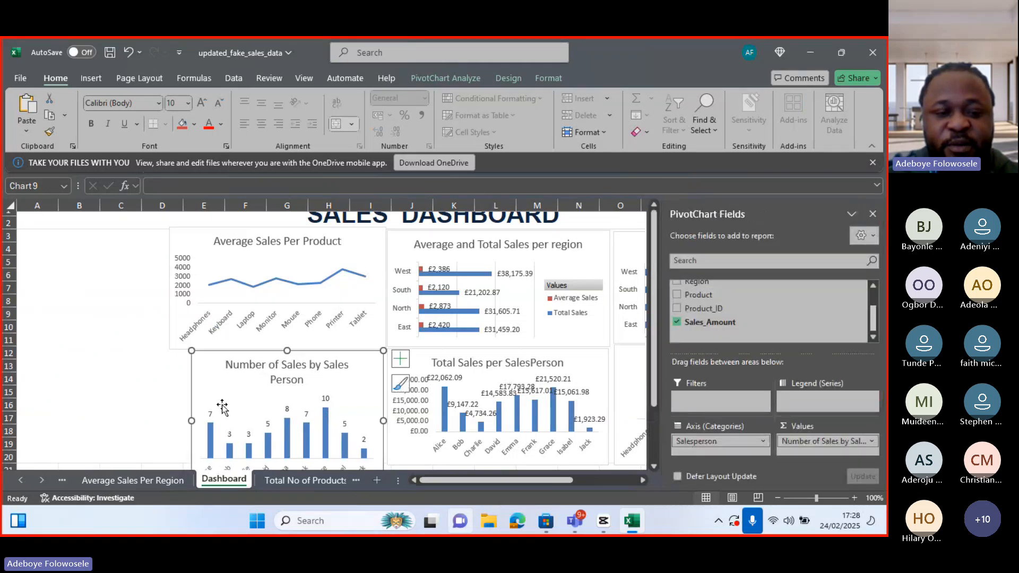
pyautogui.moveTo(197, 420); pyautogui.dragTo(171, 421)
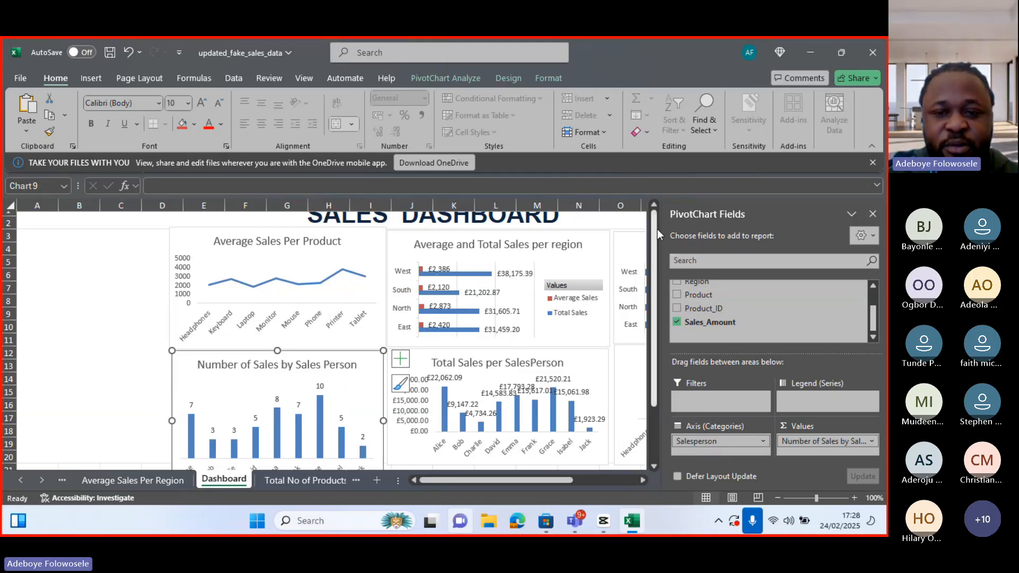
pyautogui.click(654, 207)
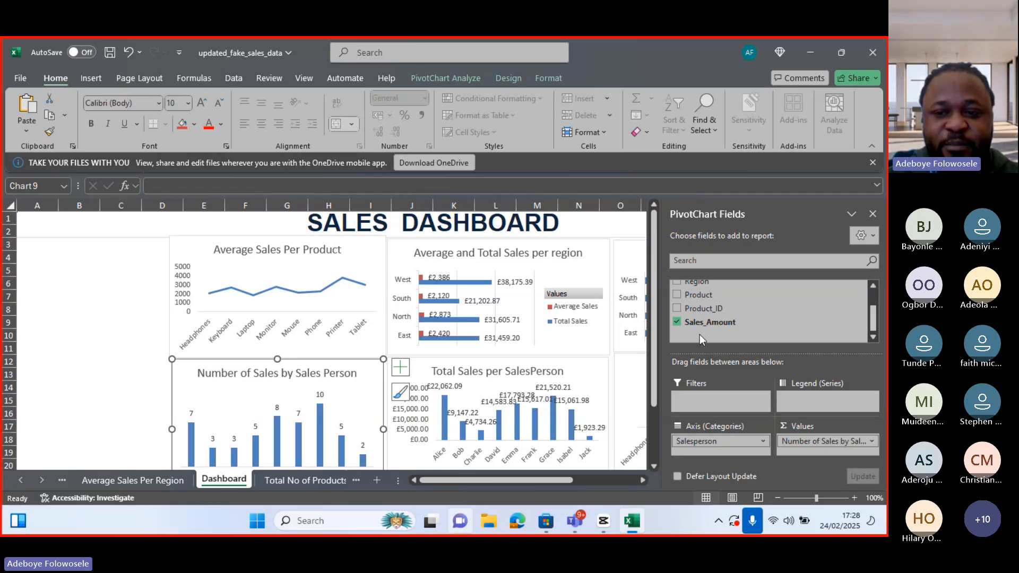
pyautogui.rightClick(857, 291)
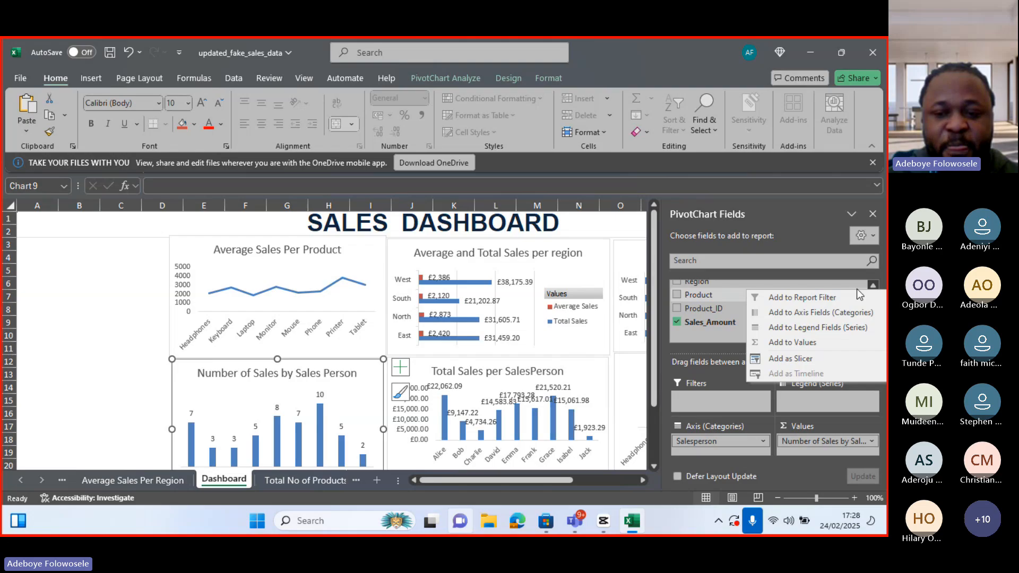
pyautogui.click(791, 360)
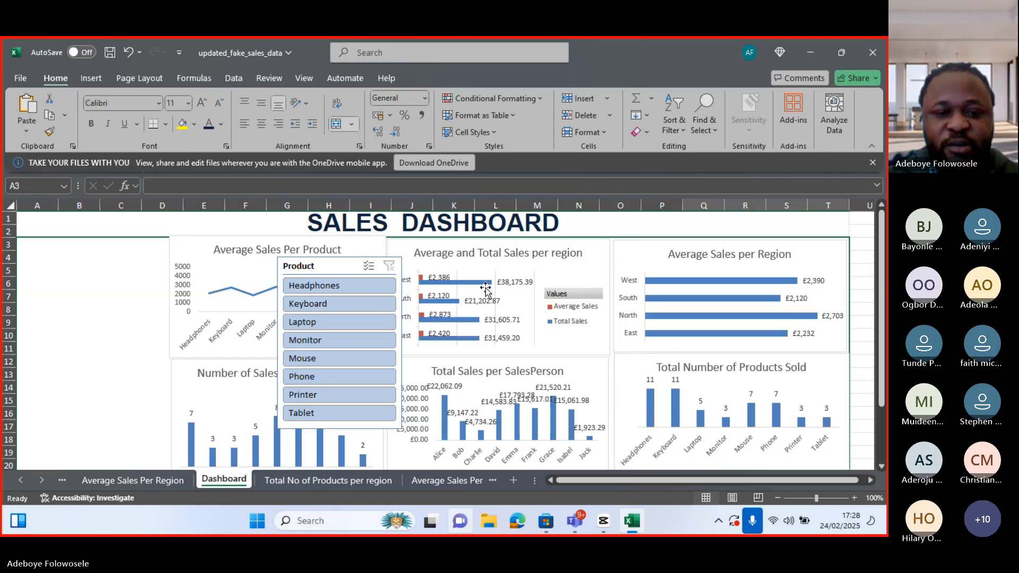
pyautogui.moveTo(321, 268); pyautogui.dragTo(70, 246)
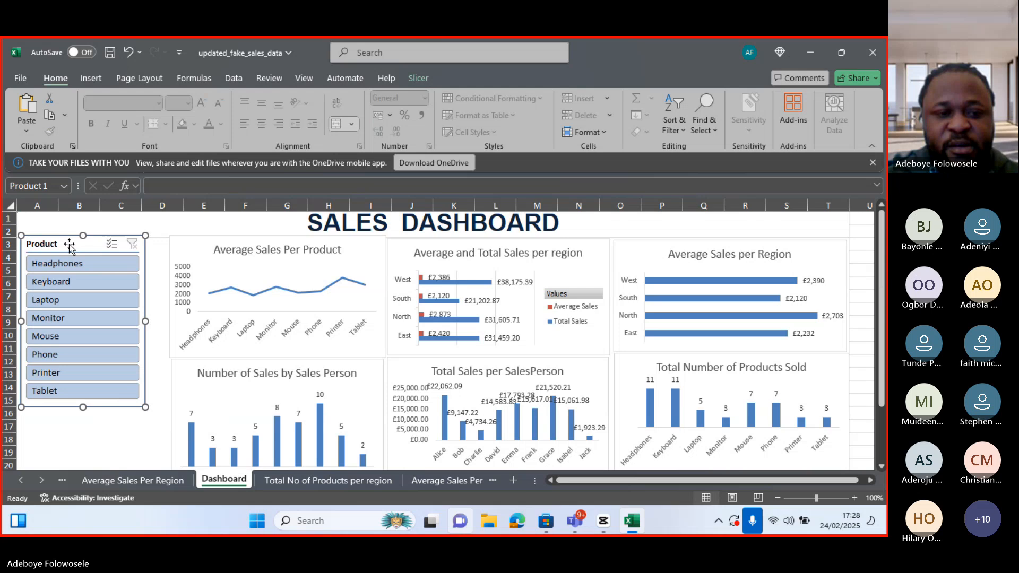
pyautogui.rightClick(71, 247)
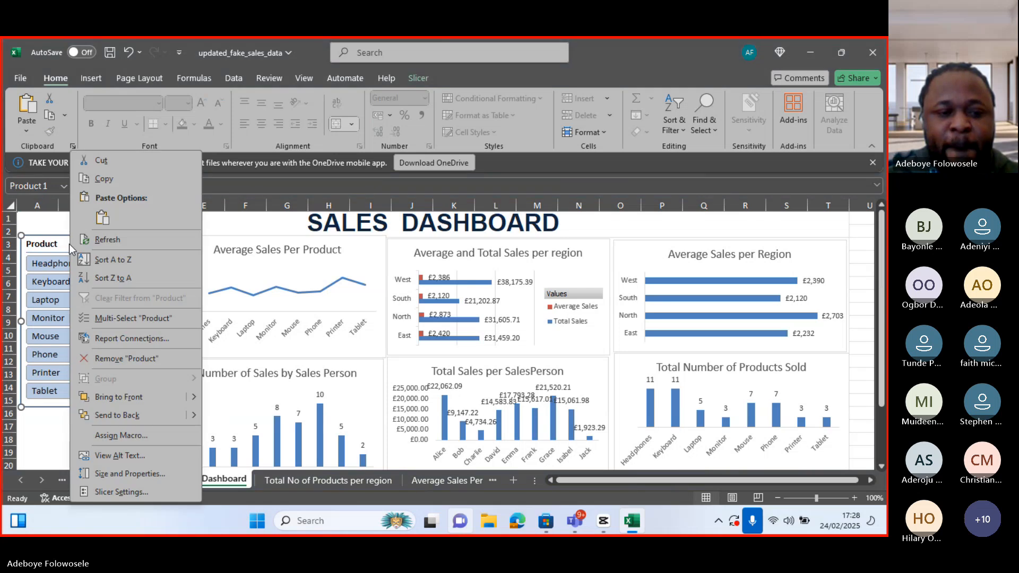
pyautogui.click(112, 364)
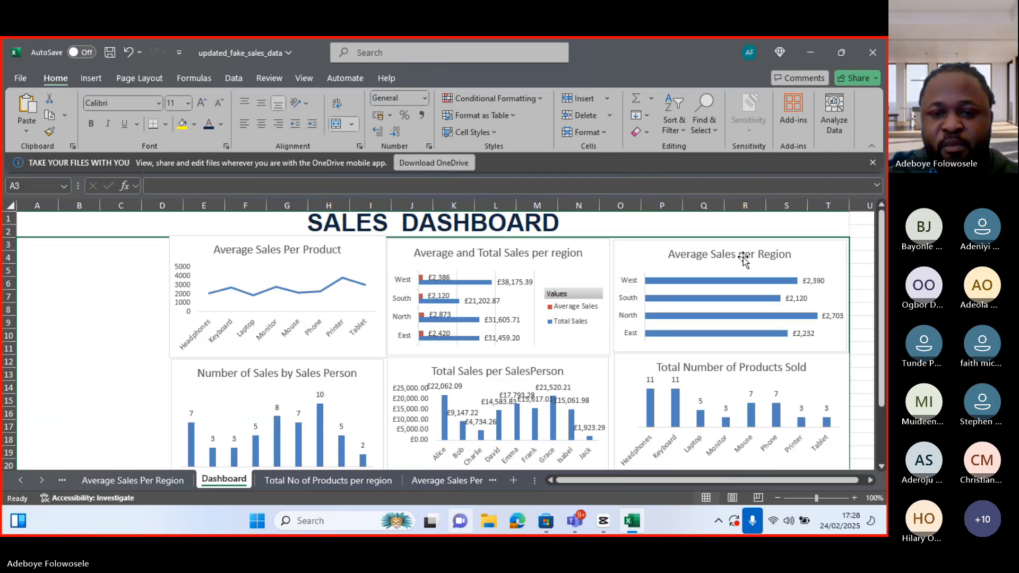
# Add a Region slicer from the Average Sales per Region chart and place it left of the dashboard charts
pyautogui.click(170, 336)
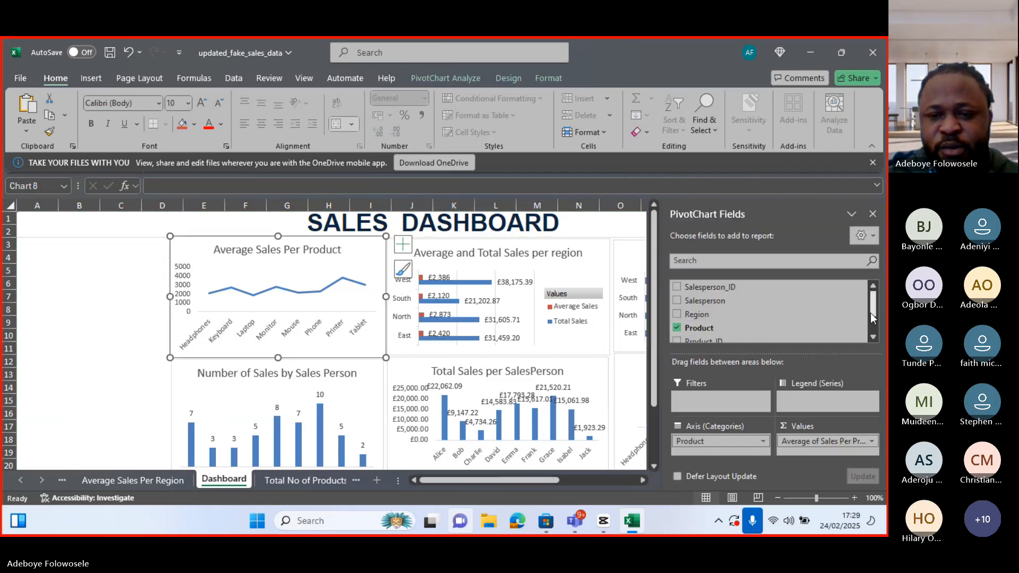
pyautogui.moveTo(871, 310); pyautogui.dragTo(872, 313)
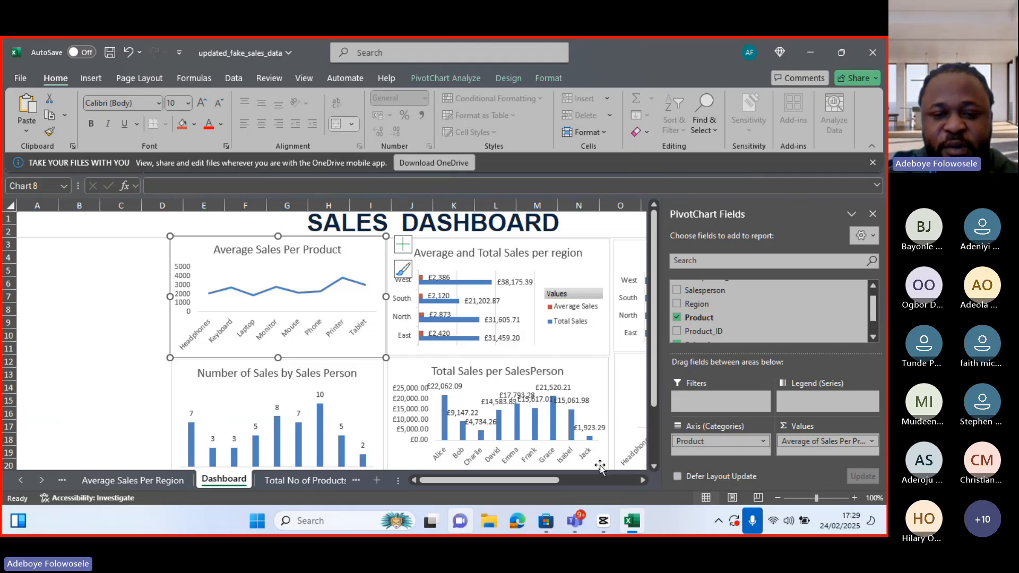
pyautogui.click(642, 480)
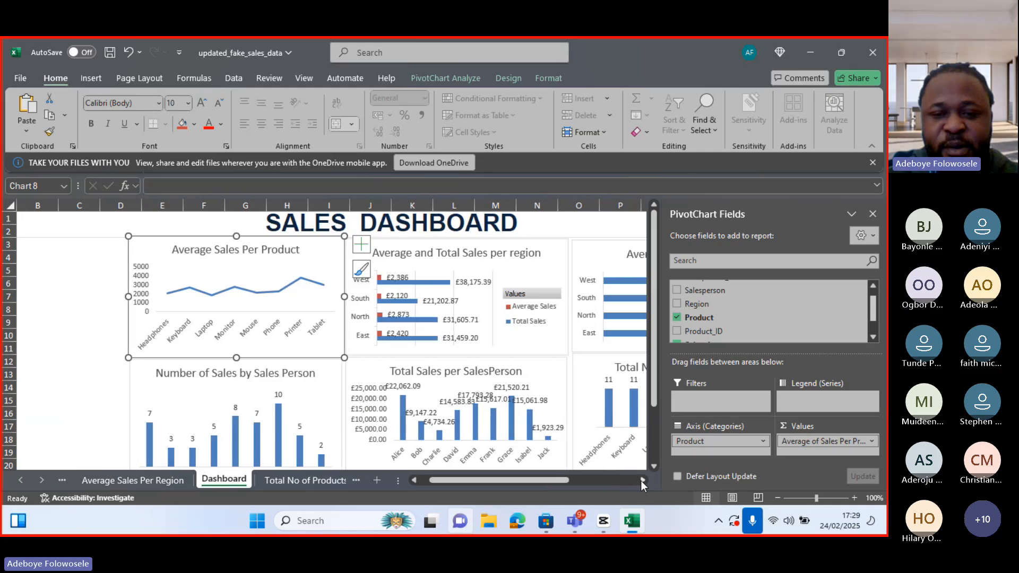
pyautogui.click(642, 479)
pyautogui.click(545, 355)
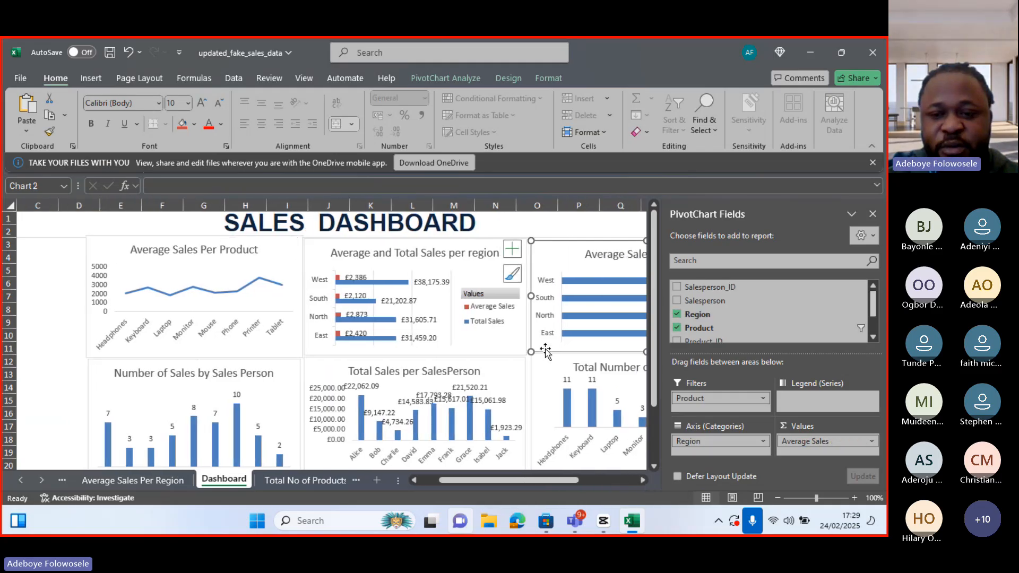
pyautogui.rightClick(711, 315)
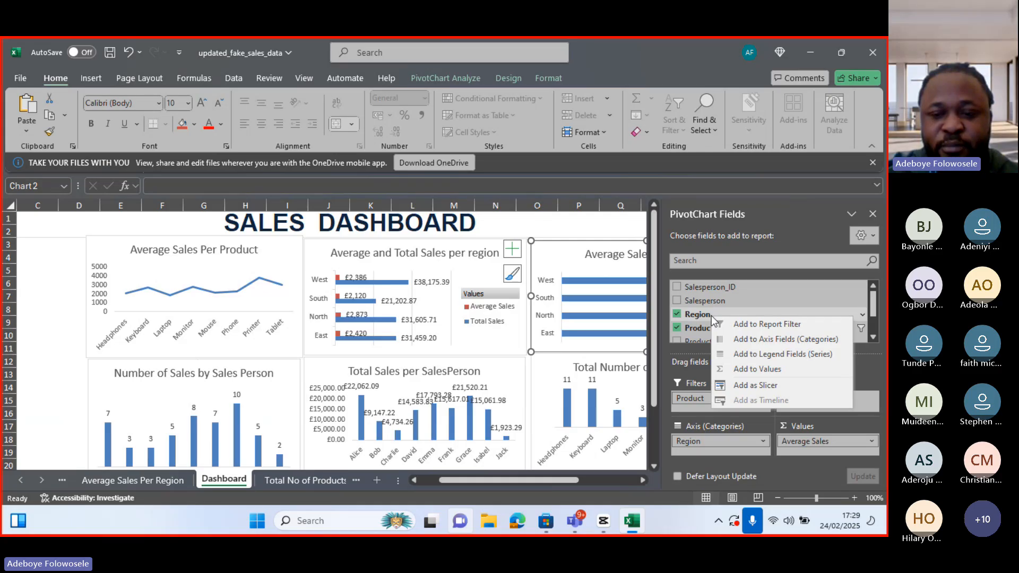
pyautogui.click(747, 385)
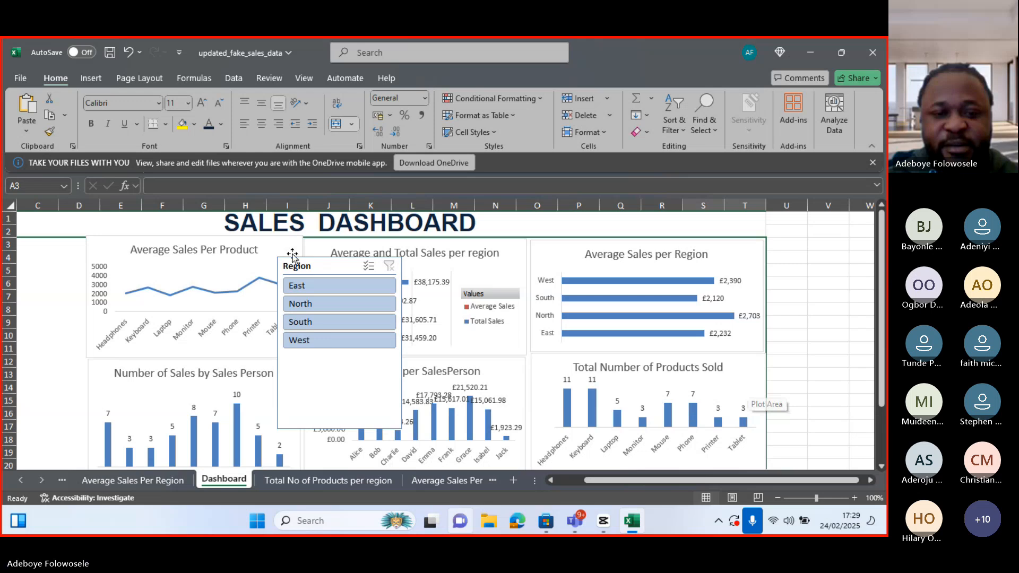
pyautogui.moveTo(292, 255); pyautogui.dragTo(11, 247)
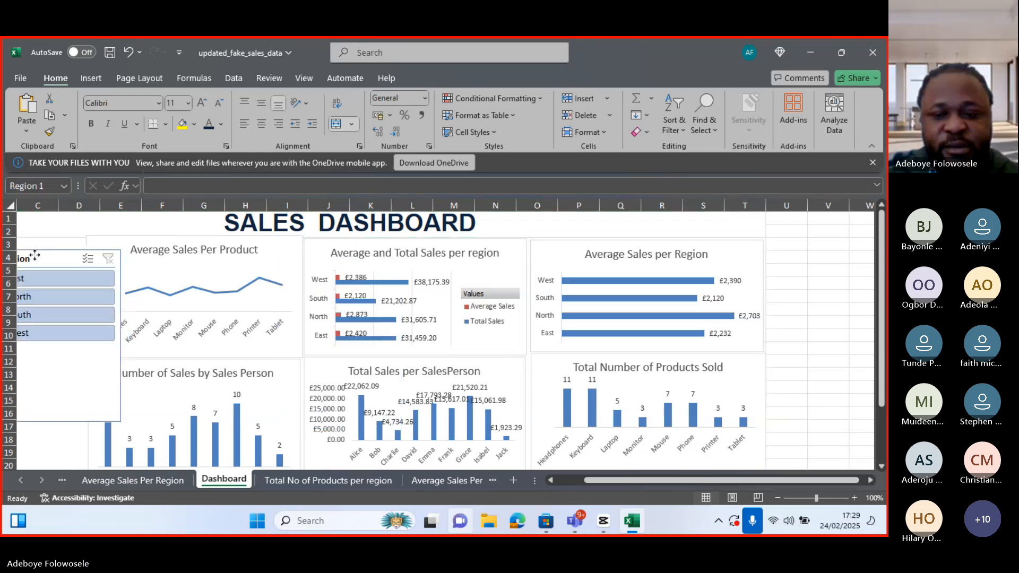
pyautogui.click(563, 480)
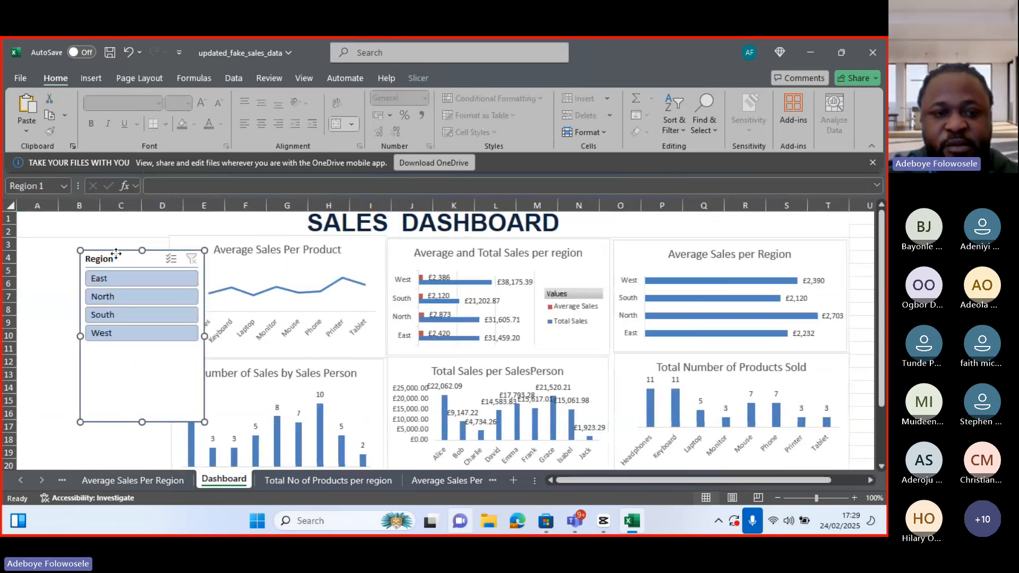
# Move the Region slicer to the dashboard's top-left corner beside the charts and widen it slightly
pyautogui.moveTo(109, 253); pyautogui.dragTo(57, 242)
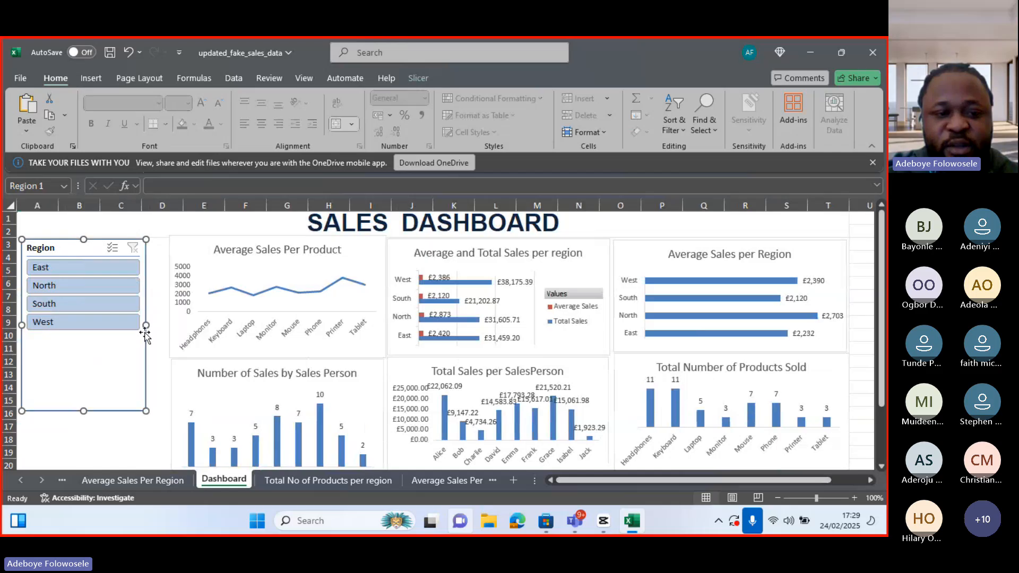
pyautogui.moveTo(146, 325); pyautogui.dragTo(164, 325)
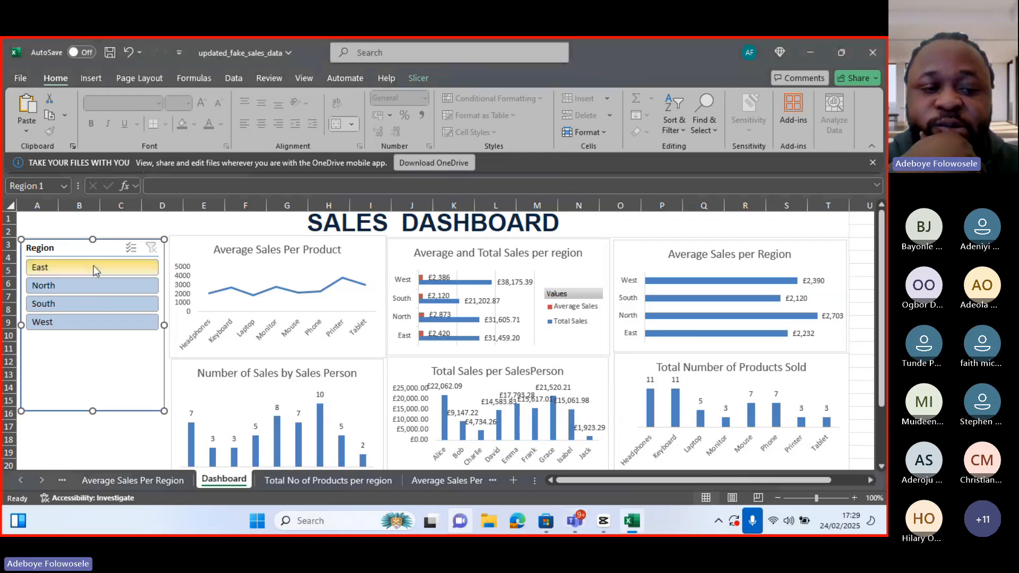
# Filter the Region slicer by single regions, then enable multi-select and select East, North, South and West
pyautogui.click(91, 285)
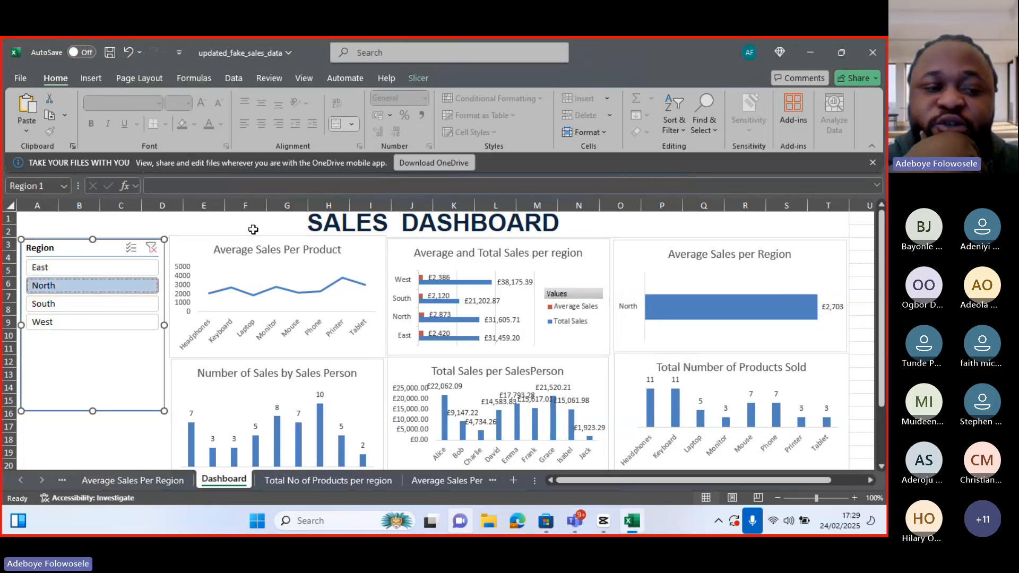
pyautogui.click(86, 270)
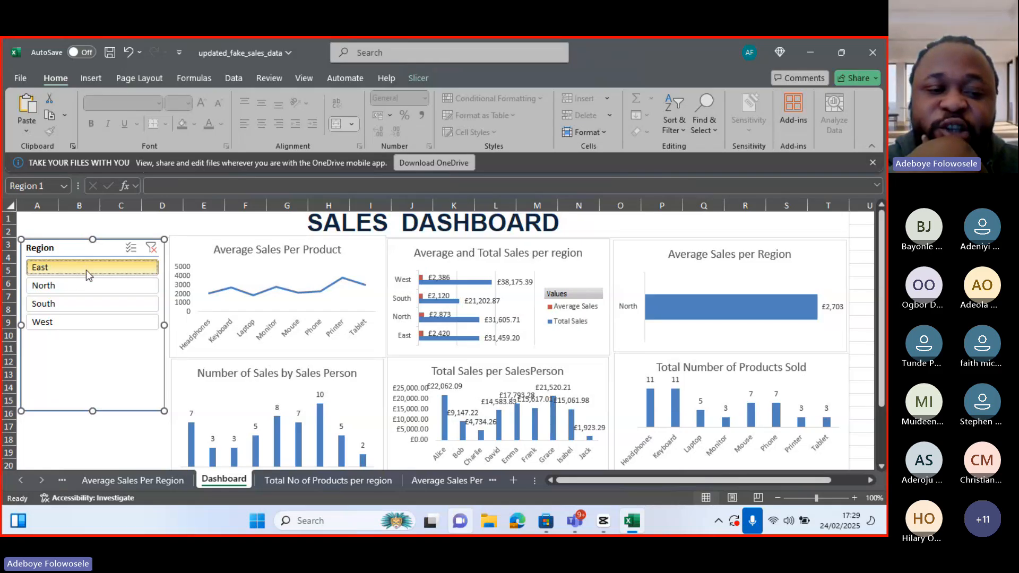
pyautogui.click(130, 248)
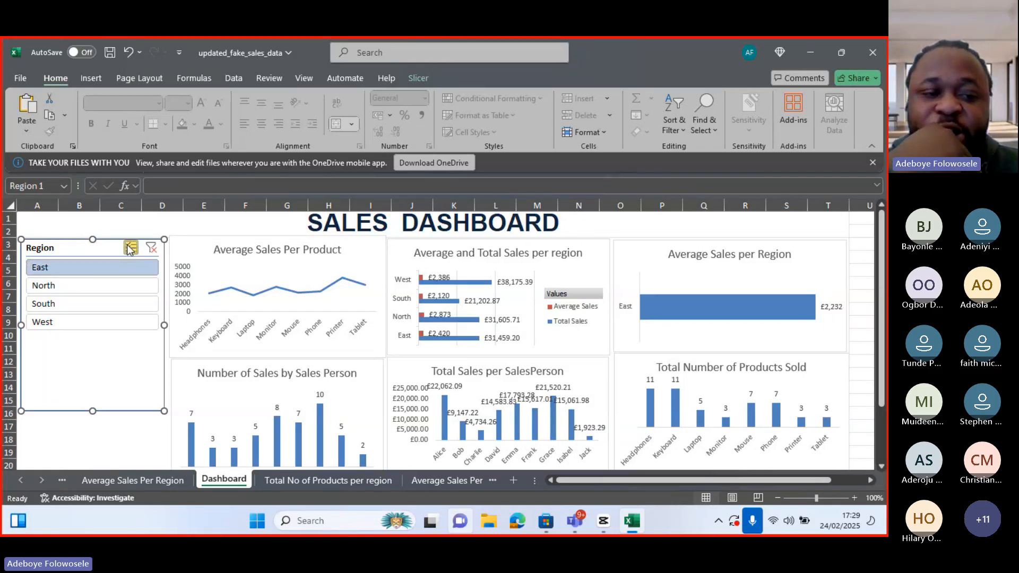
pyautogui.click(101, 285)
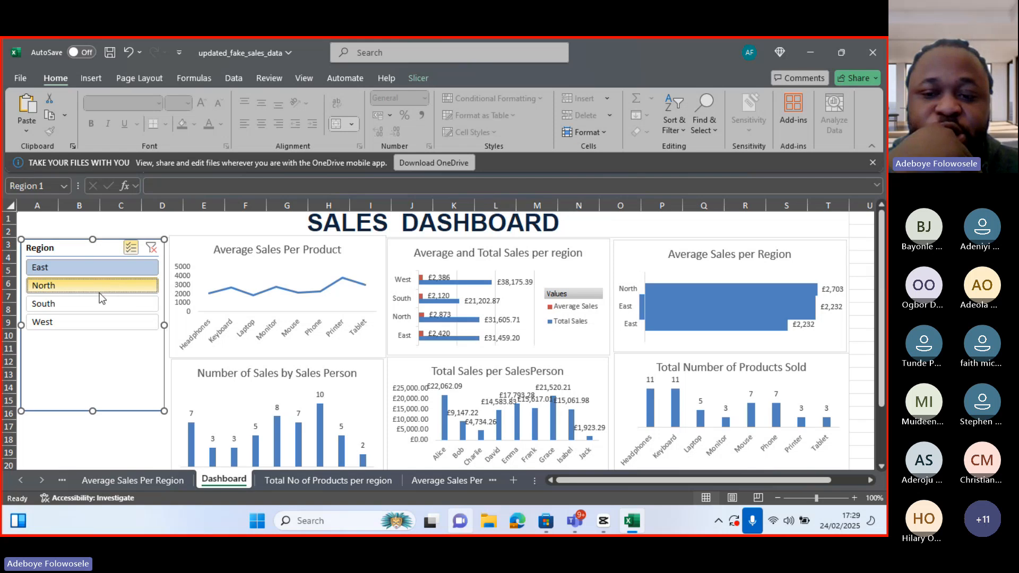
pyautogui.click(102, 301)
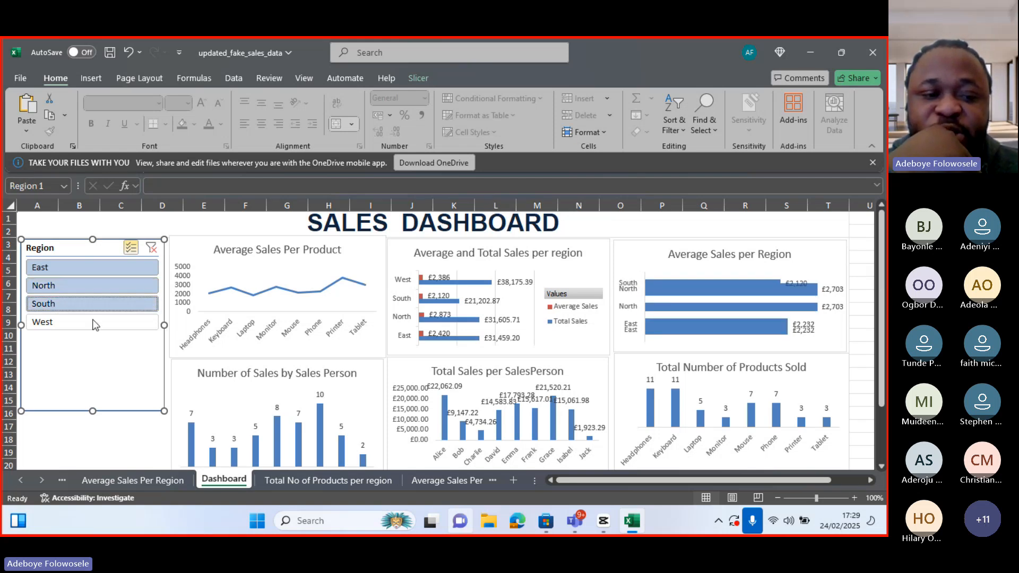
pyautogui.click(94, 322)
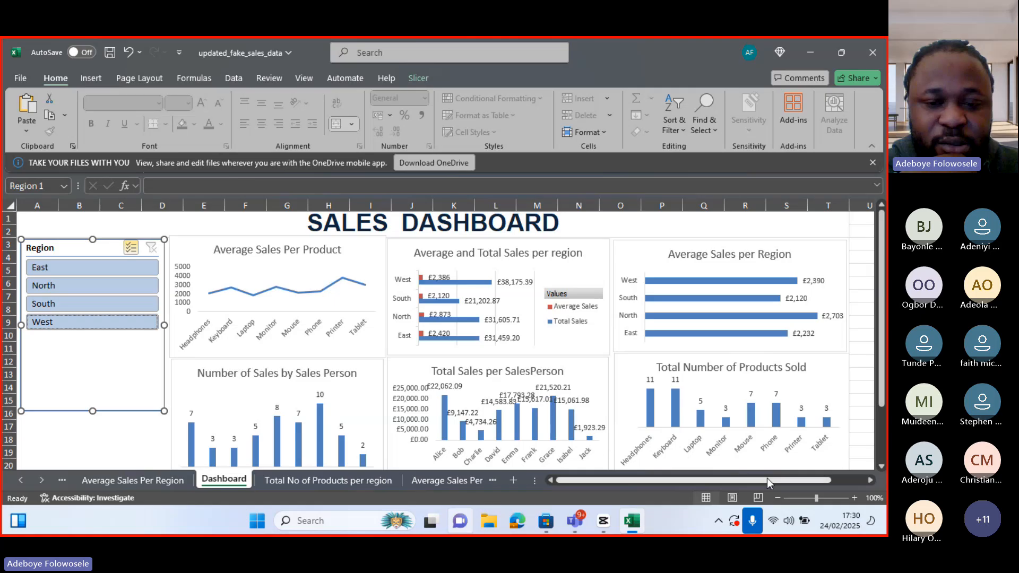
# Remove the data labels from the Total Sales per SalesPerson chart
pyautogui.click(882, 467)
pyautogui.click(882, 467)
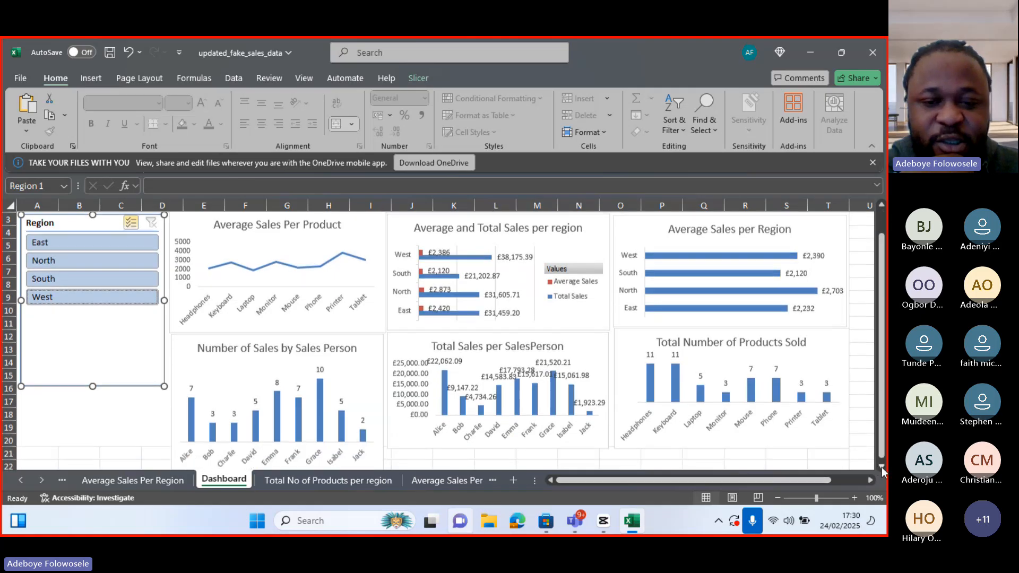
pyautogui.click(609, 359)
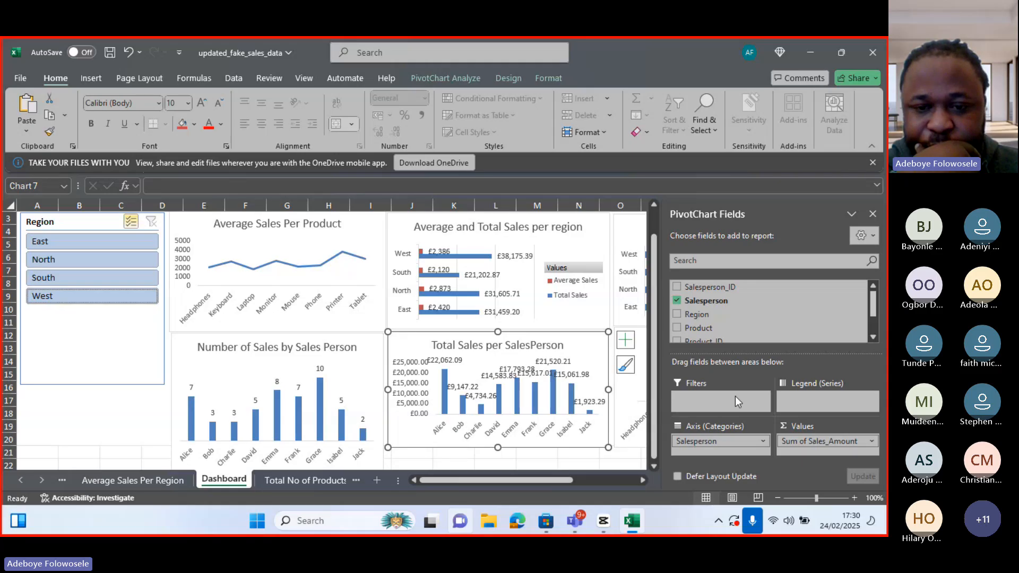
pyautogui.click(626, 339)
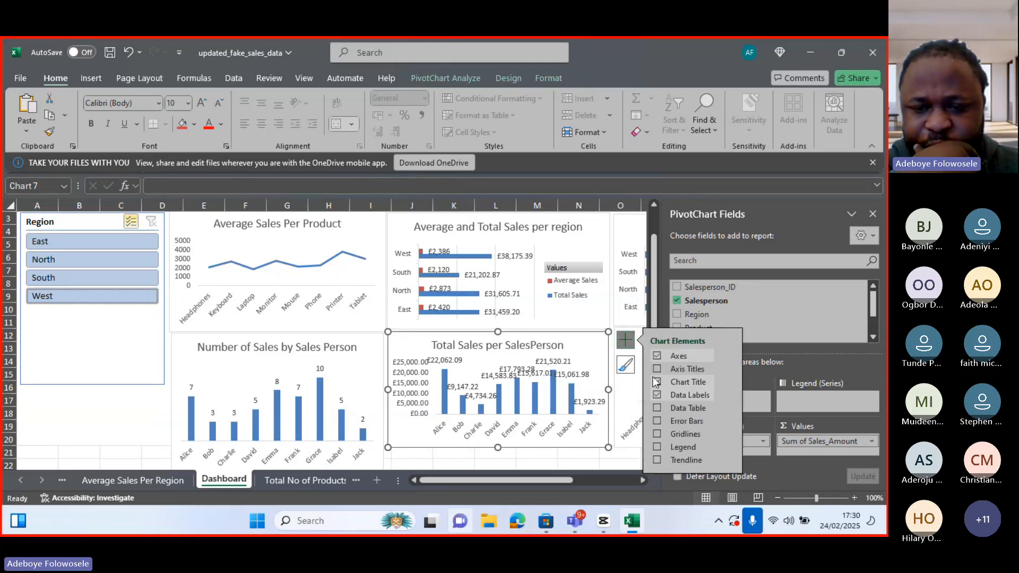
pyautogui.click(658, 399)
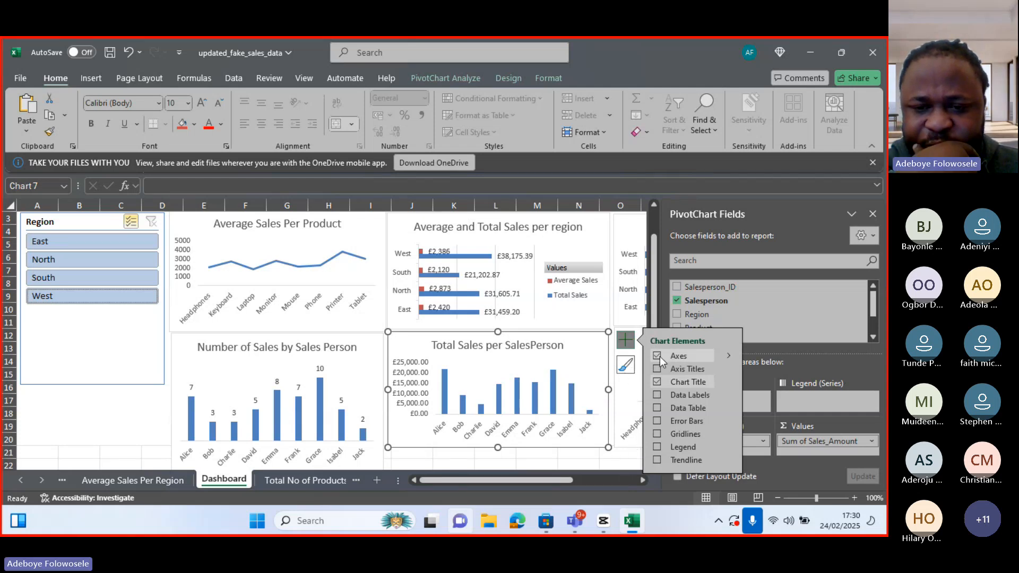
pyautogui.click(632, 345)
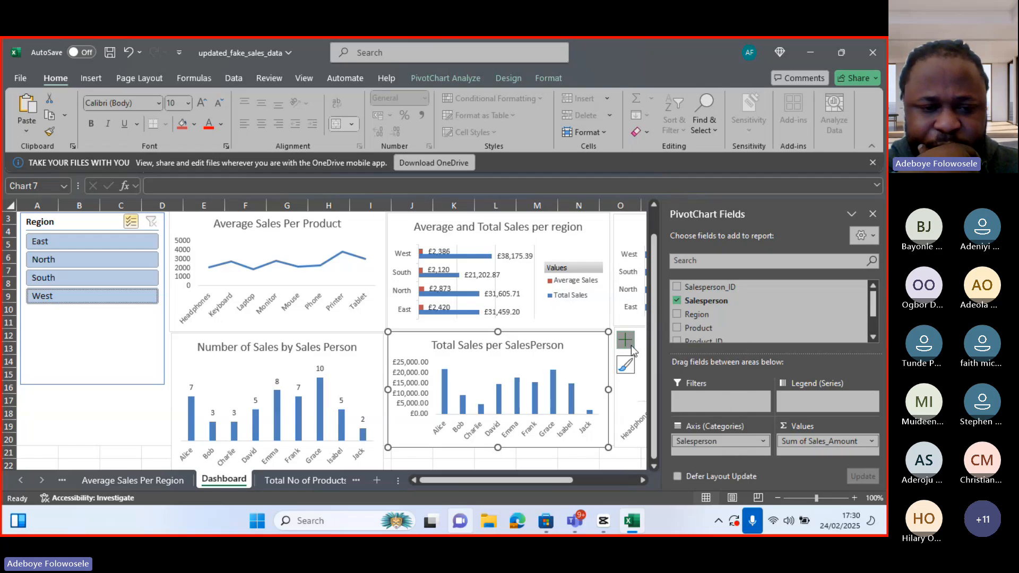
# Shrink the height of the Number of Sales by Sales Person chart to line up with its neighbour
pyautogui.click(653, 466)
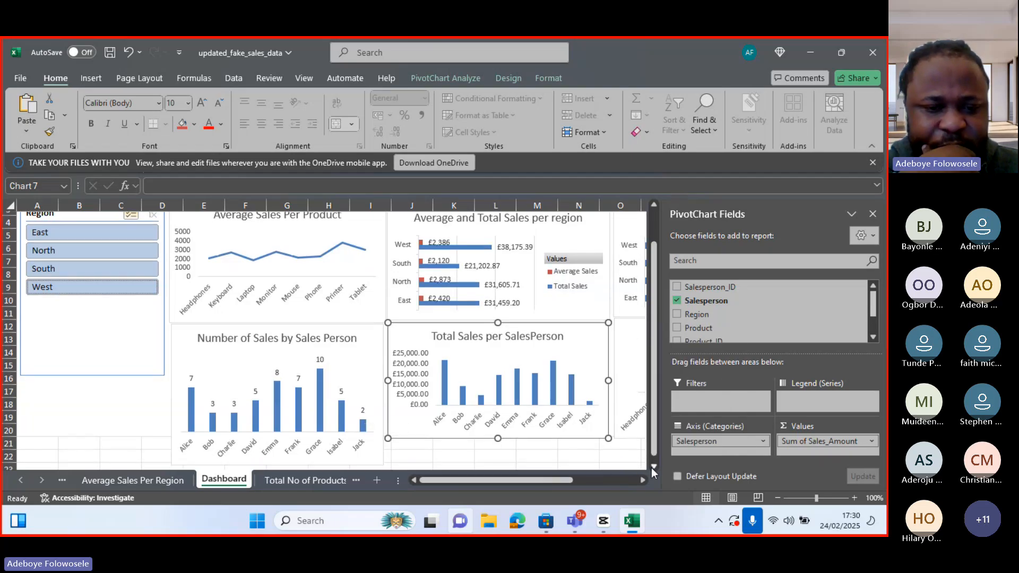
pyautogui.click(653, 467)
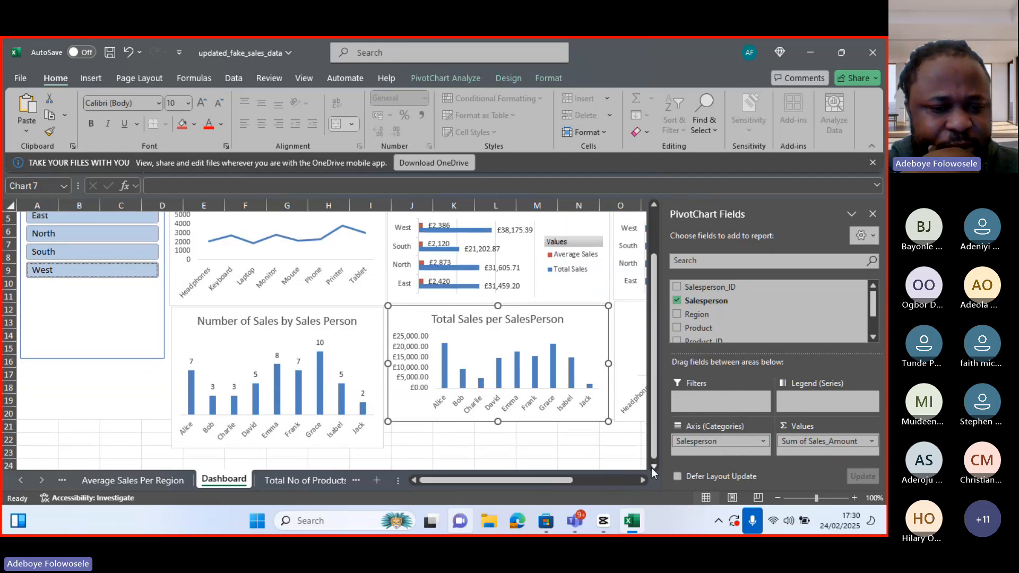
pyautogui.click(284, 445)
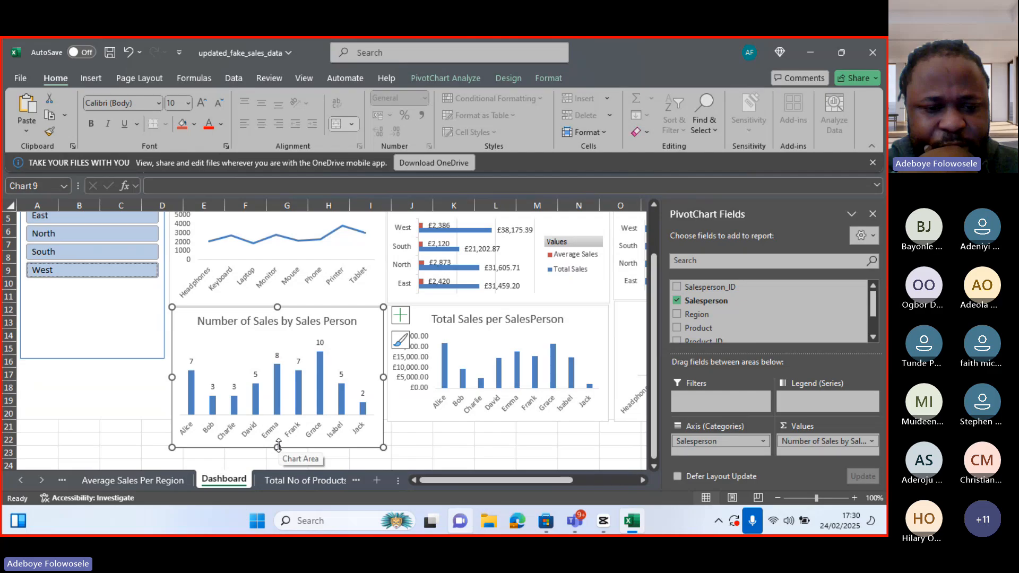
pyautogui.moveTo(277, 447); pyautogui.dragTo(285, 417)
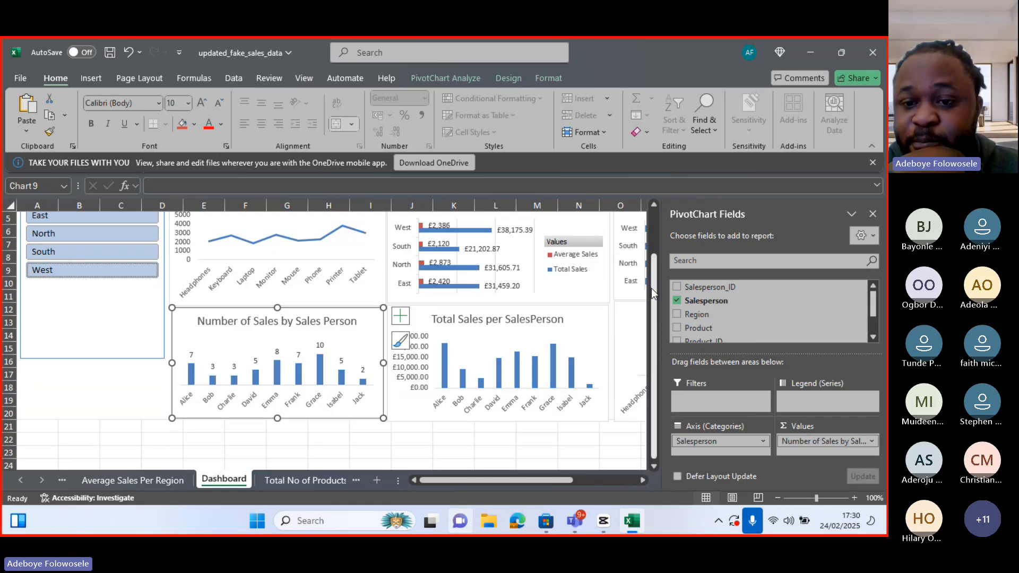
# Test the Region slicer by filtering to East and then reselecting all regions
pyautogui.scroll(2, 654, 287)
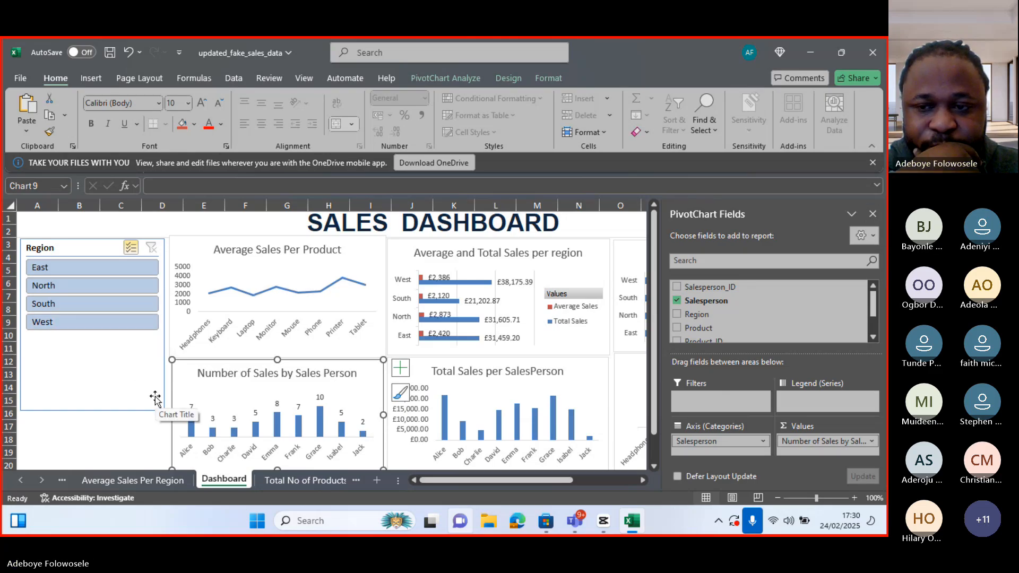
pyautogui.click(141, 386)
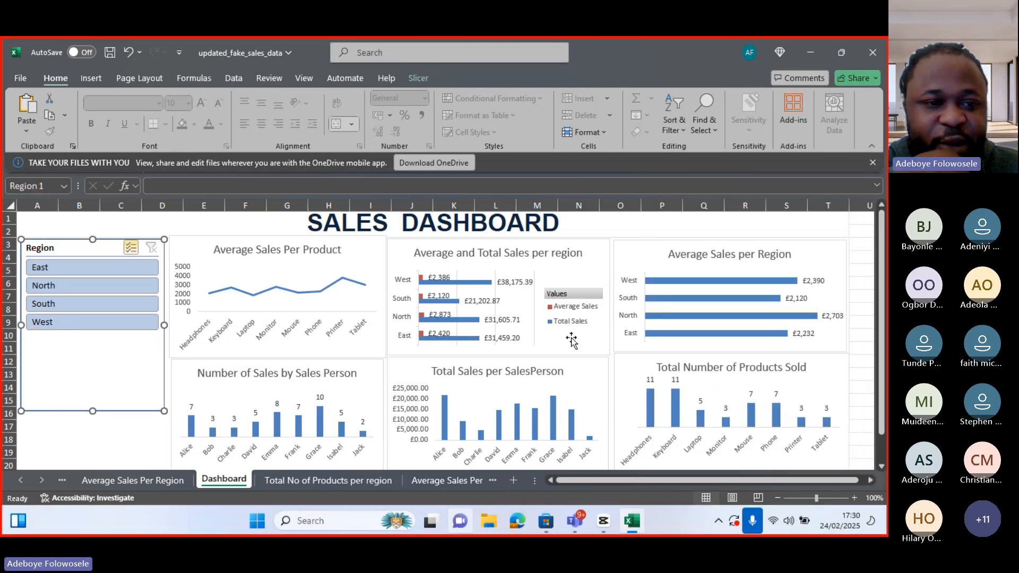
pyautogui.click(94, 275)
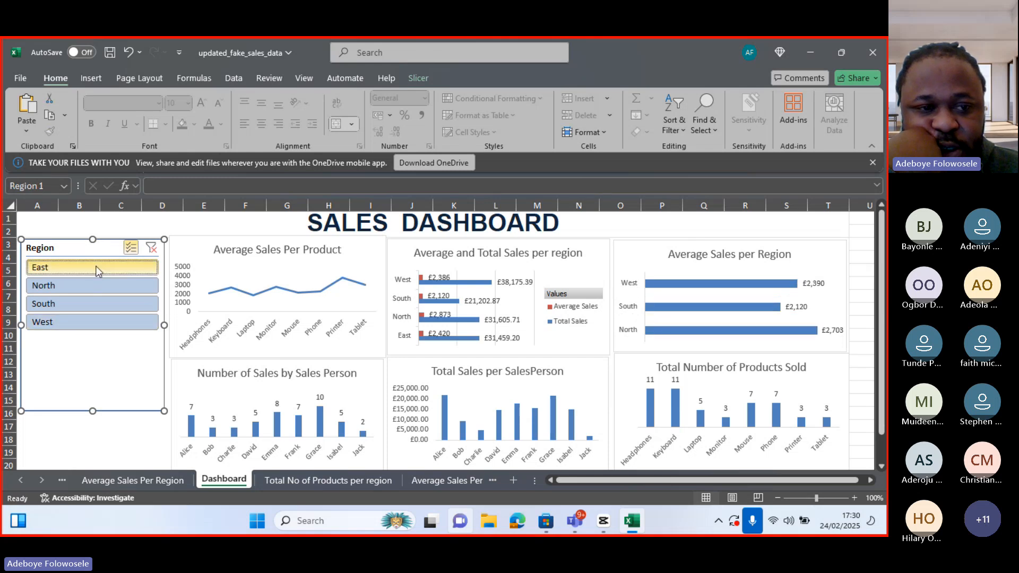
pyautogui.click(96, 266)
pyautogui.click(97, 269)
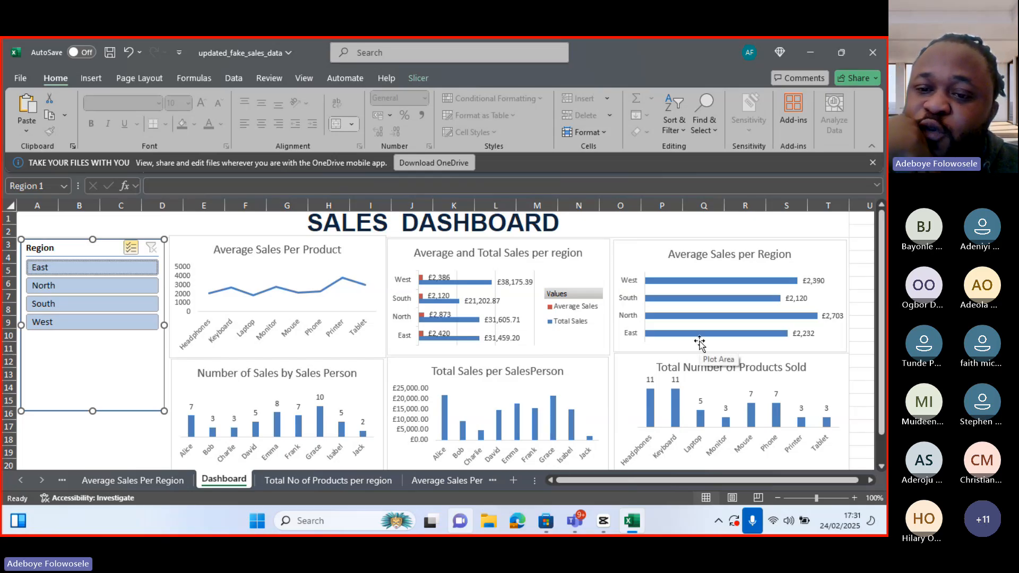
# Open the Region slicer's report connections, disconnect PivotTable4 and connect PivotTable2 (Sales no of Times Attended) and PivotTable1 (Average Sales Per product)
pyautogui.moveTo(714, 300)
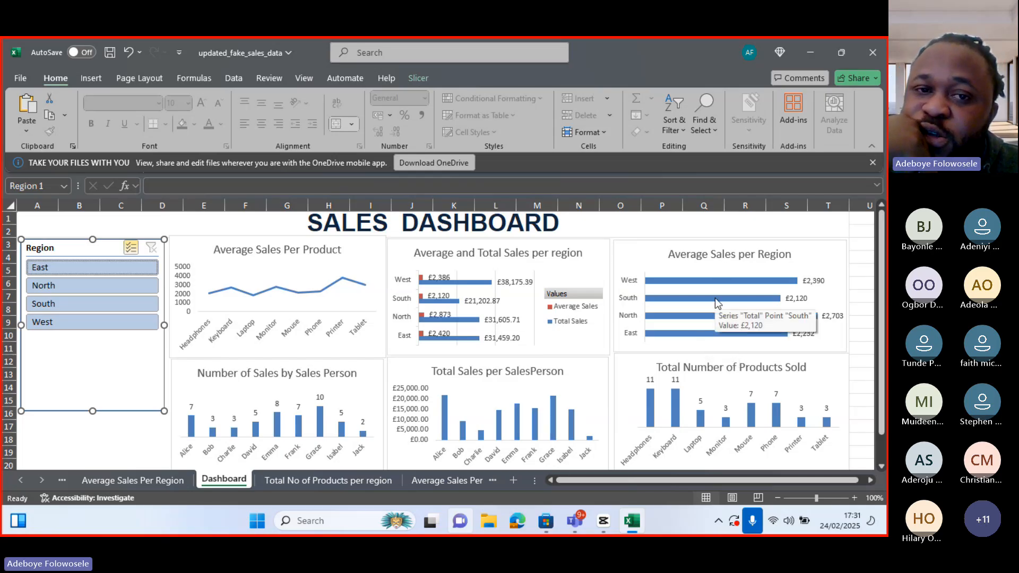
pyautogui.click(422, 78)
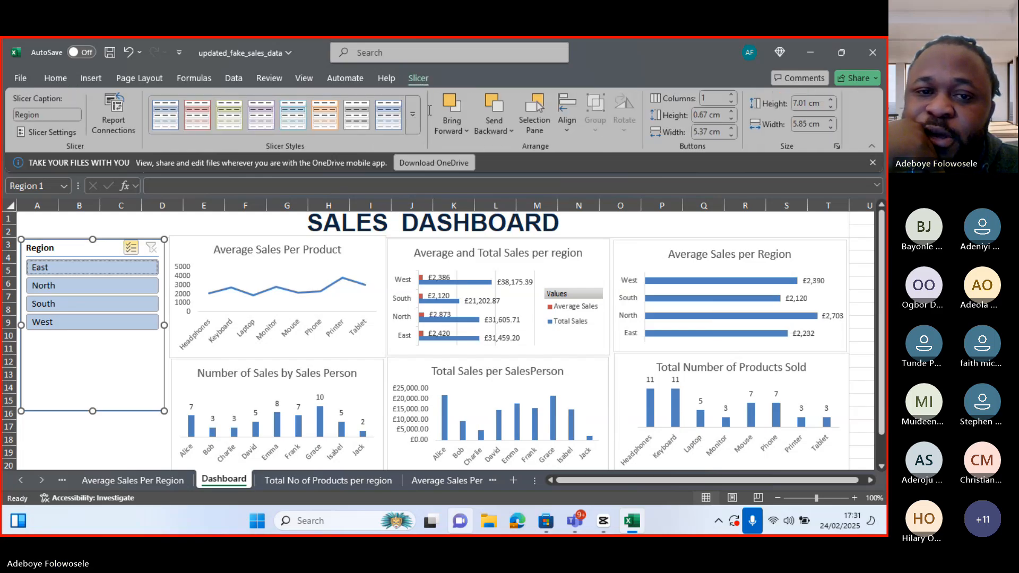
pyautogui.click(106, 109)
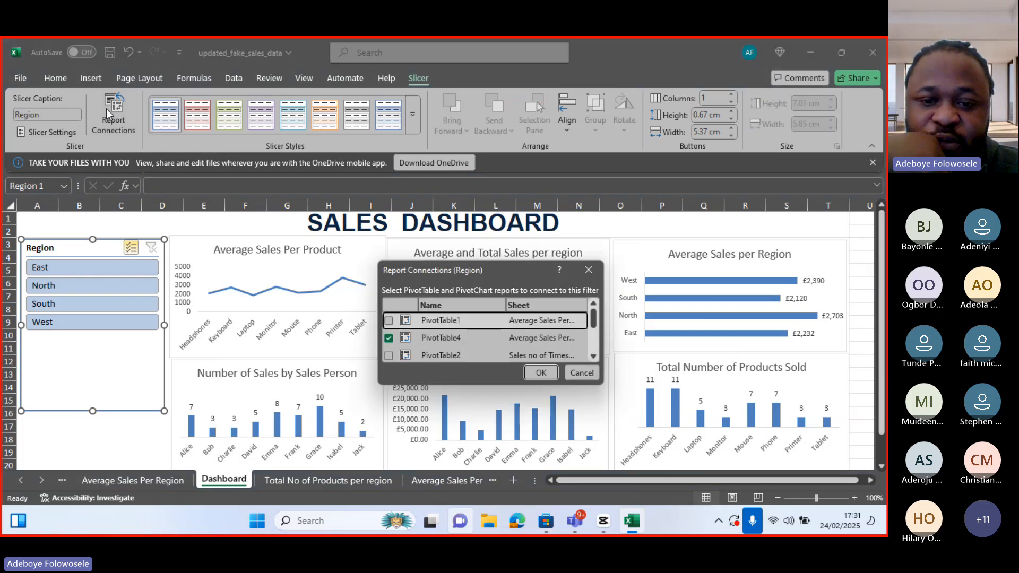
pyautogui.click(389, 337)
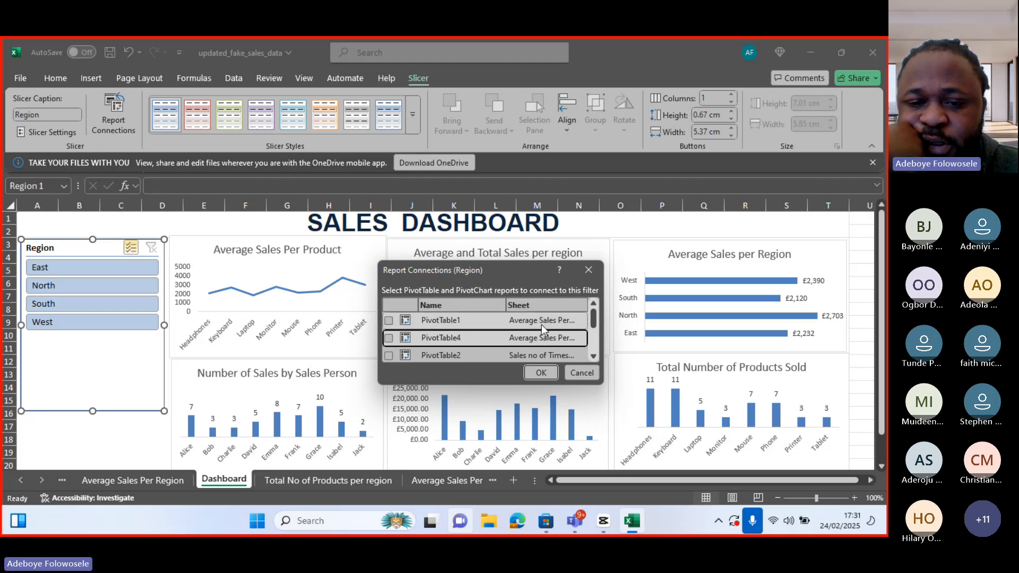
pyautogui.click(388, 355)
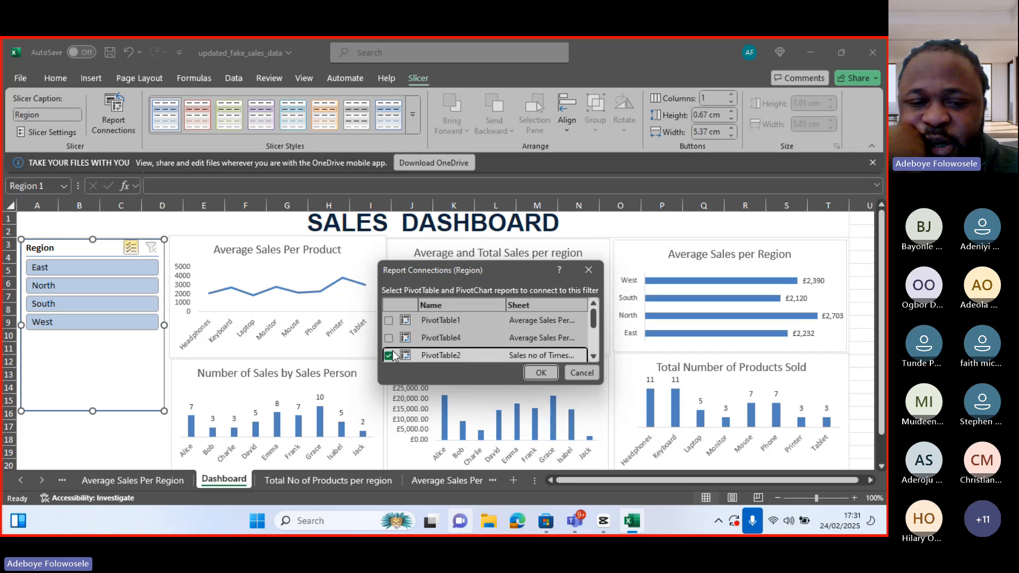
pyautogui.click(389, 321)
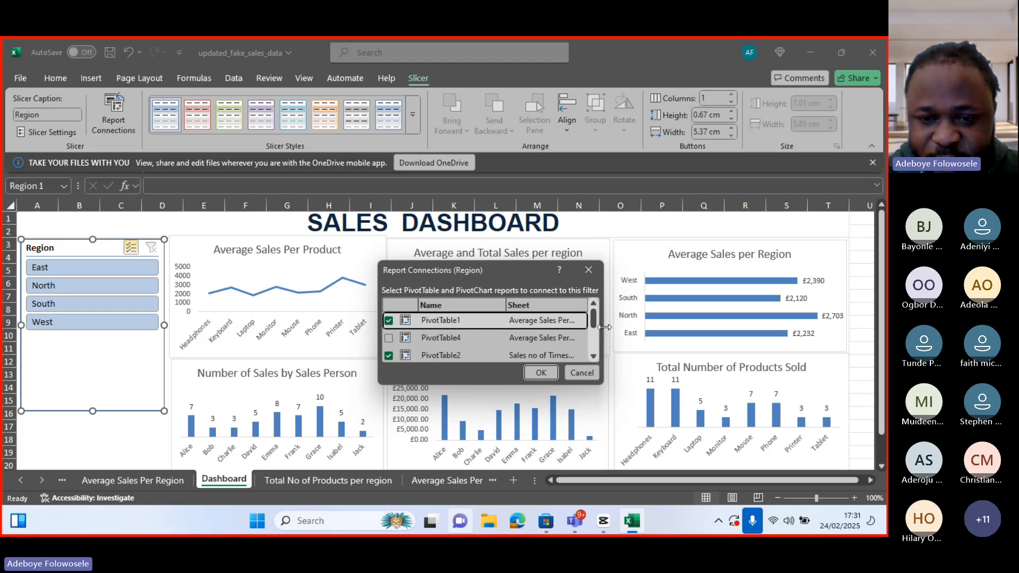
# Connect the Region slicer to PivotTable2 (Total and AVG Sales per Region), PivotTable5 and PivotTable3, then confirm
pyautogui.moveTo(602, 325); pyautogui.dragTo(663, 340)
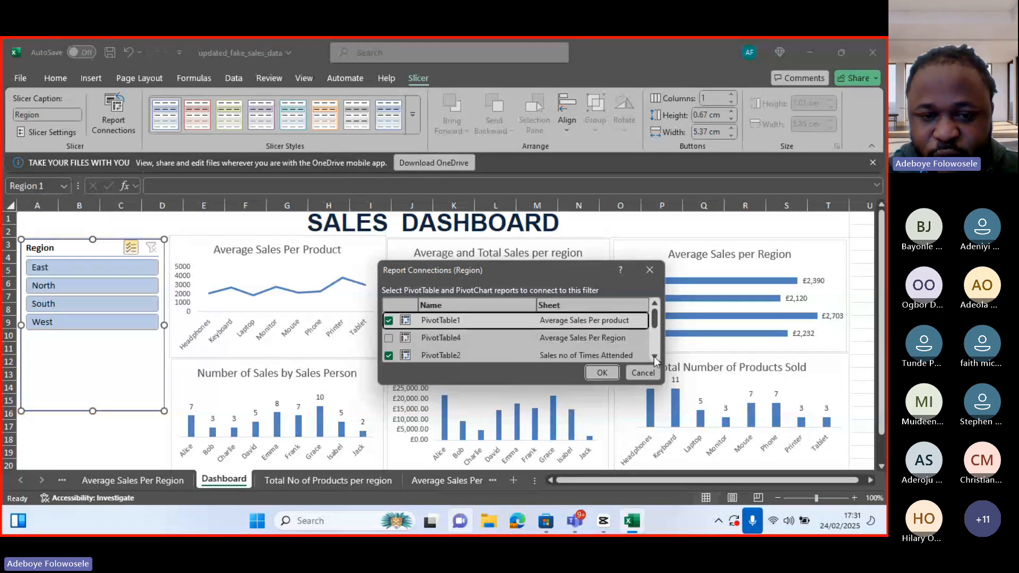
pyautogui.click(653, 357)
pyautogui.click(654, 357)
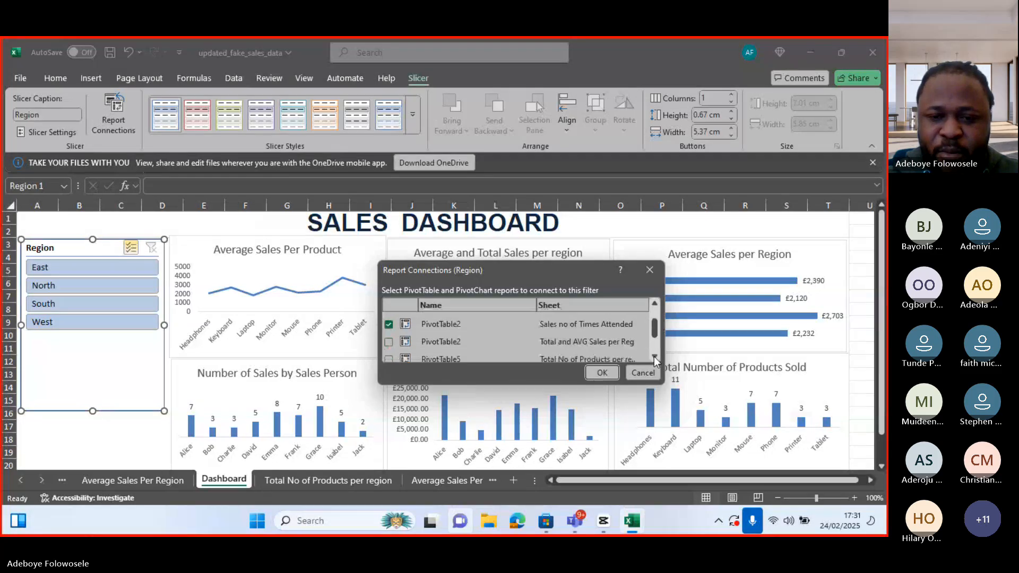
pyautogui.click(389, 339)
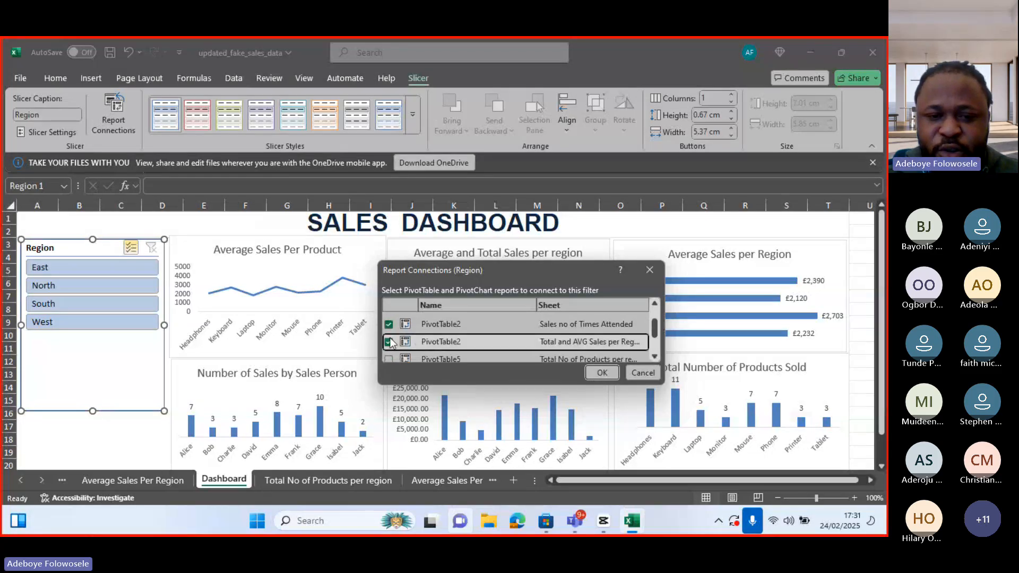
pyautogui.click(654, 358)
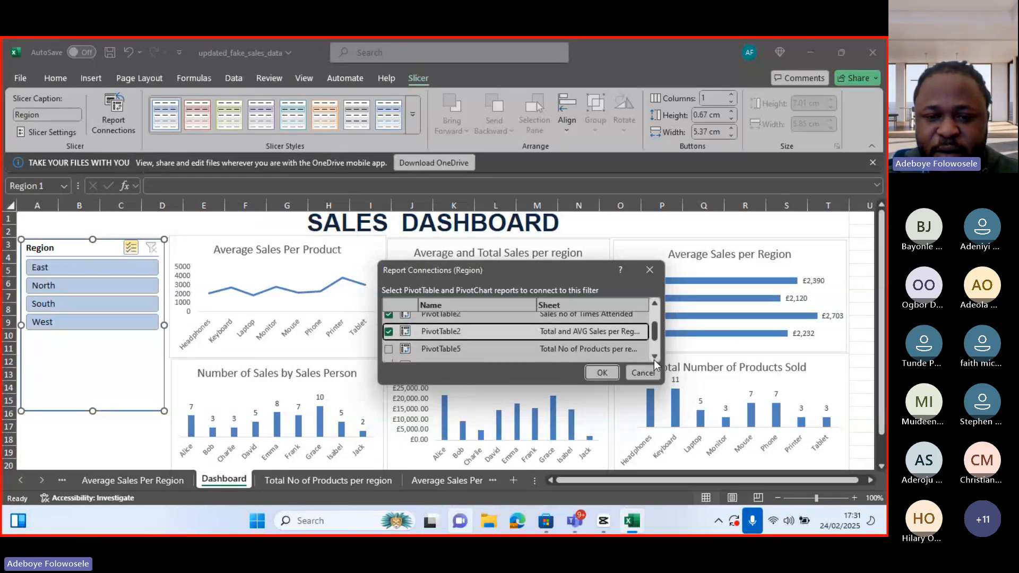
pyautogui.click(388, 351)
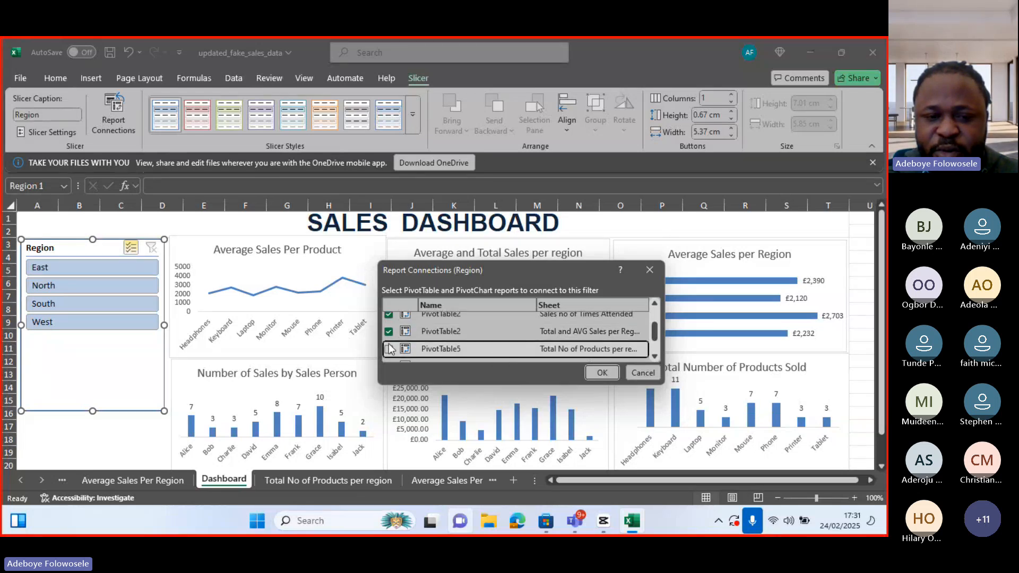
pyautogui.click(388, 350)
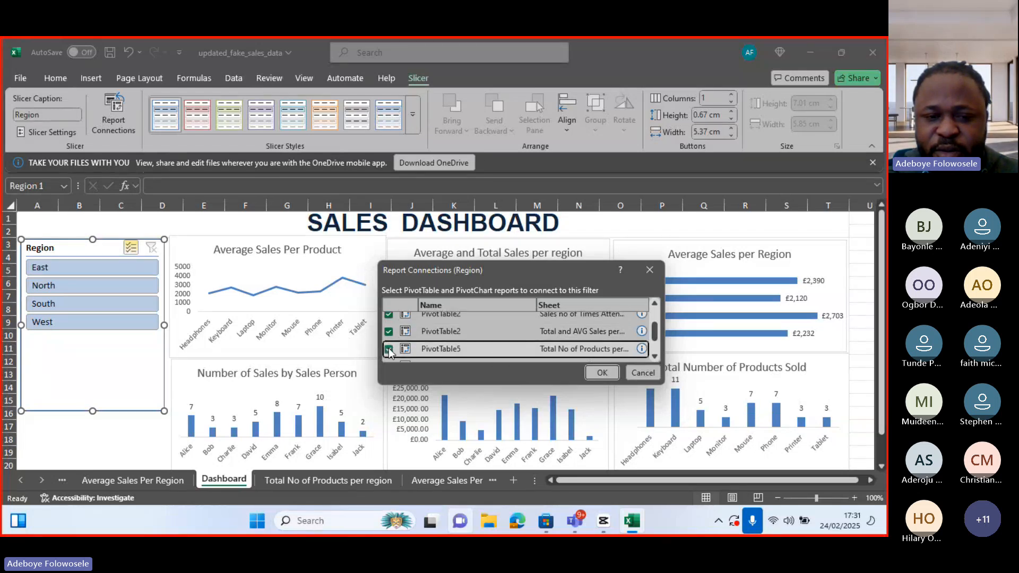
pyautogui.click(655, 358)
pyautogui.click(655, 358)
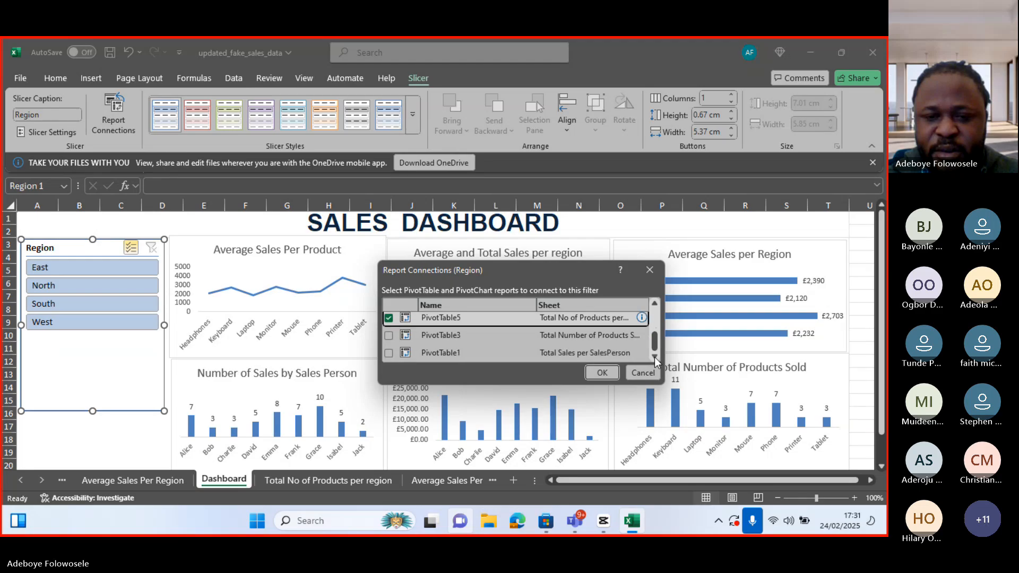
pyautogui.click(389, 336)
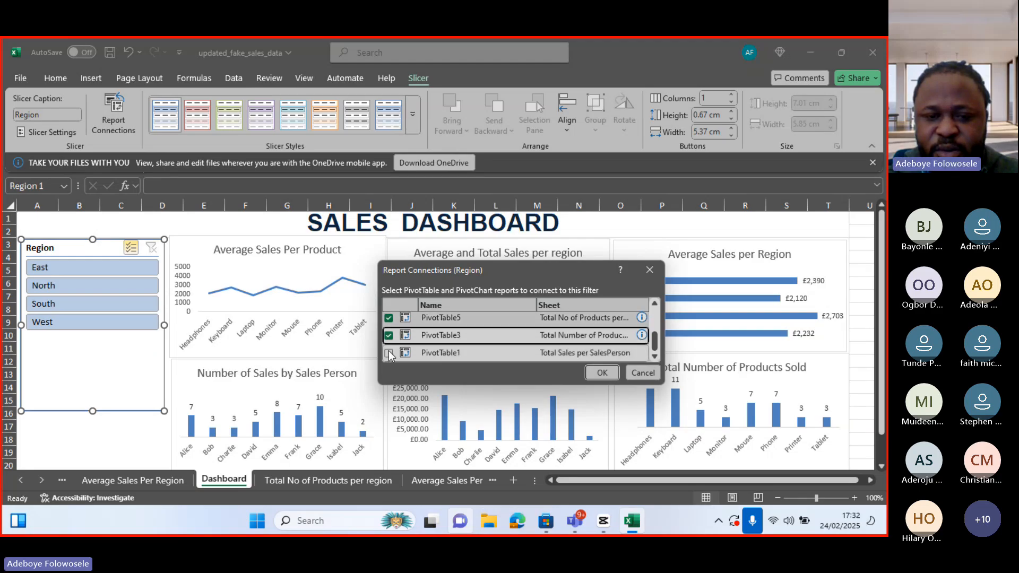
pyautogui.moveTo(654, 339); pyautogui.dragTo(656, 319)
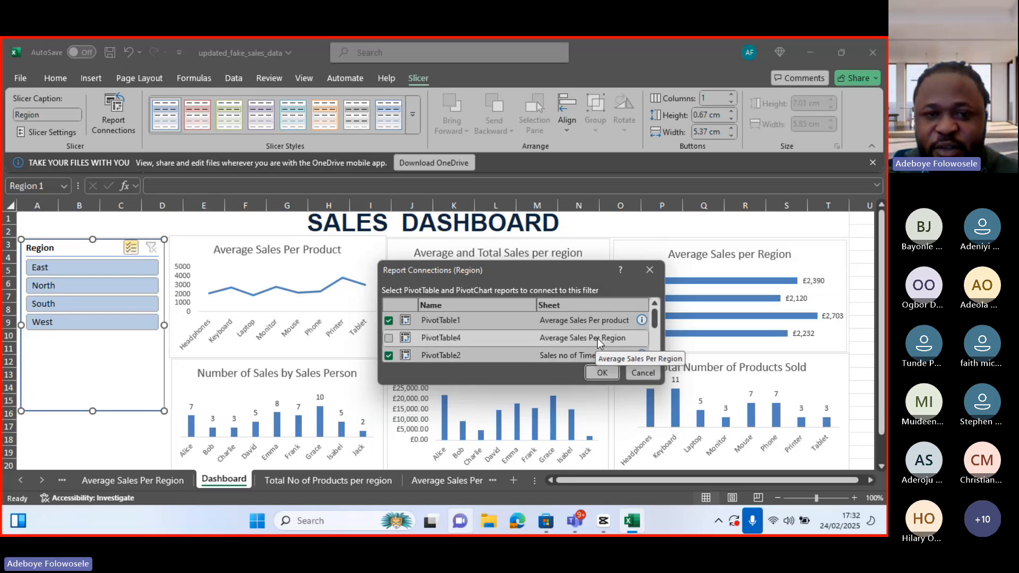
pyautogui.click(605, 374)
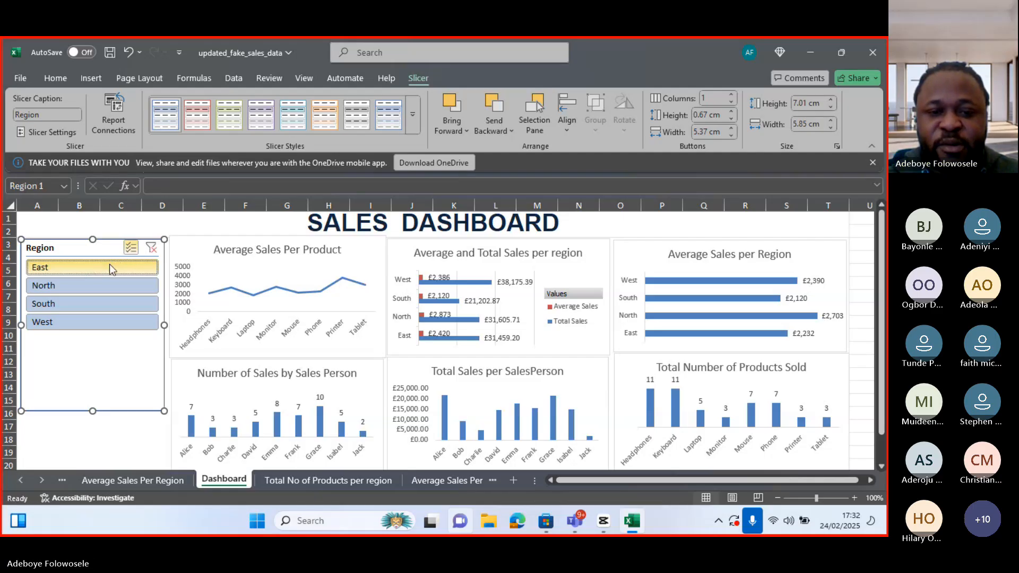
# Test the Region slicer by filtering through different regions, finishing with only East selected
pyautogui.click(110, 263)
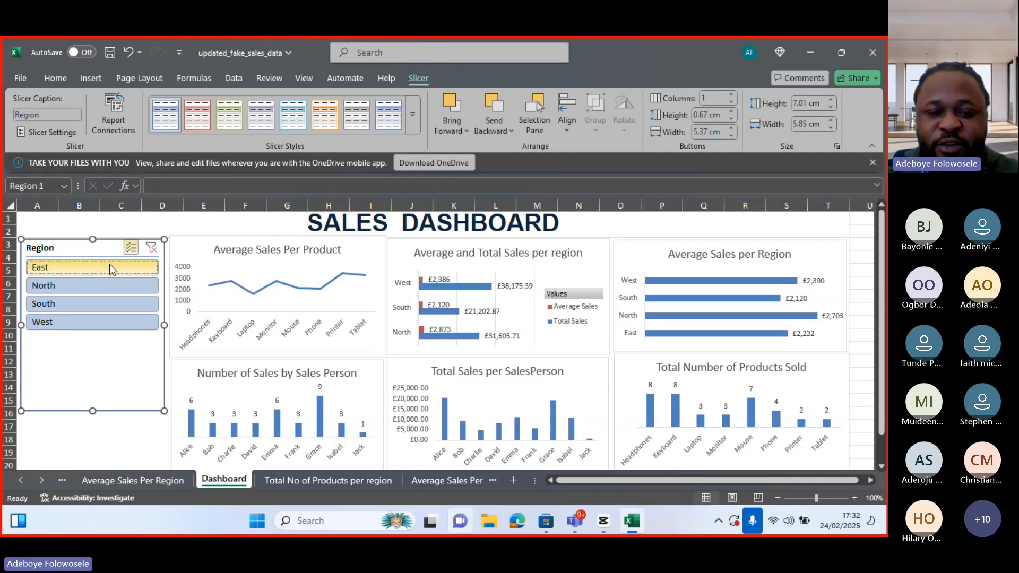
pyautogui.click(109, 263)
pyautogui.click(91, 290)
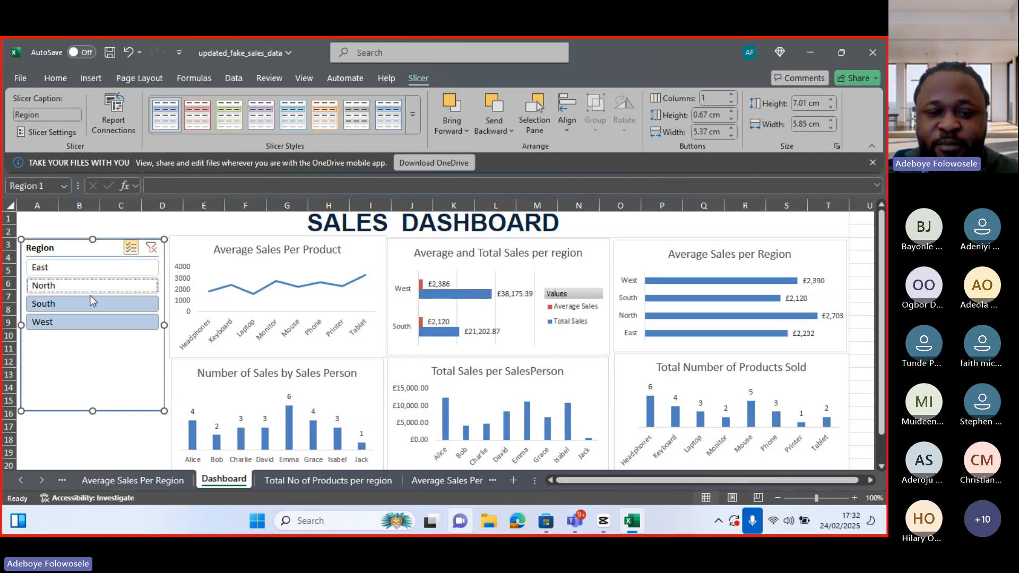
pyautogui.click(88, 302)
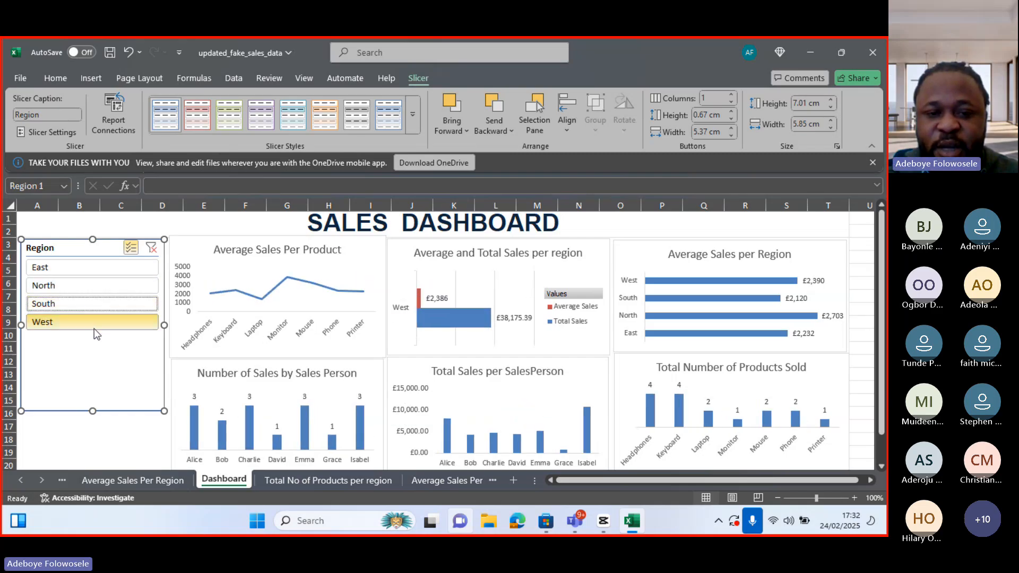
pyautogui.click(94, 329)
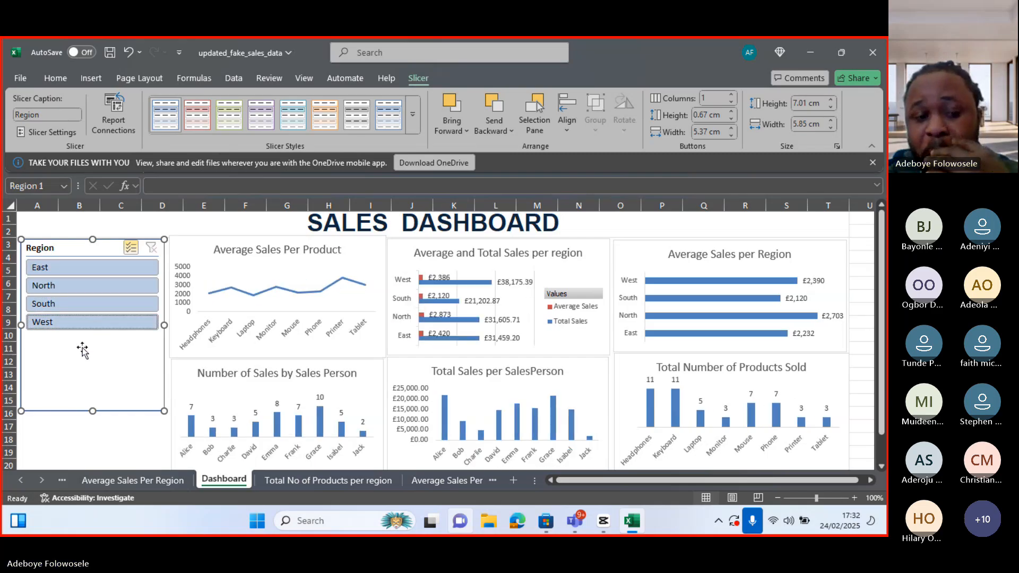
pyautogui.click(96, 284)
pyautogui.click(77, 308)
pyautogui.click(71, 315)
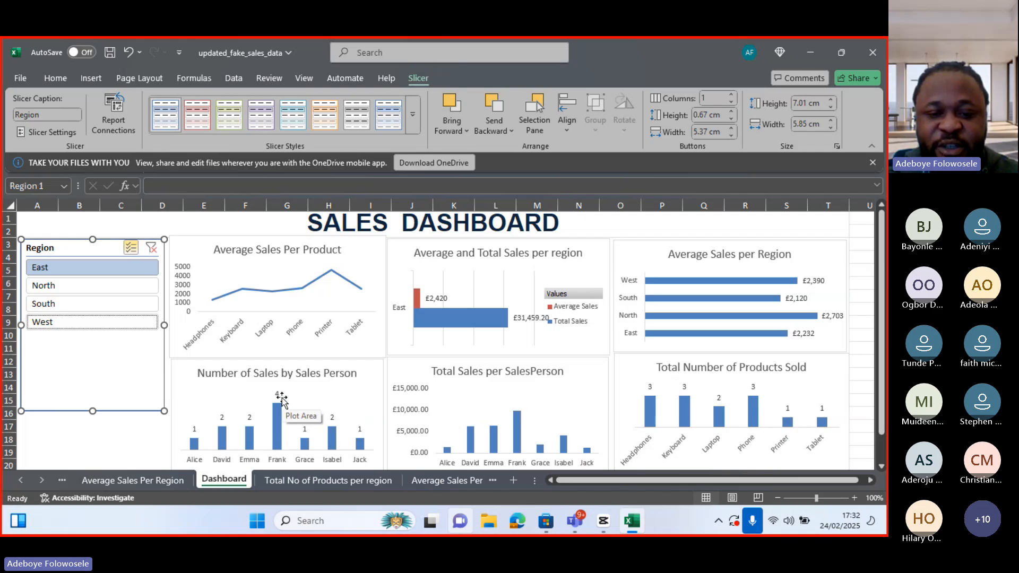
pyautogui.moveTo(518, 418)
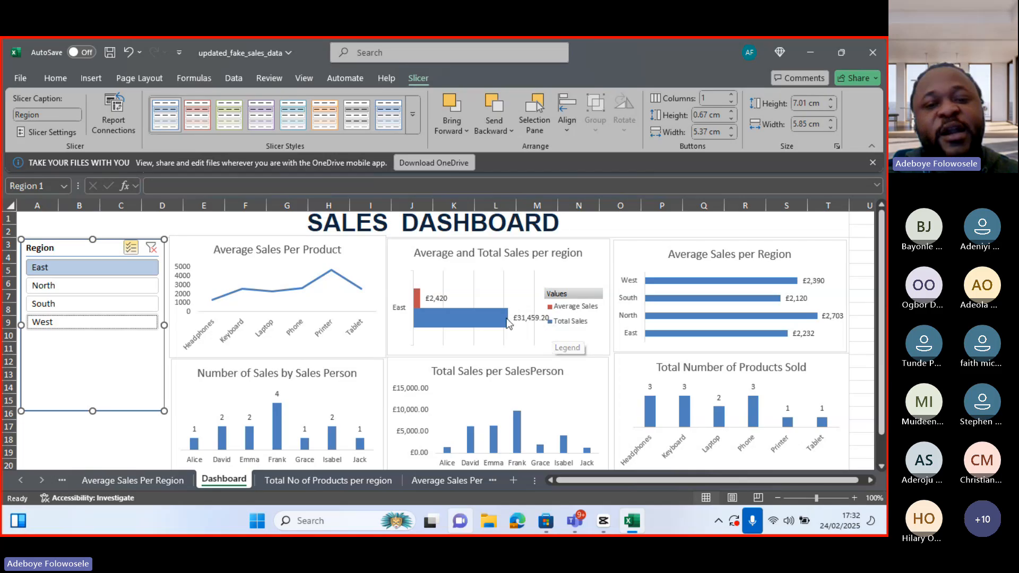
pyautogui.click(467, 134)
pyautogui.click(741, 247)
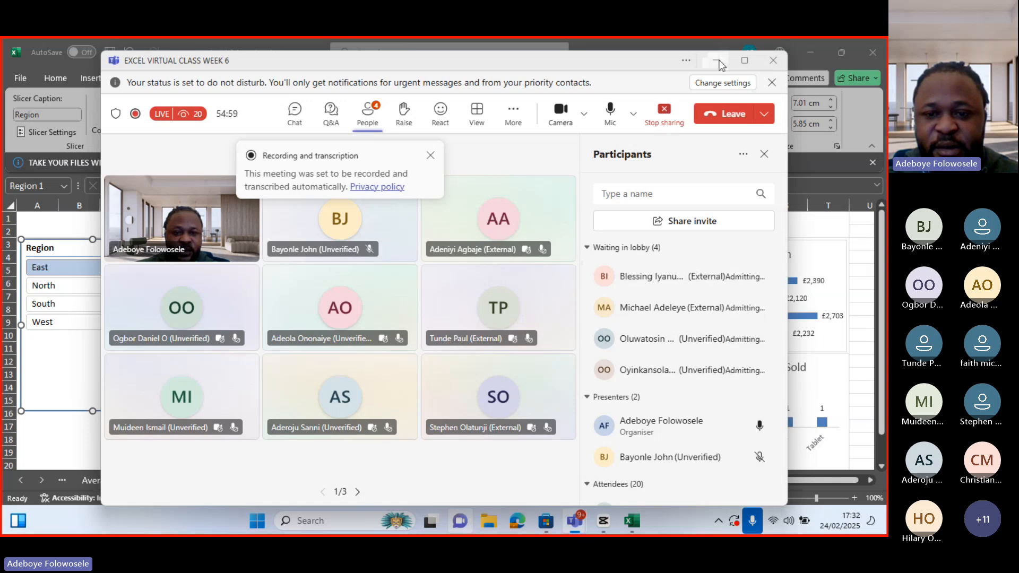
pyautogui.click(717, 62)
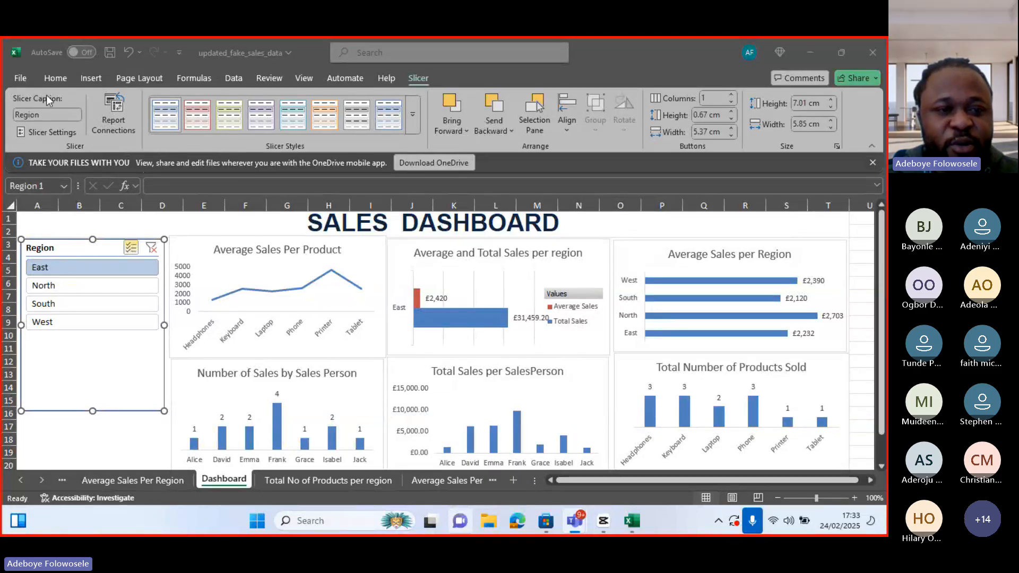
# Try to connect PivotTable2 (Total and AVG Sales per Region) to the Region slicer again through its report connections
pyautogui.click(122, 116)
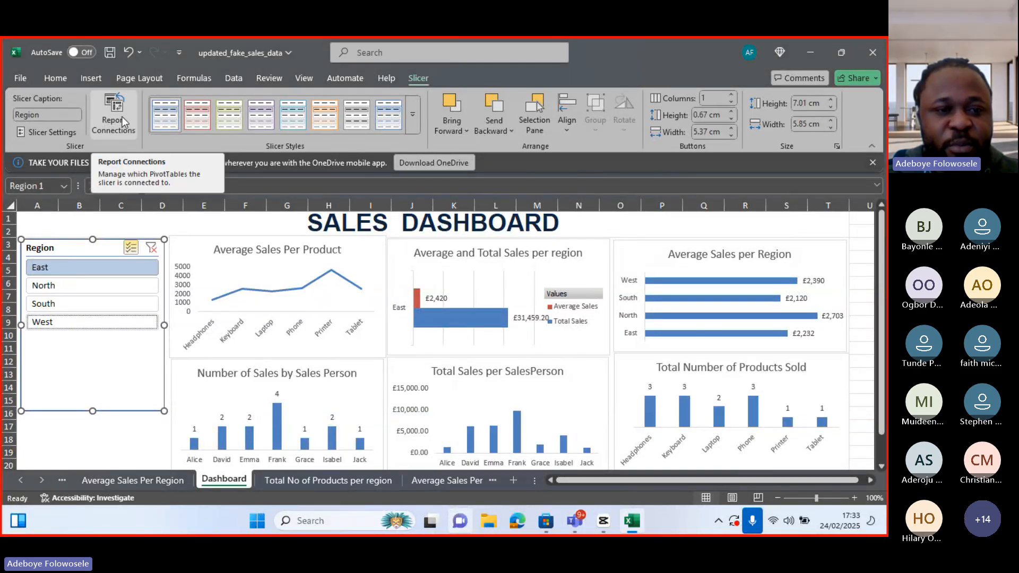
pyautogui.click(122, 120)
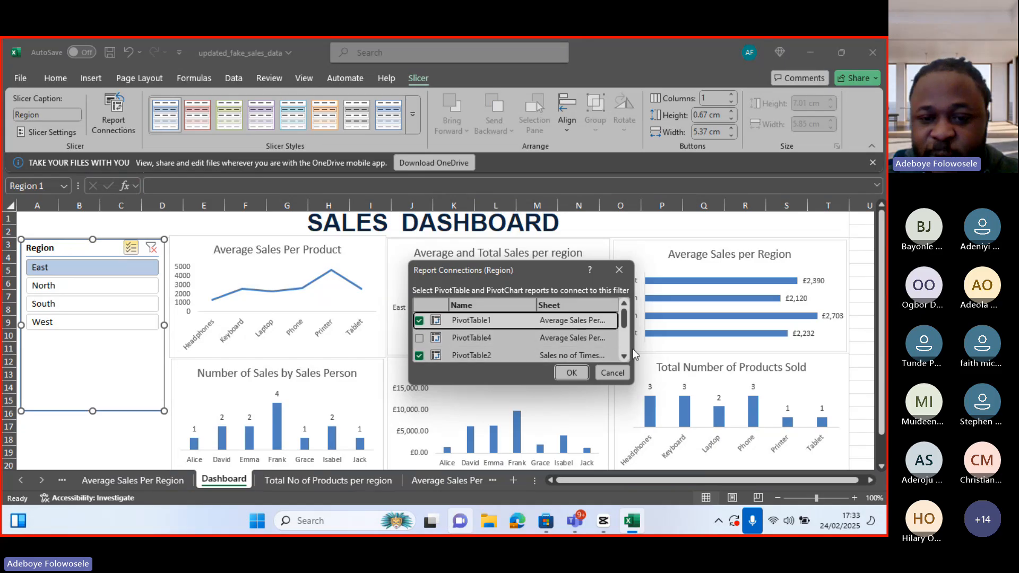
pyautogui.moveTo(635, 340); pyautogui.dragTo(773, 340)
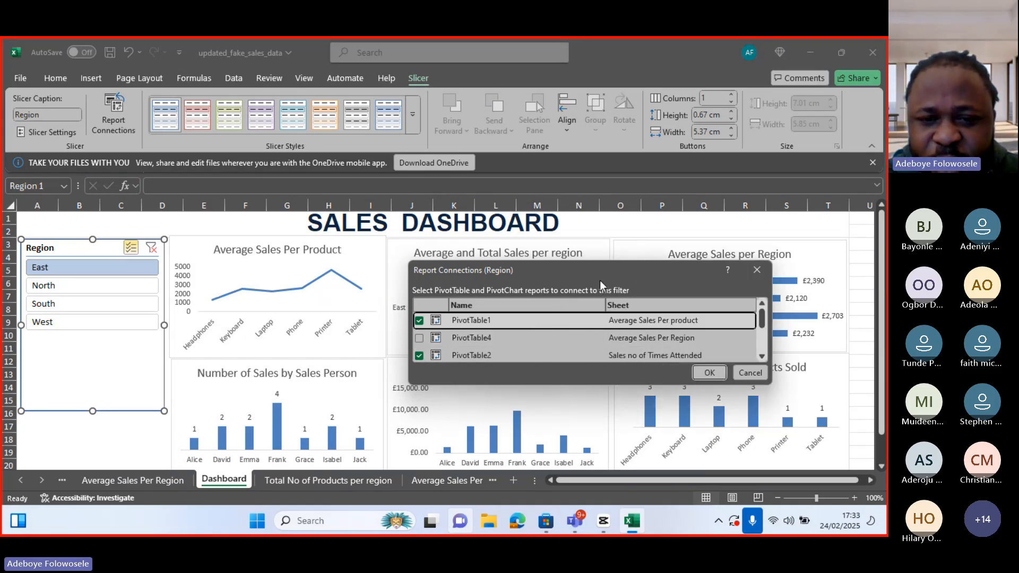
pyautogui.moveTo(607, 272); pyautogui.dragTo(621, 246)
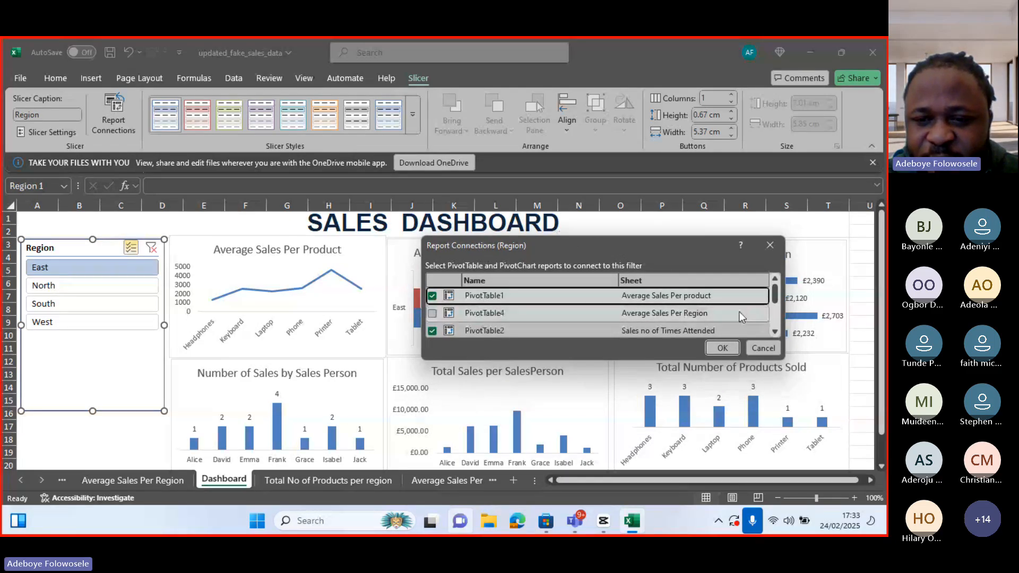
pyautogui.click(775, 330)
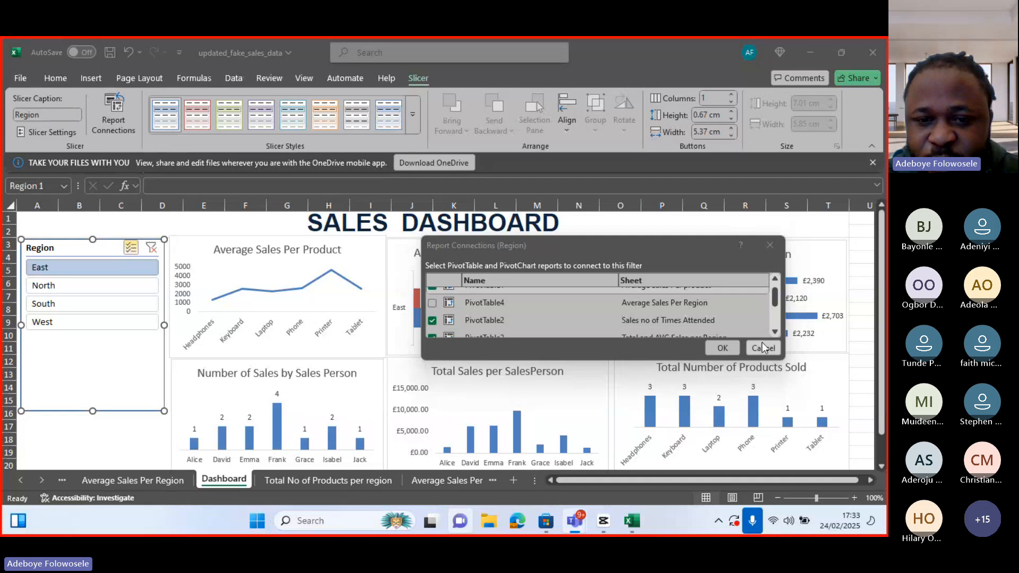
pyautogui.click(775, 331)
pyautogui.click(775, 331)
pyautogui.click(774, 331)
pyautogui.click(774, 331)
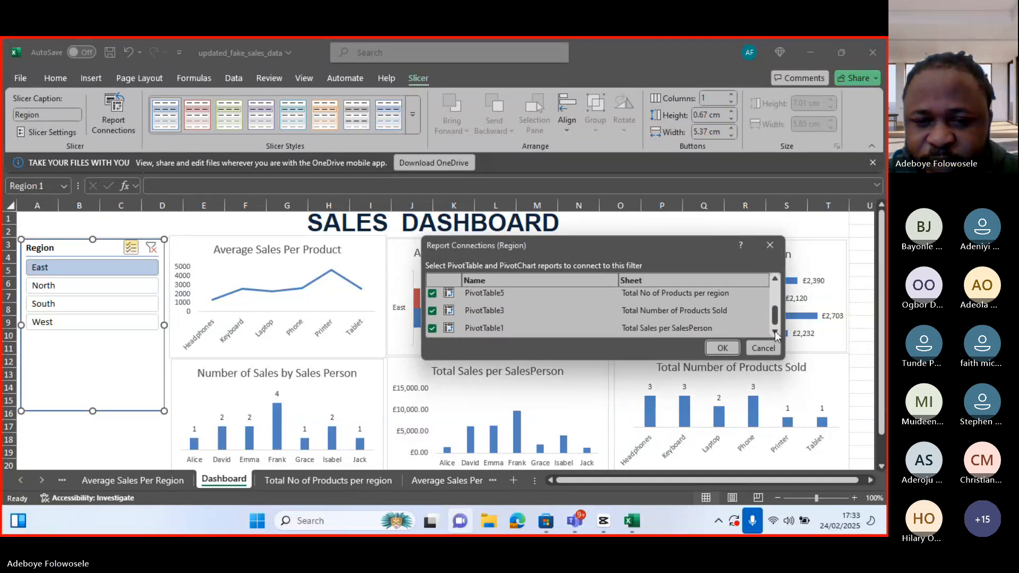
pyautogui.moveTo(775, 326)
pyautogui.mouseDown()
pyautogui.moveTo(778, 298)
pyautogui.moveTo(778, 310)
pyautogui.mouseUp()
pyautogui.click(432, 310)
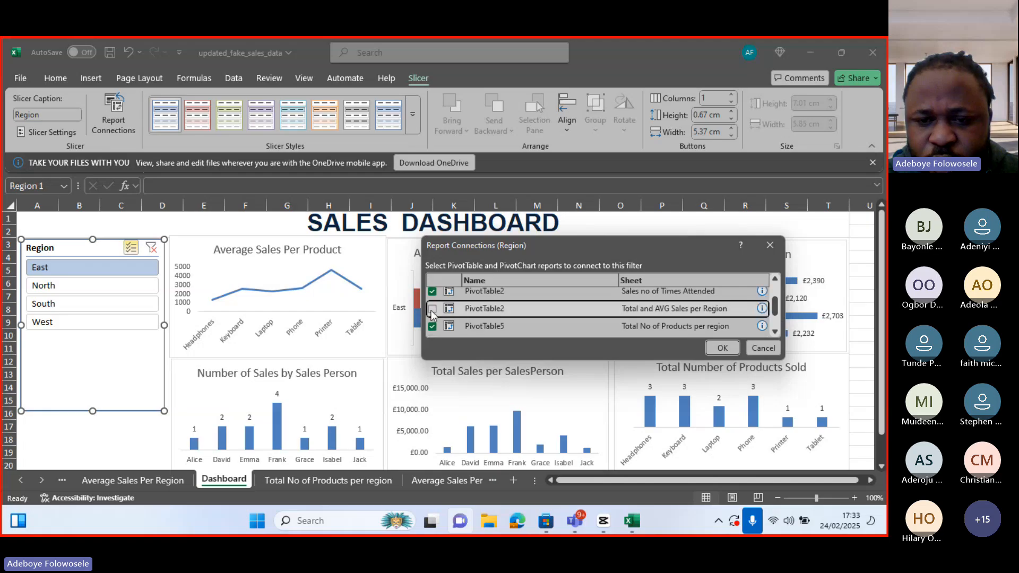
pyautogui.click(722, 347)
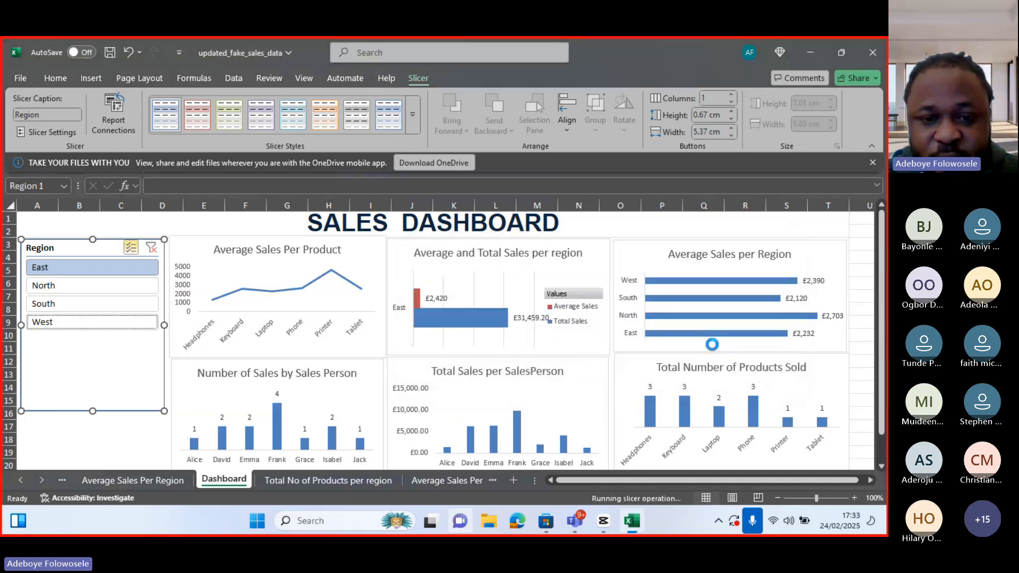
# Select North, South and West in the Region slicer to check the linked charts
pyautogui.click(80, 290)
pyautogui.click(75, 303)
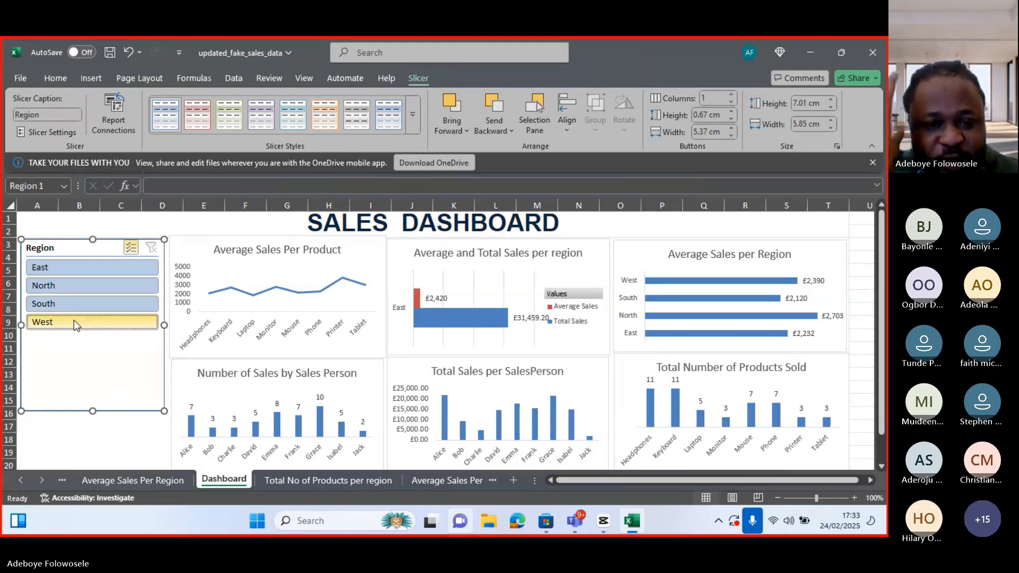
pyautogui.click(74, 322)
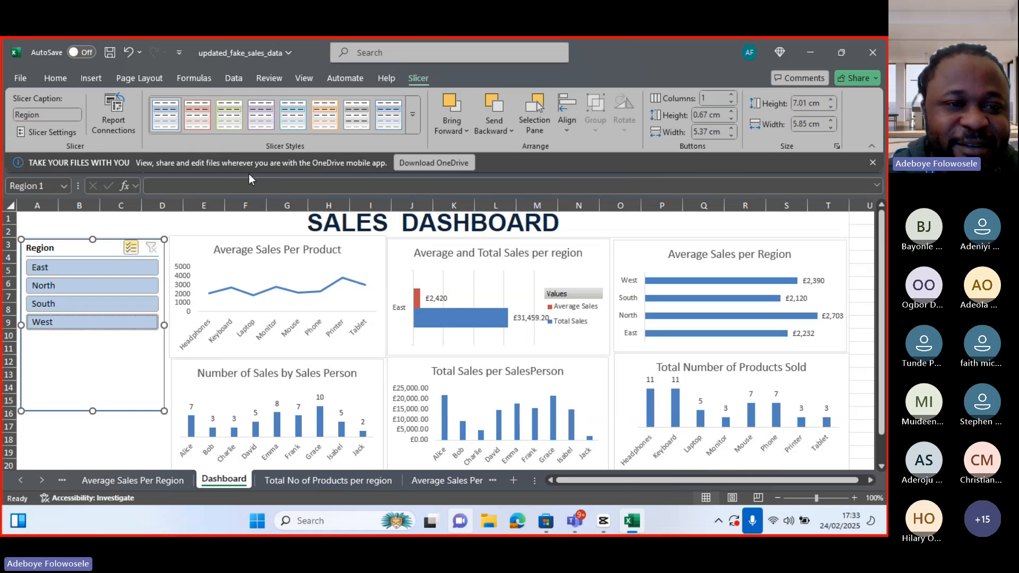
# Reopen the slicer's report connections and connect PivotTable2 (Total and AVG Sales per Region), then confirm
pyautogui.click(113, 110)
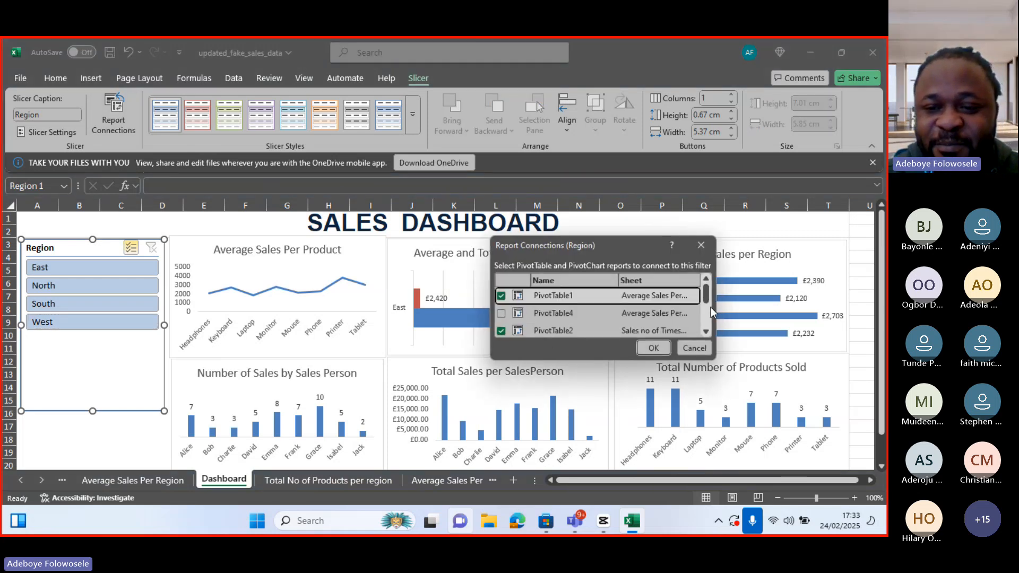
pyautogui.moveTo(714, 307); pyautogui.dragTo(782, 307)
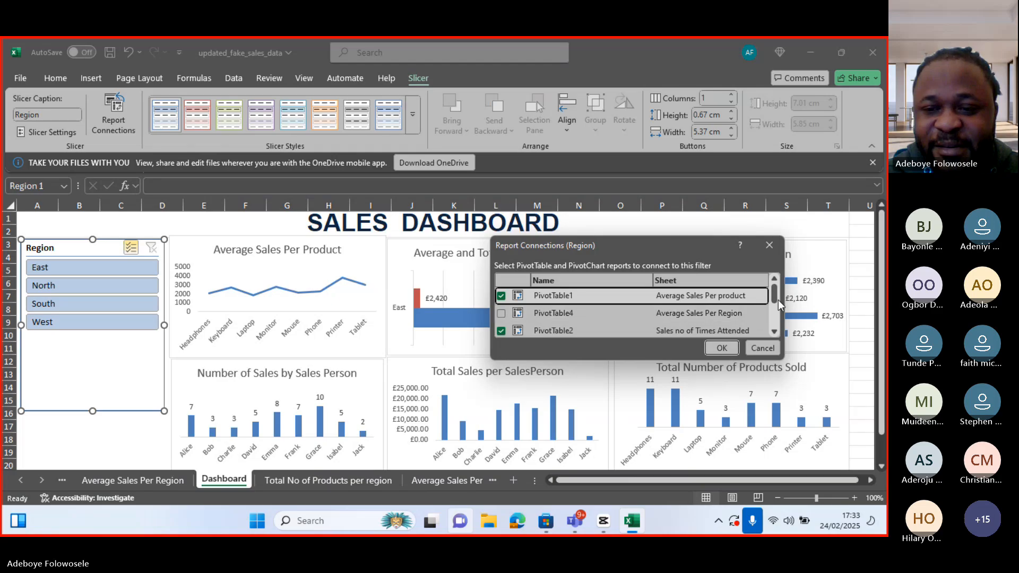
pyautogui.click(773, 332)
pyautogui.click(774, 332)
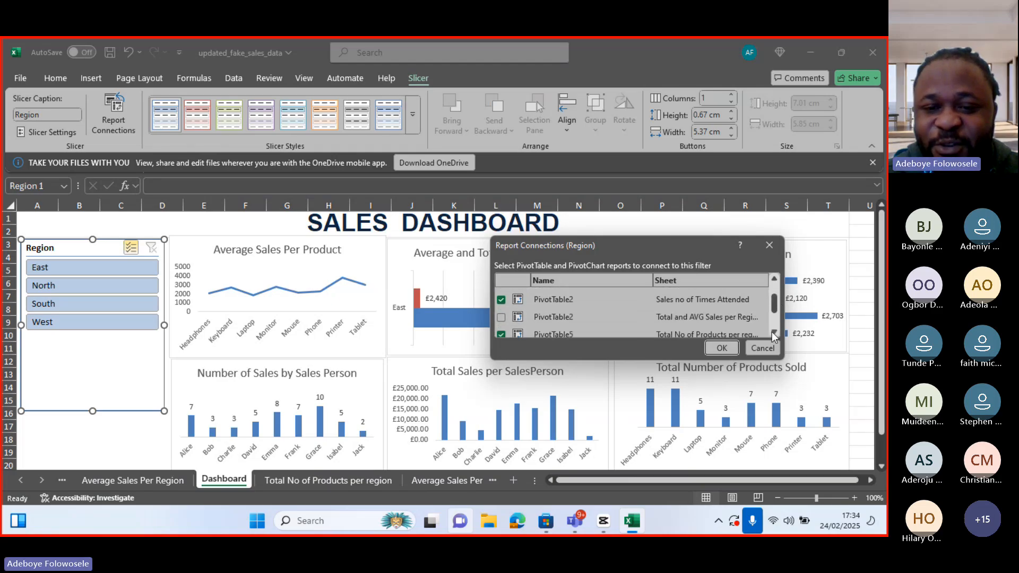
pyautogui.click(501, 318)
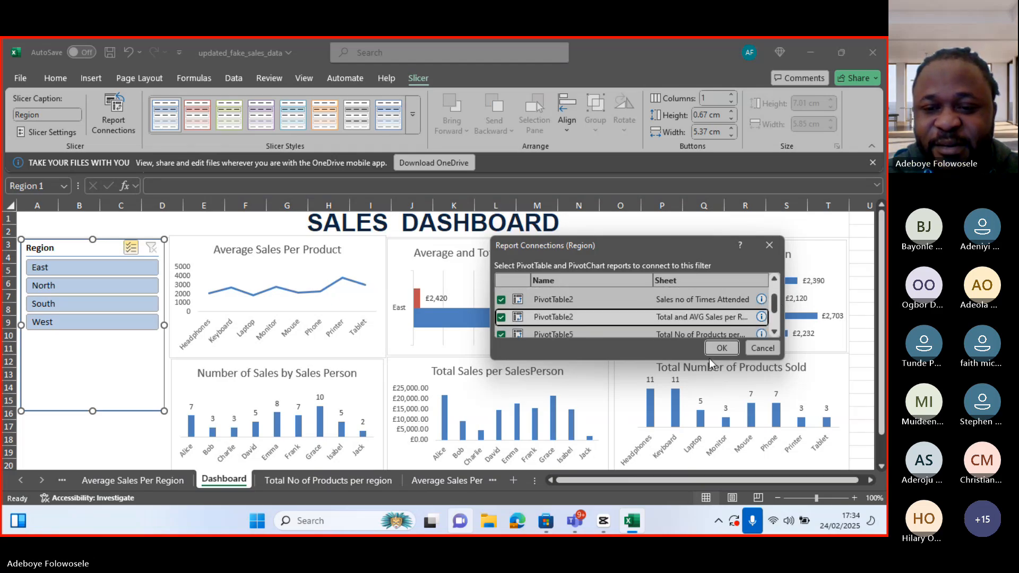
pyautogui.click(721, 349)
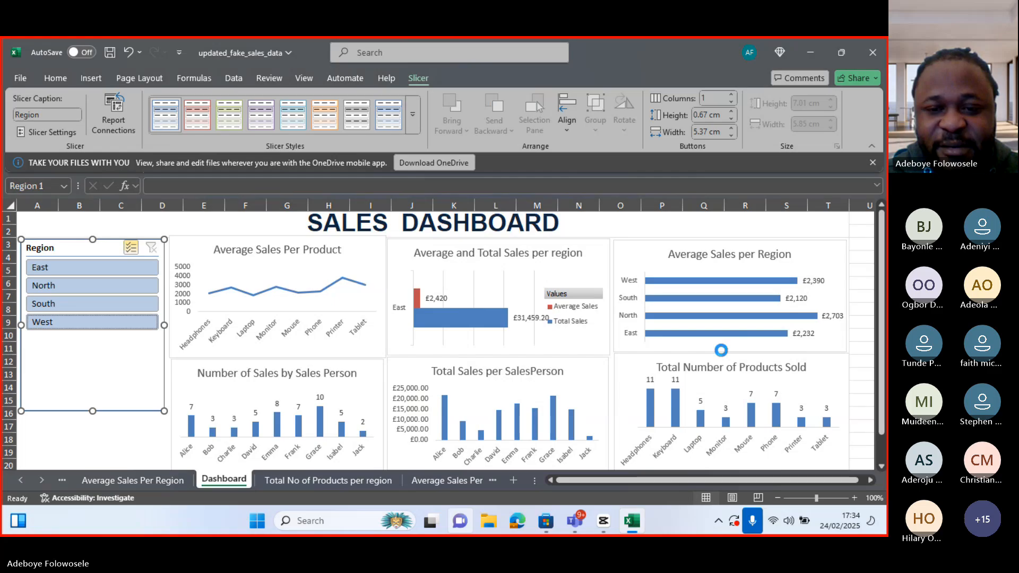
# Open the Region slicer's report connections and disconnect PivotTable2 (Total and AVG Sales per Region), then confirm
pyautogui.click(80, 272)
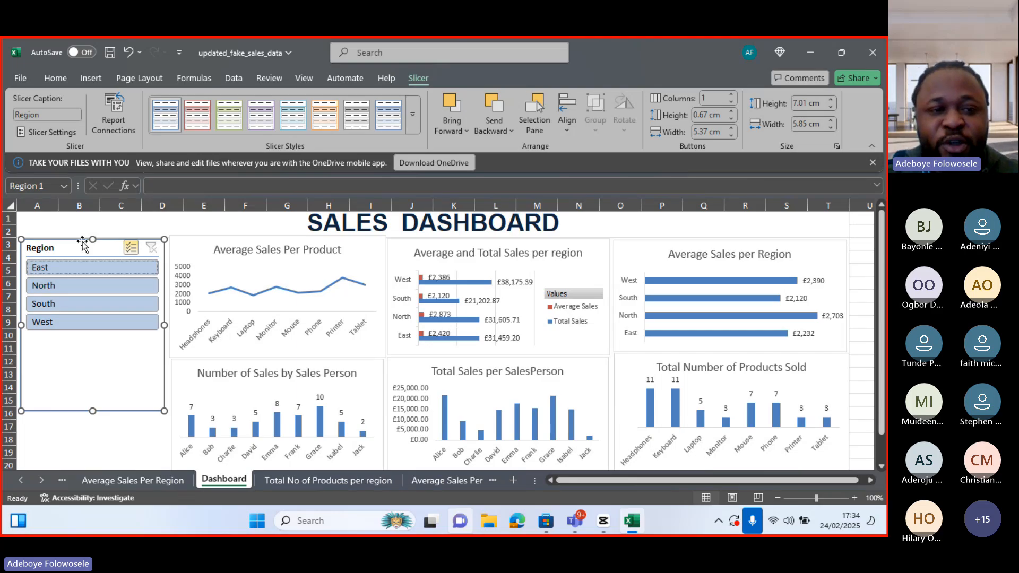
pyautogui.click(122, 110)
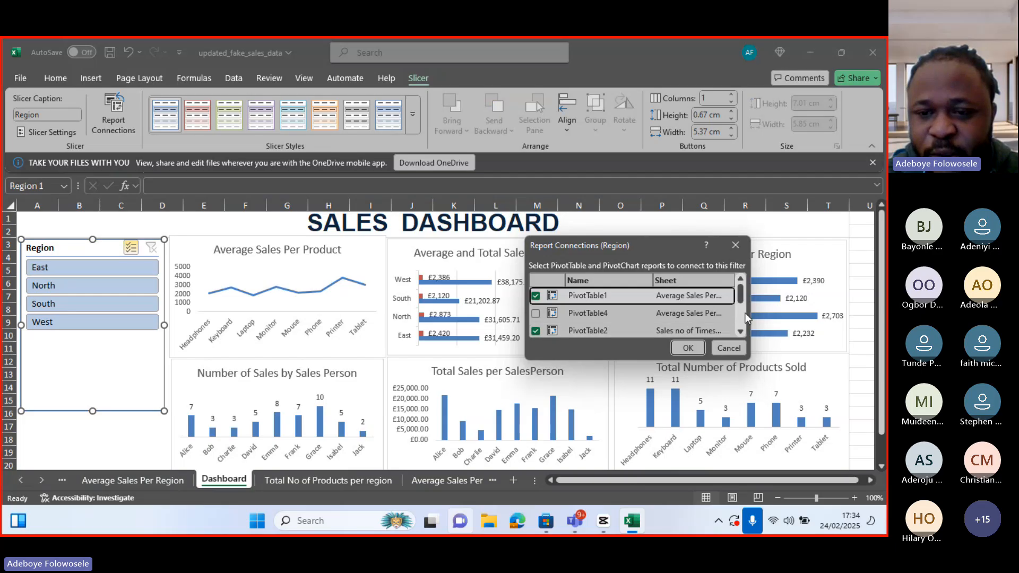
pyautogui.moveTo(751, 308); pyautogui.dragTo(778, 309)
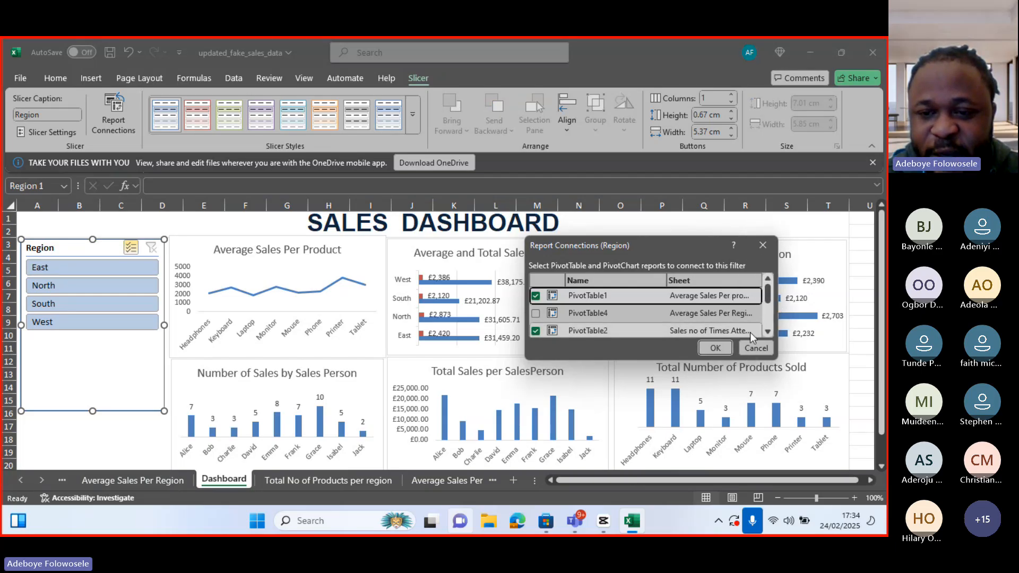
pyautogui.click(767, 332)
pyautogui.click(767, 331)
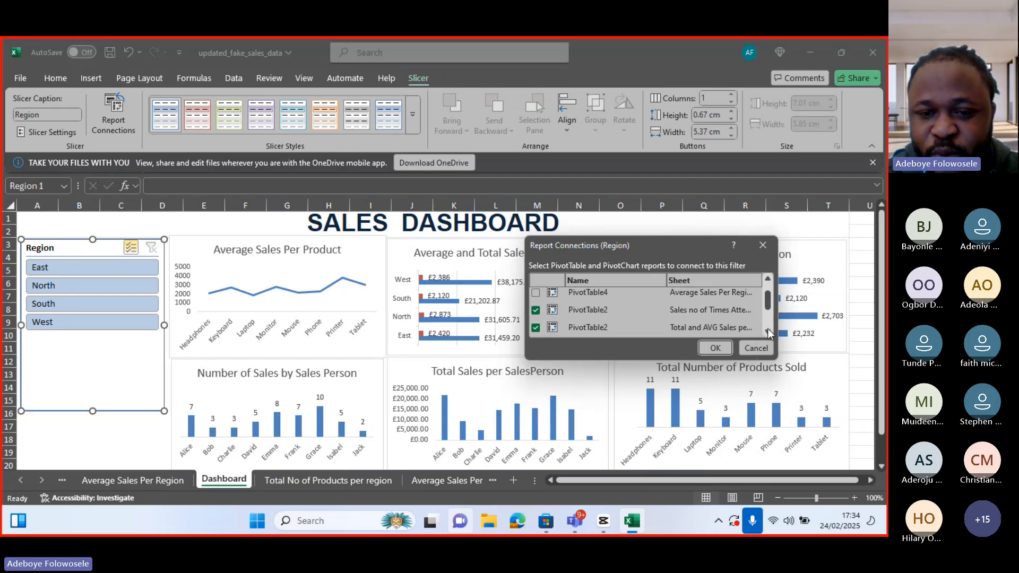
pyautogui.click(536, 327)
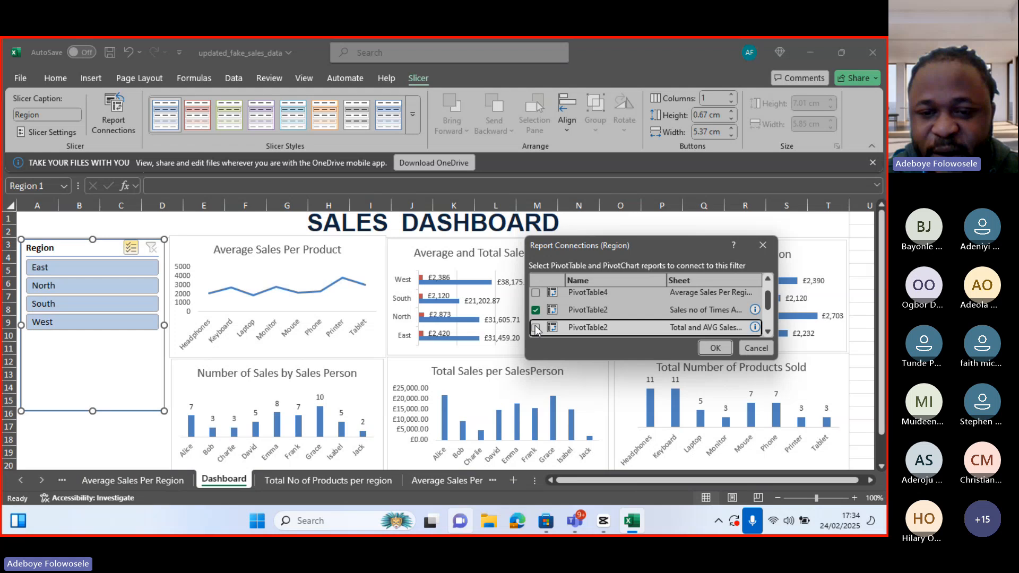
pyautogui.click(709, 349)
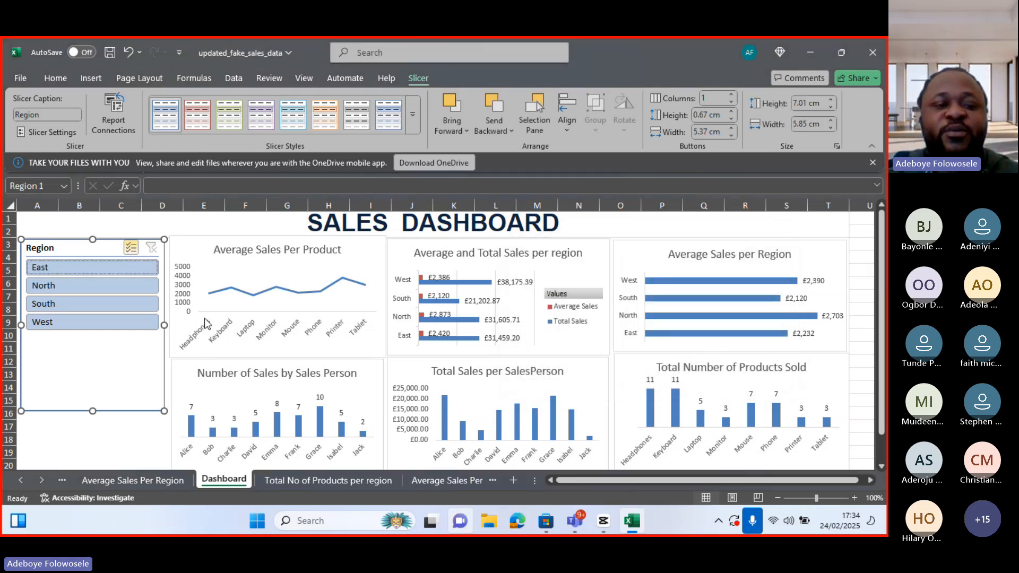
# Test the Region slicer by selecting West, South, North and East in turn and checking the charts
pyautogui.click(116, 329)
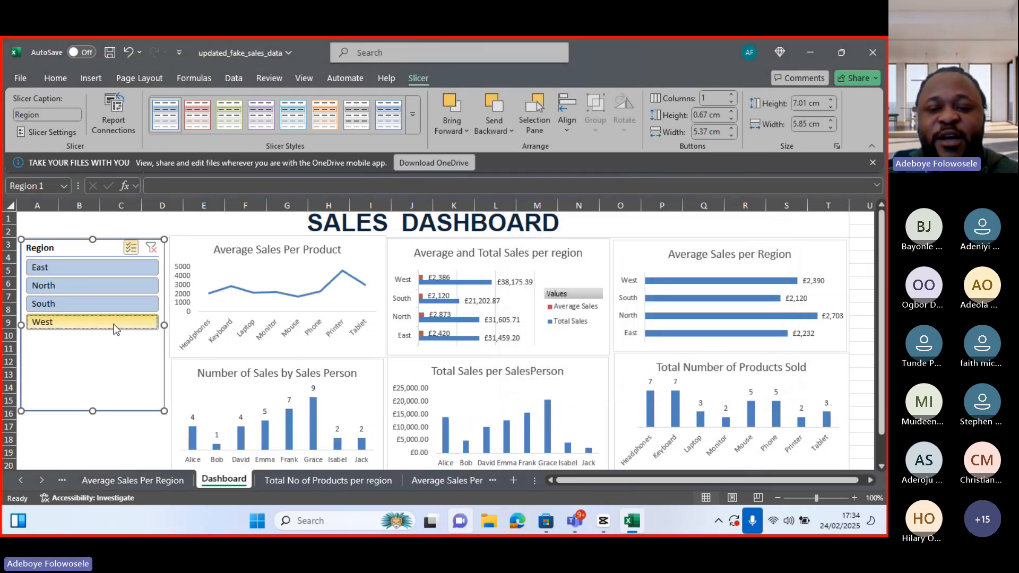
pyautogui.click(84, 304)
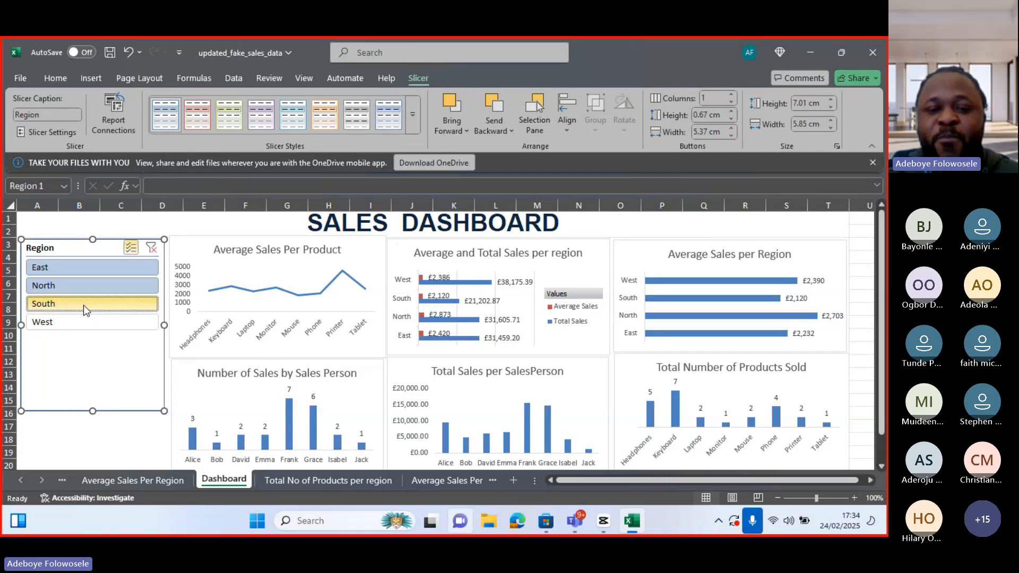
pyautogui.click(84, 304)
pyautogui.click(82, 290)
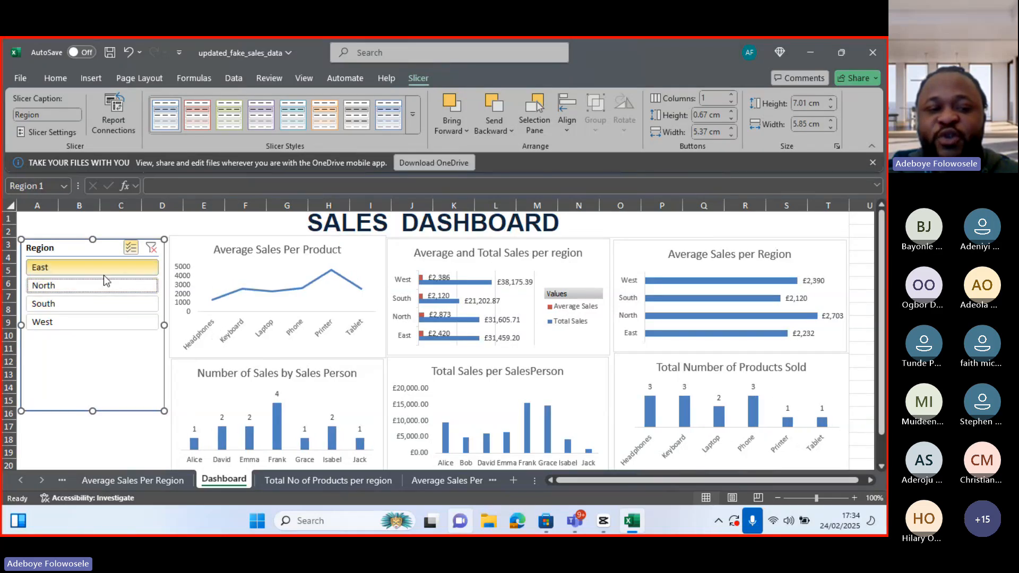
pyautogui.click(91, 282)
pyautogui.click(81, 303)
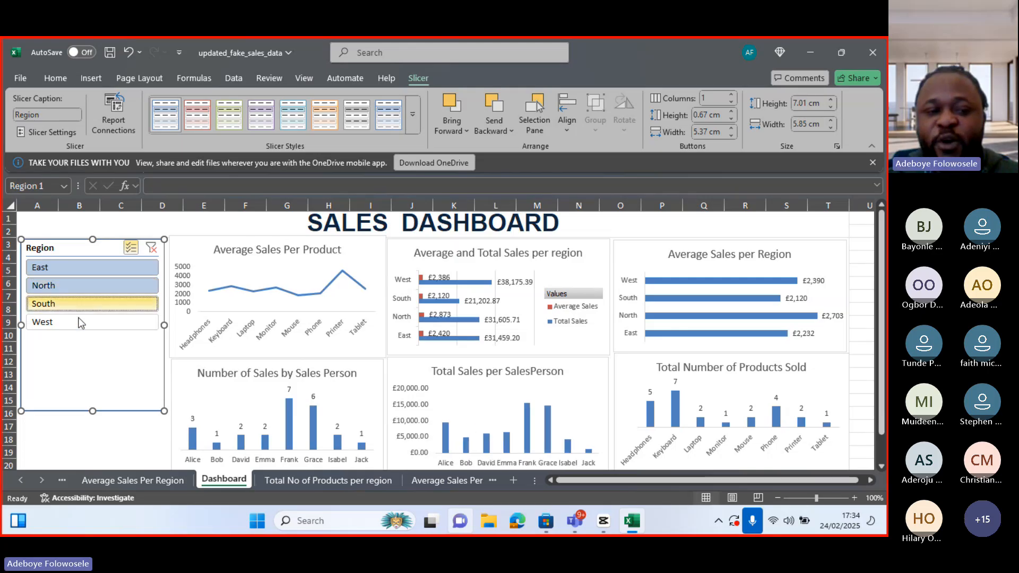
pyautogui.click(80, 323)
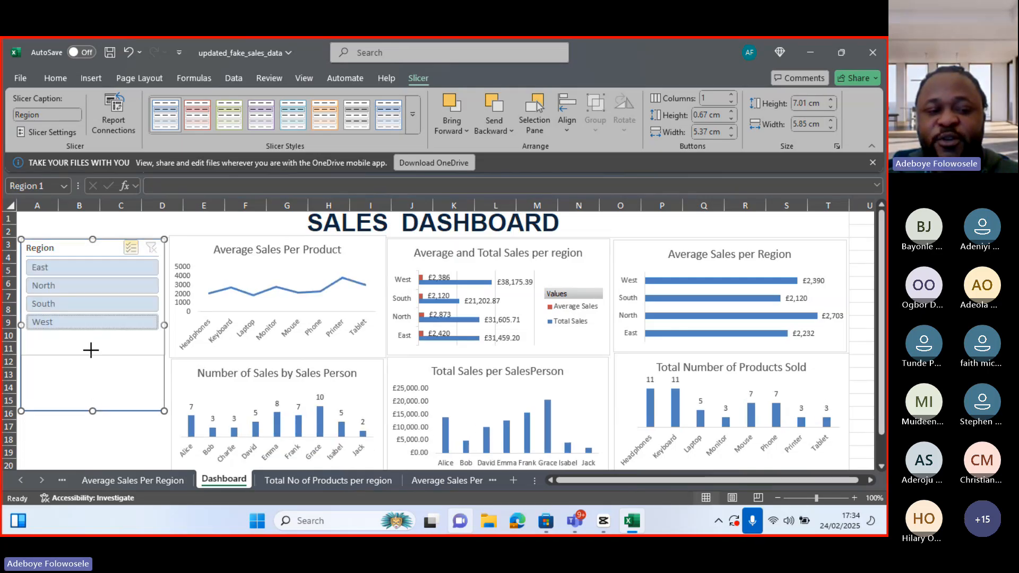
# Shorten the Region slicer to about 3.94 cm high so it ends above row 10
pyautogui.moveTo(91, 349); pyautogui.dragTo(93, 334)
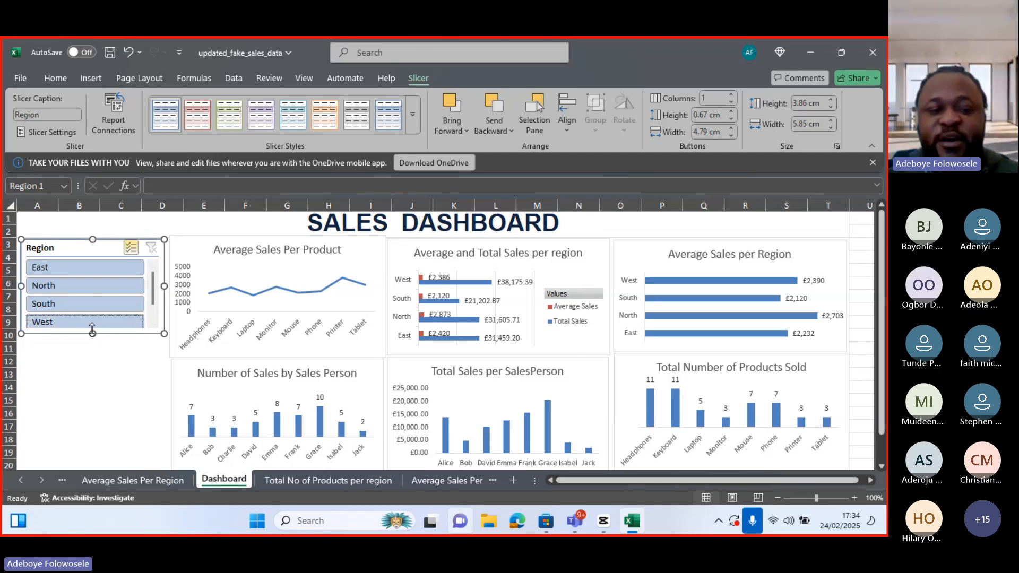
pyautogui.moveTo(92, 330); pyautogui.dragTo(92, 336)
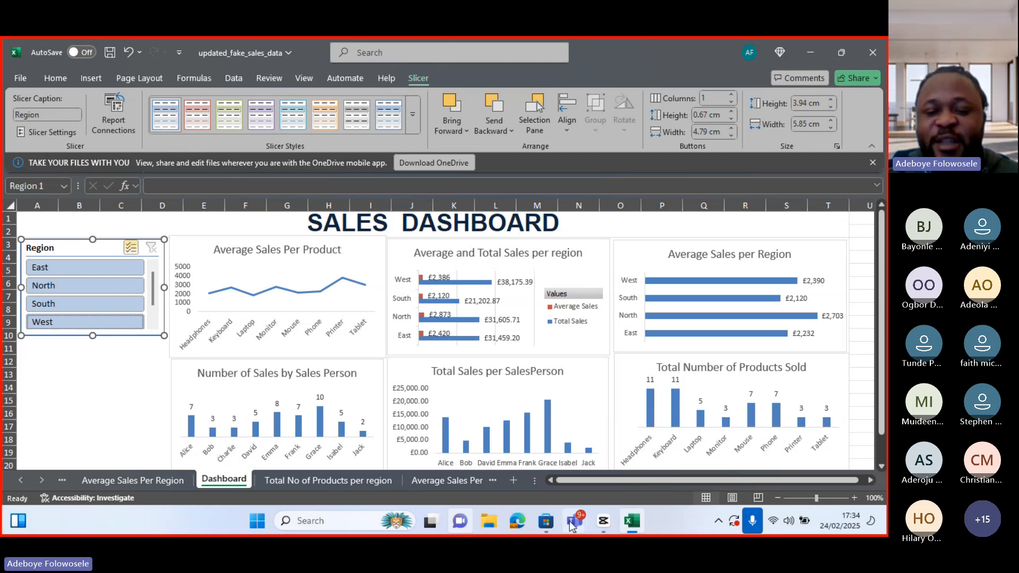
# Switch to Teams to check the meeting chat, then minimize it to return to the workbook
pyautogui.moveTo(574, 525)
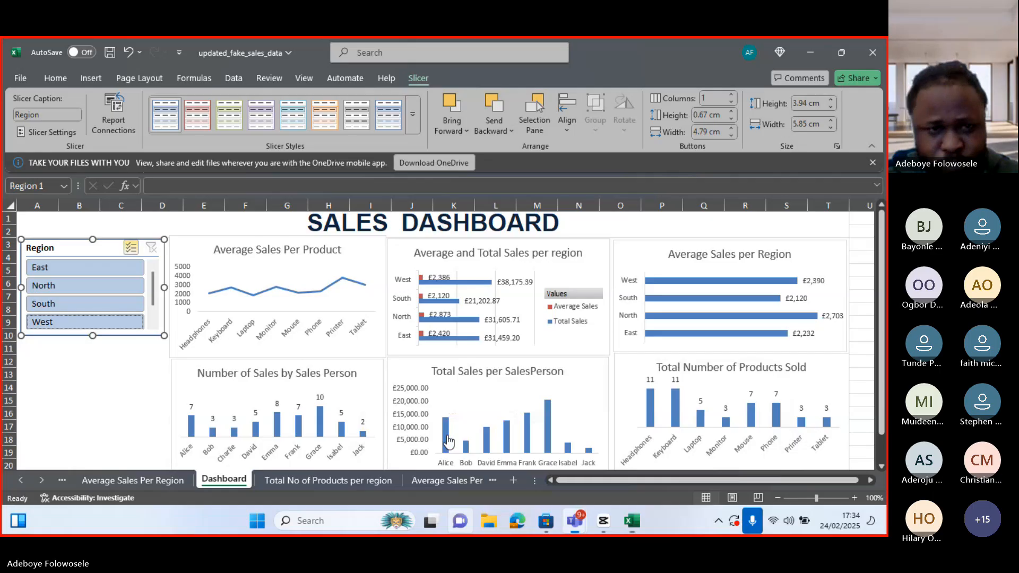
pyautogui.click(575, 521)
pyautogui.click(292, 114)
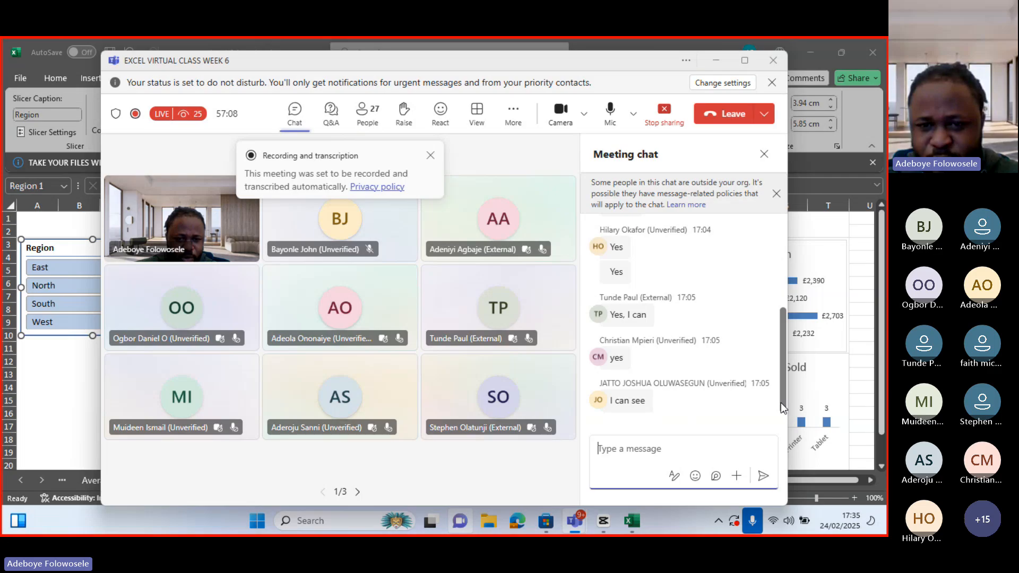
pyautogui.click(721, 61)
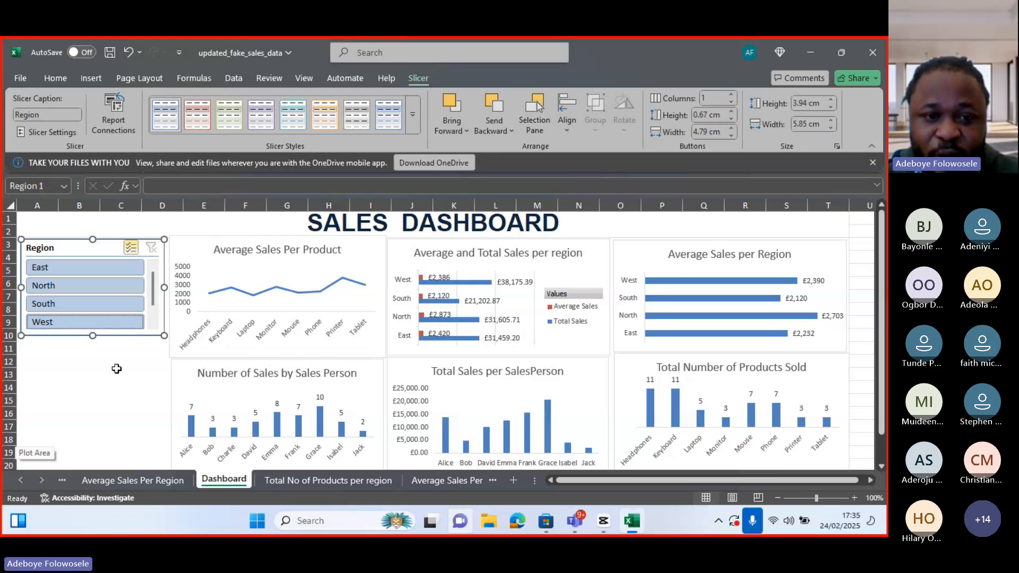
# Add a Salesperson slicer from the Number of Sales by Sales Person chart and place it below the Region slicer
pyautogui.click(172, 380)
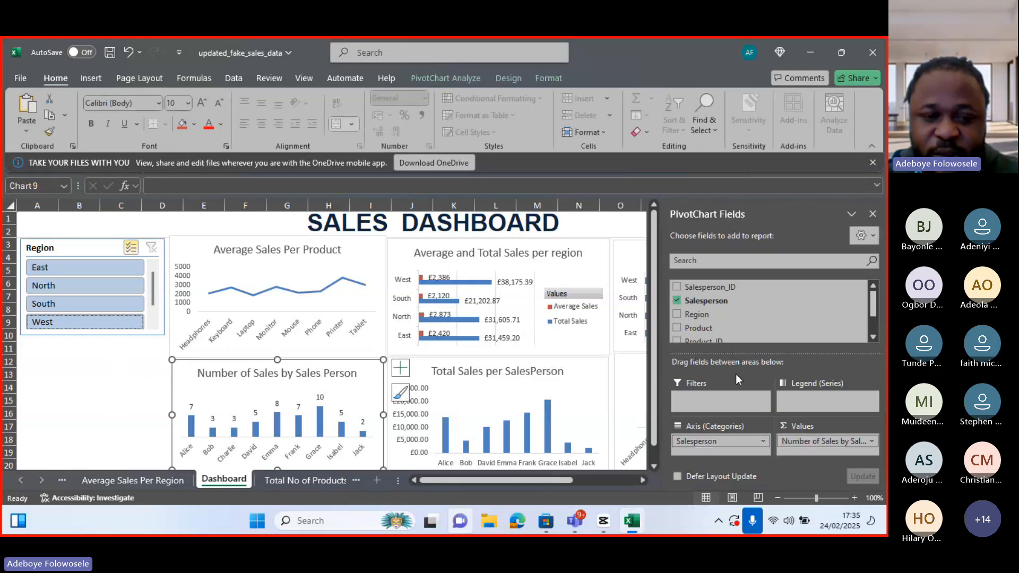
pyautogui.rightClick(715, 300)
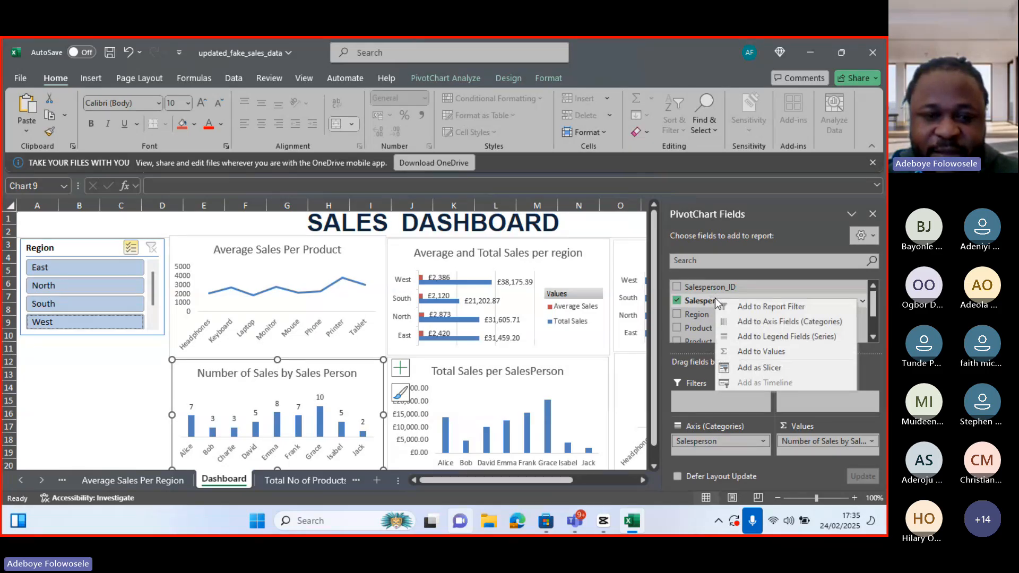
pyautogui.click(758, 368)
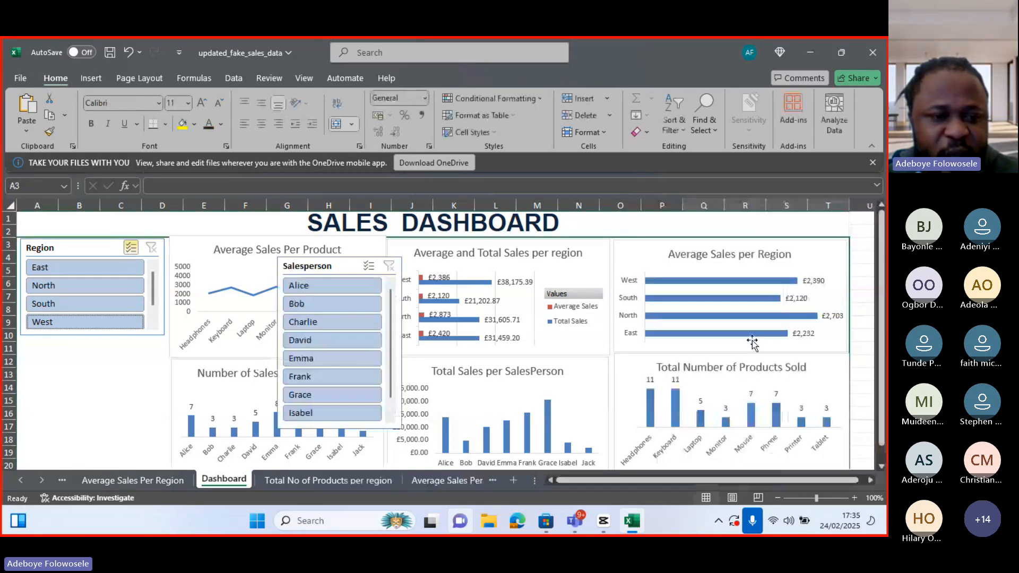
pyautogui.click(340, 262)
pyautogui.moveTo(177, 319); pyautogui.dragTo(86, 345)
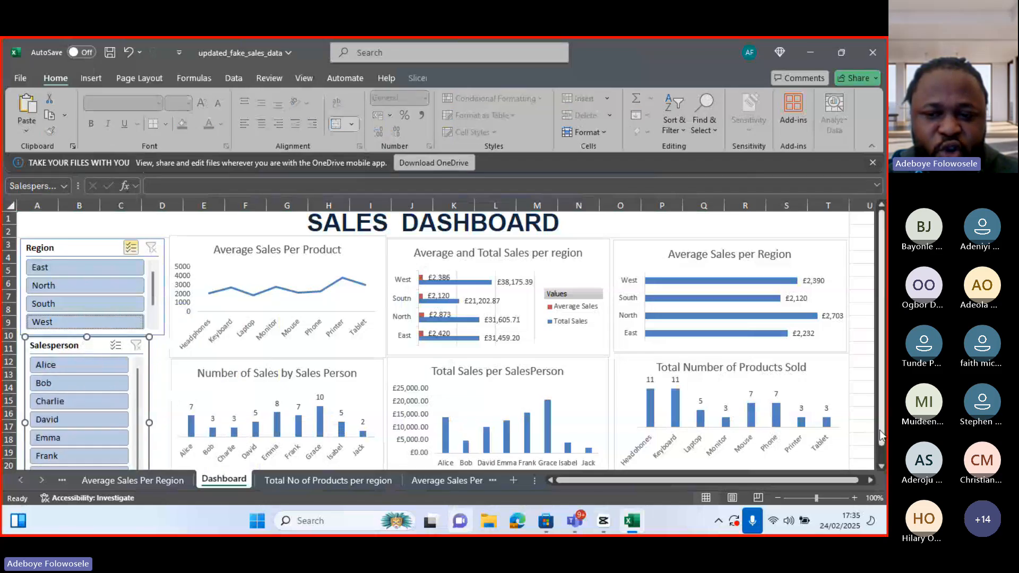
# Shorten the Salesperson slicer to about 5.37 cm high so it fits the dashboard area
pyautogui.moveTo(882, 433); pyautogui.dragTo(357, 432)
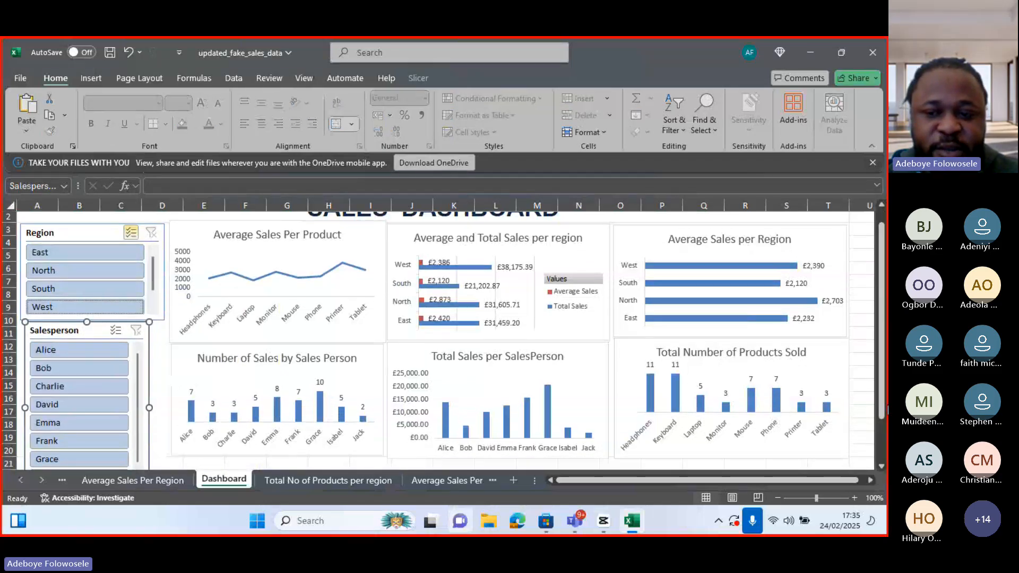
pyautogui.moveTo(882, 411); pyautogui.dragTo(881, 452)
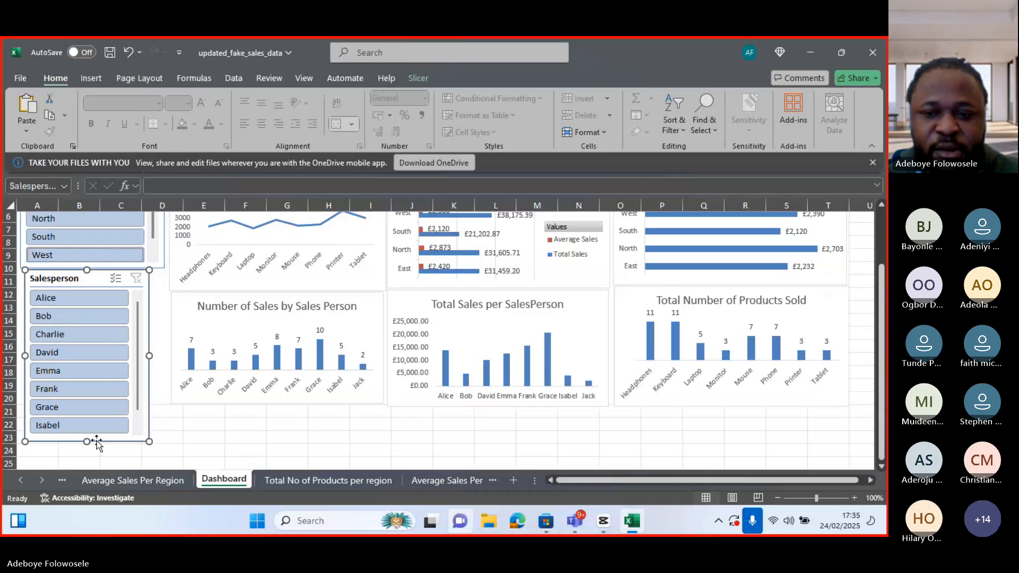
pyautogui.moveTo(85, 441); pyautogui.dragTo(80, 402)
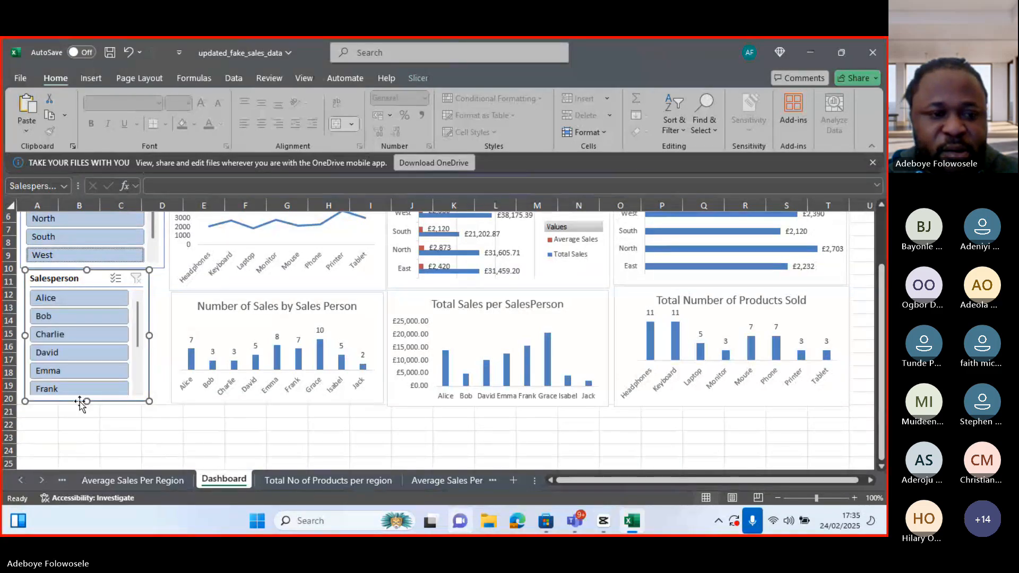
pyautogui.moveTo(881, 404); pyautogui.dragTo(881, 385)
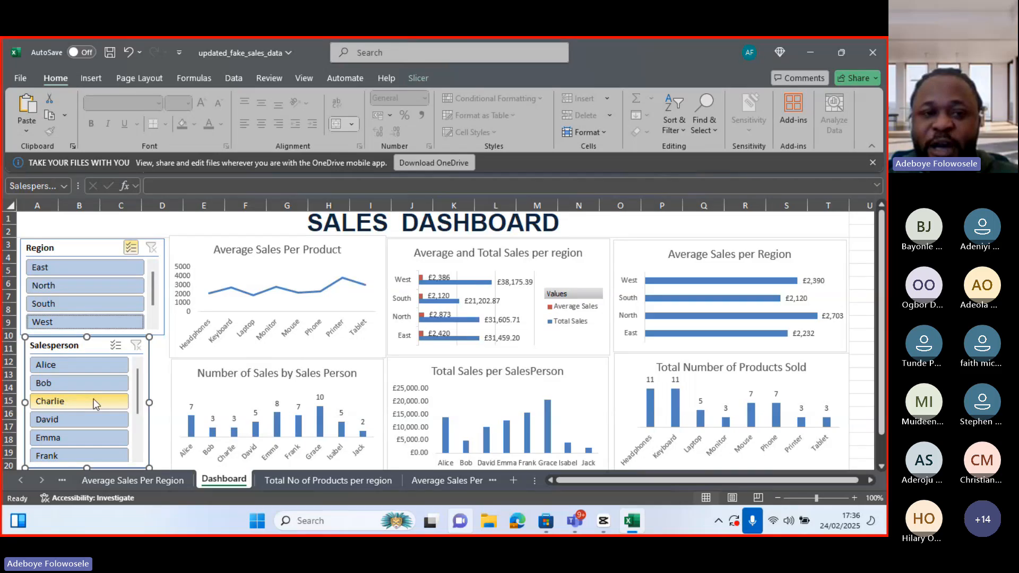
# Open the Salesperson slicer's report connections, uncheck PivotTable2 (Sales no of Times Attended) and connect PivotTable1 and PivotTable4
pyautogui.click(413, 84)
pyautogui.click(113, 114)
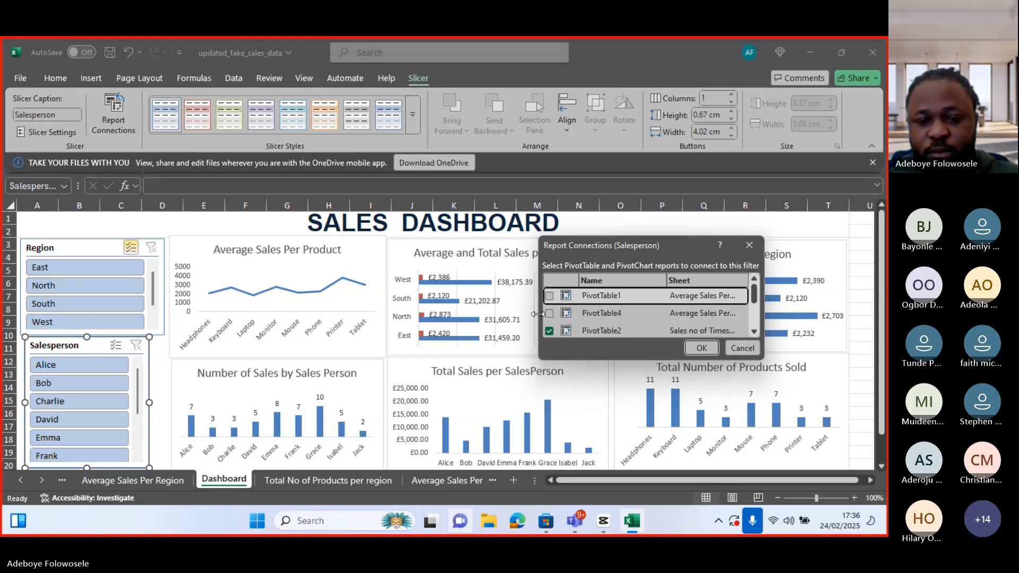
pyautogui.moveTo(538, 314); pyautogui.dragTo(361, 314)
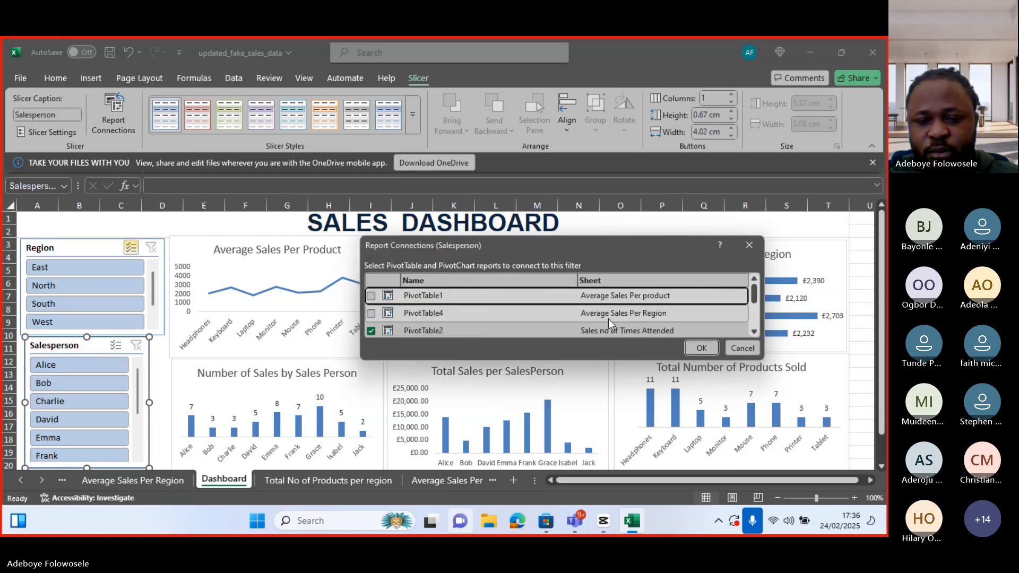
pyautogui.click(371, 330)
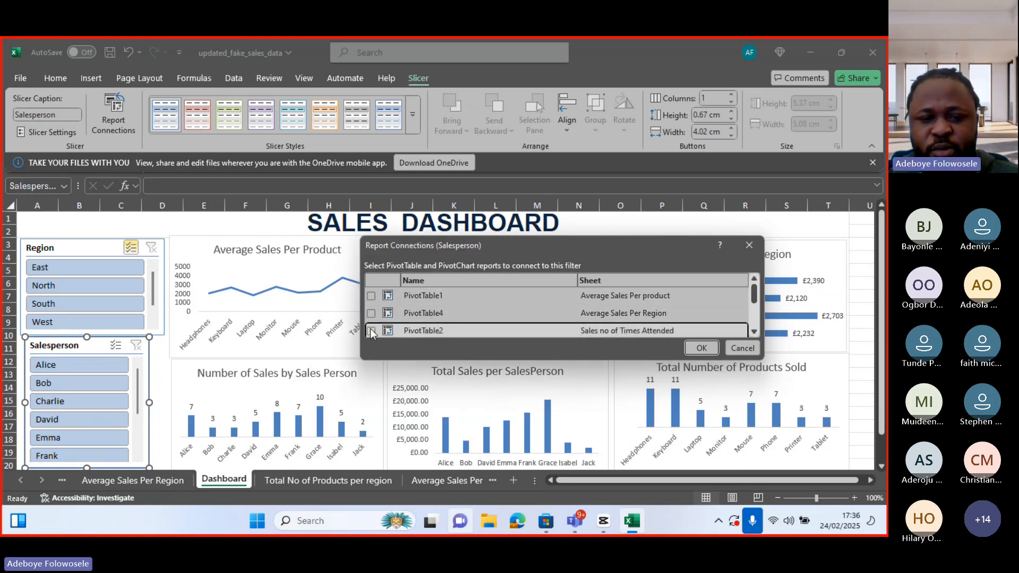
pyautogui.click(371, 296)
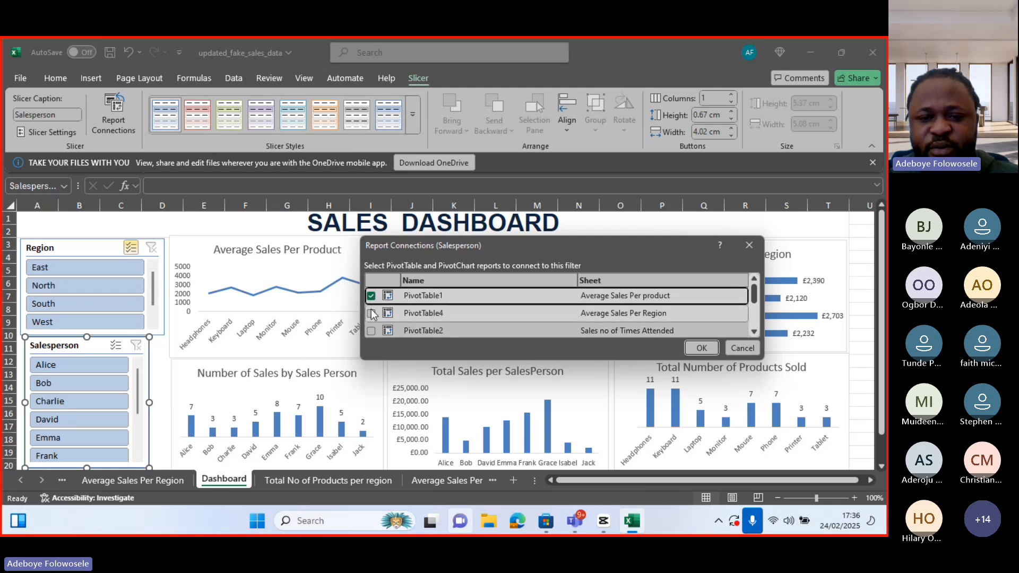
pyautogui.click(371, 314)
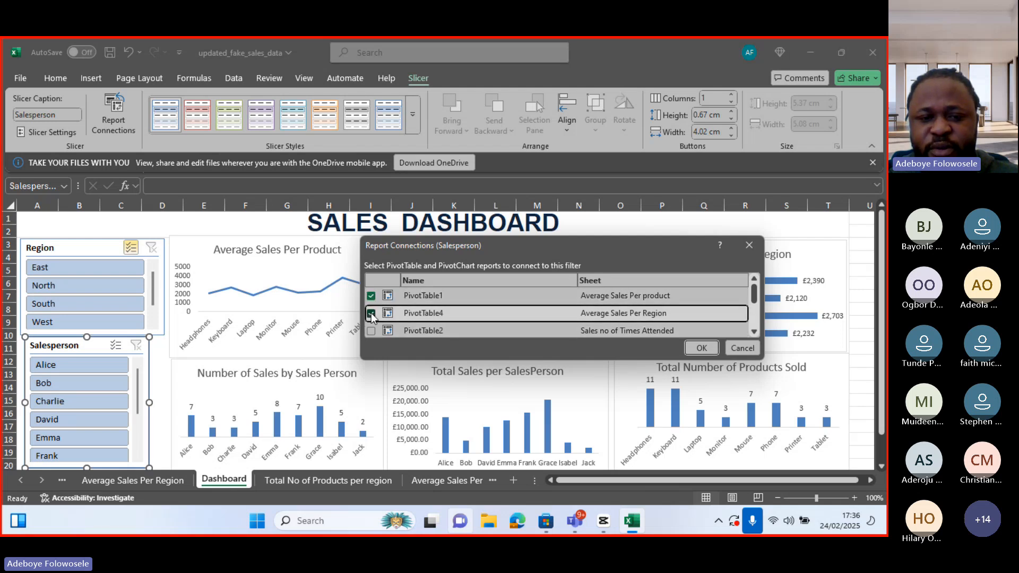
# Also connect PivotTable2 (Total and AVG Sales per Region), PivotTable5 and PivotTable3 to the Salesperson slicer and confirm the connections
pyautogui.click(756, 331)
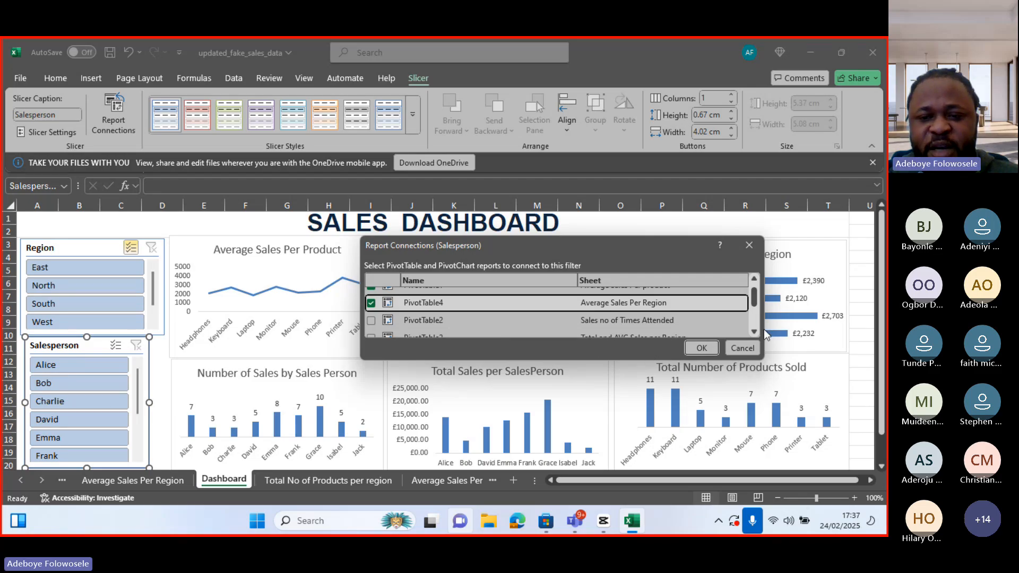
pyautogui.click(756, 330)
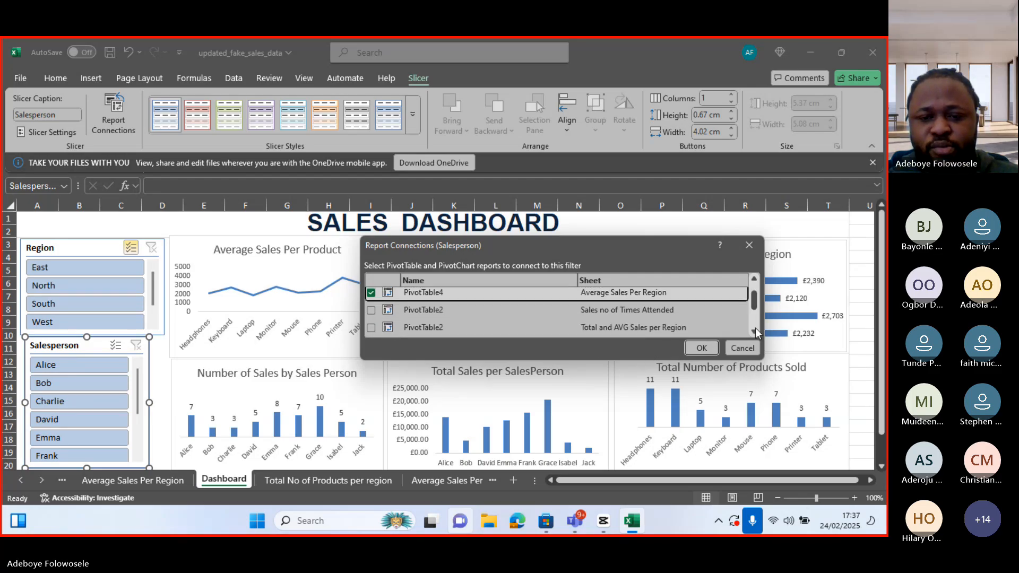
pyautogui.click(756, 329)
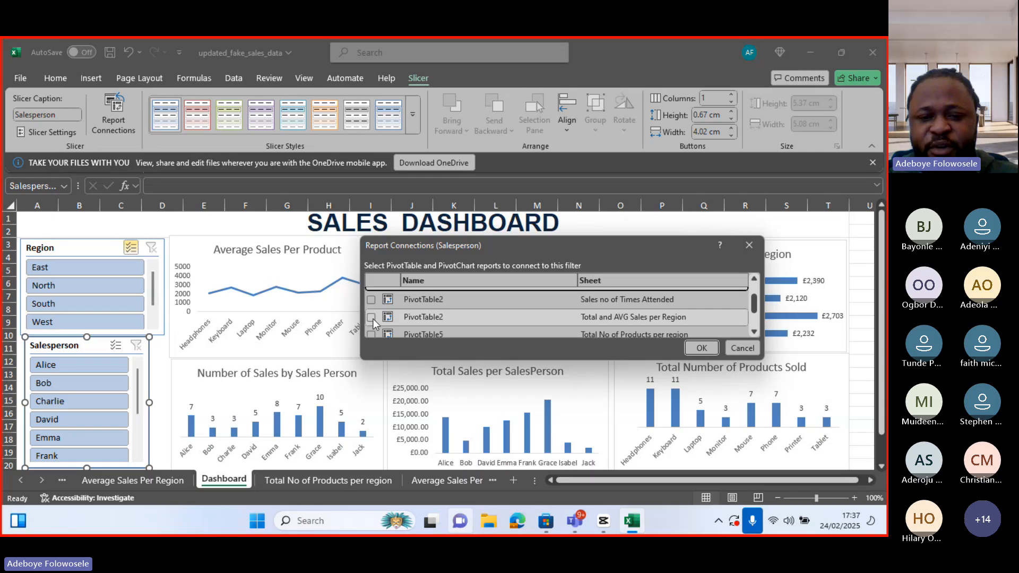
pyautogui.click(373, 319)
pyautogui.click(758, 332)
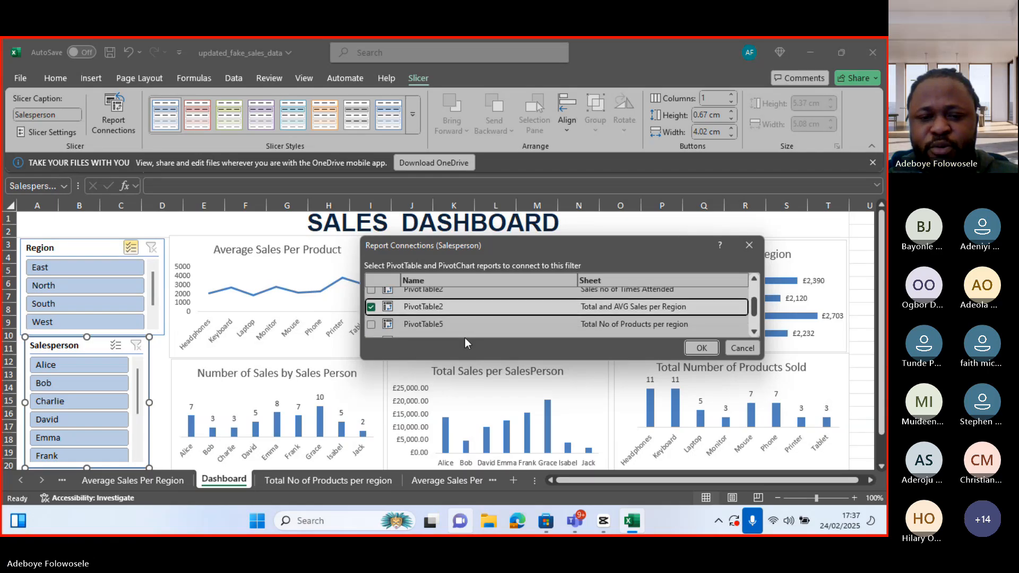
pyautogui.click(372, 325)
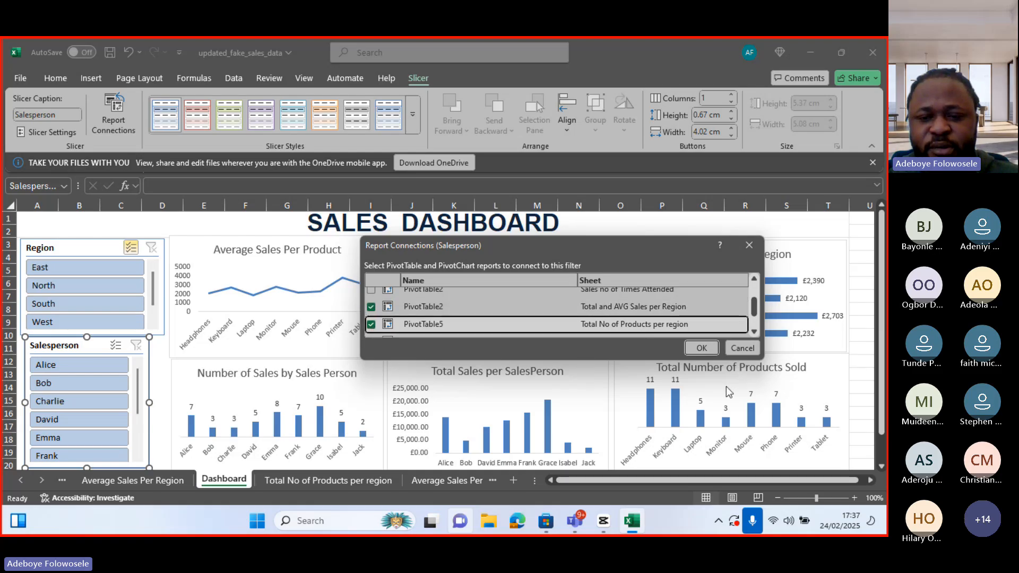
pyautogui.click(753, 331)
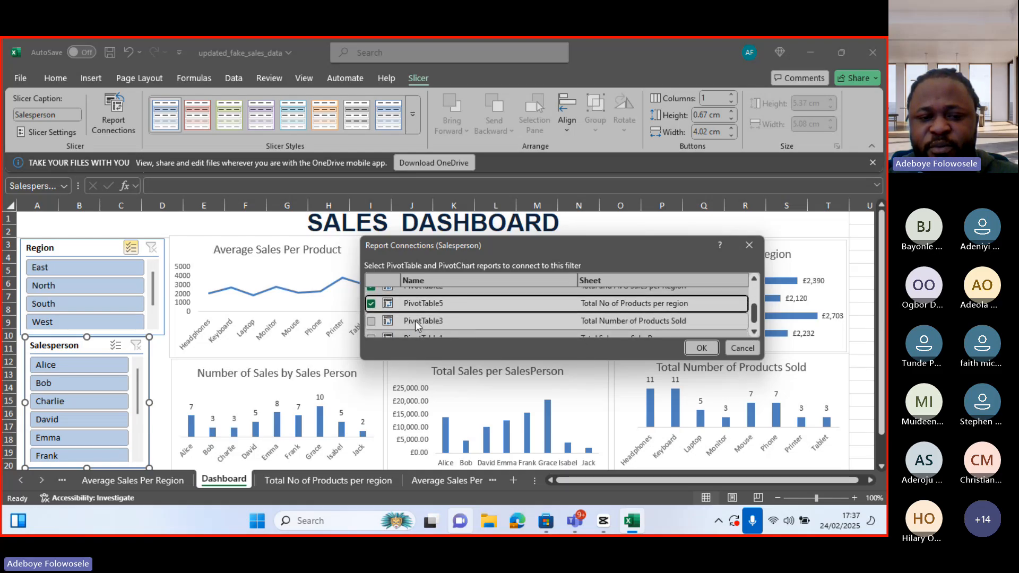
pyautogui.click(370, 321)
pyautogui.click(753, 333)
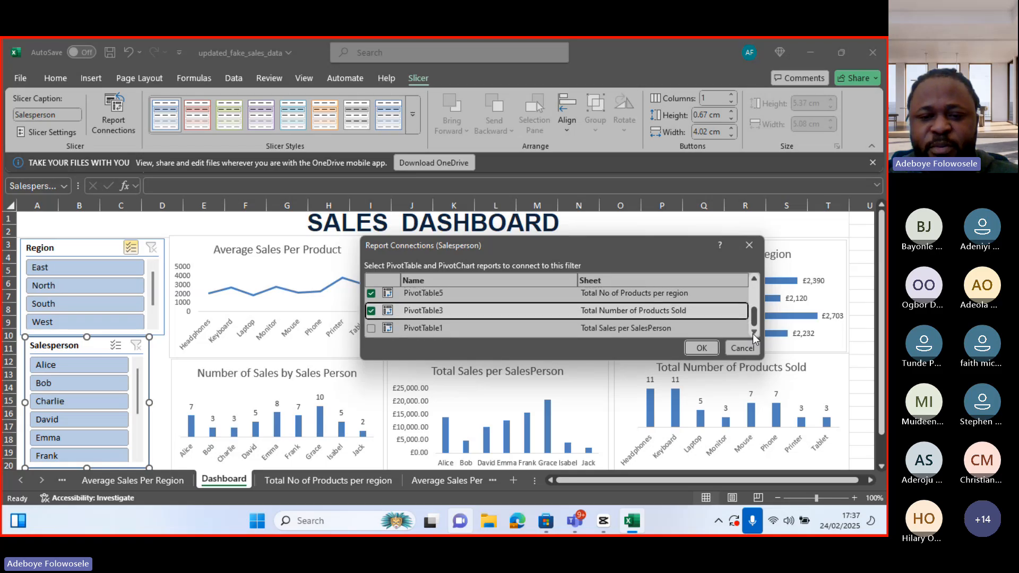
pyautogui.click(701, 347)
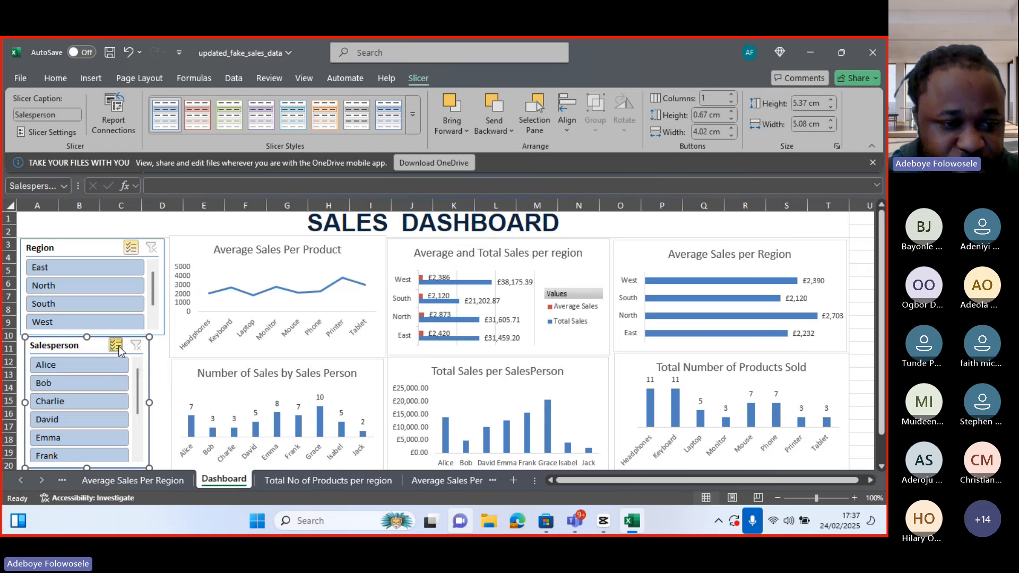
# Test the Salesperson slicer by filtering the dashboard to each salesperson in turn, from Alice through Jack
pyautogui.click(97, 367)
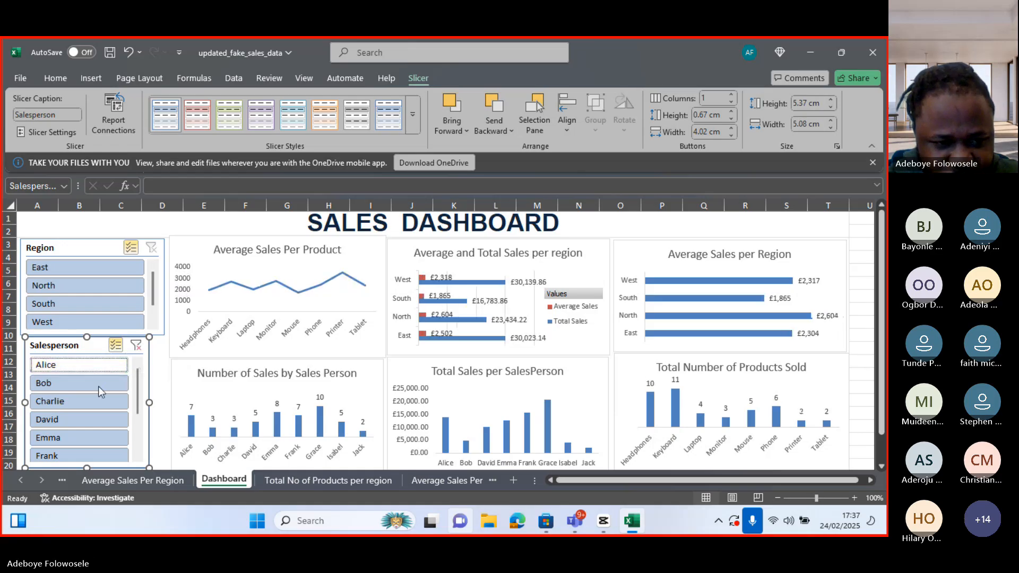
pyautogui.click(98, 385)
pyautogui.click(107, 403)
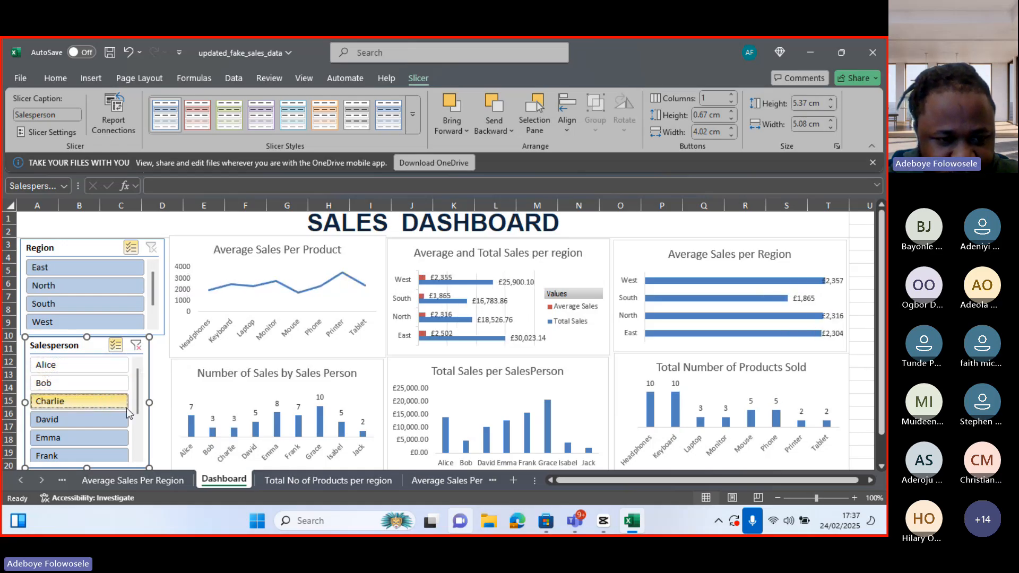
pyautogui.scroll(-1, 135, 407)
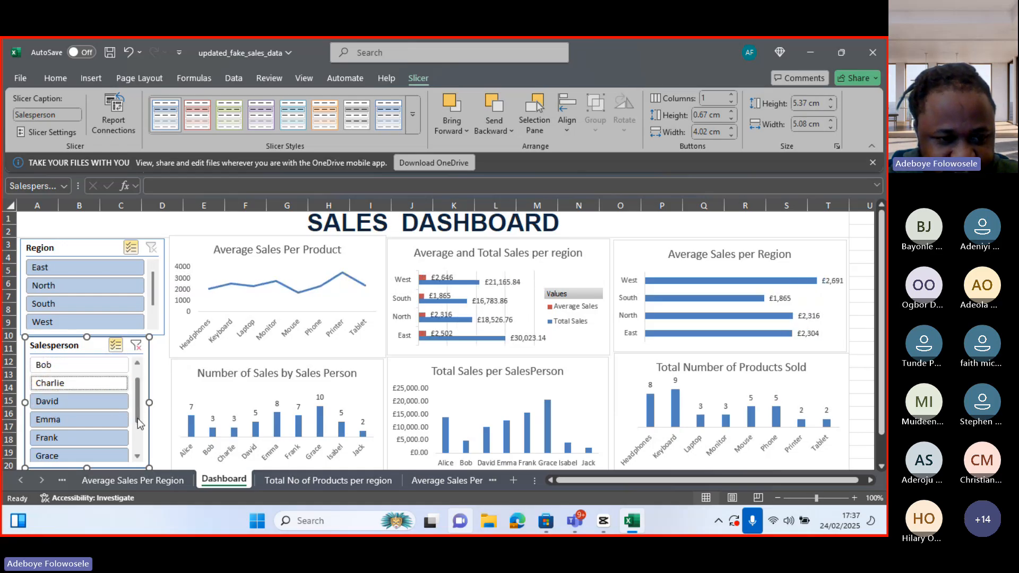
pyautogui.click(115, 403)
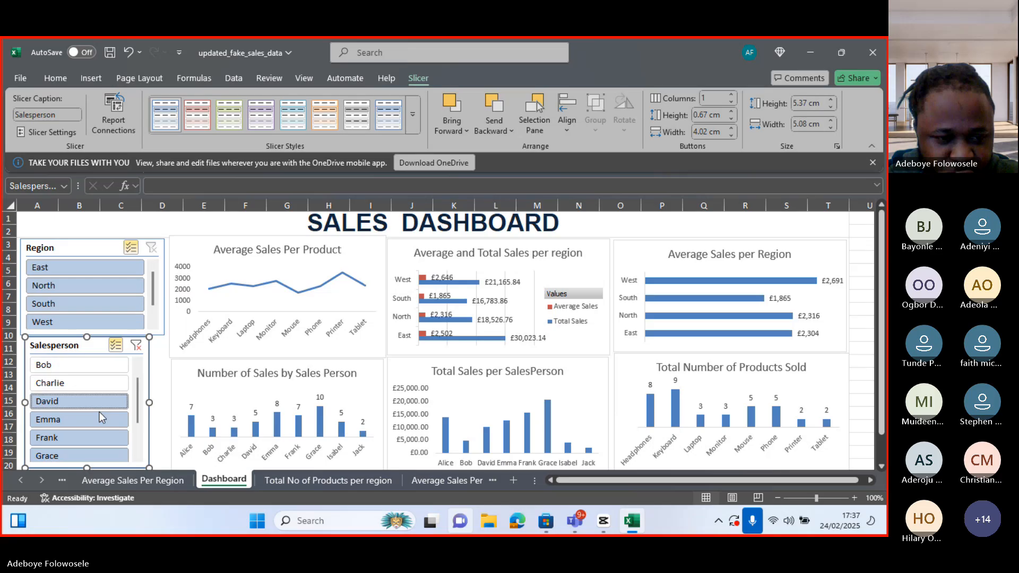
pyautogui.click(94, 417)
pyautogui.click(95, 438)
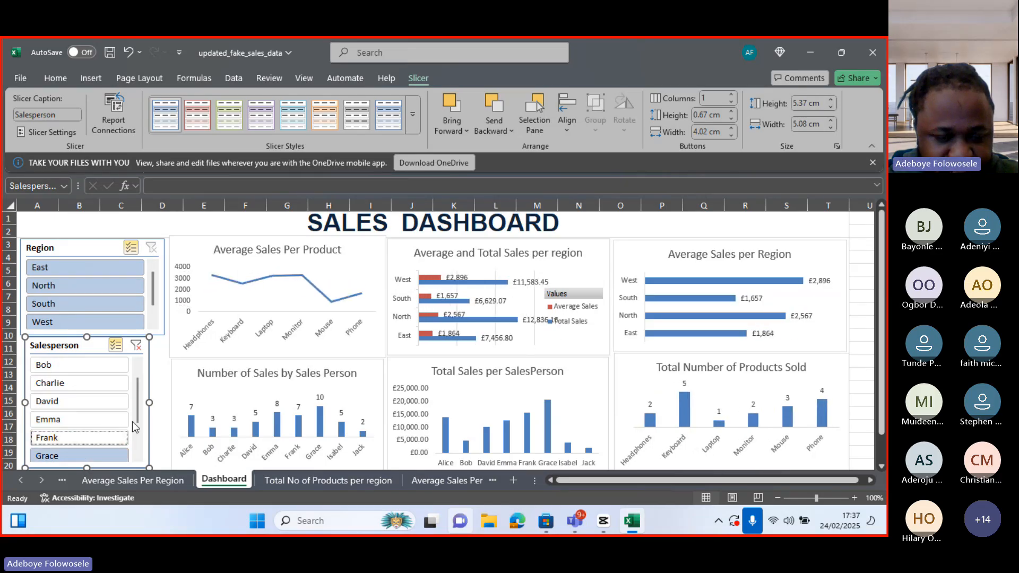
pyautogui.scroll(-2, 136, 436)
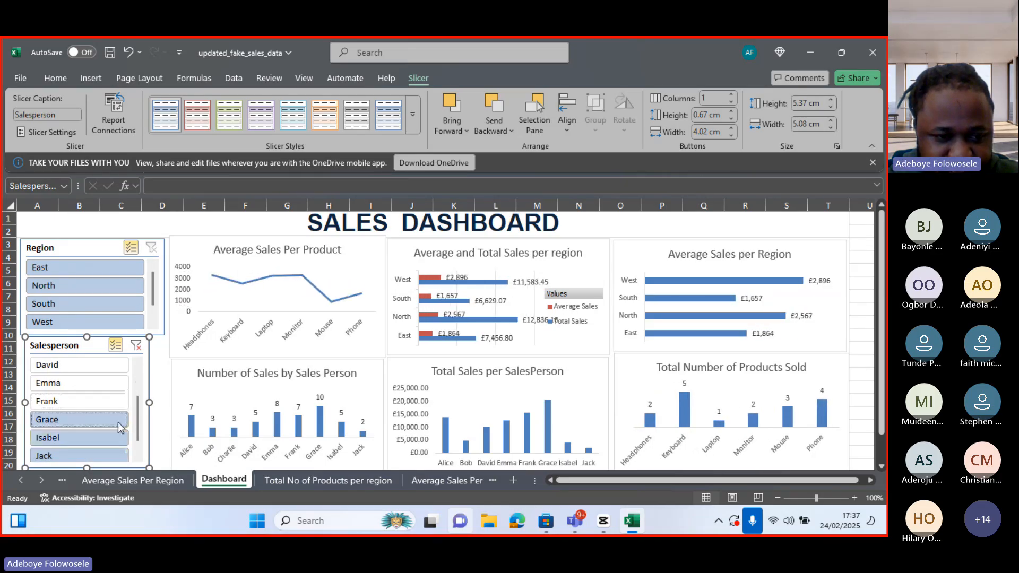
pyautogui.click(95, 420)
pyautogui.click(100, 437)
pyautogui.scroll(-1, 137, 450)
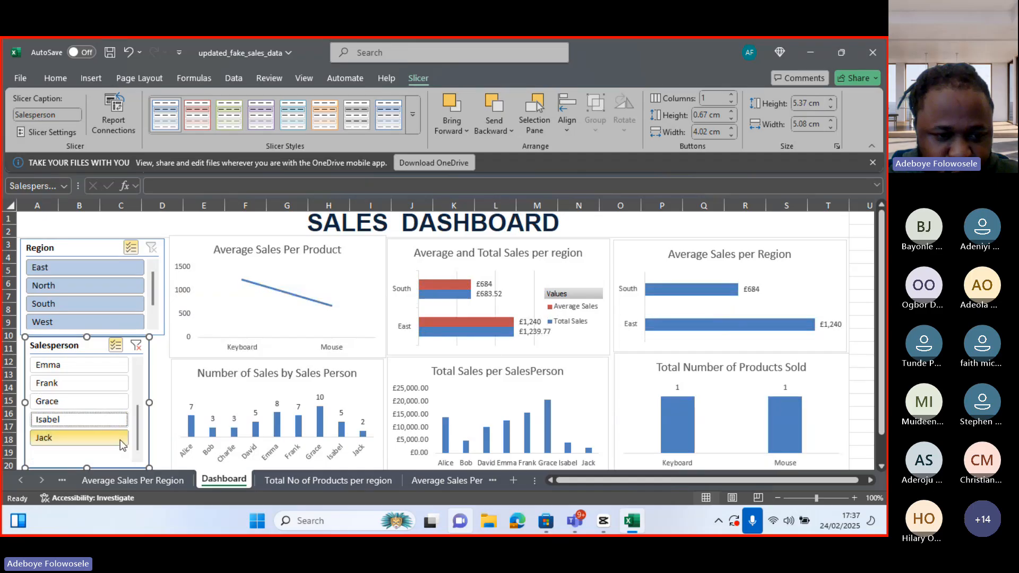
pyautogui.click(117, 438)
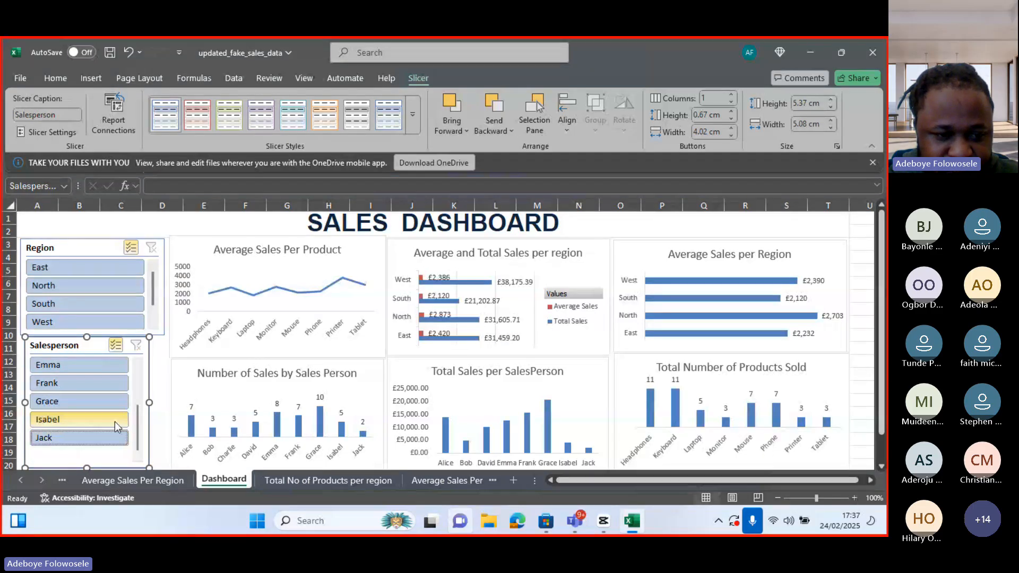
# Filter the dashboard back through the salespeople from Isabel up to Emma, then Alice down to David
pyautogui.click(110, 419)
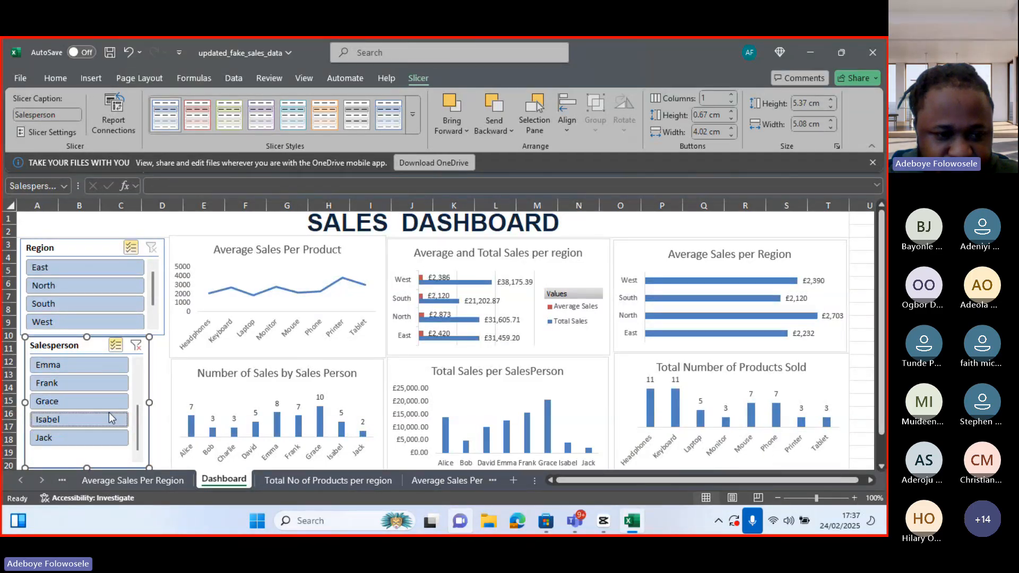
pyautogui.click(109, 400)
pyautogui.click(114, 384)
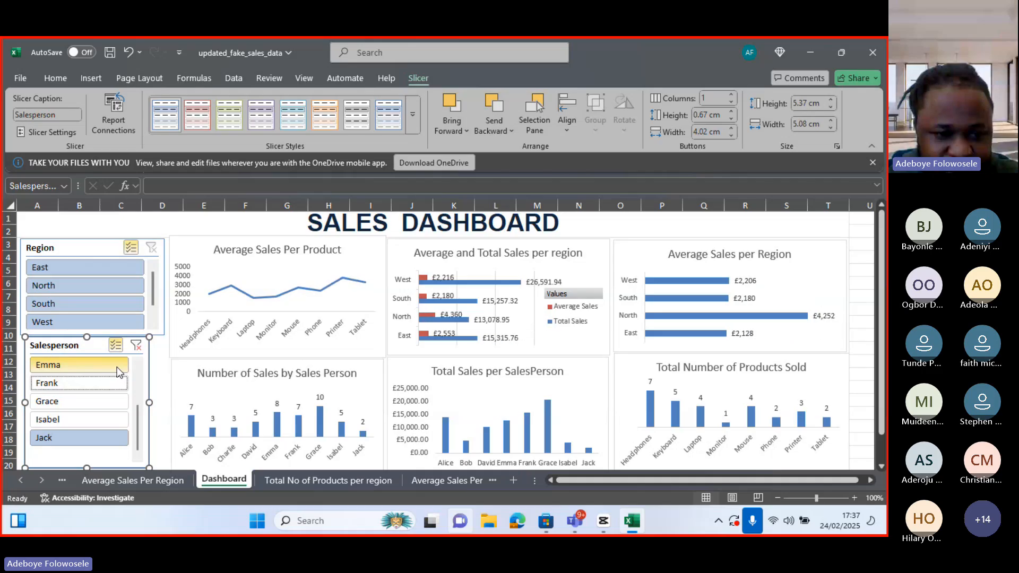
pyautogui.click(116, 367)
pyautogui.moveTo(138, 414); pyautogui.dragTo(138, 372)
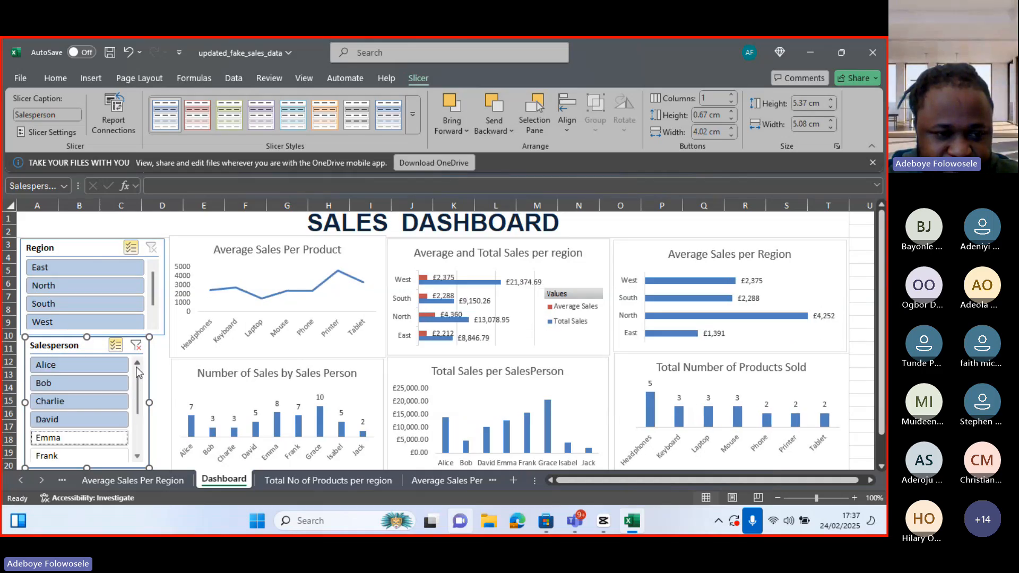
pyautogui.click(79, 365)
pyautogui.click(85, 383)
pyautogui.click(91, 401)
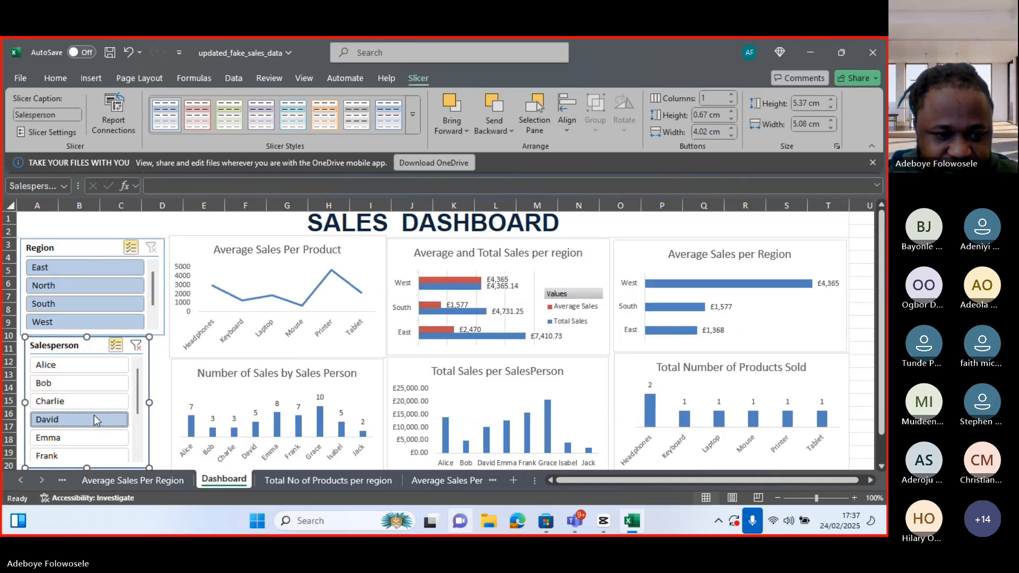
pyautogui.moveTo(139, 409); pyautogui.dragTo(139, 451)
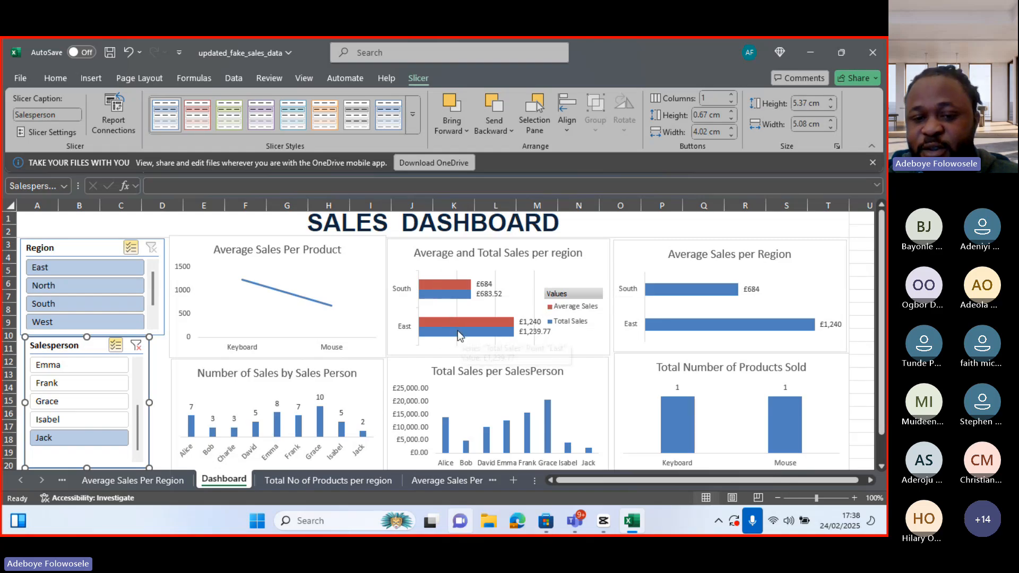
# Filter the dashboard to Isabel using the Salesperson slicer
pyautogui.moveTo(459, 335)
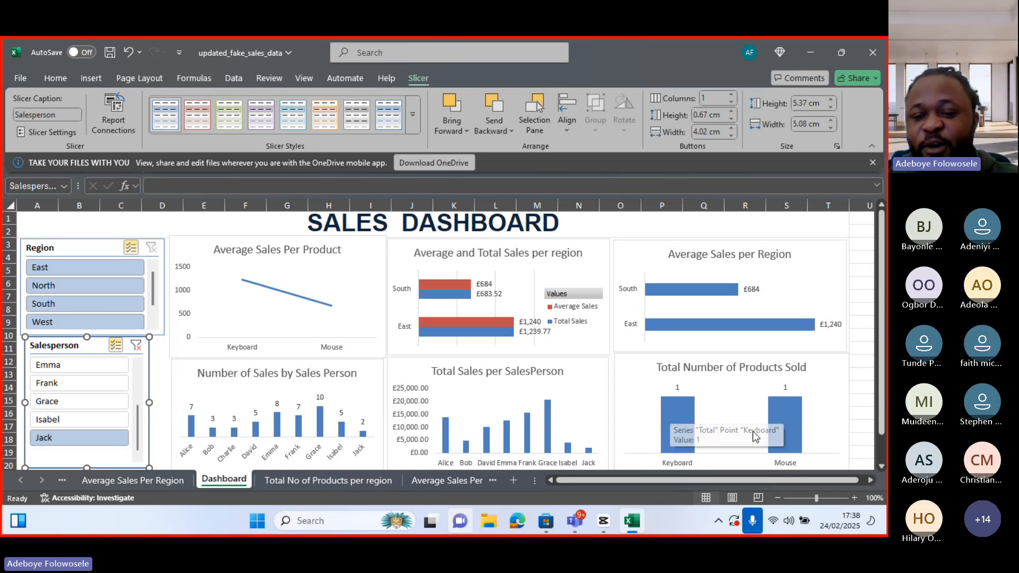
pyautogui.moveTo(787, 434)
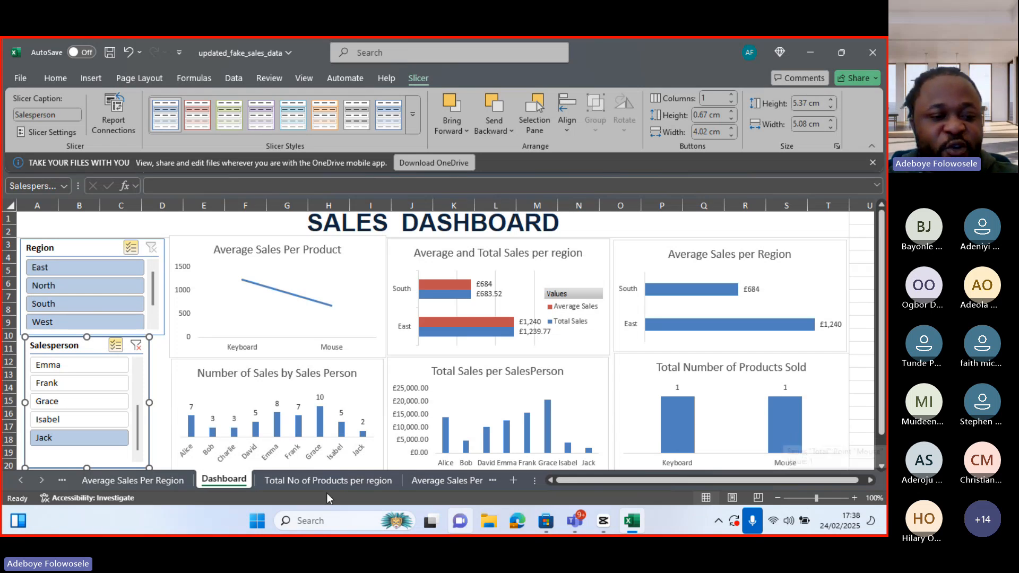
pyautogui.click(84, 439)
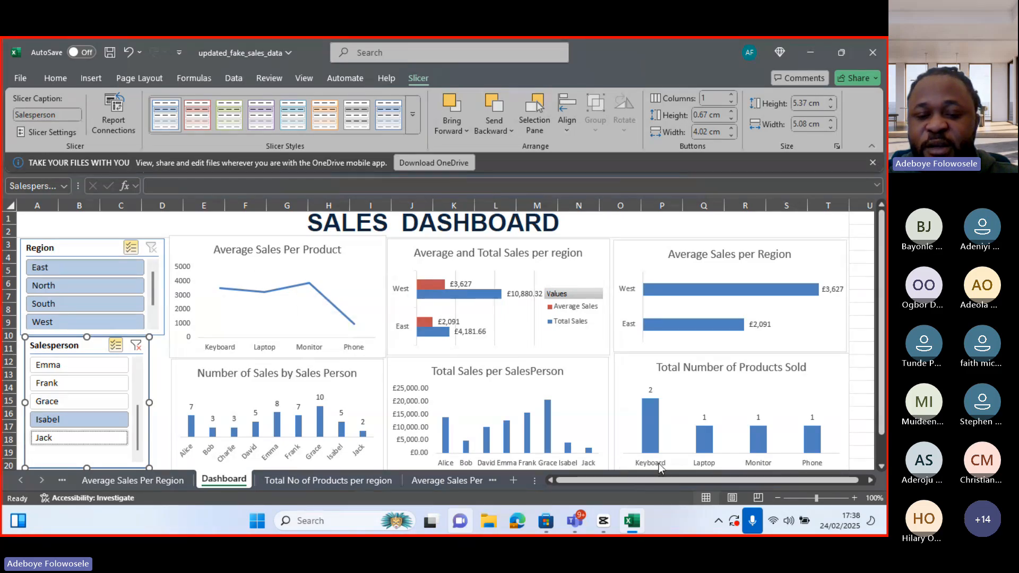
# Open the Teams meeting window to read the chat questions, then minimize it to return to the dashboard
pyautogui.moveTo(652, 394)
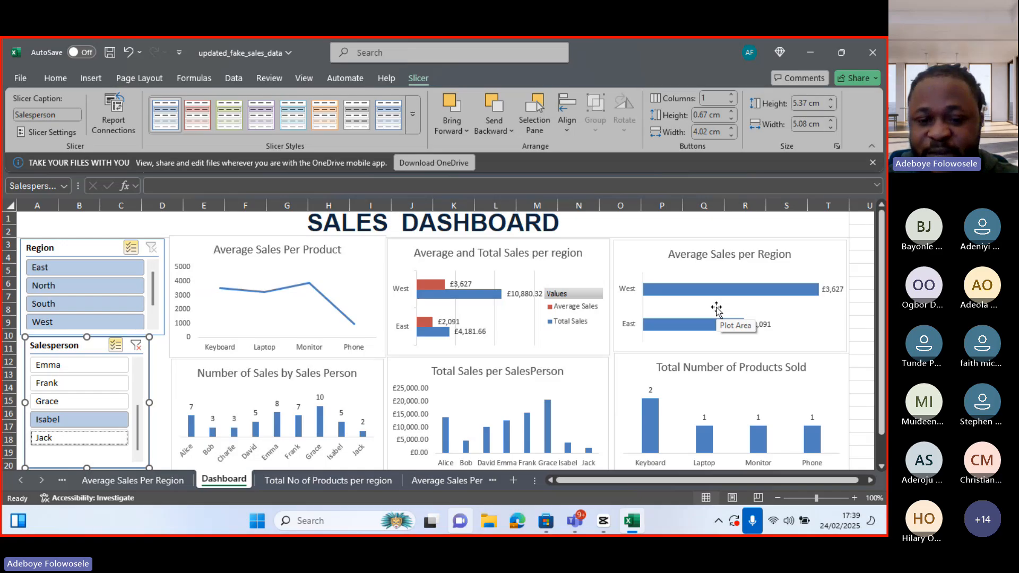
pyautogui.moveTo(575, 521)
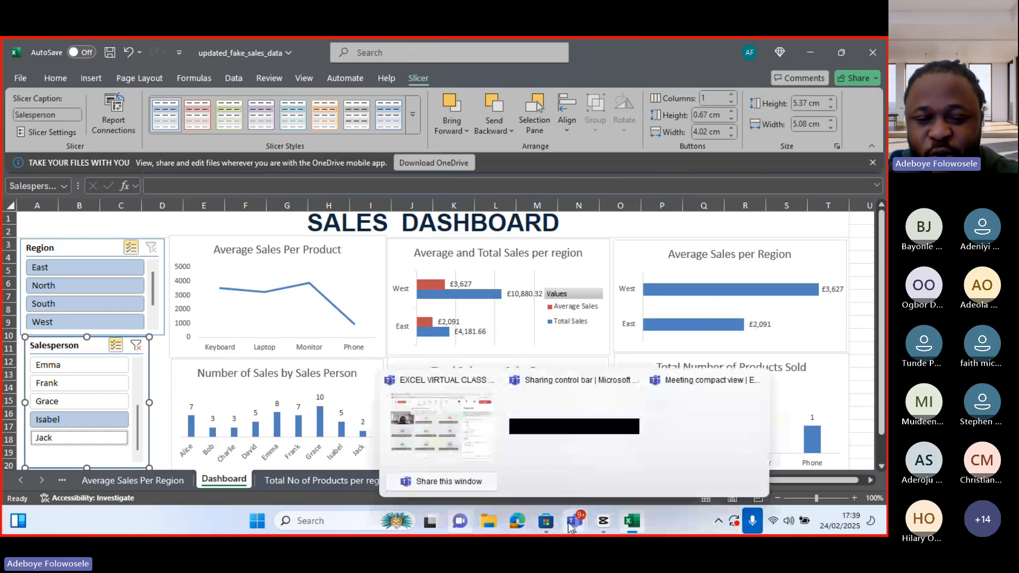
pyautogui.click(472, 450)
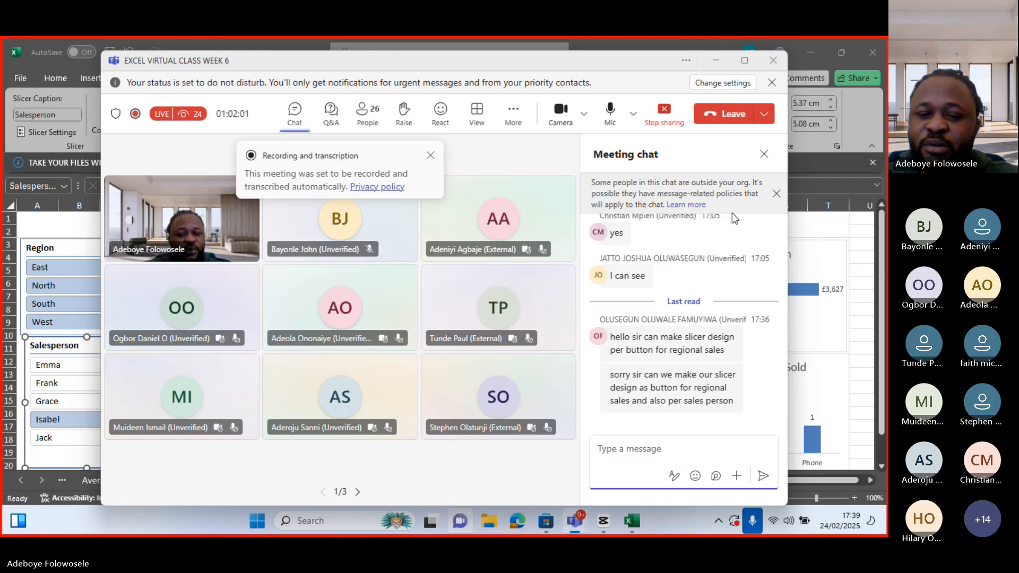
pyautogui.click(709, 57)
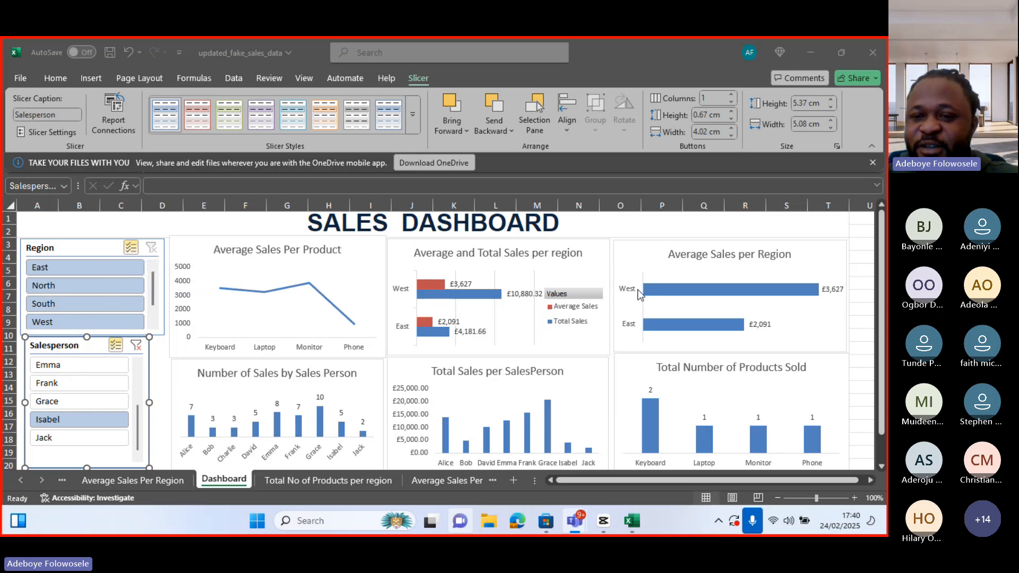
pyautogui.click(861, 200)
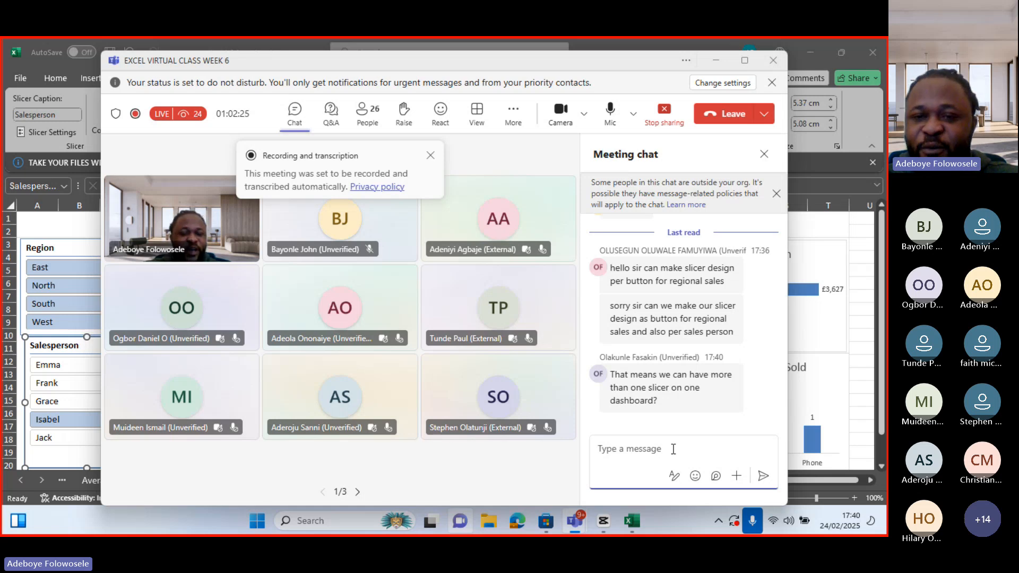
pyautogui.click(714, 60)
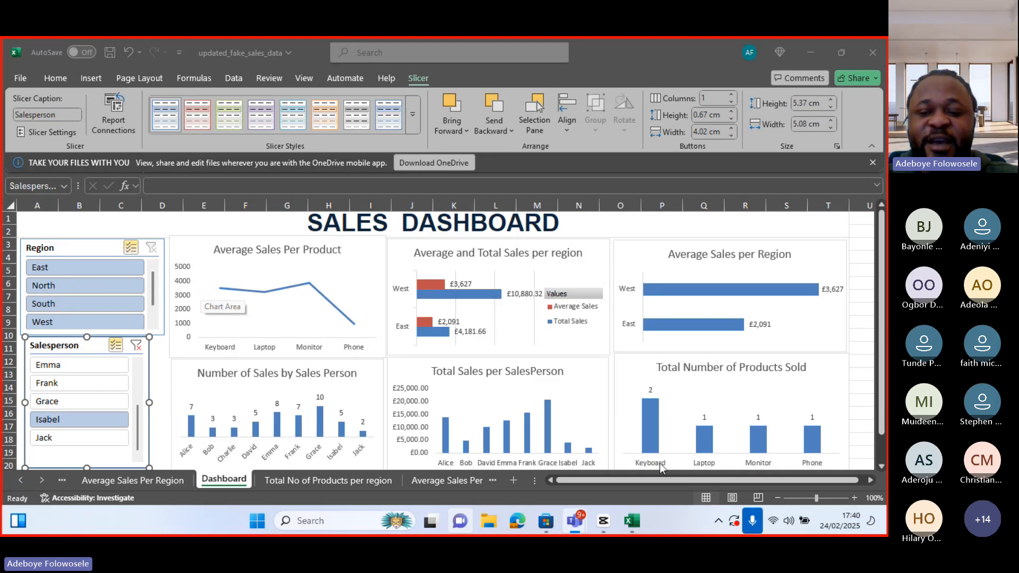
pyautogui.click(868, 477)
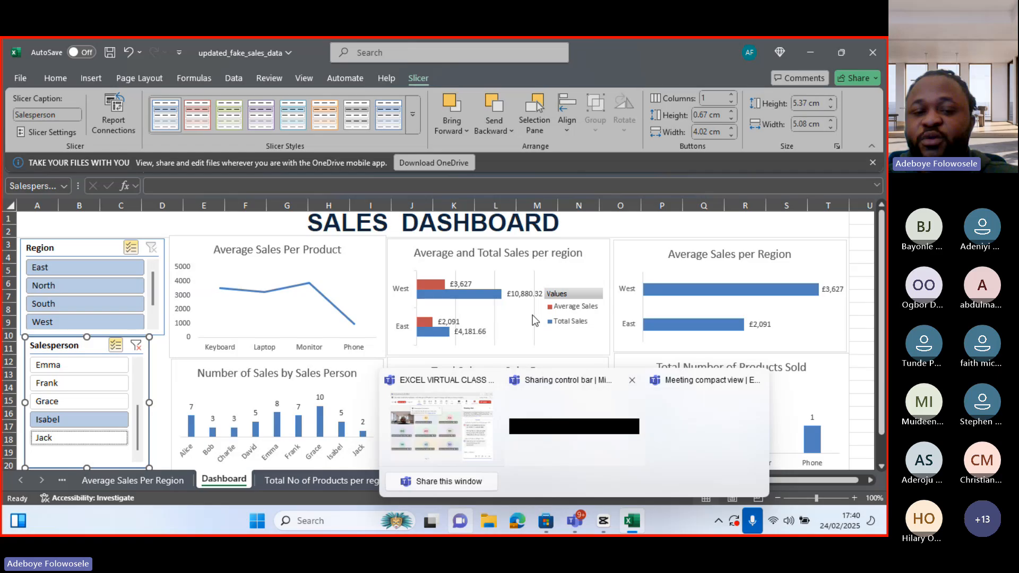
pyautogui.moveTo(429, 291)
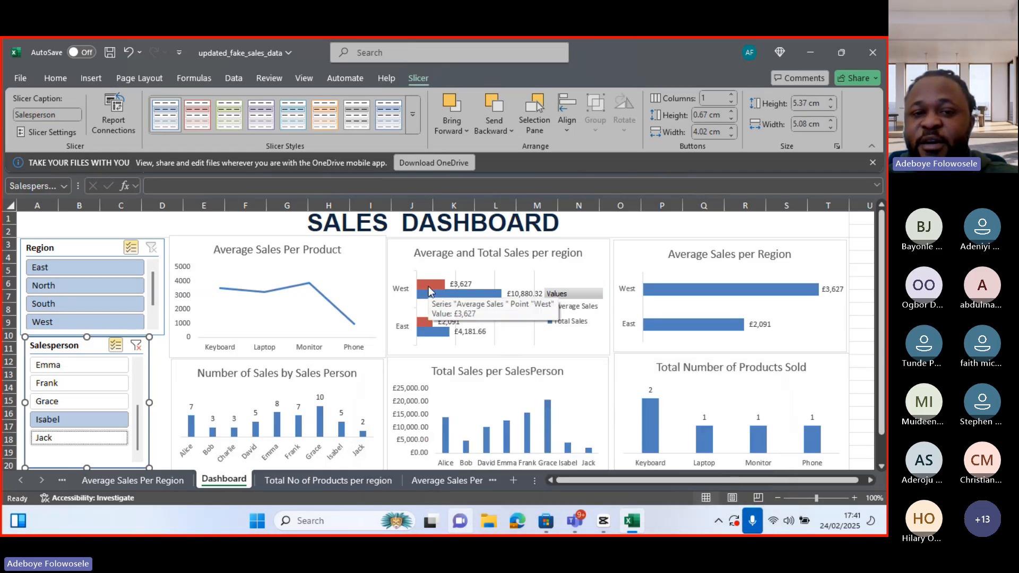
pyautogui.click(481, 128)
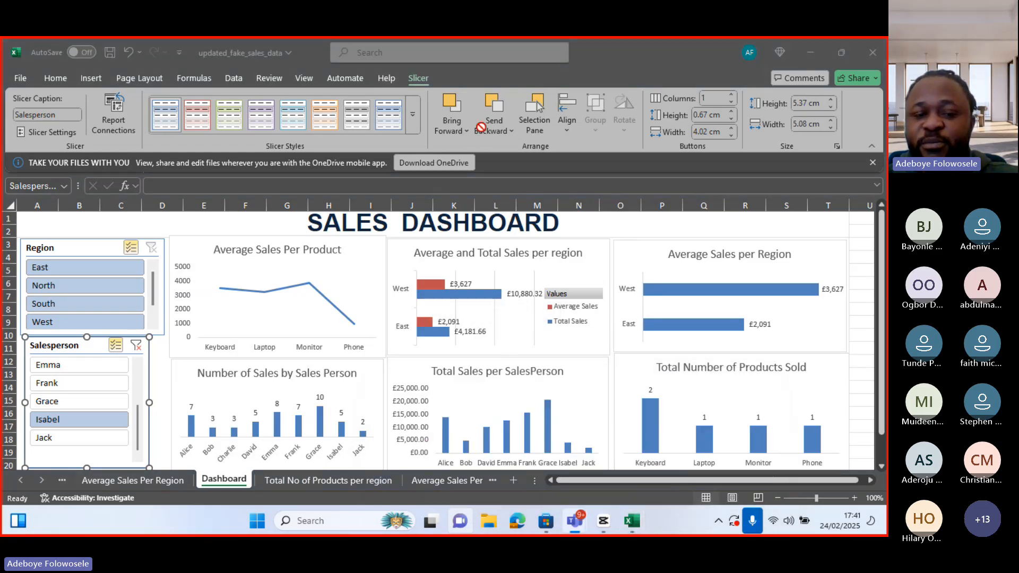
pyautogui.click(454, 239)
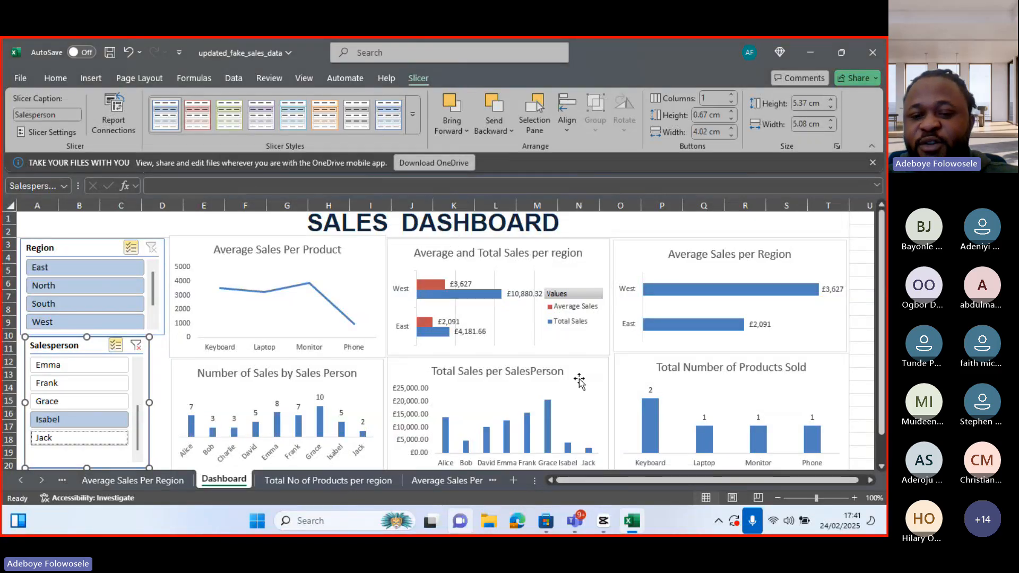
pyautogui.moveTo(563, 438)
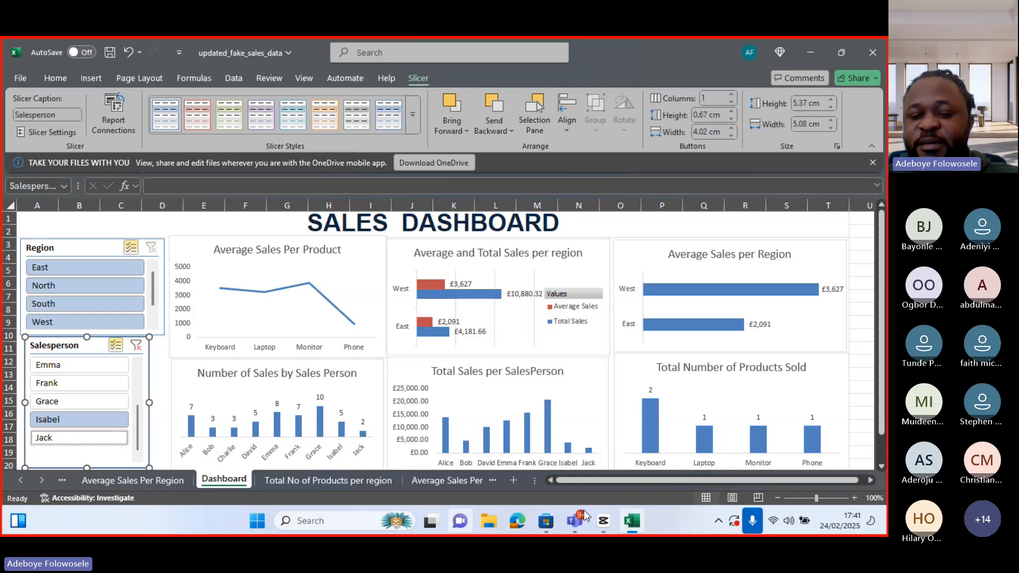
# Switch to the Teams meeting window to check the chat questions, then minimize it back to the dashboard
pyautogui.moveTo(584, 518)
pyautogui.click(467, 455)
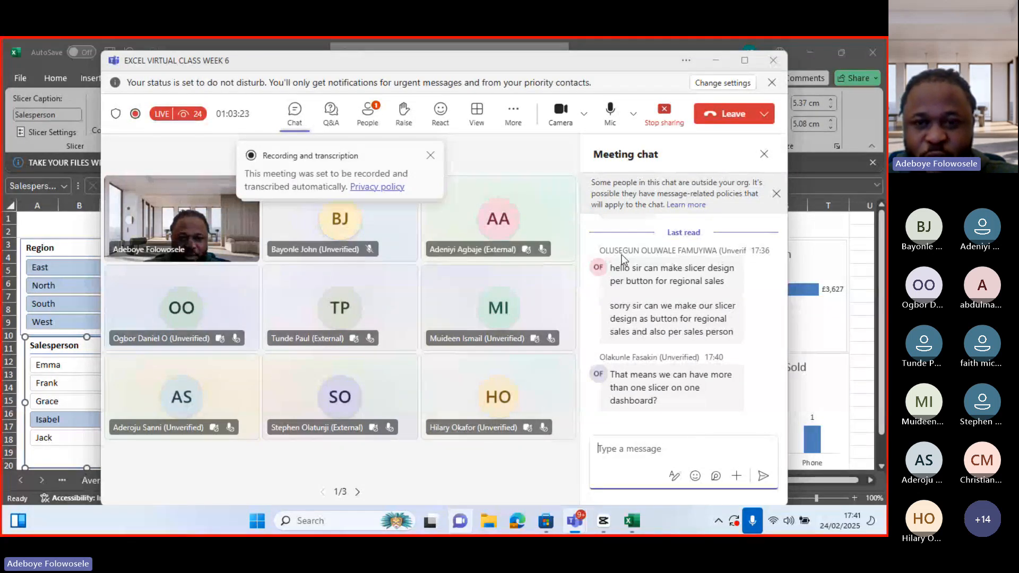
pyautogui.click(714, 63)
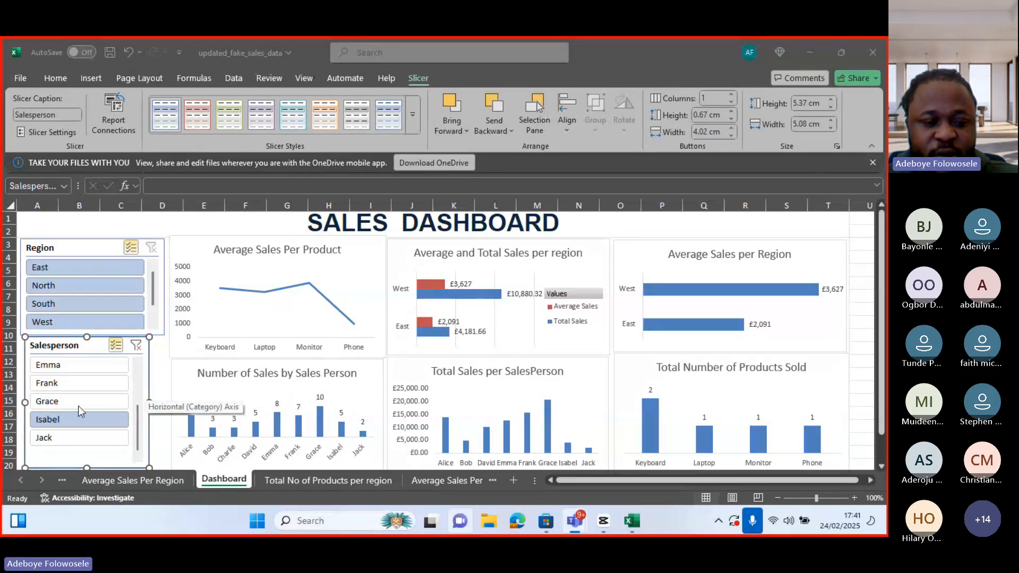
# Change the Salesperson slicer selection from Isabel to Grace to filter the dashboard
pyautogui.click(69, 420)
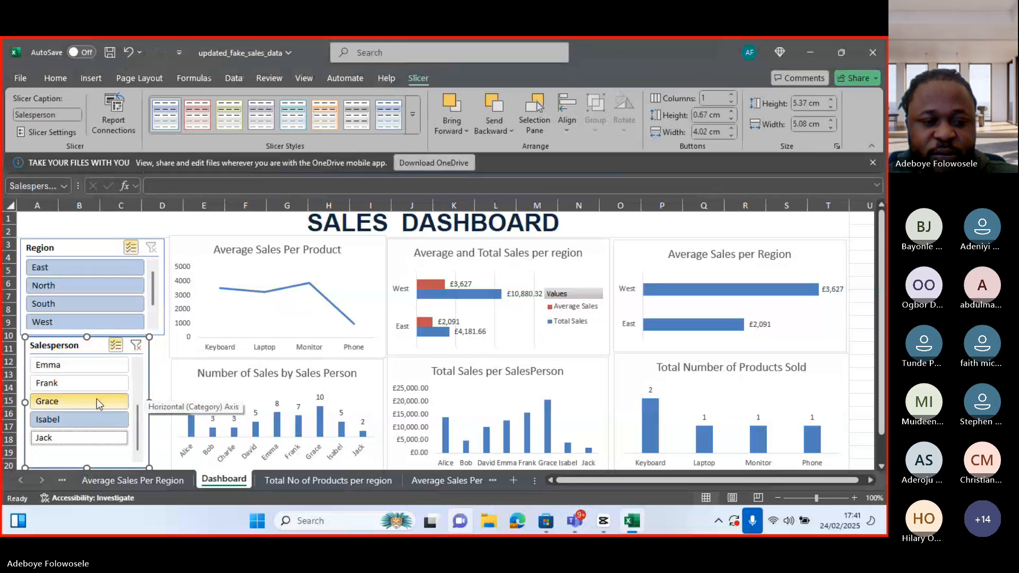
pyautogui.click(96, 400)
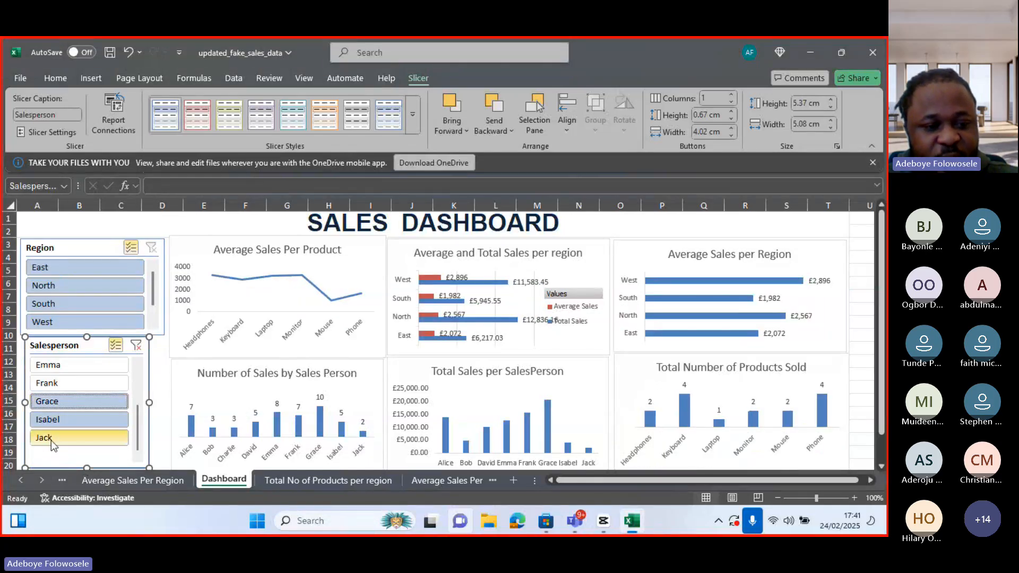
pyautogui.click(62, 422)
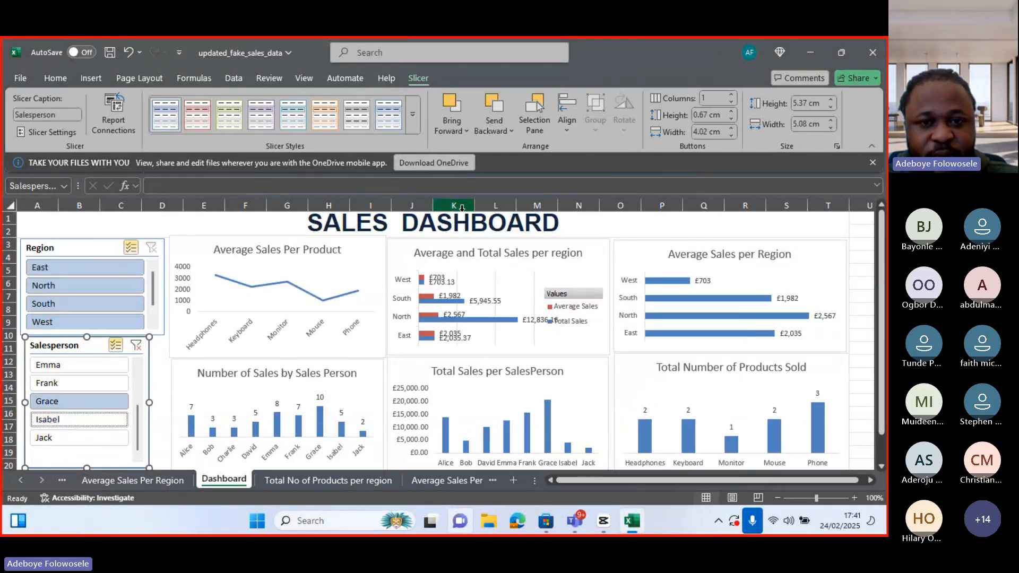
pyautogui.click(485, 129)
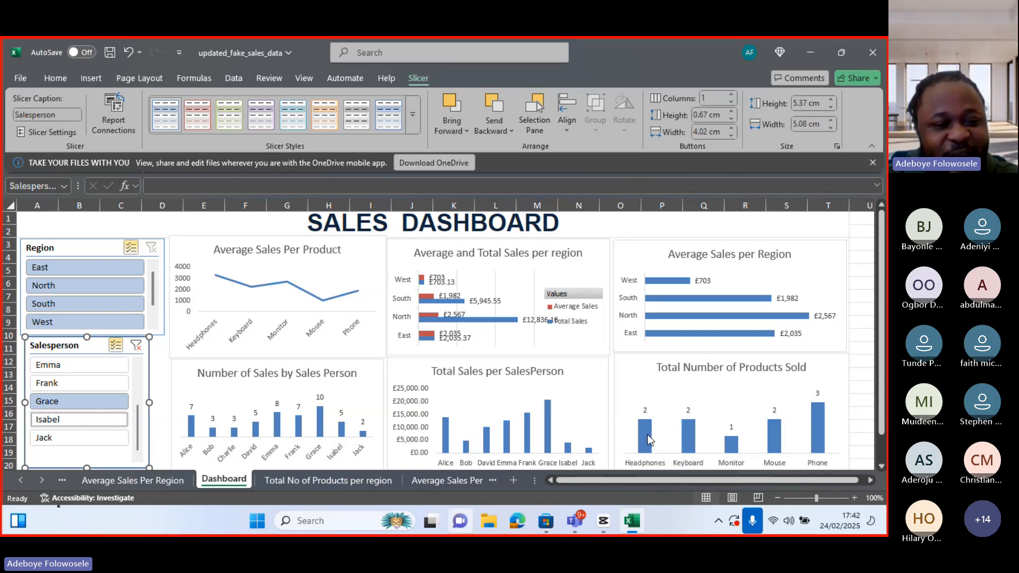
pyautogui.moveTo(648, 436)
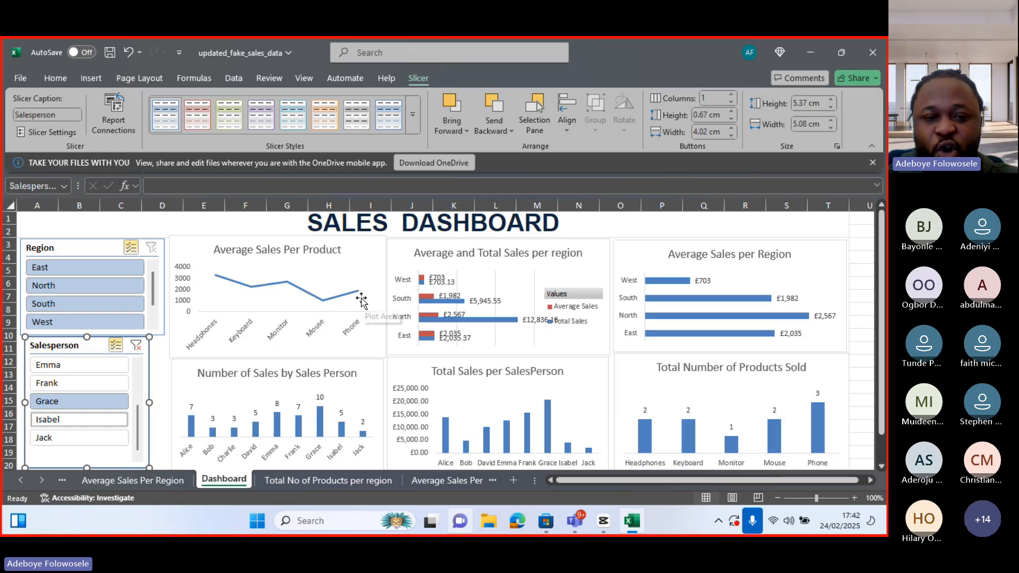
pyautogui.moveTo(360, 291)
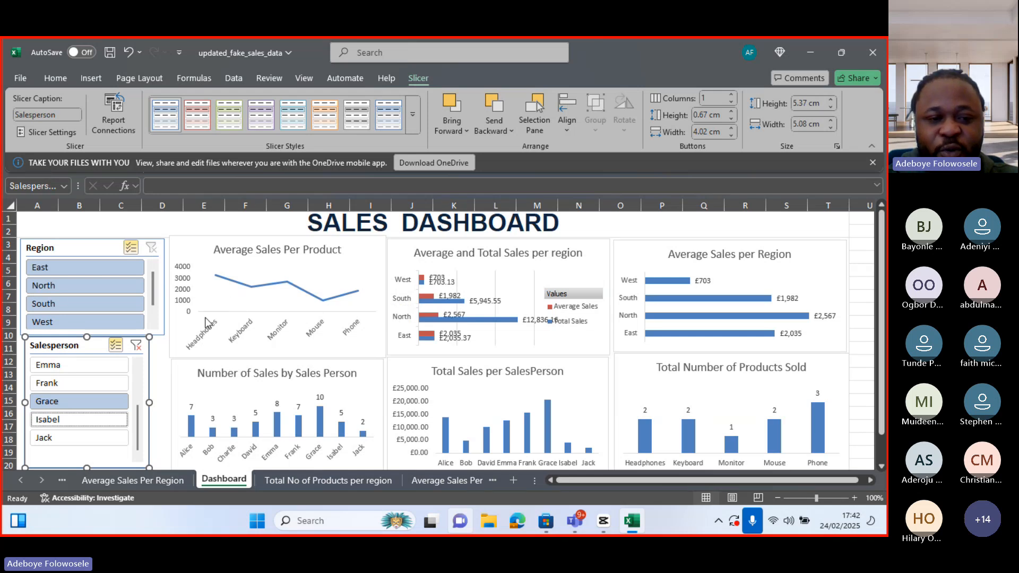
pyautogui.moveTo(216, 276)
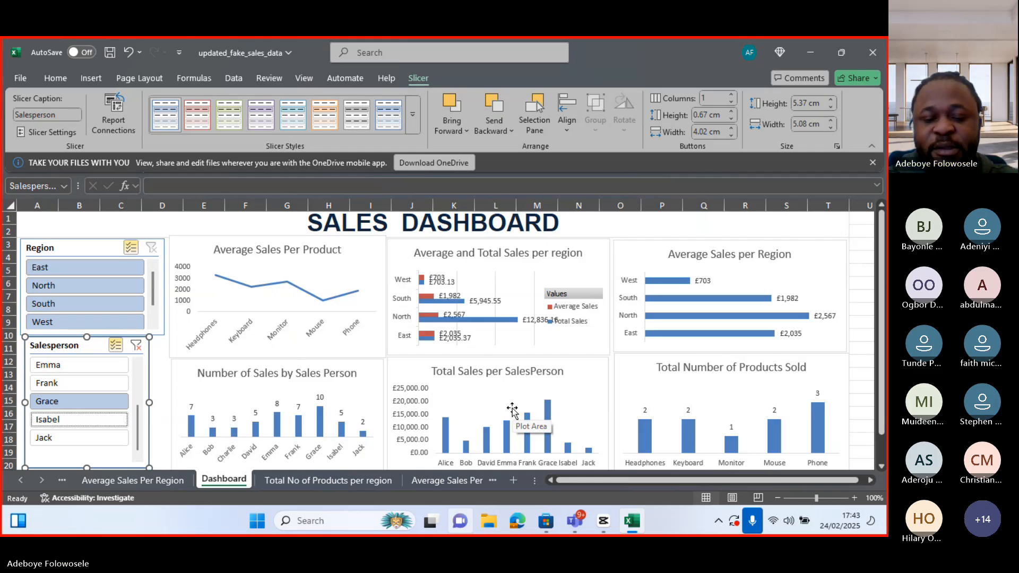
# Repeatedly reopen the Teams meeting chat to answer participant questions, minimizing it each time to return to the dashboard
pyautogui.moveTo(574, 521)
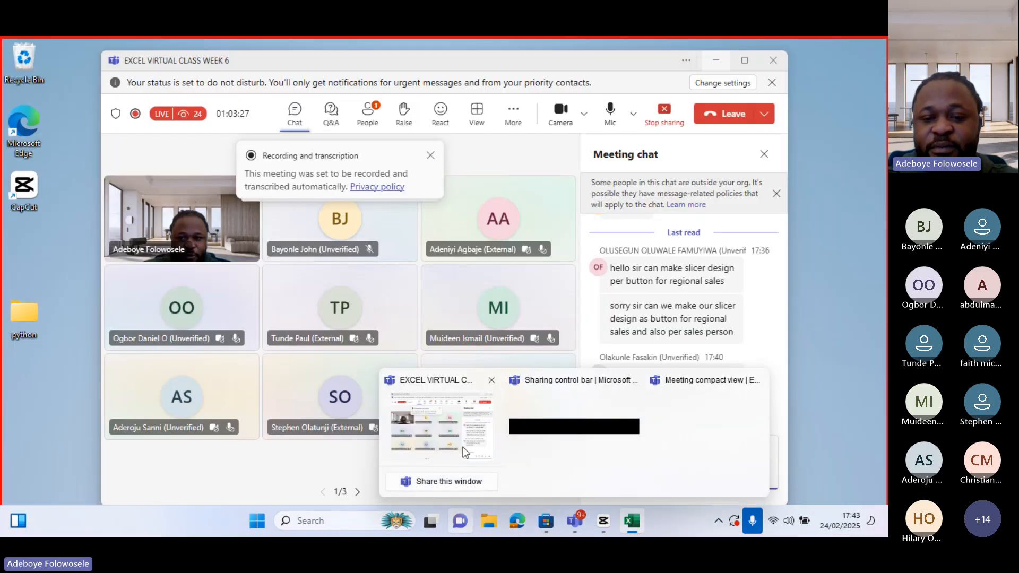
pyautogui.click(463, 446)
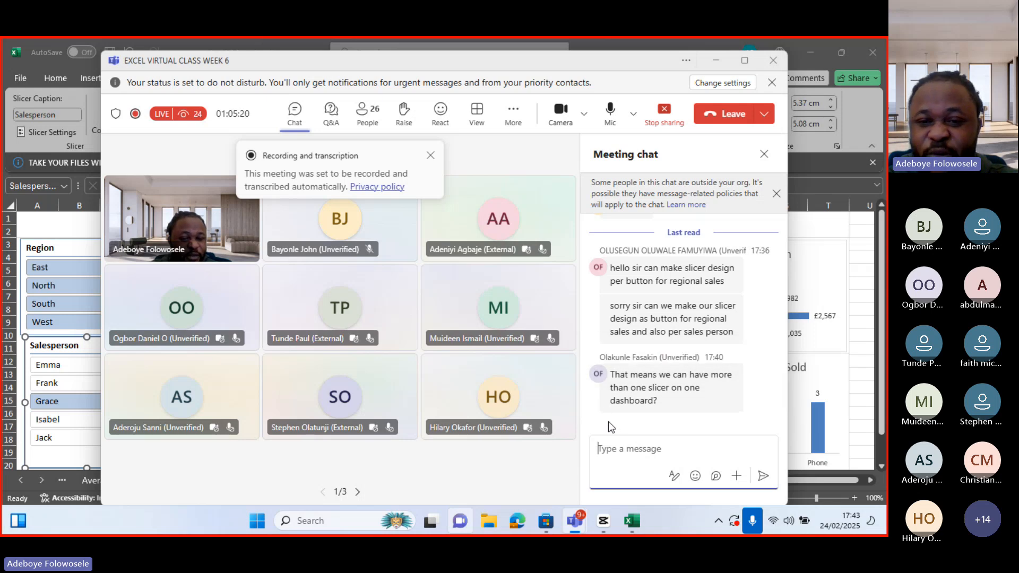
pyautogui.click(716, 62)
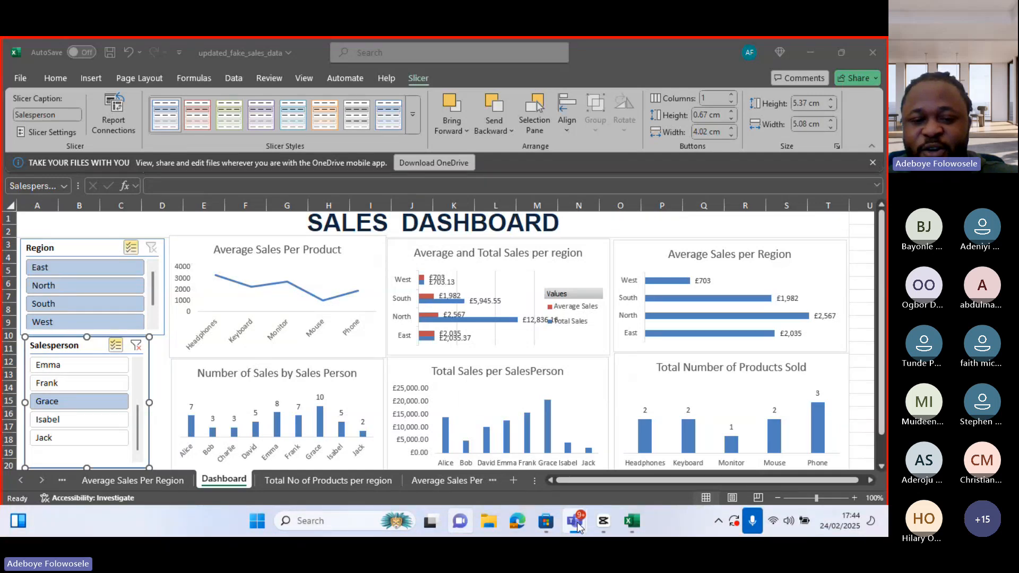
pyautogui.moveTo(556, 526)
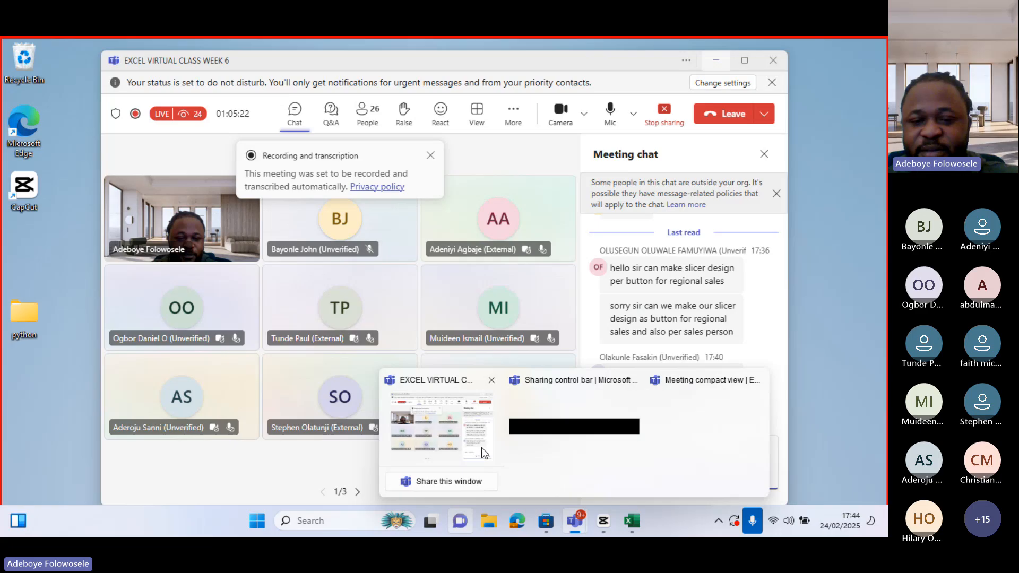
pyautogui.click(482, 447)
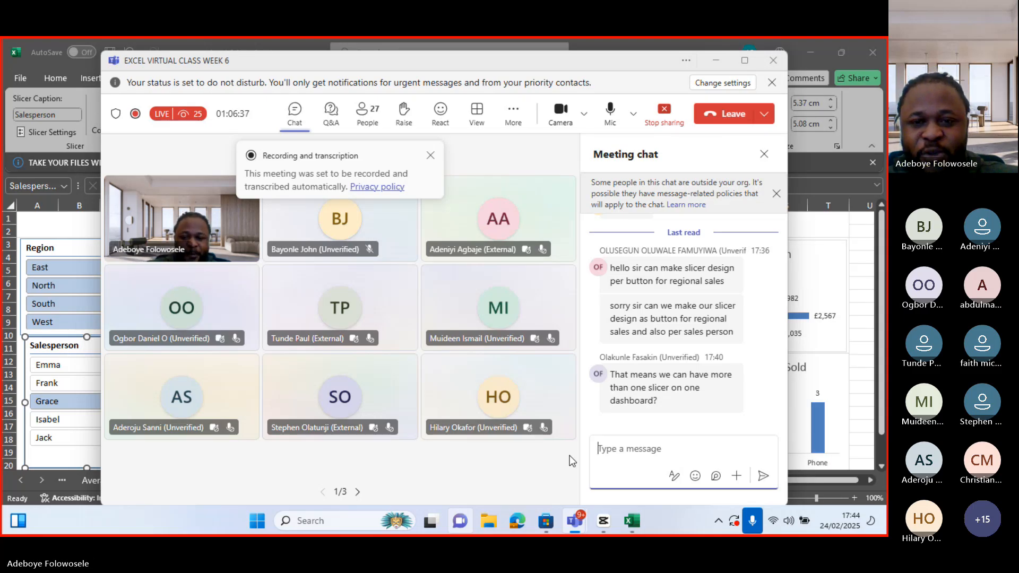
pyautogui.click(716, 60)
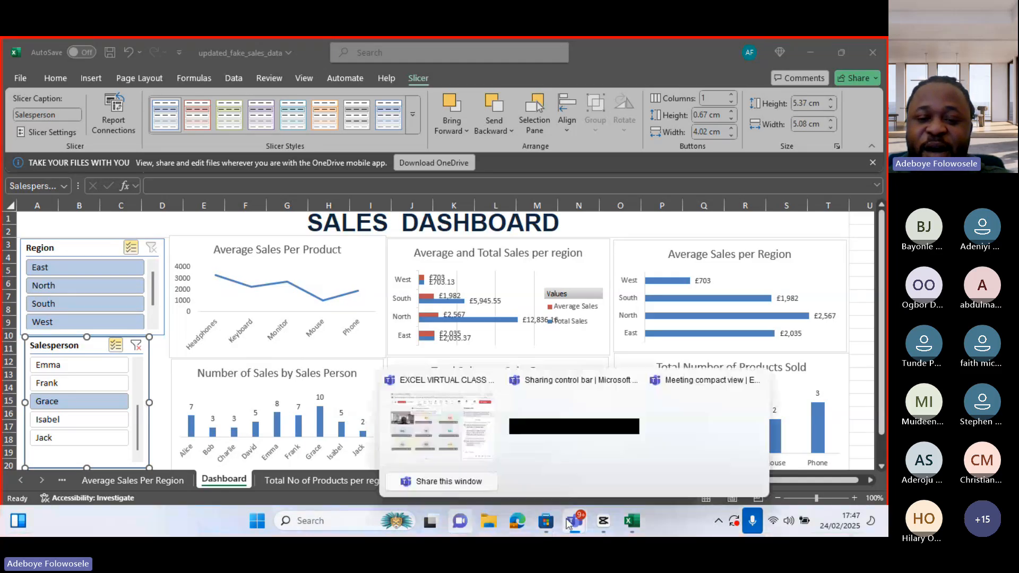
pyautogui.moveTo(558, 516)
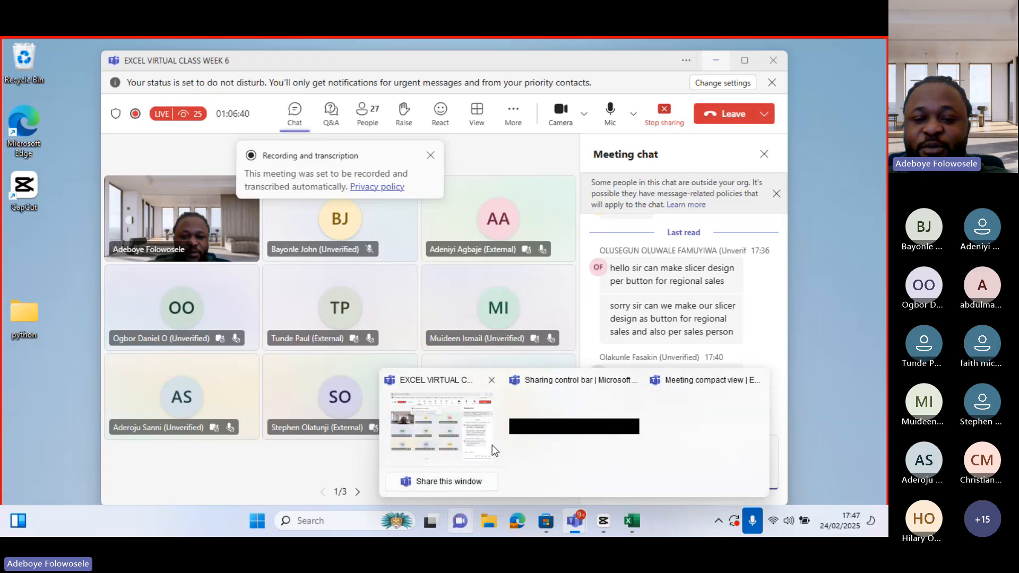
pyautogui.click(492, 445)
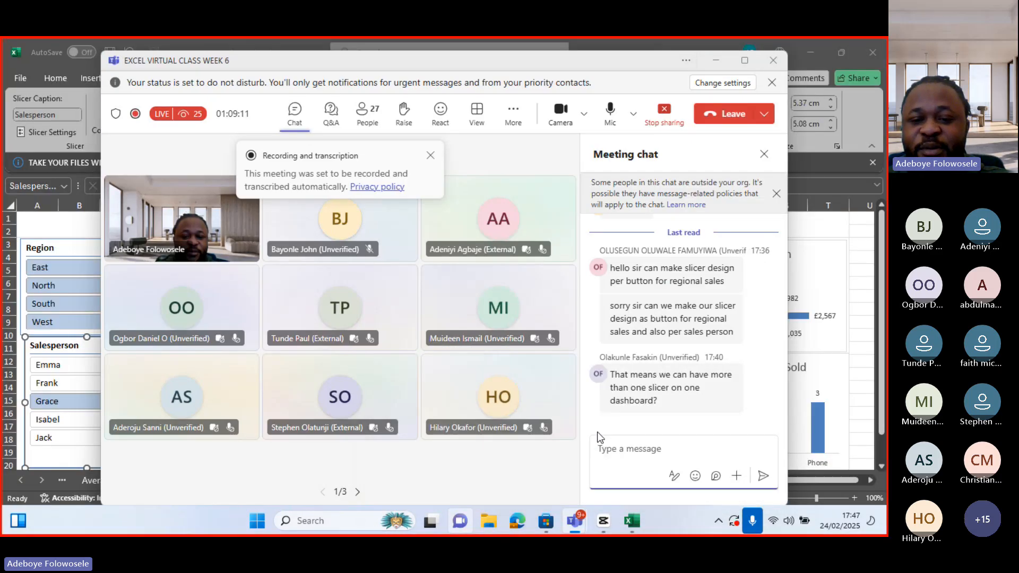
pyautogui.click(613, 455)
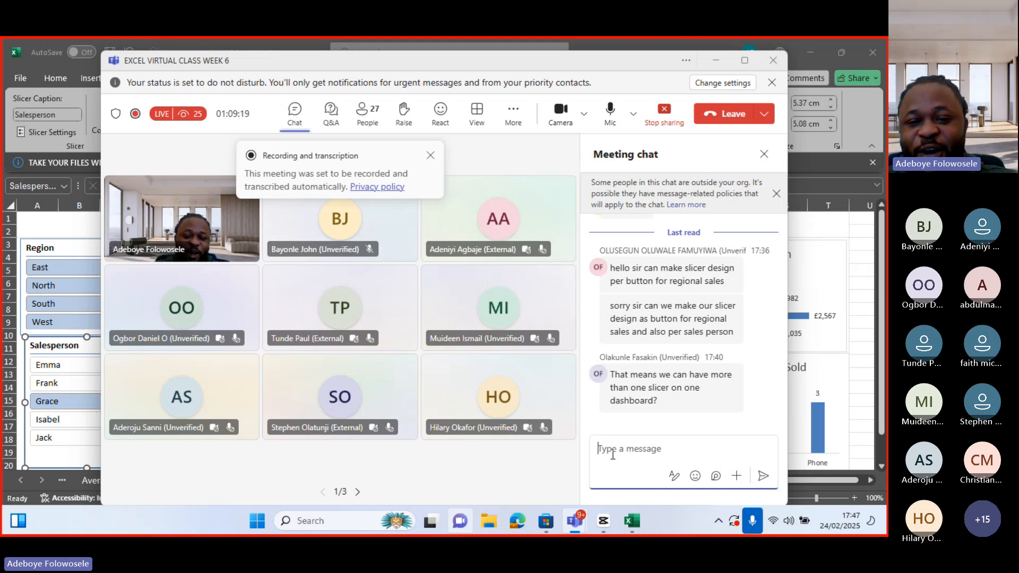
pyautogui.click(716, 63)
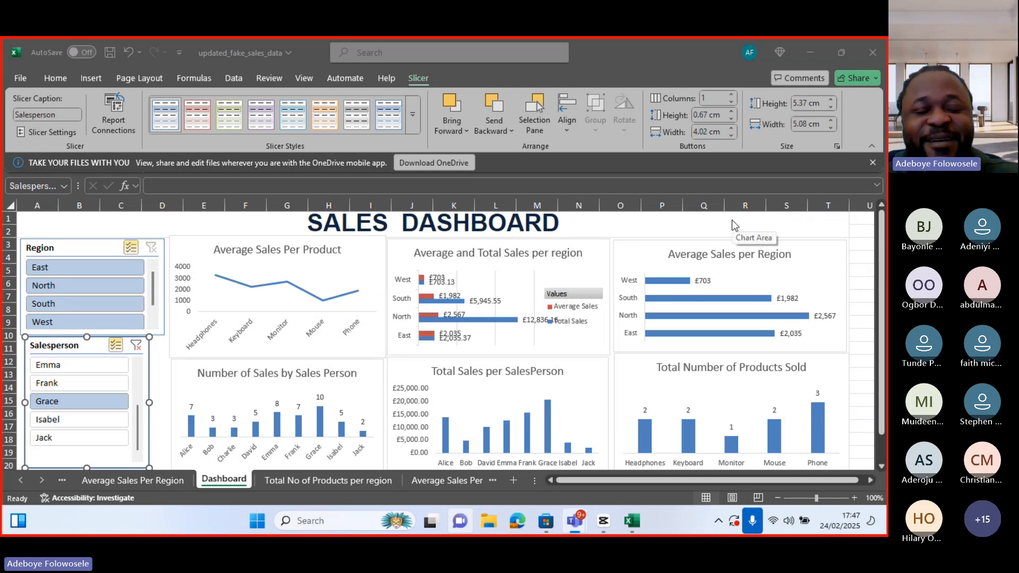
pyautogui.click(862, 193)
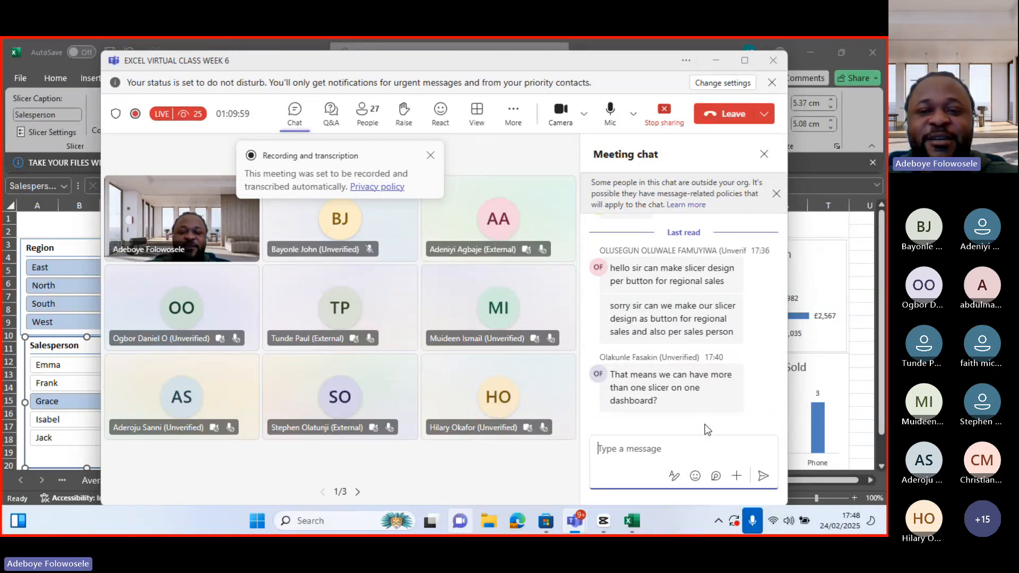
pyautogui.click(714, 63)
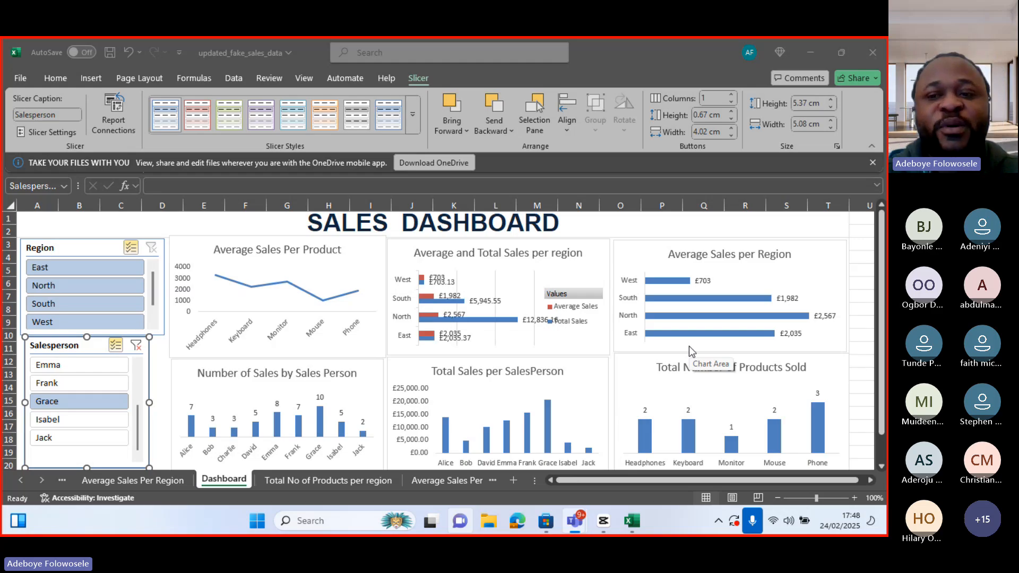
# Open the Teams meeting window and stop the meeting's recording and transcription
pyautogui.click(856, 201)
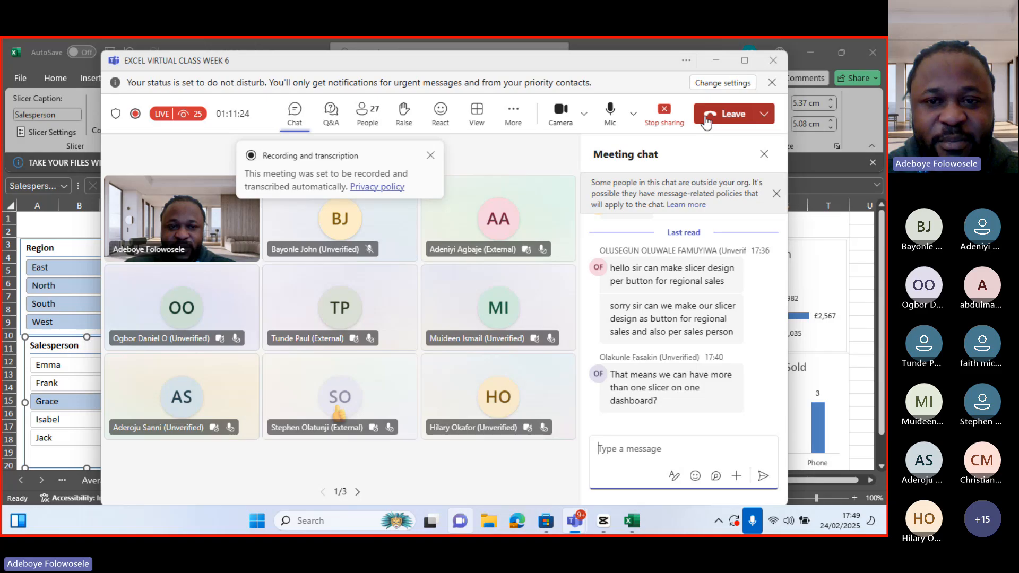
pyautogui.click(518, 114)
pyautogui.moveTo(577, 234)
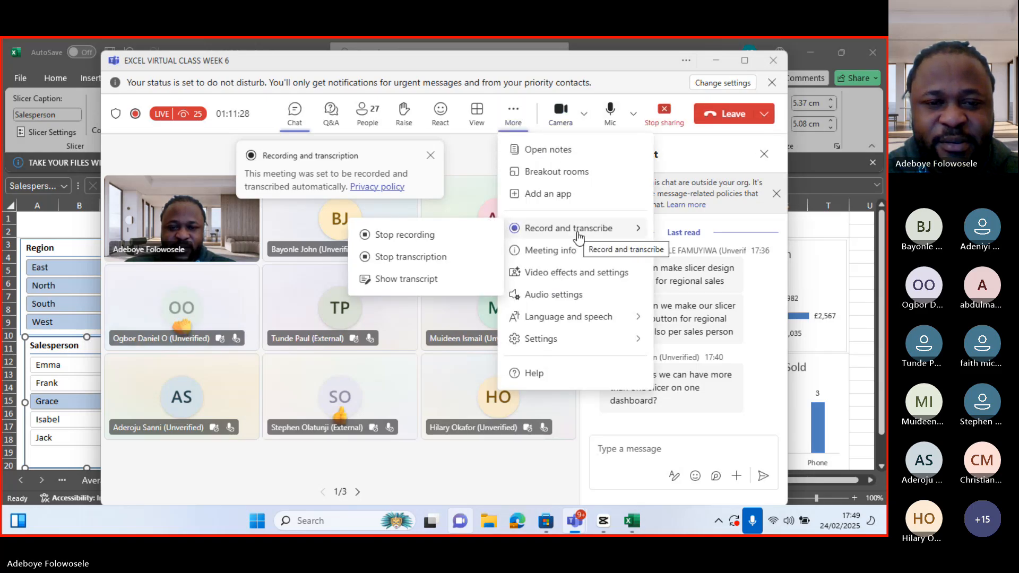
pyautogui.click(484, 242)
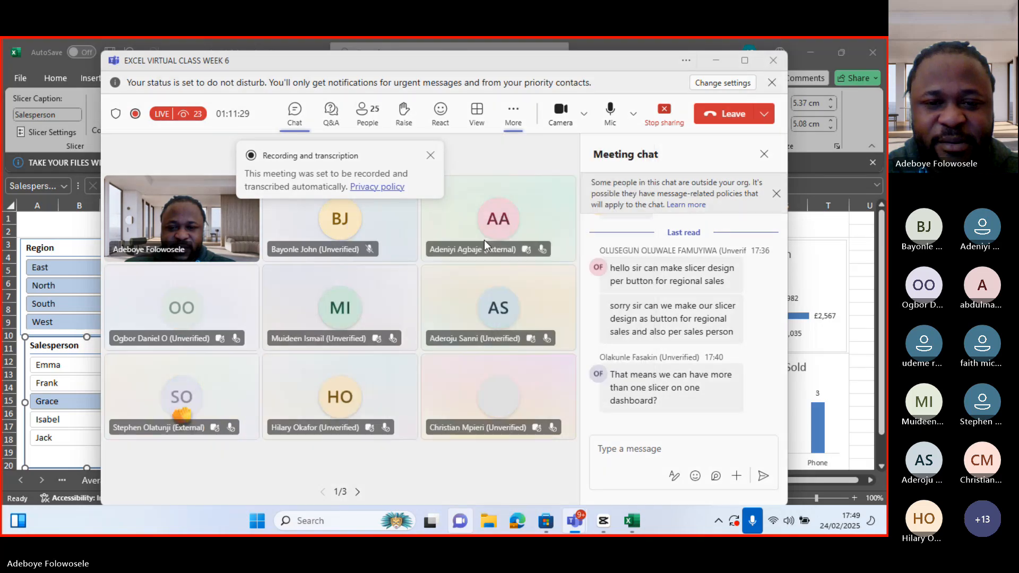
pyautogui.click(514, 302)
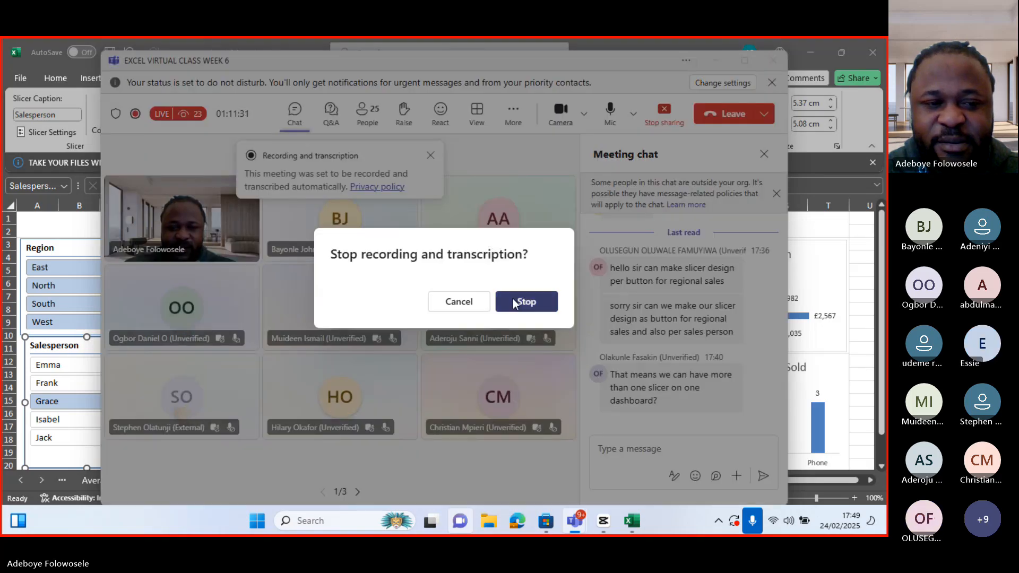